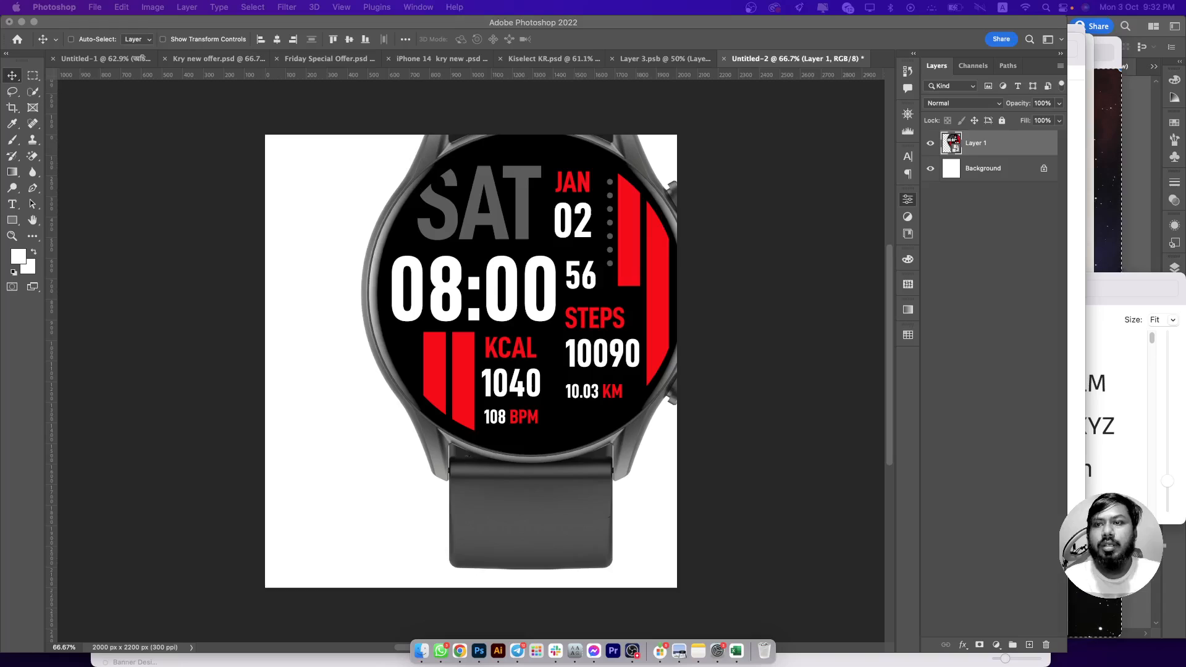
# - Switch to Chrome and search Google for the Kieslect KR watch
pyautogui.moveTo(0, 9); pyautogui.dragTo(228, 9)
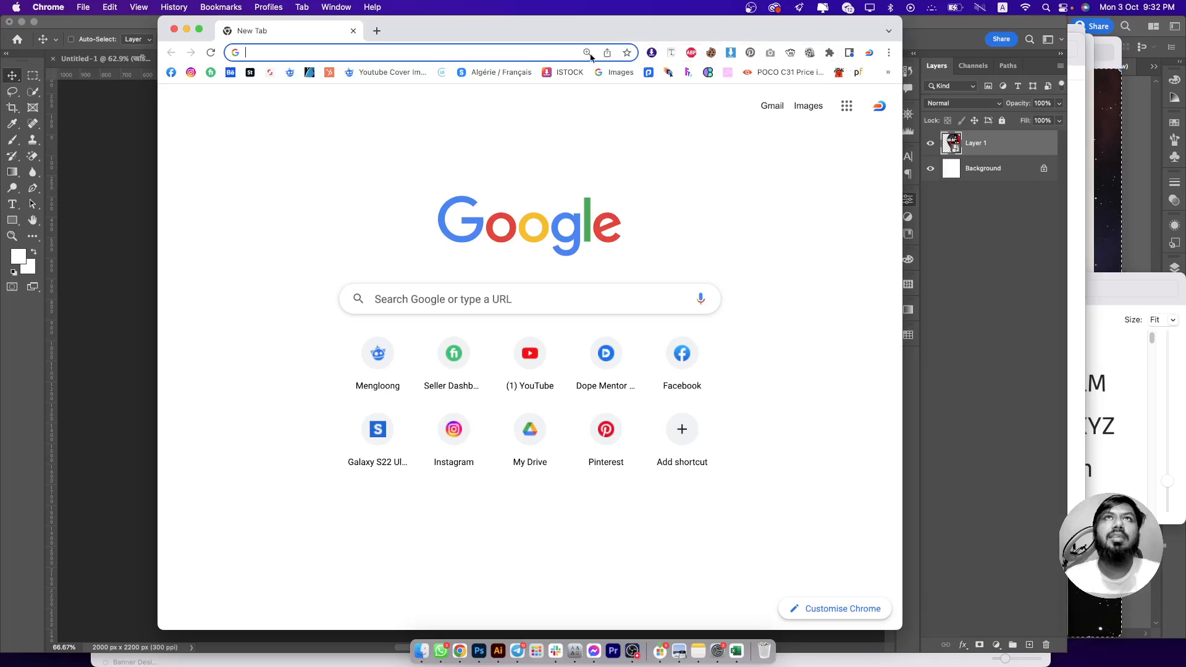
pyautogui.click(563, 58)
pyautogui.write('Kisel')
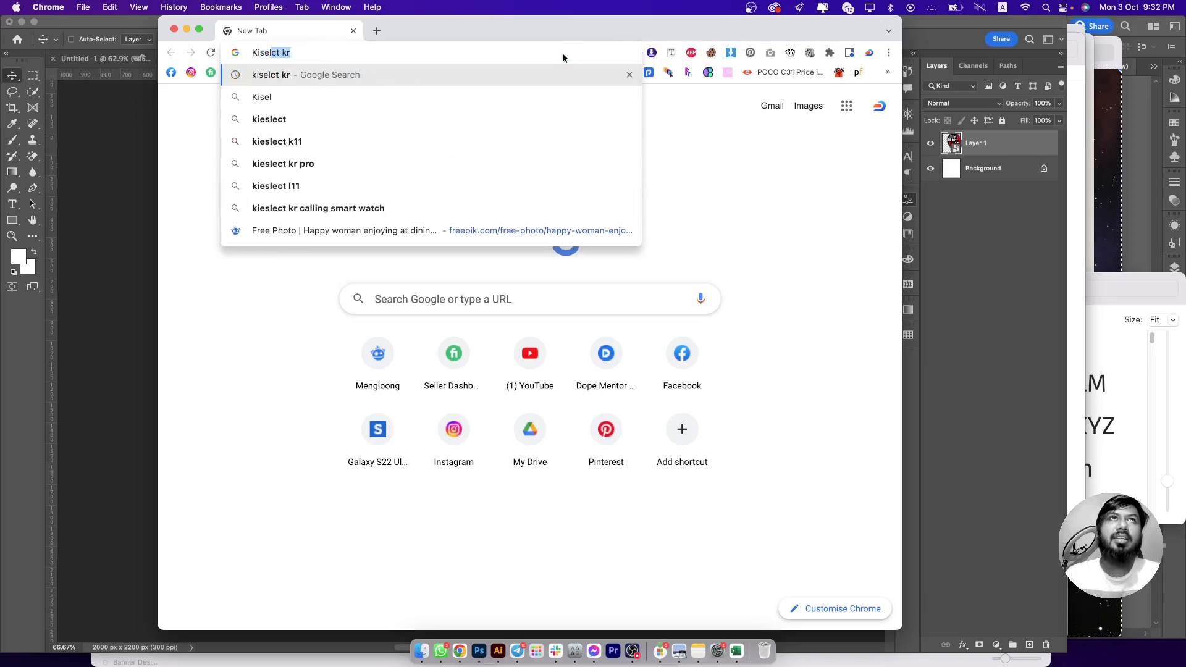
pyautogui.press('Return')
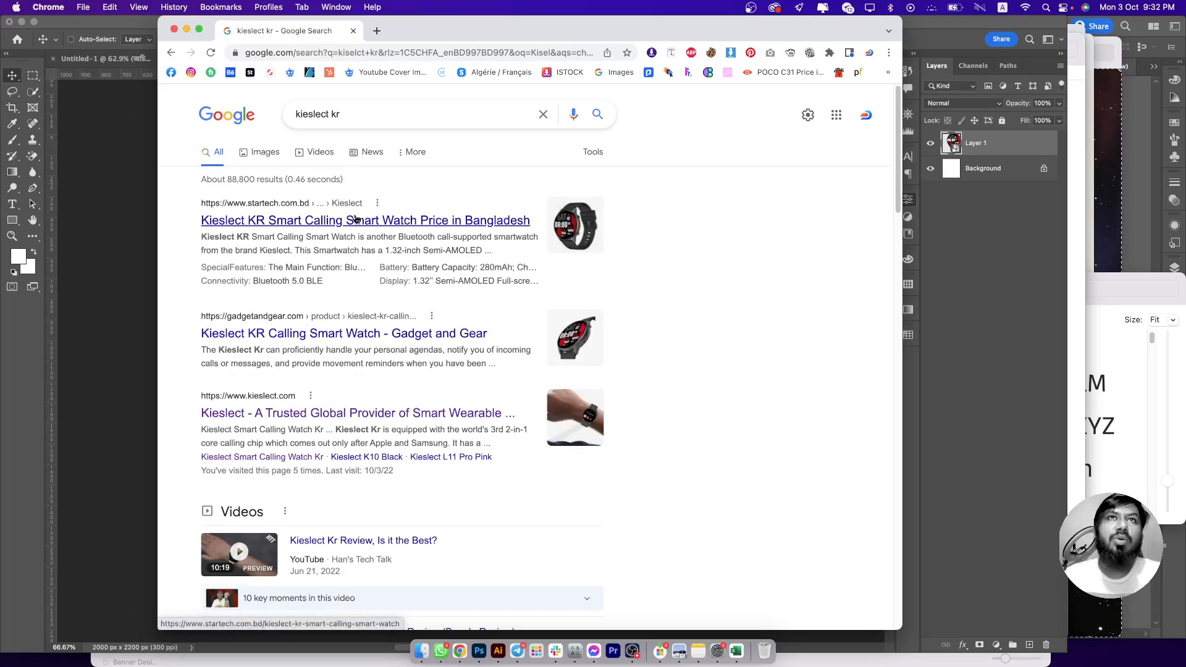
# - Check the Star Tech product result, return to the search results, and open the official Kieslect site's online store
pyautogui.click(355, 219)
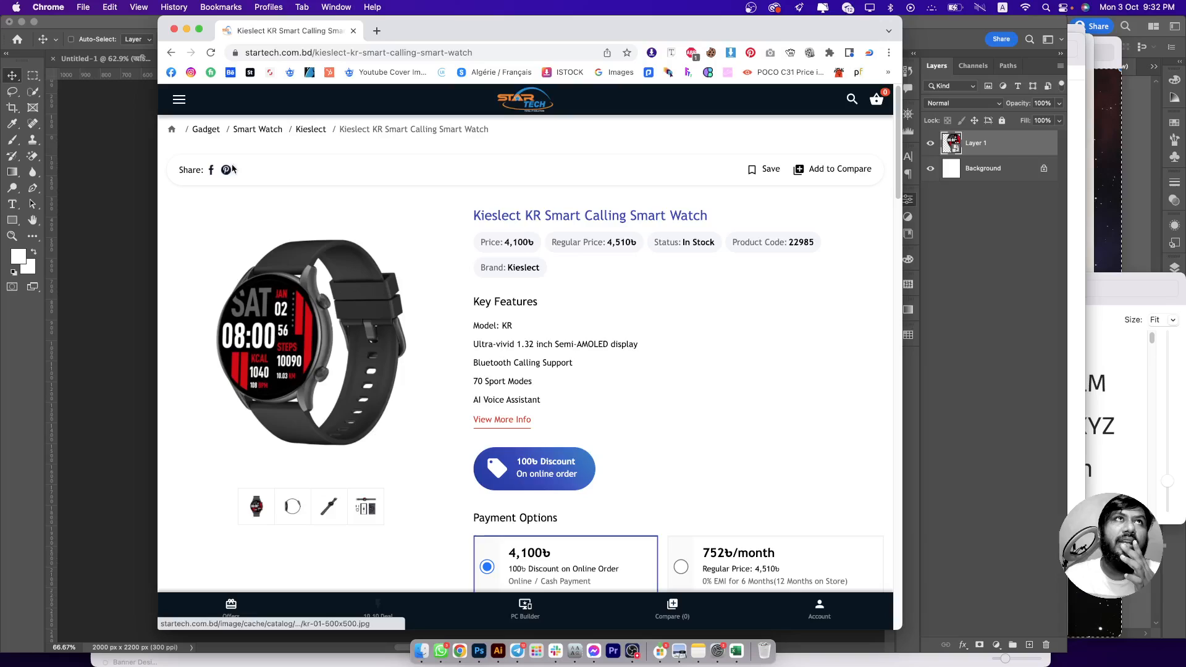
pyautogui.click(171, 52)
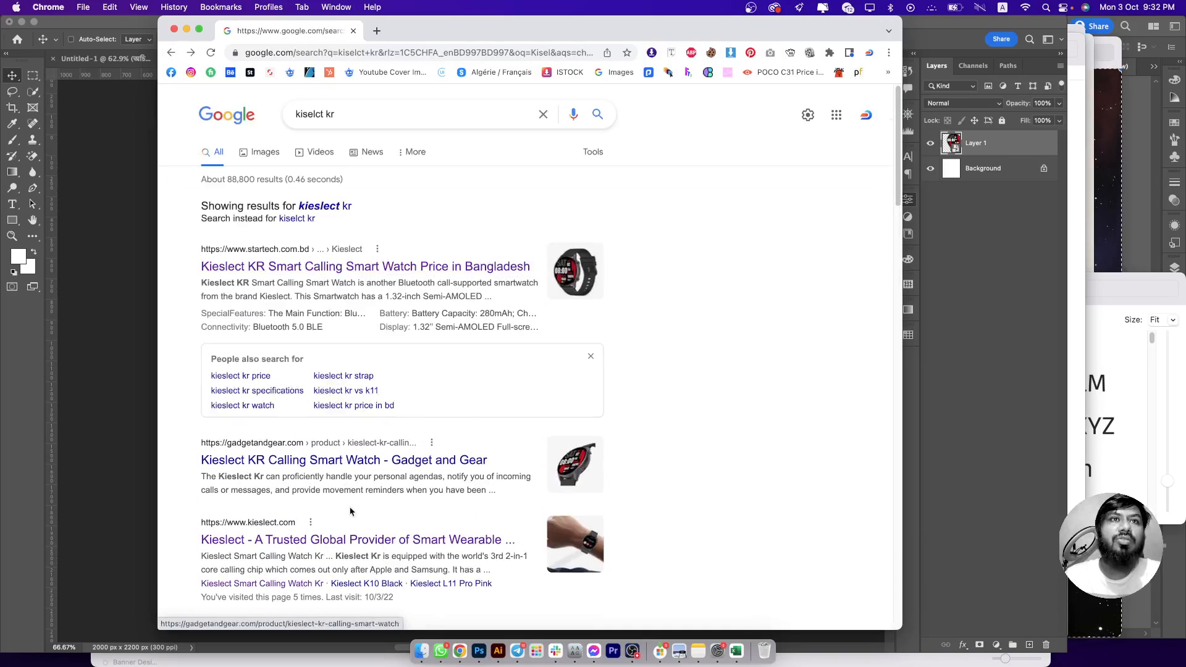
pyautogui.click(370, 540)
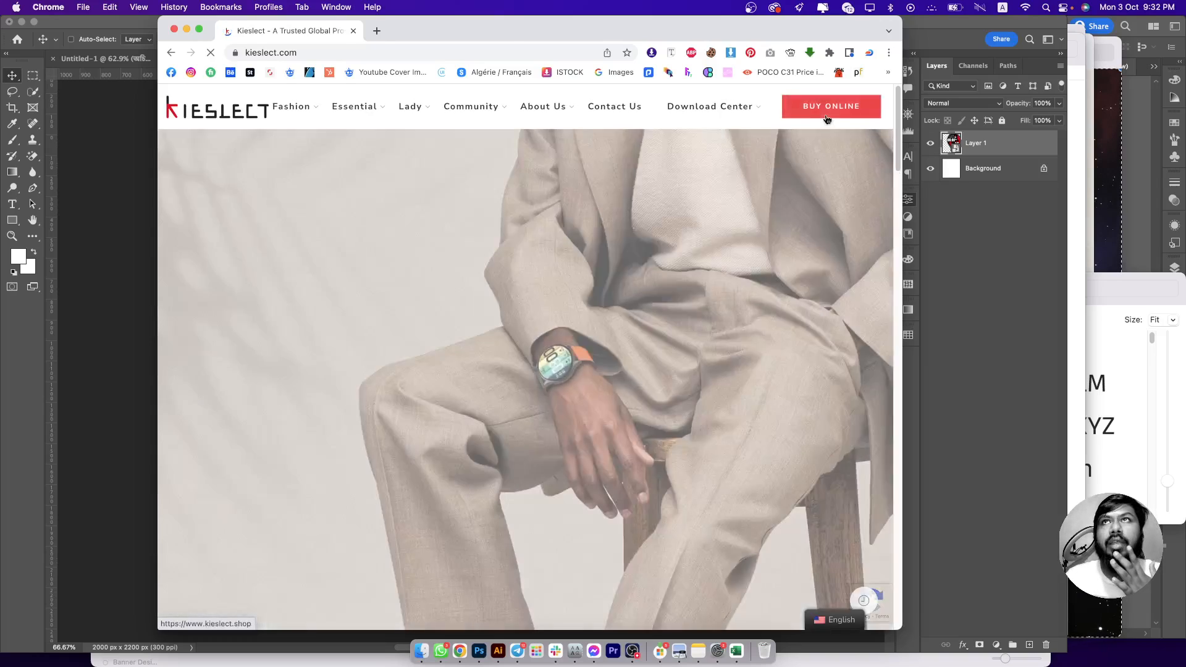
pyautogui.click(827, 114)
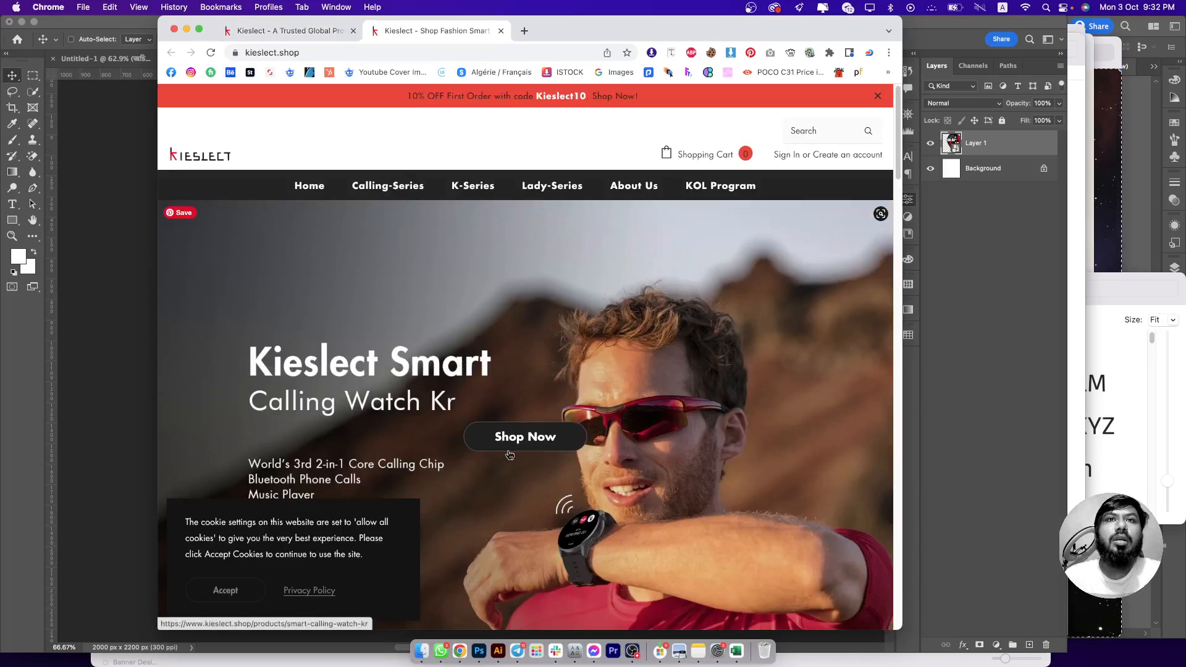
# - Open the product page of the black Kieslect Smart Calling Watch Kr from the store's Best Sellers
pyautogui.scroll(-10, 513, 447)
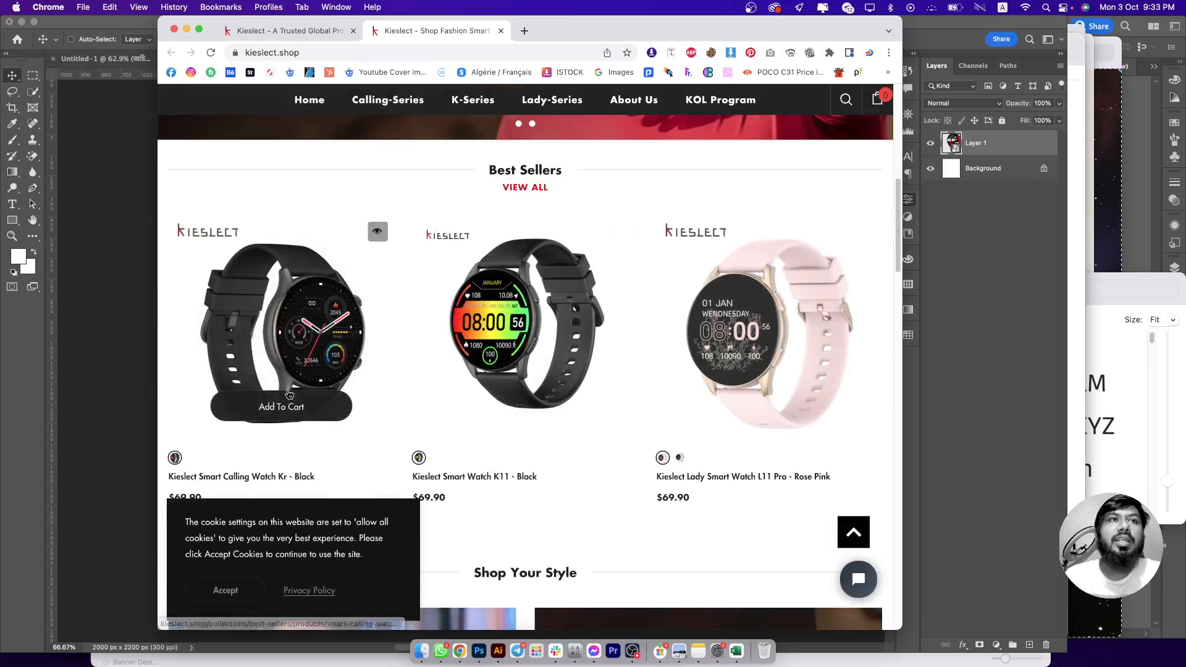
pyautogui.click(287, 405)
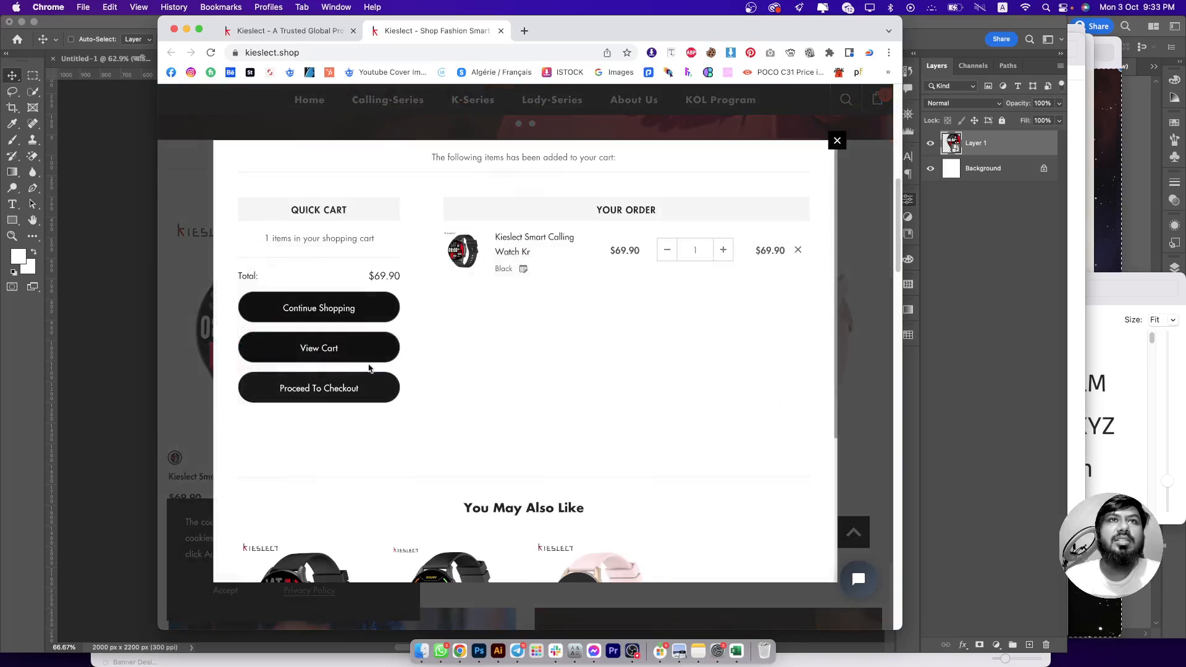
pyautogui.click(843, 136)
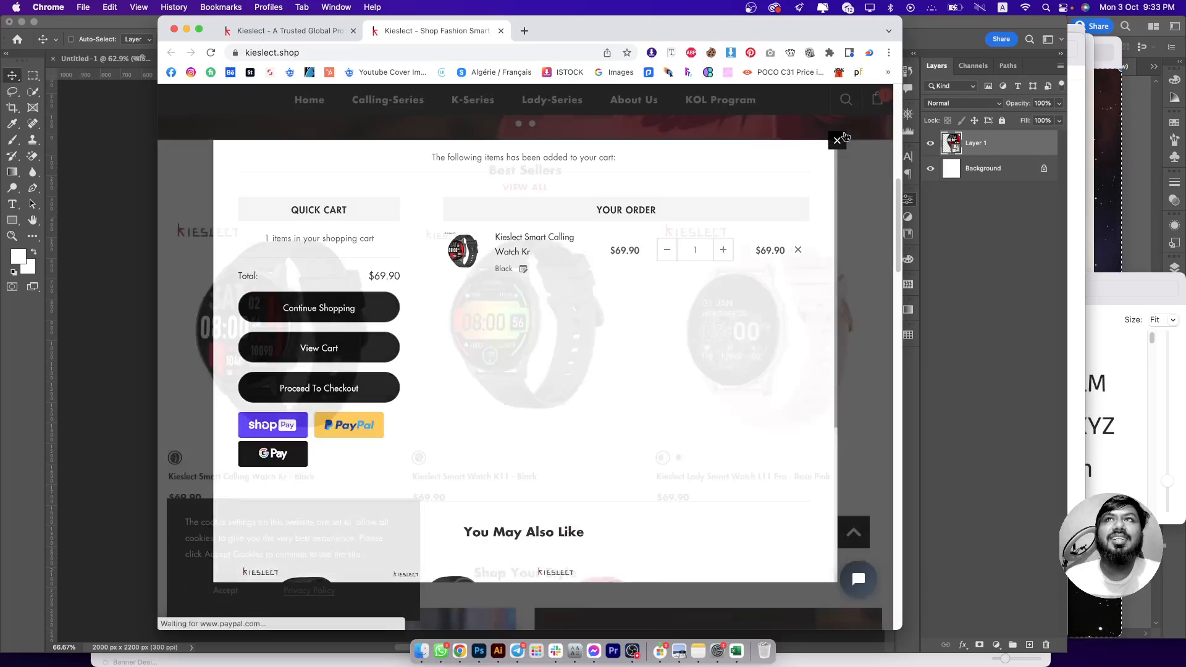
pyautogui.click(330, 335)
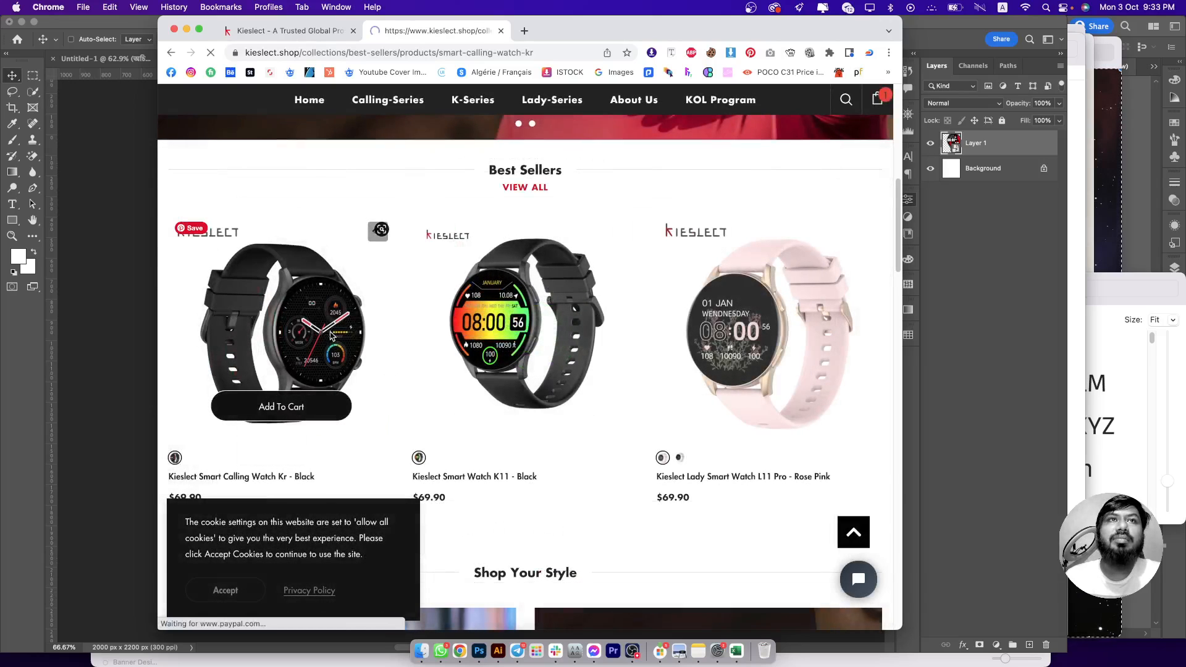
# - View the front-facing image of the black watch in the product gallery
pyautogui.scroll(-5, 353, 422)
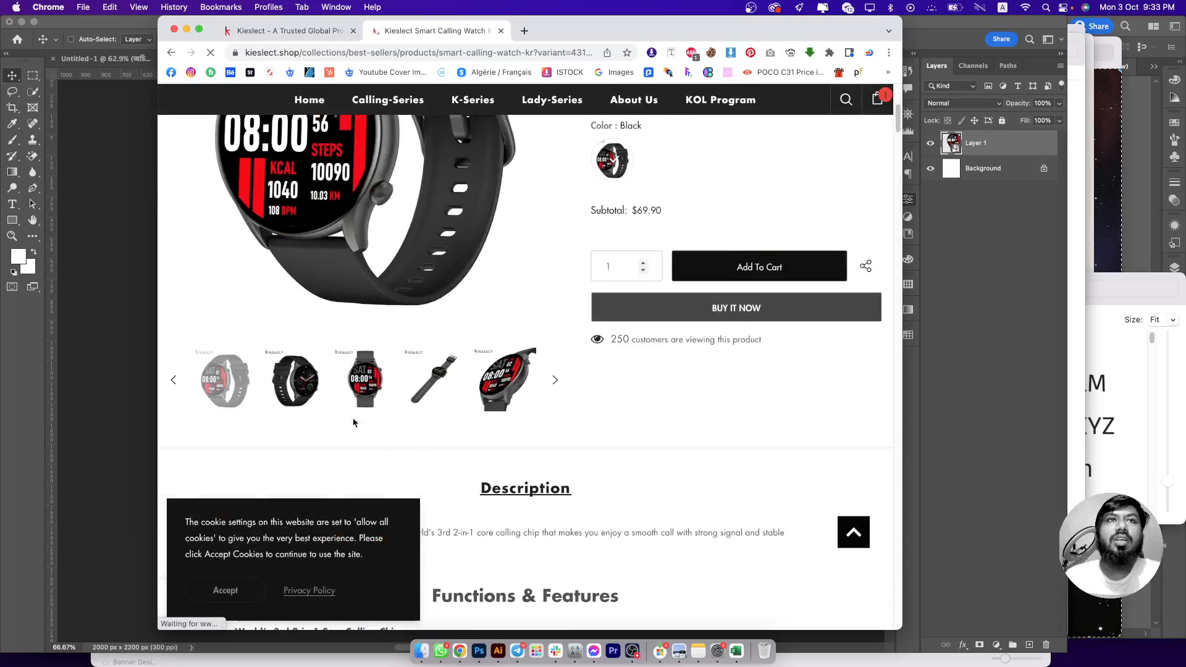
pyautogui.click(361, 389)
pyautogui.scroll(3, 345, 286)
pyautogui.scroll(-4, 346, 287)
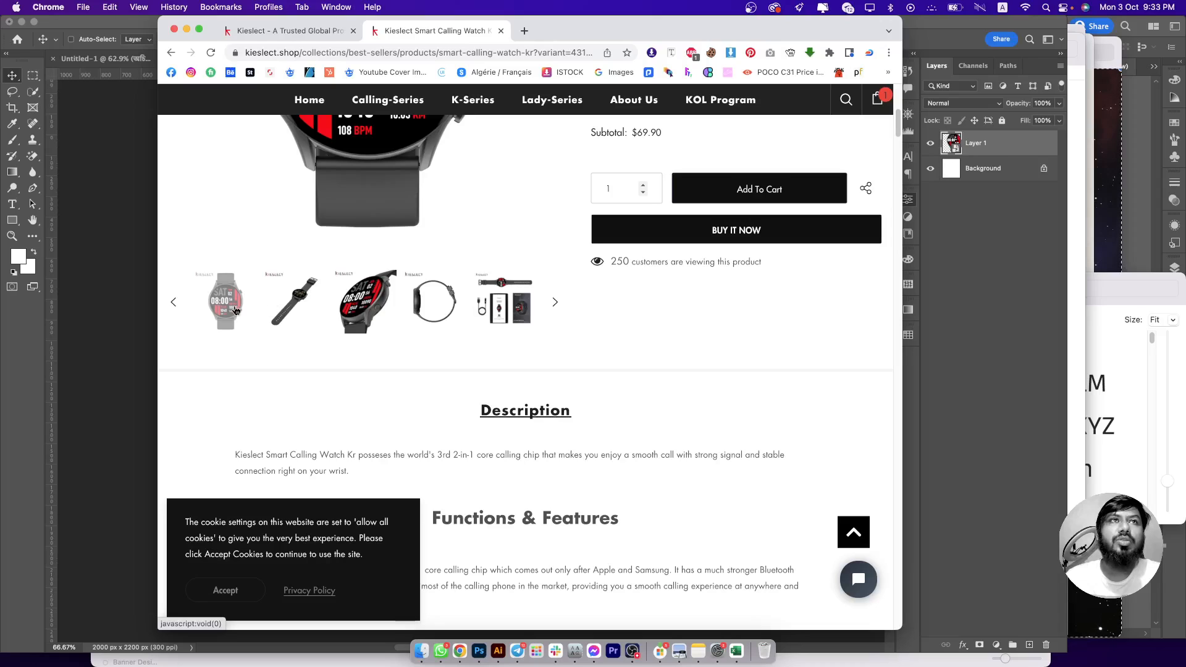
# - Switch back to Photoshop, scale the watch down to about 751 × 1215 px and place it in the canvas's lower-right area
pyautogui.click(76, 289)
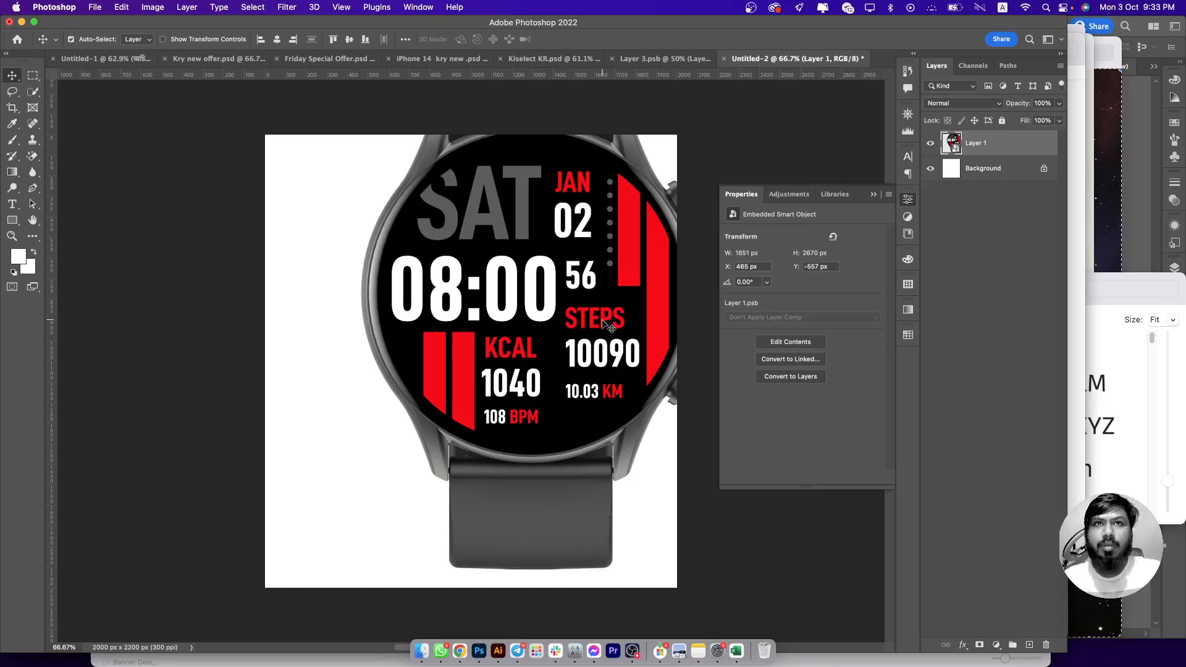
pyautogui.hotkey('ctrl', 't')
pyautogui.moveTo(644, 310); pyautogui.dragTo(464, 449)
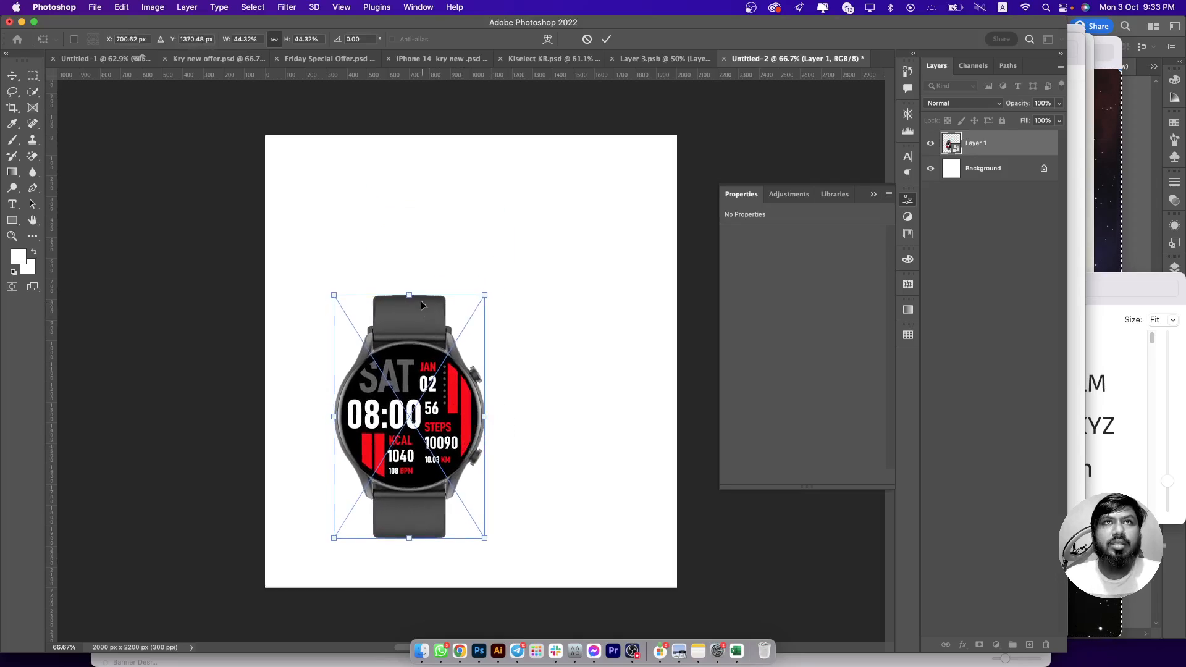
pyautogui.press('Return')
pyautogui.moveTo(446, 394); pyautogui.dragTo(585, 394)
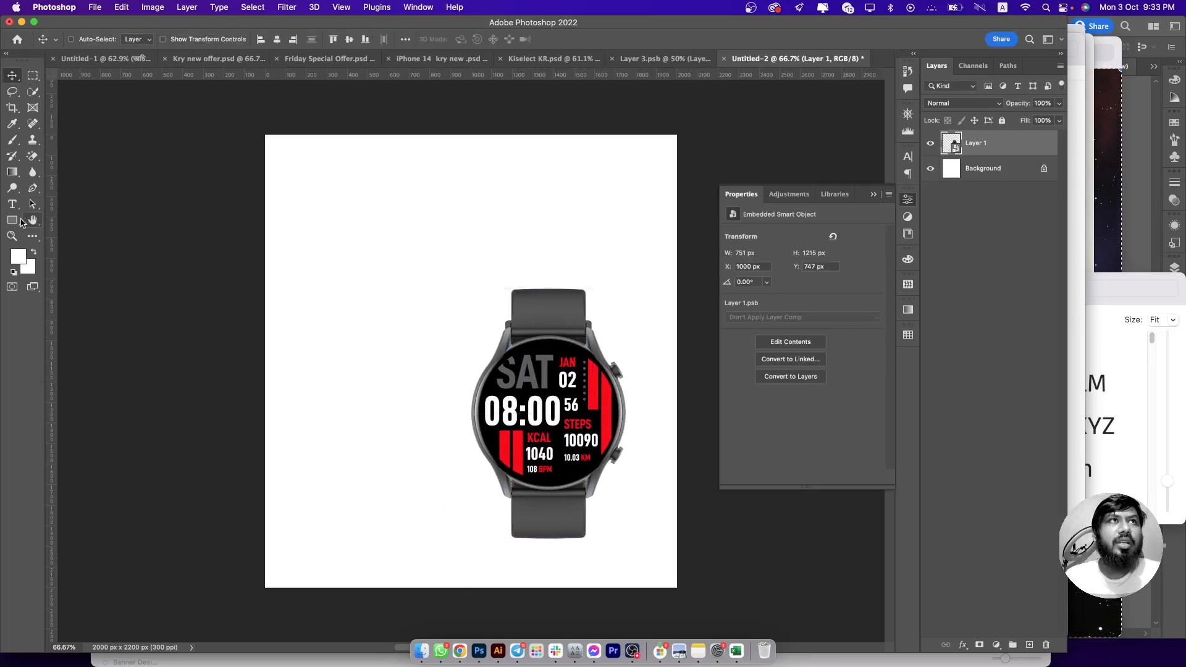
# - Add a Solid Color fill layer in pale pink #fff4f4 and place it beneath the watch layer
pyautogui.click(968, 173)
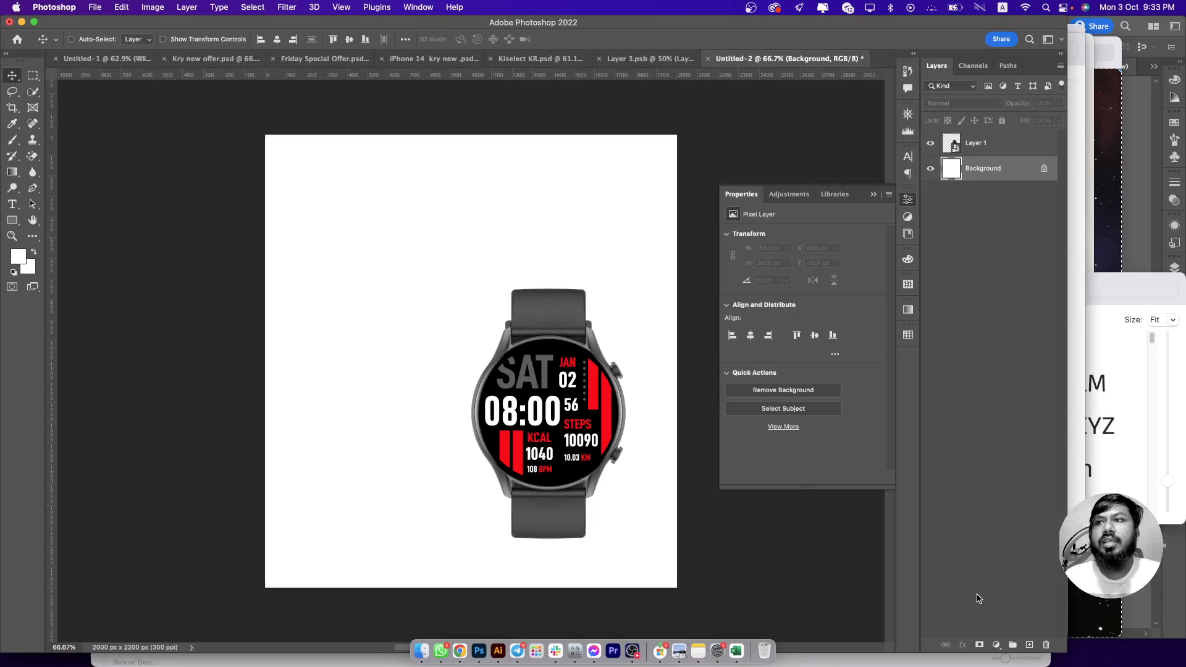
pyautogui.click(993, 637)
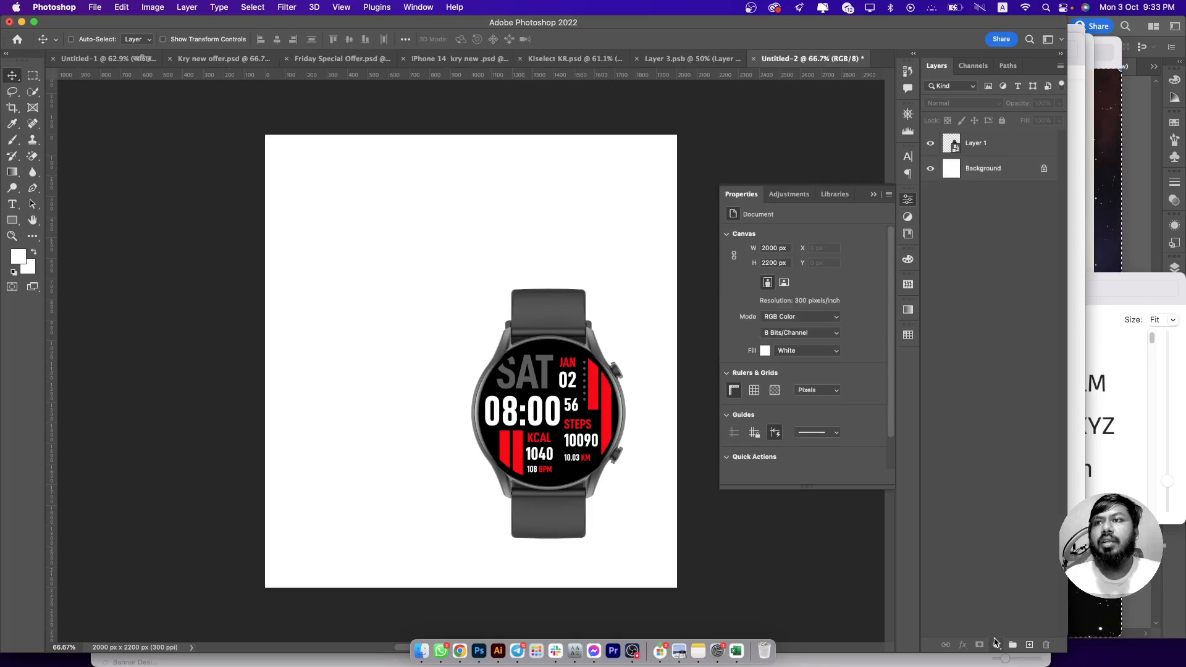
pyautogui.click(35, 22)
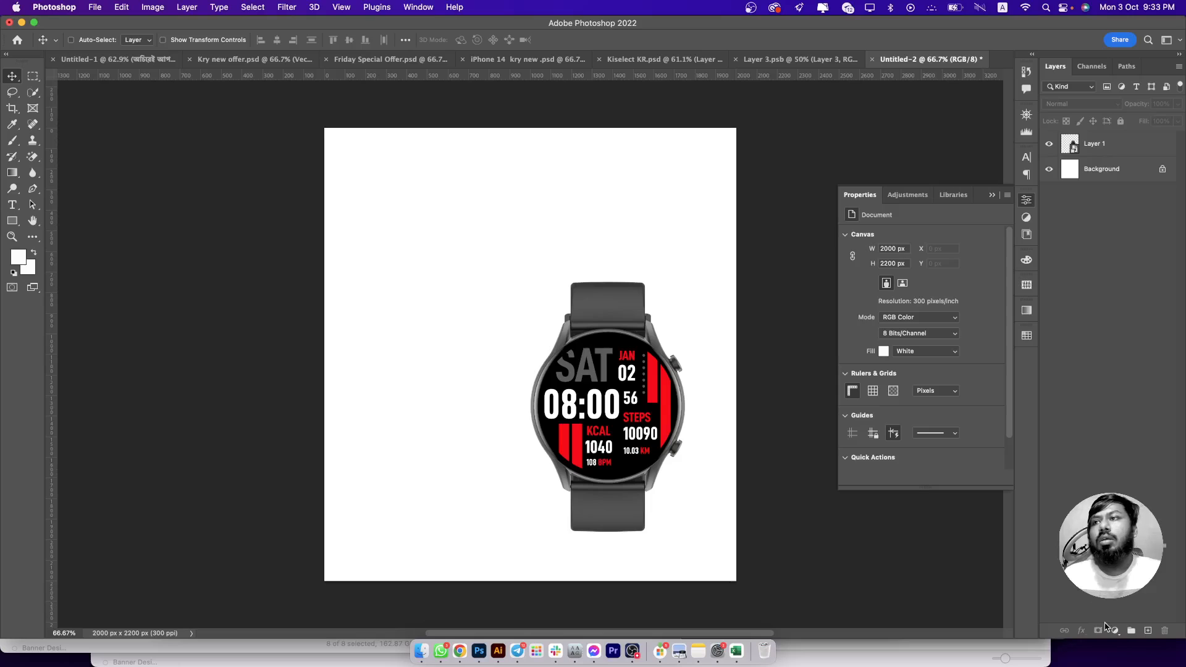
pyautogui.click(1115, 631)
pyautogui.click(1115, 350)
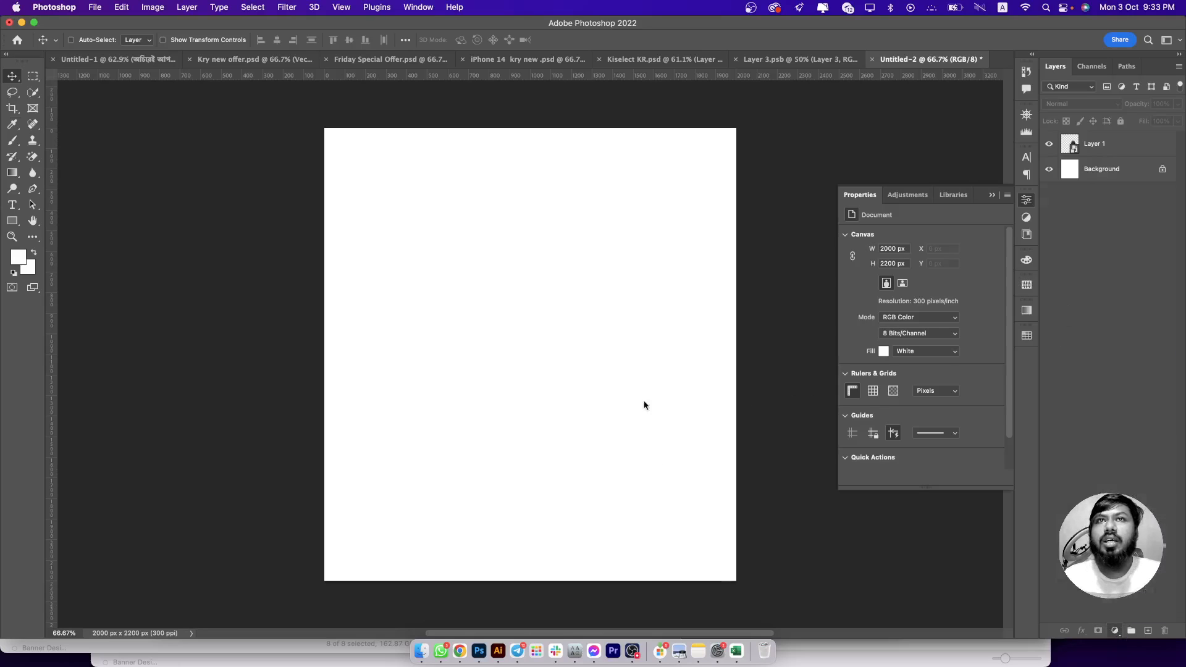
pyautogui.moveTo(755, 389); pyautogui.dragTo(741, 395)
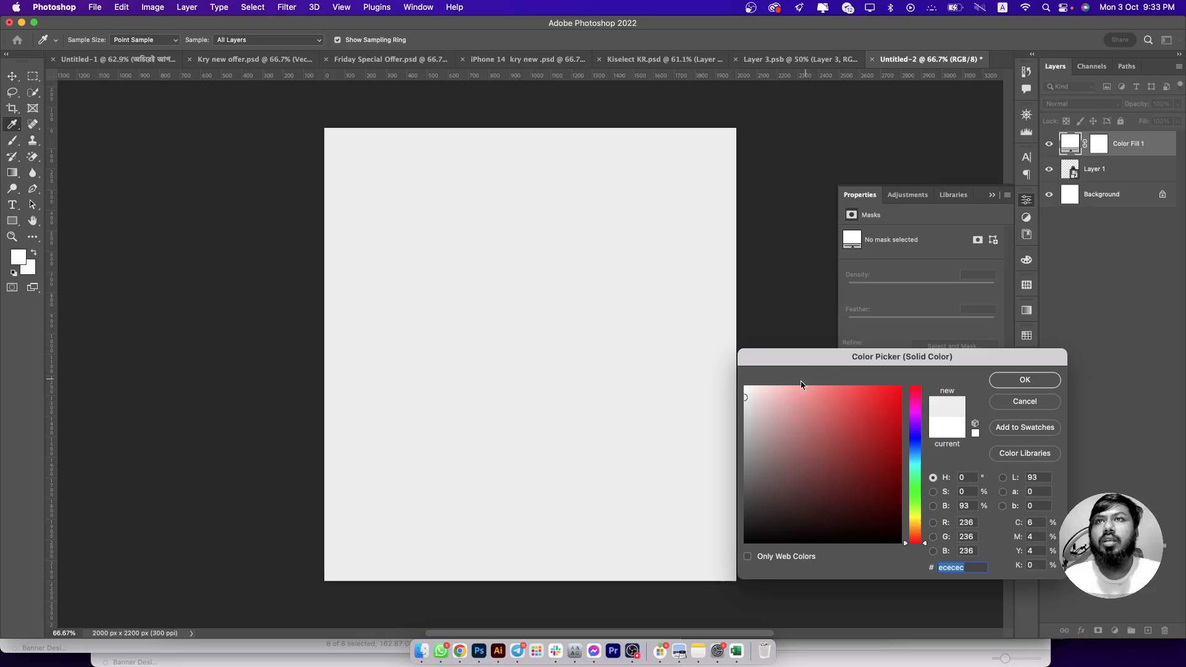
pyautogui.click(751, 384)
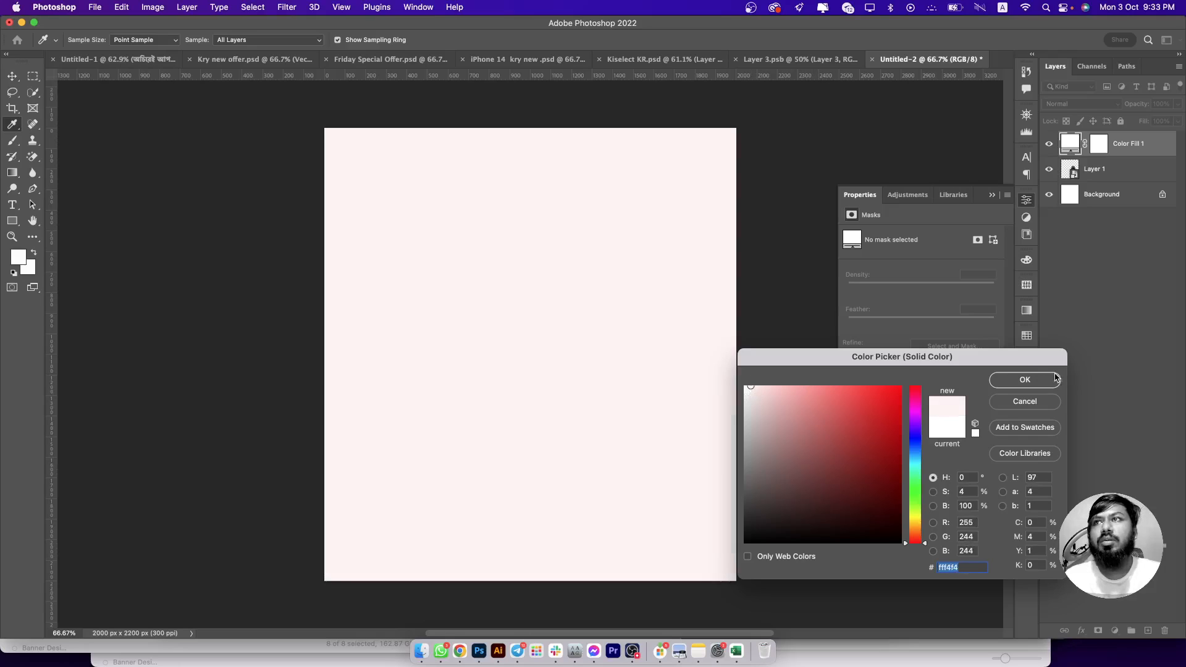
pyautogui.click(1054, 377)
pyautogui.moveTo(1112, 148); pyautogui.dragTo(1112, 188)
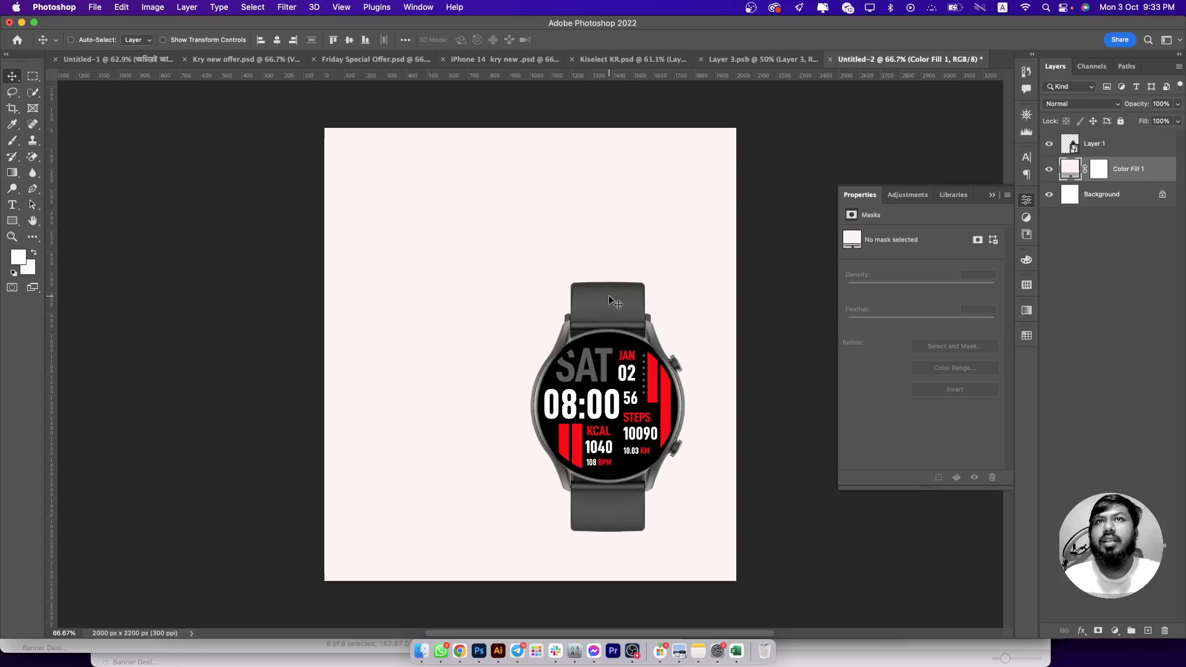
# - Draw a circle about 1068 × 1068 px with the Ellipse tool behind the watch and set it to no fill
pyautogui.rightClick(13, 204)
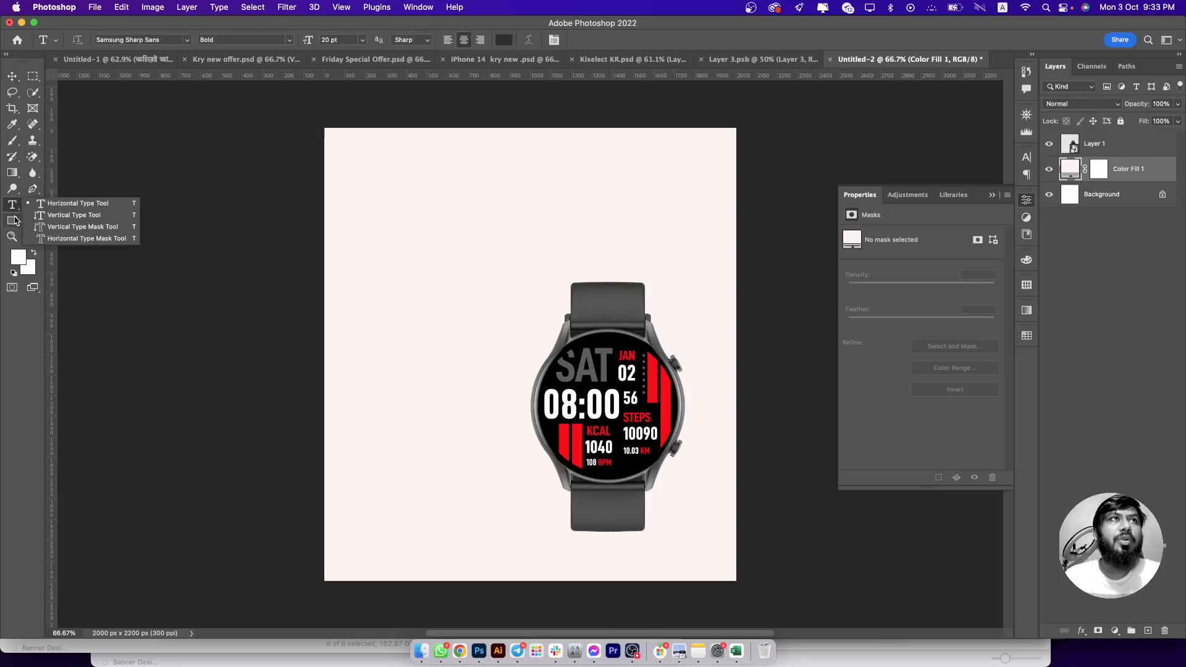
pyautogui.rightClick(14, 220)
pyautogui.click(48, 233)
pyautogui.moveTo(533, 340); pyautogui.dragTo(643, 450)
pyautogui.click(143, 40)
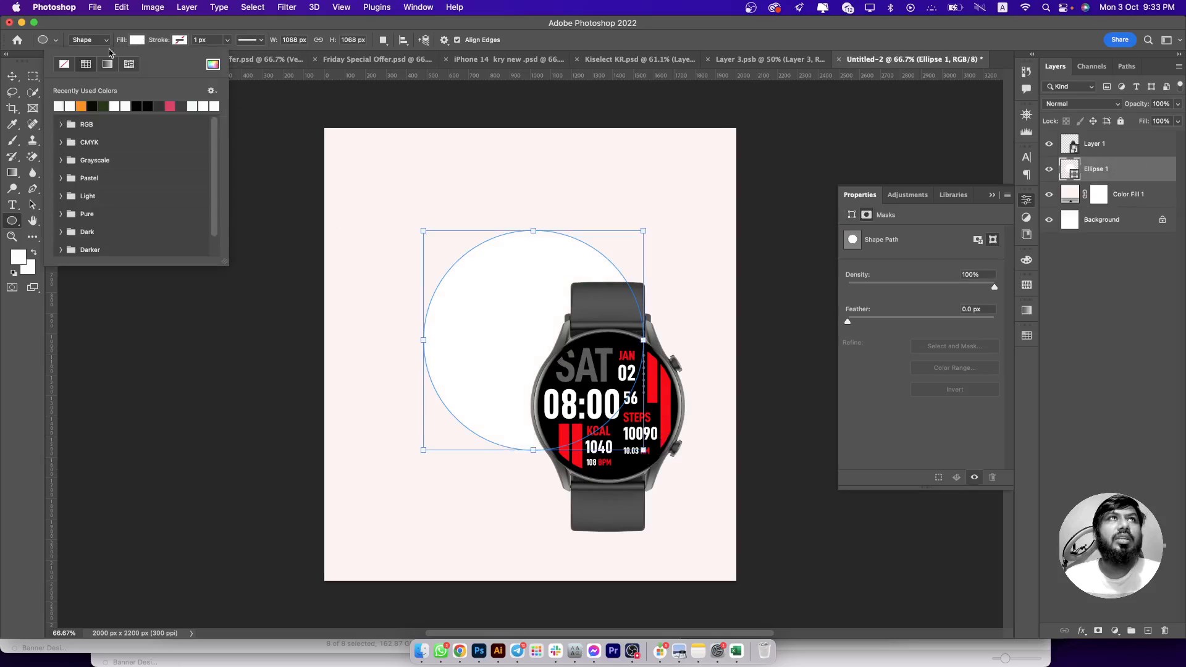
pyautogui.click(65, 65)
# - Give the circle a thick stroke of about 369 px in red #ff0000, sampled from the watch face
pyautogui.click(180, 40)
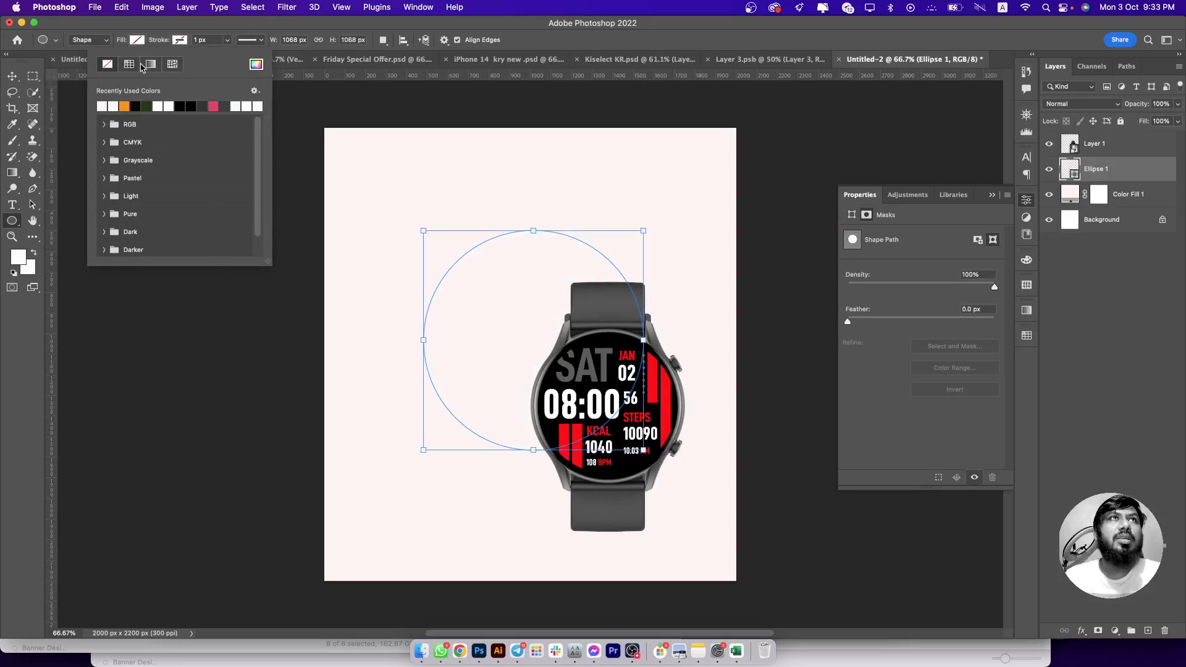
pyautogui.click(227, 39)
pyautogui.moveTo(234, 58); pyautogui.dragTo(265, 68)
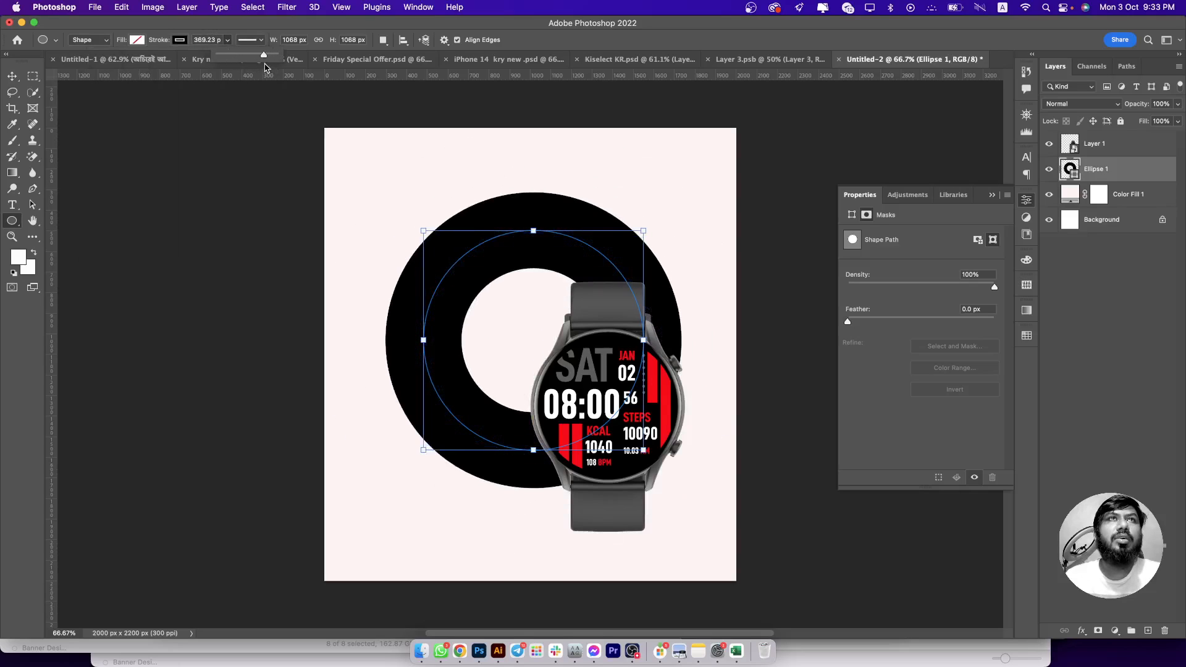
pyautogui.click(181, 41)
pyautogui.click(258, 65)
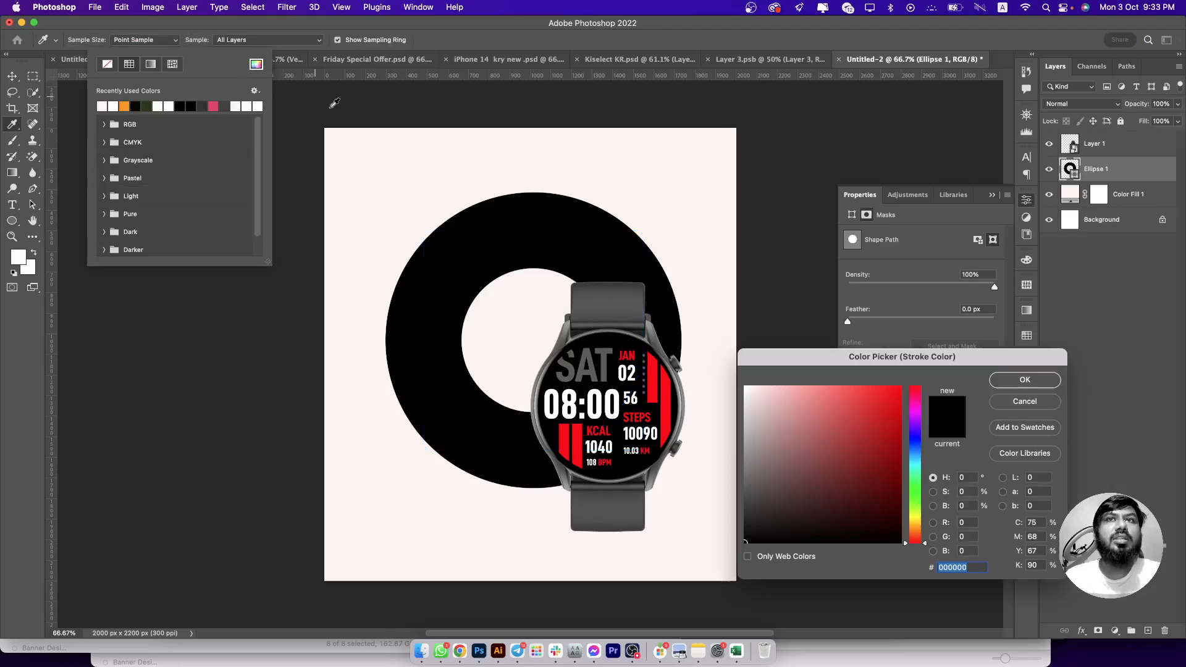
pyautogui.click(654, 394)
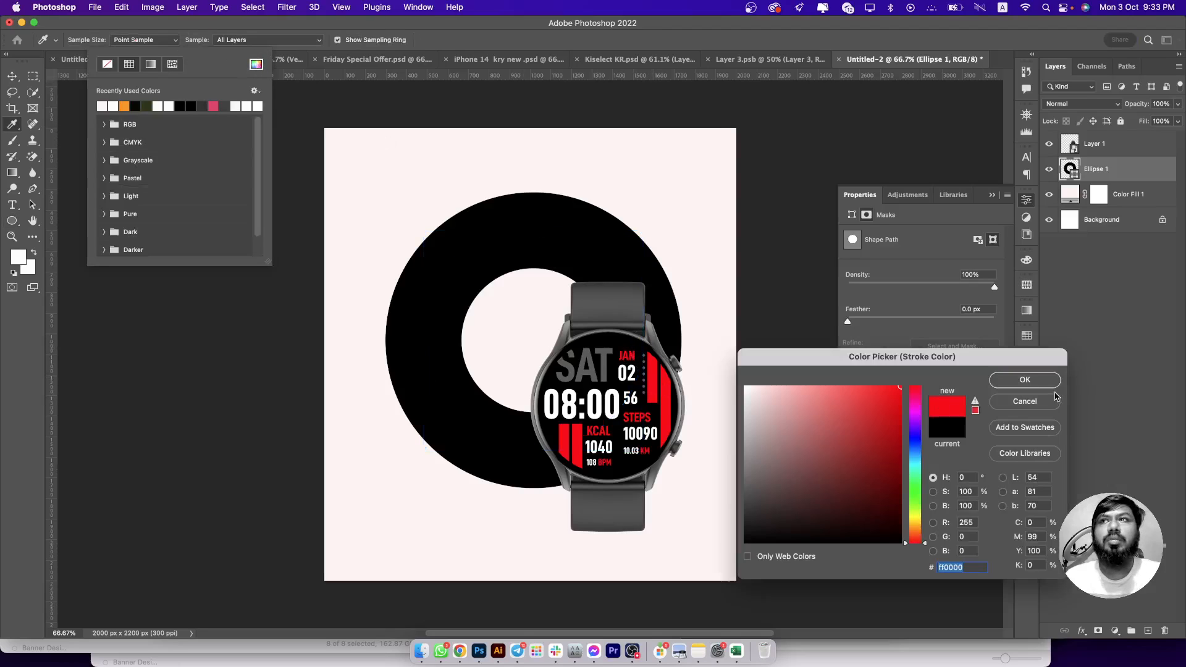
pyautogui.click(1024, 380)
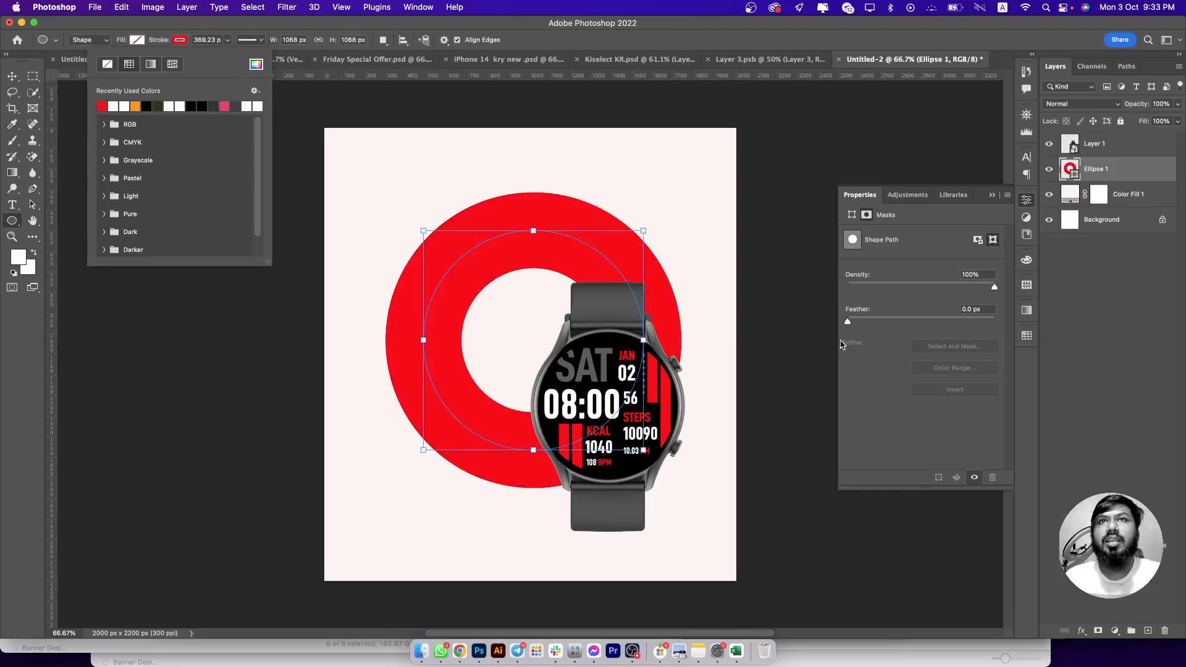
# - Move the red ring to the canvas's lower-right corner behind the watch and enlarge it to about 1446 × 1446 px
pyautogui.click(12, 76)
pyautogui.moveTo(595, 222)
pyautogui.mouseDown()
pyautogui.moveTo(683, 290)
pyautogui.moveTo(702, 407)
pyautogui.moveTo(684, 405)
pyautogui.mouseUp()
pyautogui.hotkey('ctrl', 't')
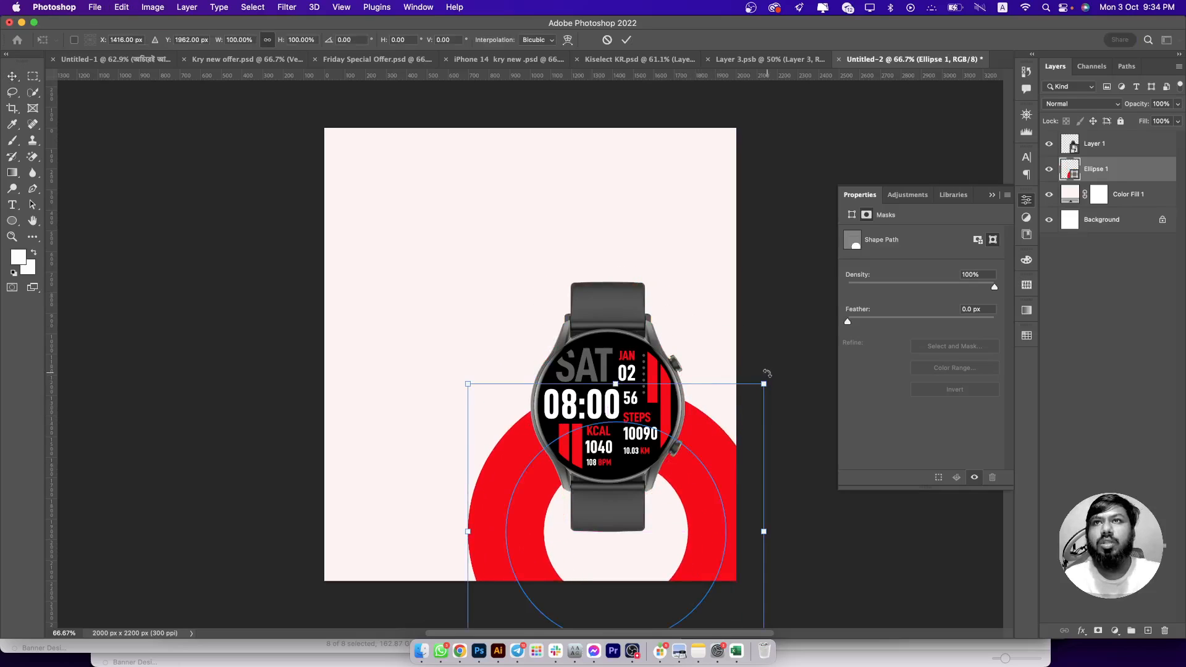
pyautogui.moveTo(768, 378); pyautogui.dragTo(809, 337)
pyautogui.moveTo(689, 361); pyautogui.dragTo(725, 430)
pyautogui.press('Return')
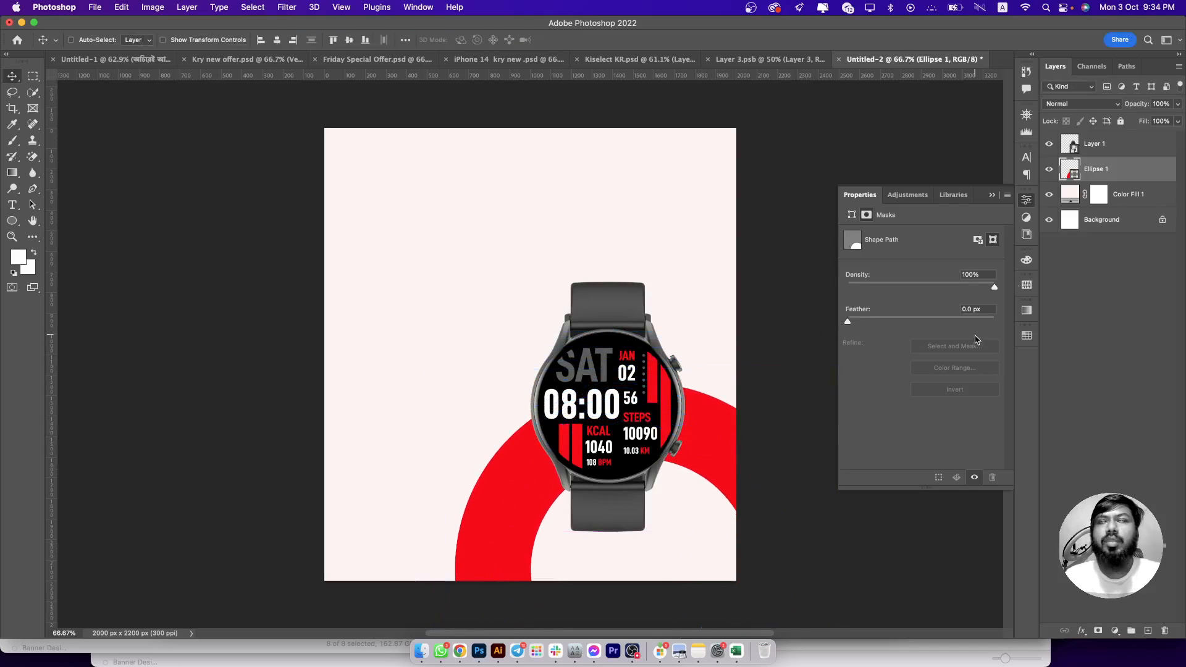
# - Scale the red ring up to about 126% and shift it so its arc passes behind the watch from the canvas's lower-right corner
pyautogui.click(1114, 153)
pyautogui.click(1089, 172)
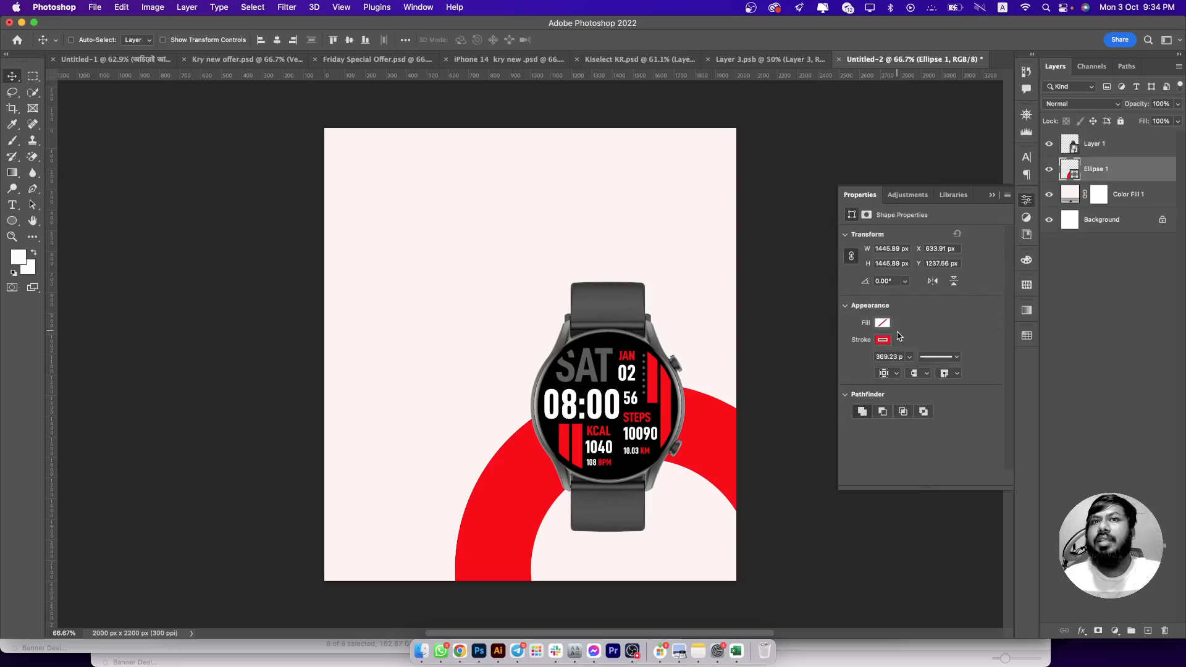
pyautogui.moveTo(710, 463); pyautogui.dragTo(745, 432)
pyautogui.press('super+t')
pyautogui.moveTo(696, 368); pyautogui.dragTo(698, 318)
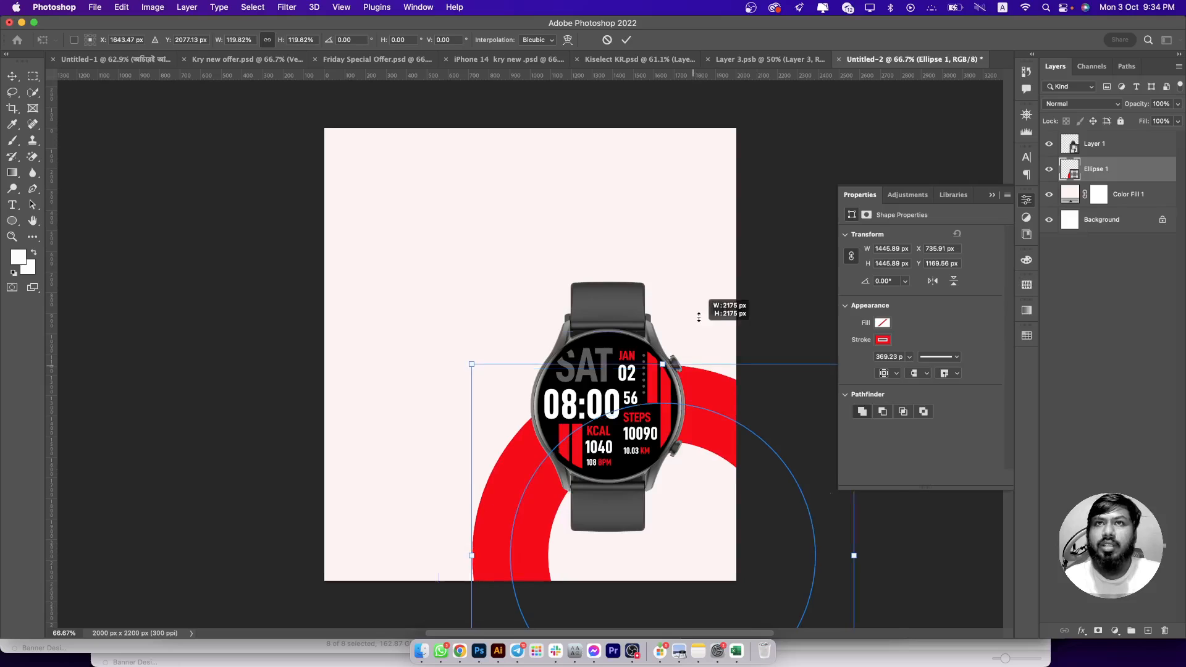
pyautogui.moveTo(683, 388); pyautogui.dragTo(674, 422)
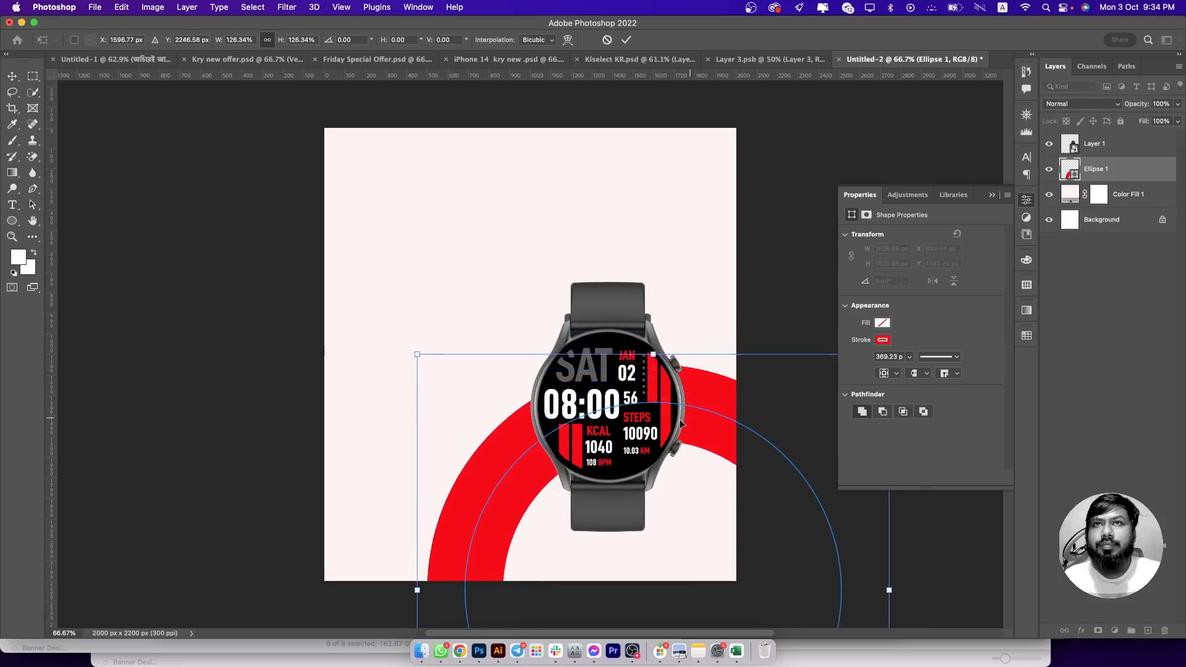
pyautogui.press('Return')
# - Add a new layer between the watch and the ring and flatten the soft 250 px brush tip into a thin horizontal ellipse
pyautogui.click(1147, 631)
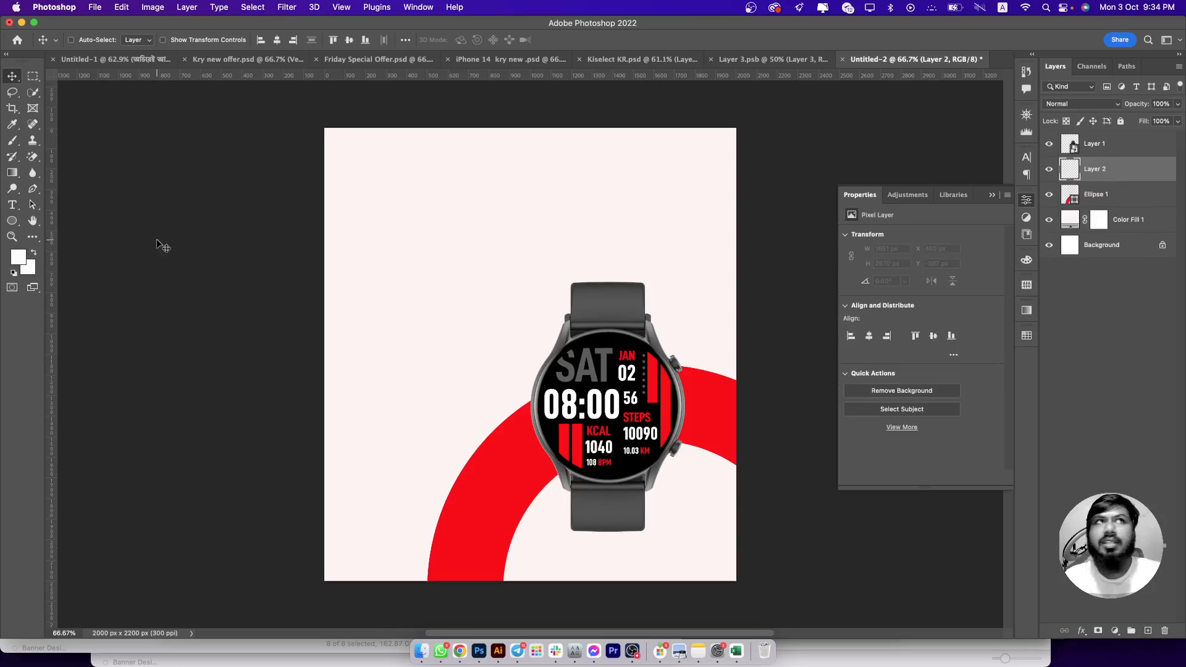
pyautogui.click(13, 141)
pyautogui.click(78, 40)
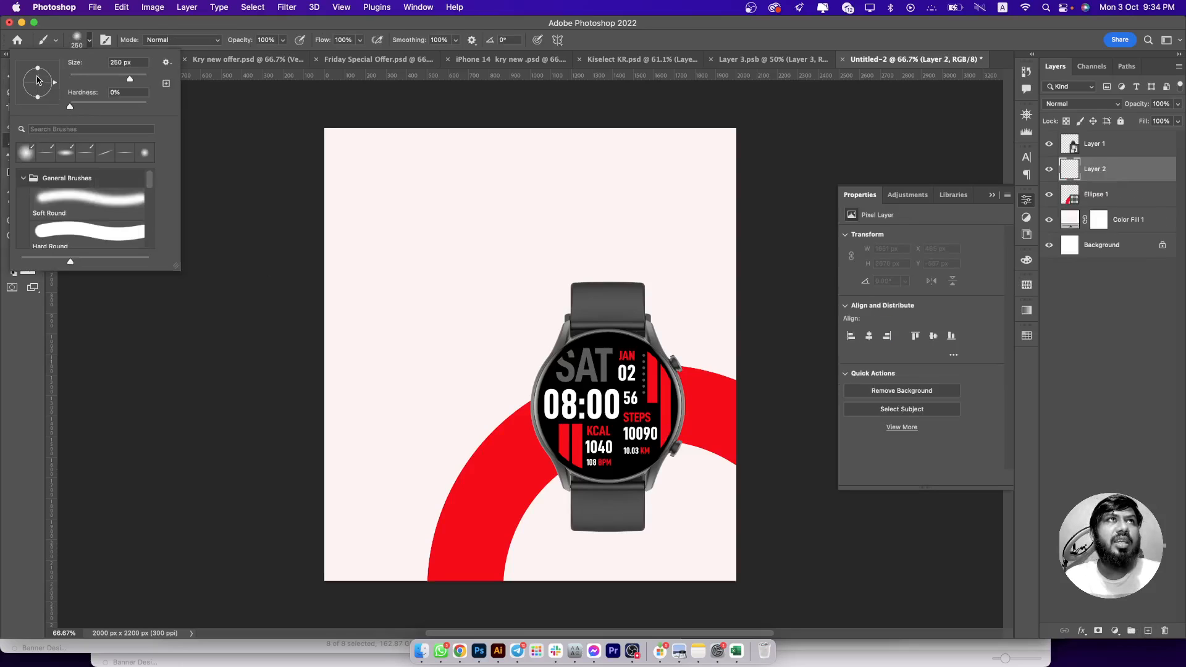
pyautogui.moveTo(37, 68); pyautogui.dragTo(45, 89)
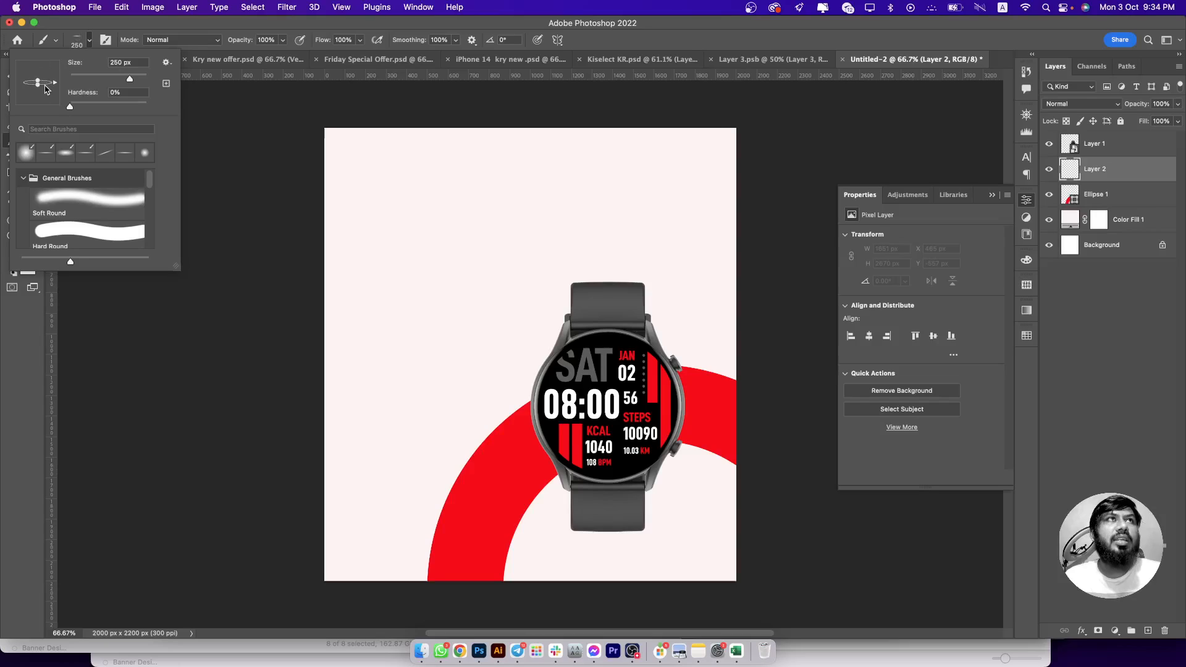
pyautogui.click(89, 40)
# - Set the foreground colour to near-black and stamp a soft shadow about 412 × 41 px beneath the bottom strap
pyautogui.click(18, 257)
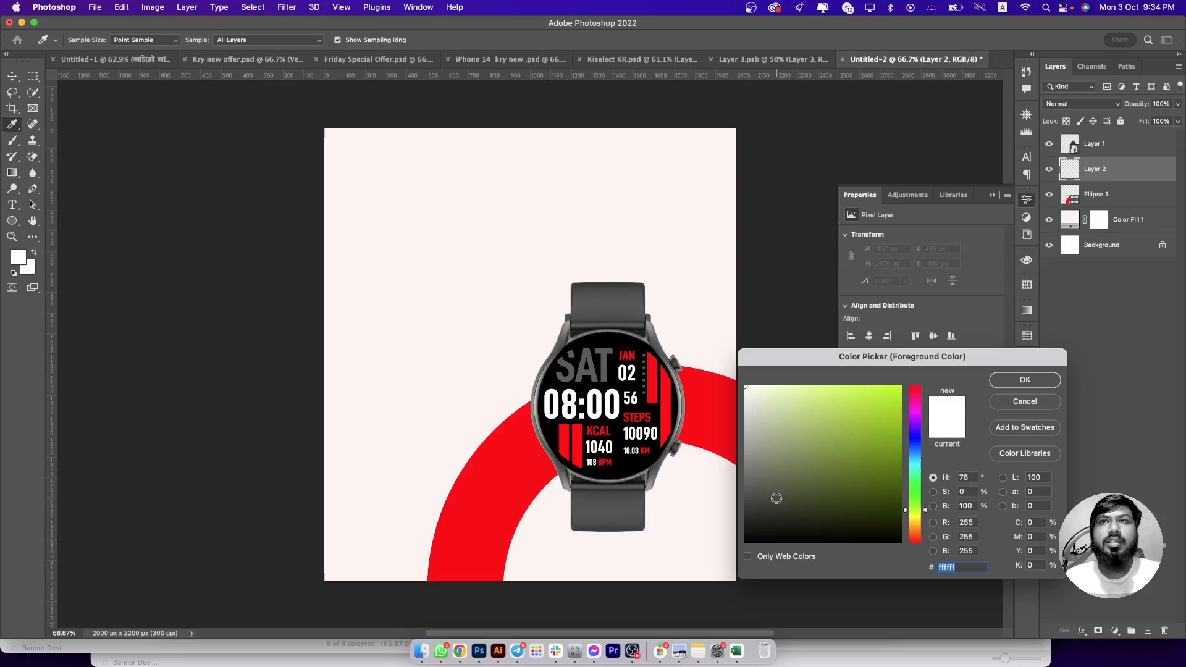
pyautogui.moveTo(777, 498); pyautogui.dragTo(714, 532)
pyautogui.click(1020, 380)
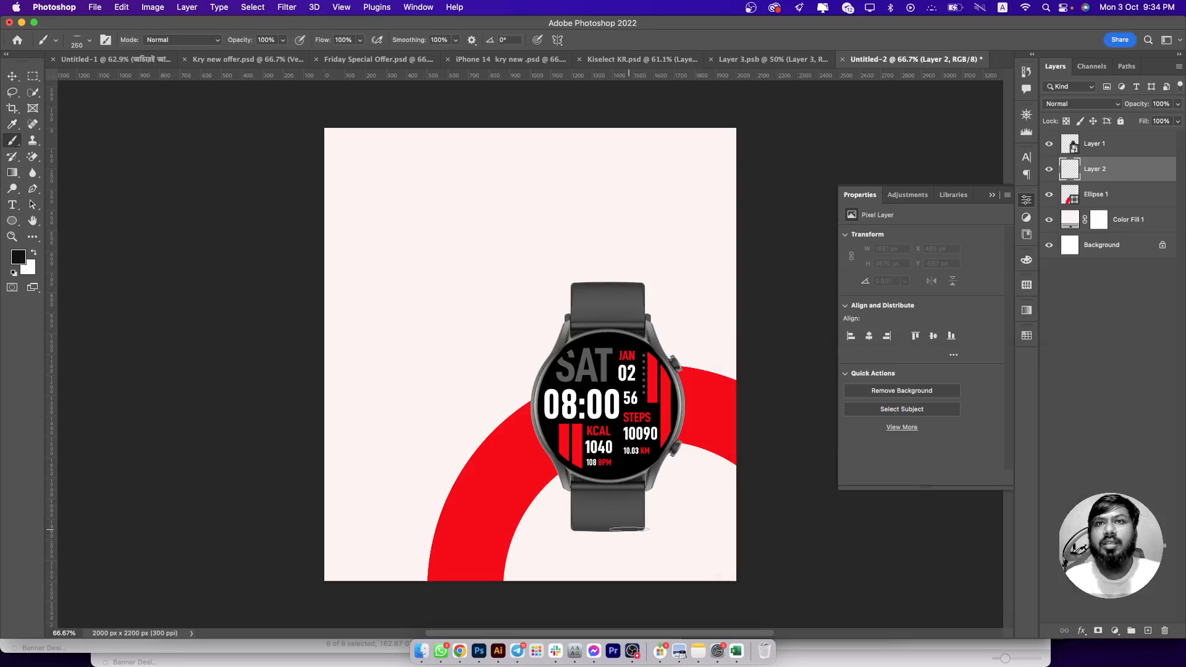
pyautogui.click(611, 530)
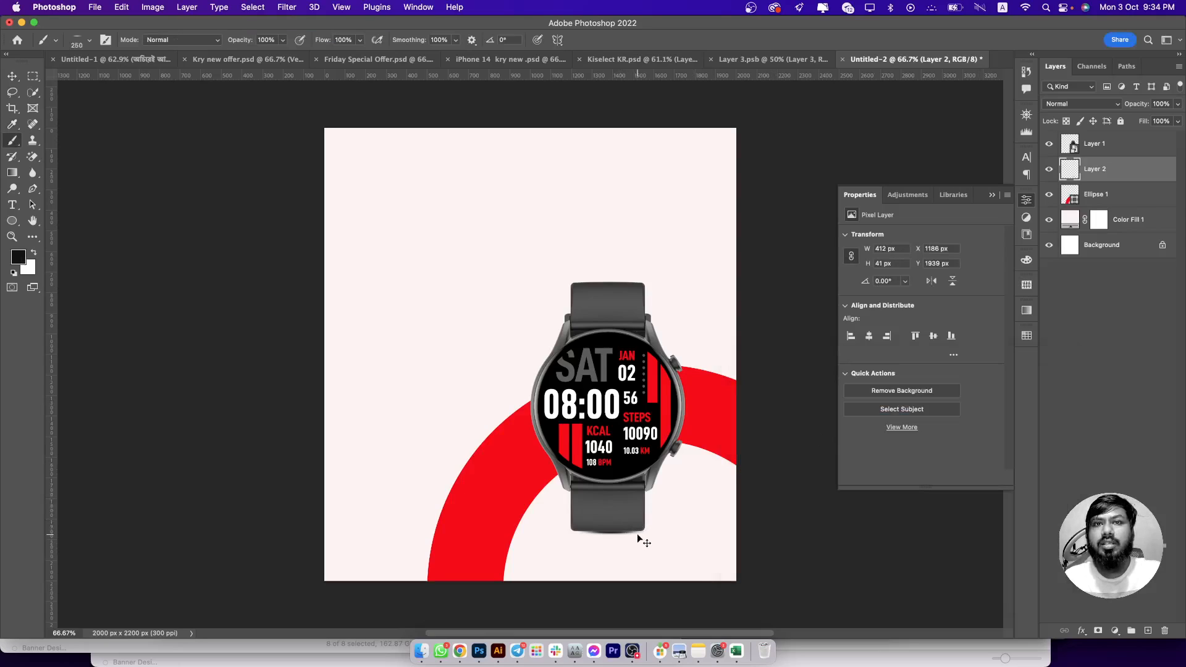
# - Widen the shadow under the strap to about 786 px while keeping its height at 41 px
pyautogui.hotkey('ctrl', 't')
pyautogui.moveTo(653, 534)
pyautogui.mouseDown()
pyautogui.moveTo(693, 538)
pyautogui.moveTo(525, 371)
pyautogui.moveTo(377, 97)
pyautogui.mouseUp()
pyautogui.press('super+plus')
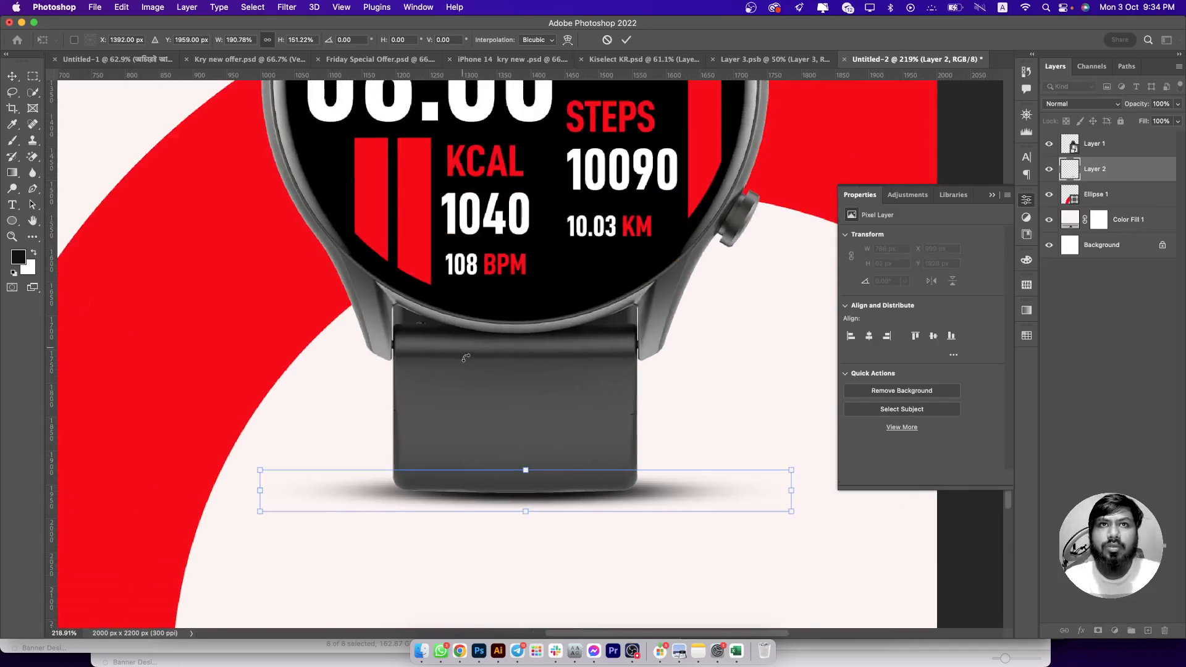
pyautogui.moveTo(527, 472); pyautogui.dragTo(529, 482)
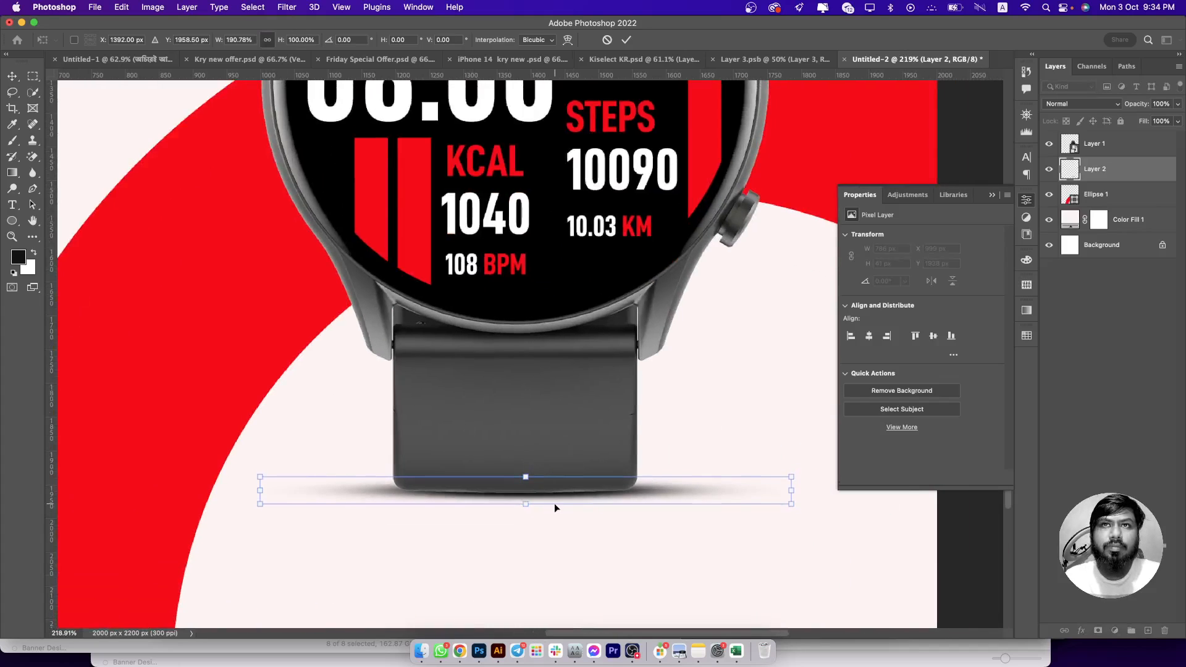
pyautogui.press('Return')
pyautogui.press('b')
pyautogui.press('super+0')
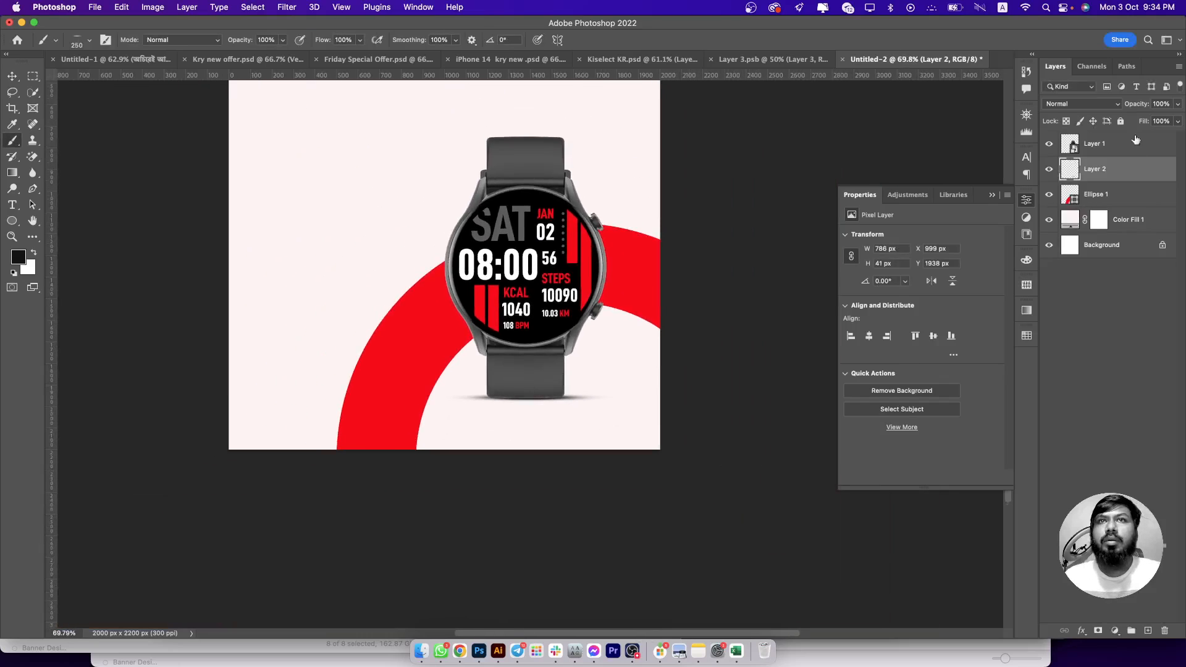
# - Narrow the shadow to about 603 px wide and set its layer opacity to 74%
pyautogui.click(1163, 121)
pyautogui.moveTo(1159, 124); pyautogui.dragTo(1158, 124)
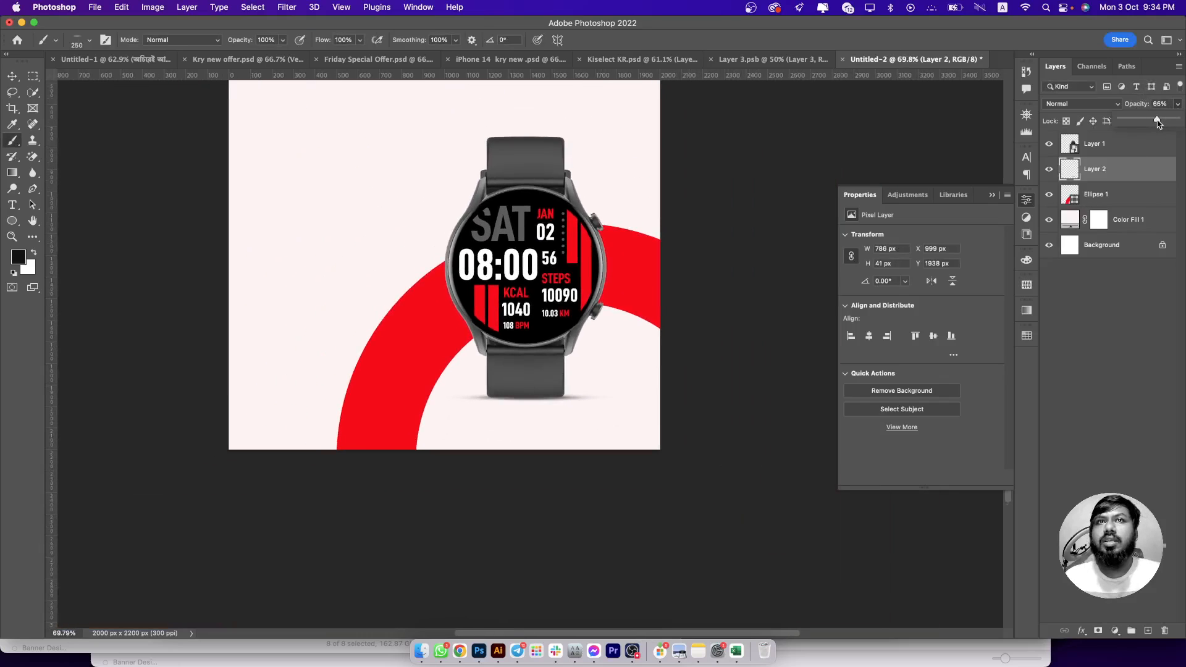
pyautogui.moveTo(510, 268); pyautogui.dragTo(546, 444)
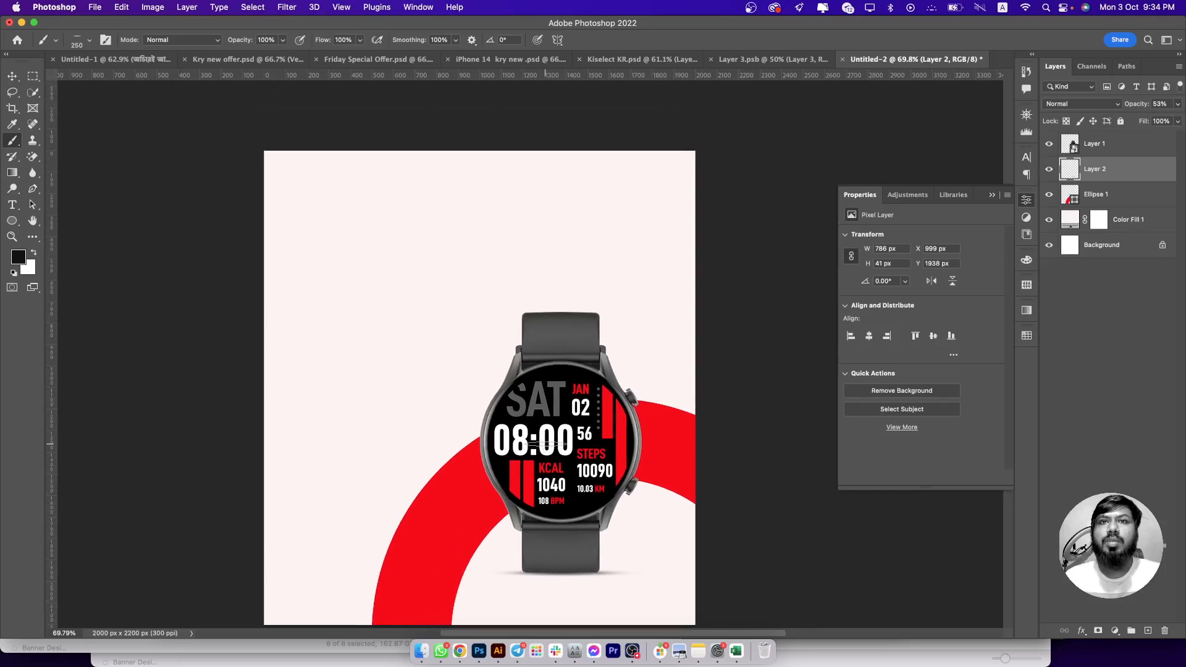
pyautogui.press('super+t')
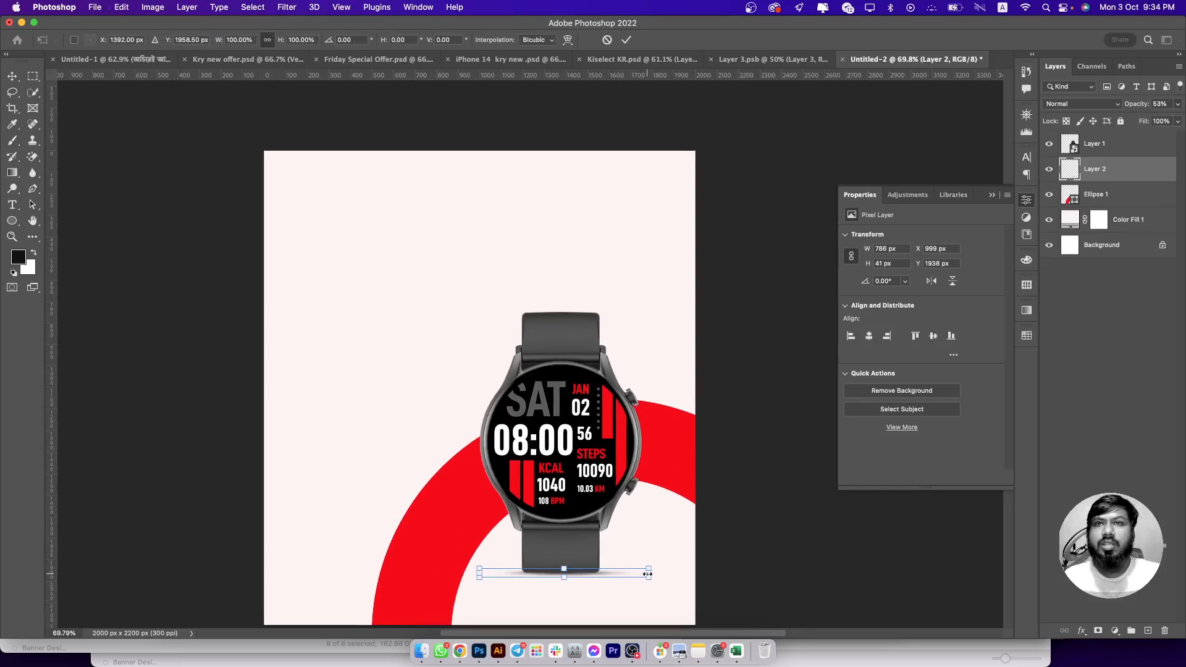
pyautogui.moveTo(648, 574); pyautogui.dragTo(628, 573)
pyautogui.press('Return')
pyautogui.press('b')
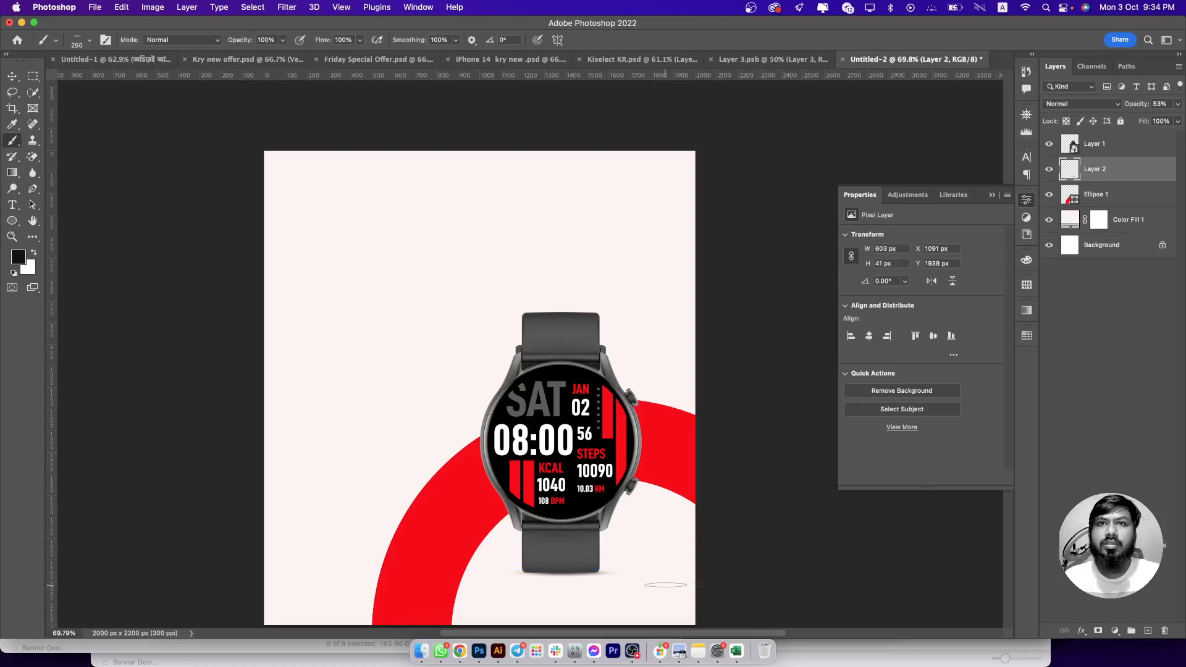
pyautogui.moveTo(416, 322); pyautogui.dragTo(456, 325)
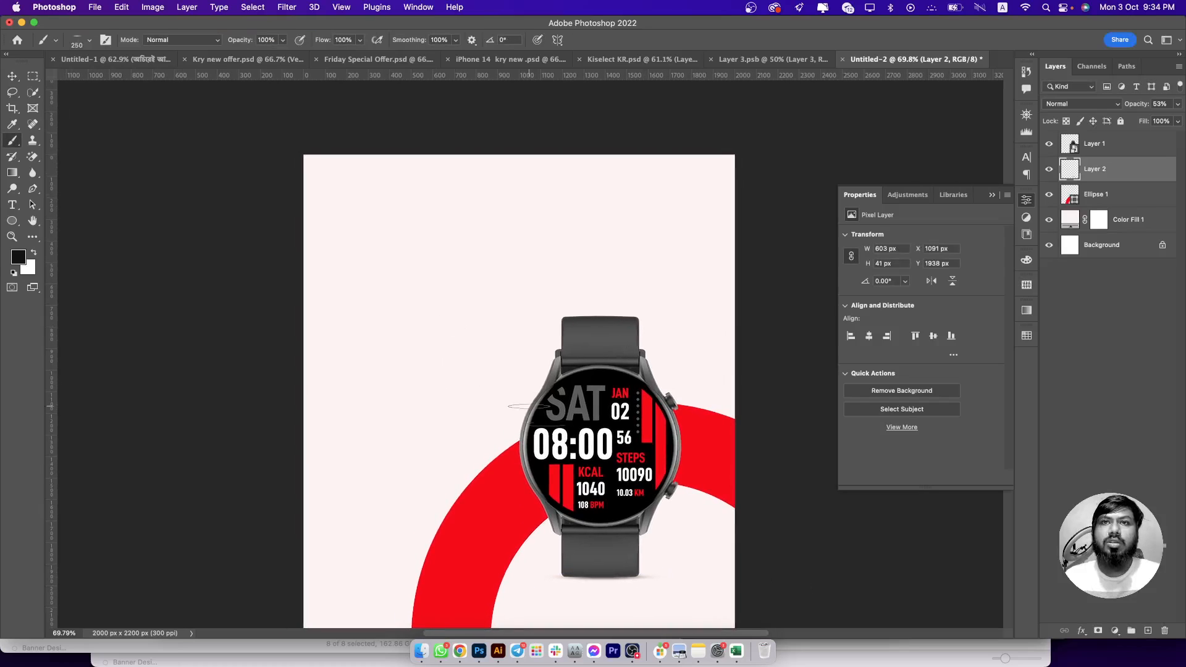
pyautogui.click(1178, 103)
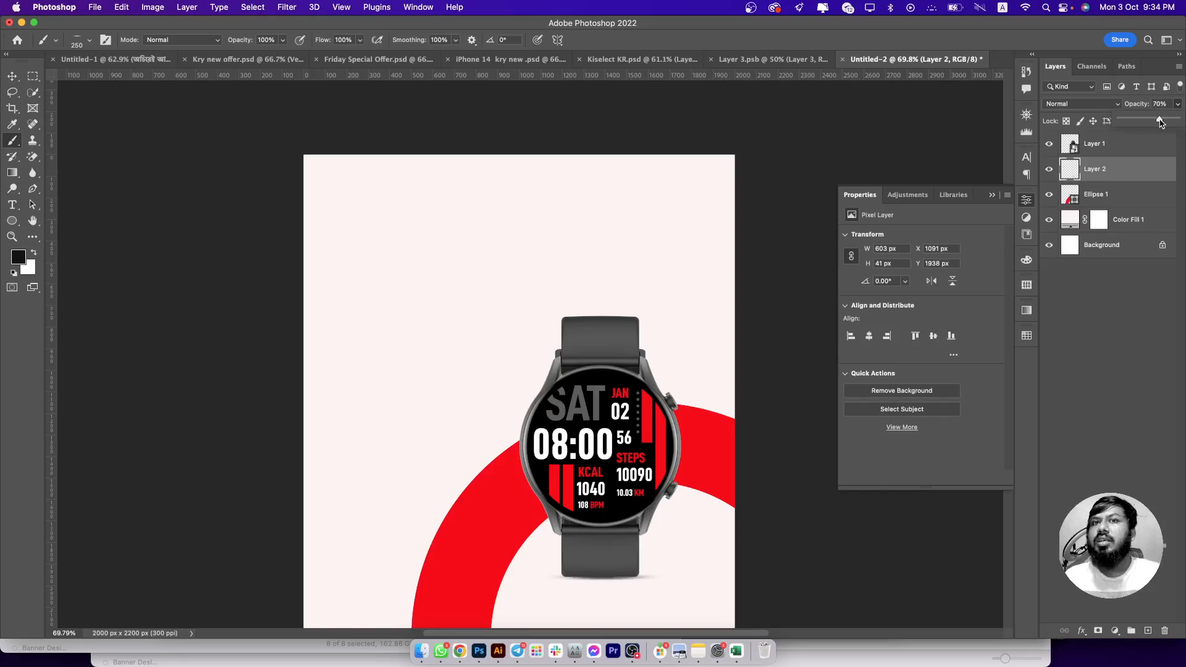
# - Mask the watch layer to the watch's own outline and refine the mask edge with Smooth 33 and Feather 4.5 px
pyautogui.click(1092, 144)
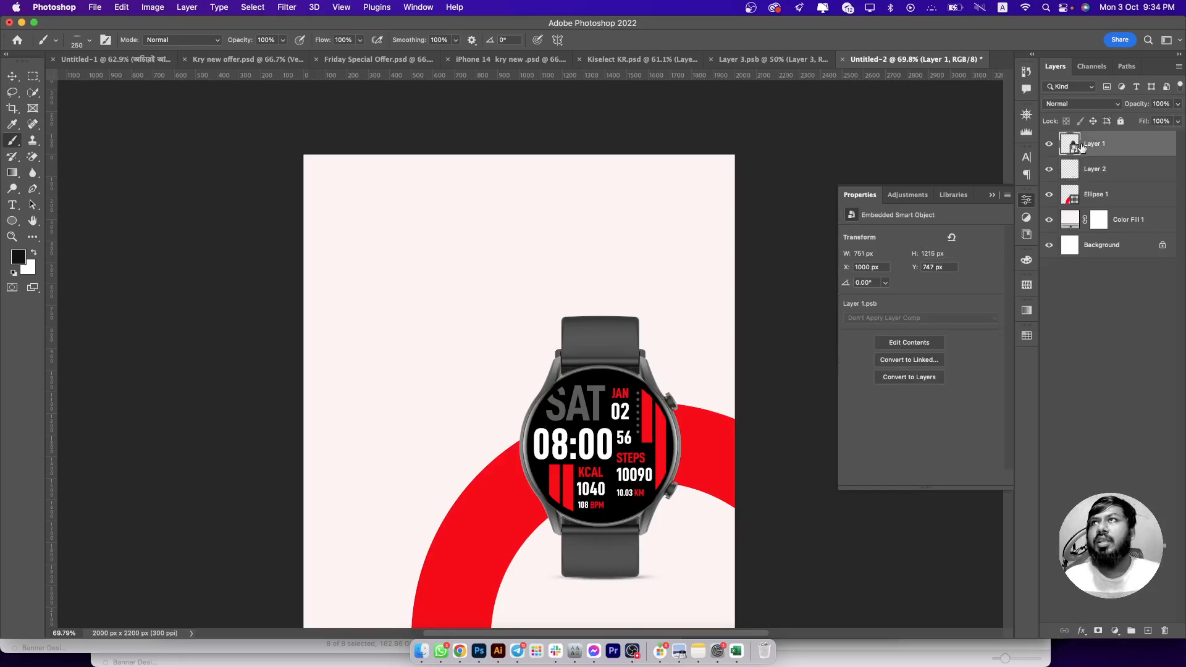
pyautogui.keyDown('super'); pyautogui.click(1070, 144); pyautogui.keyUp('super')
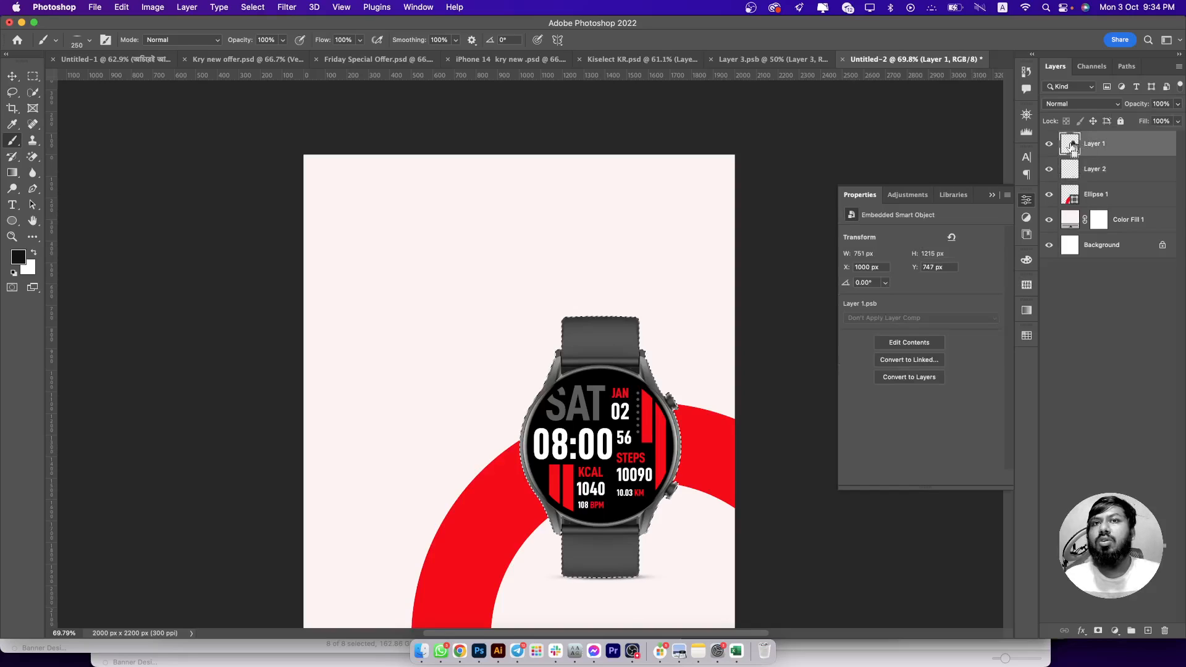
pyautogui.click(1099, 630)
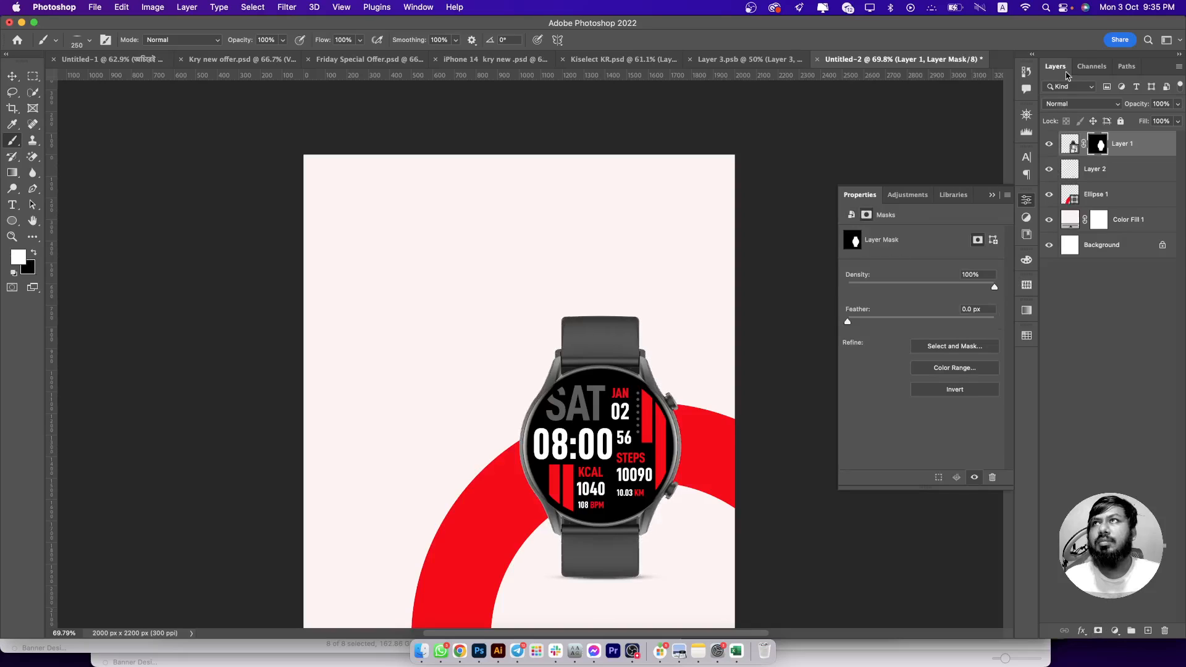
pyautogui.doubleClick(1098, 149)
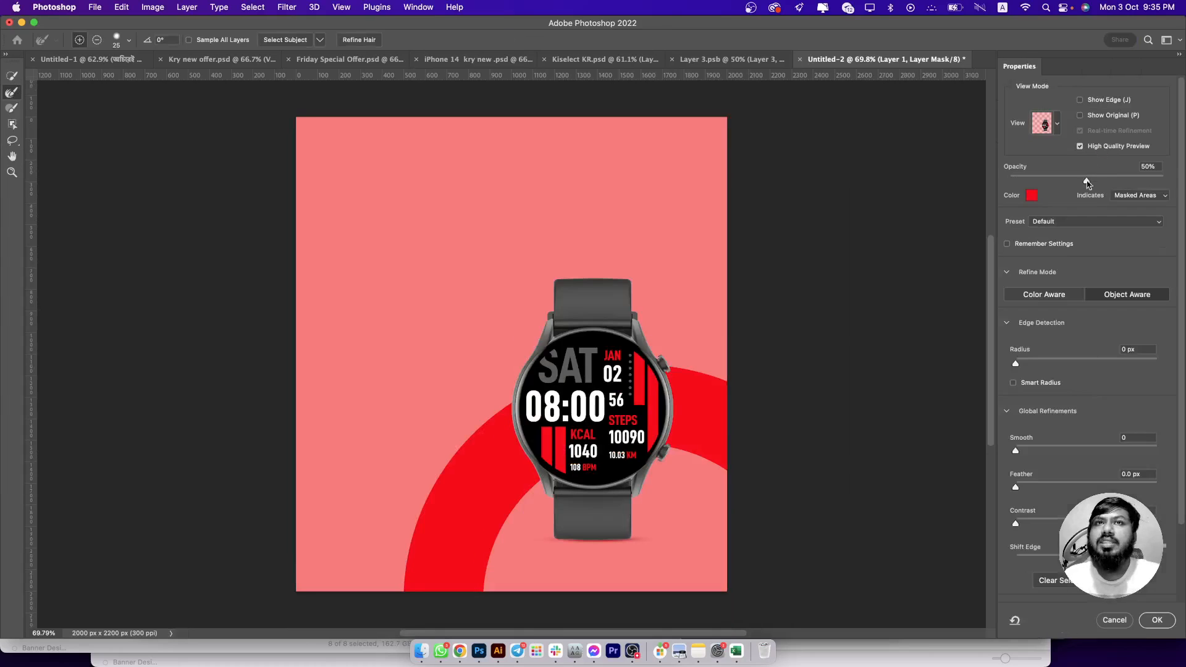
pyautogui.click(1050, 487)
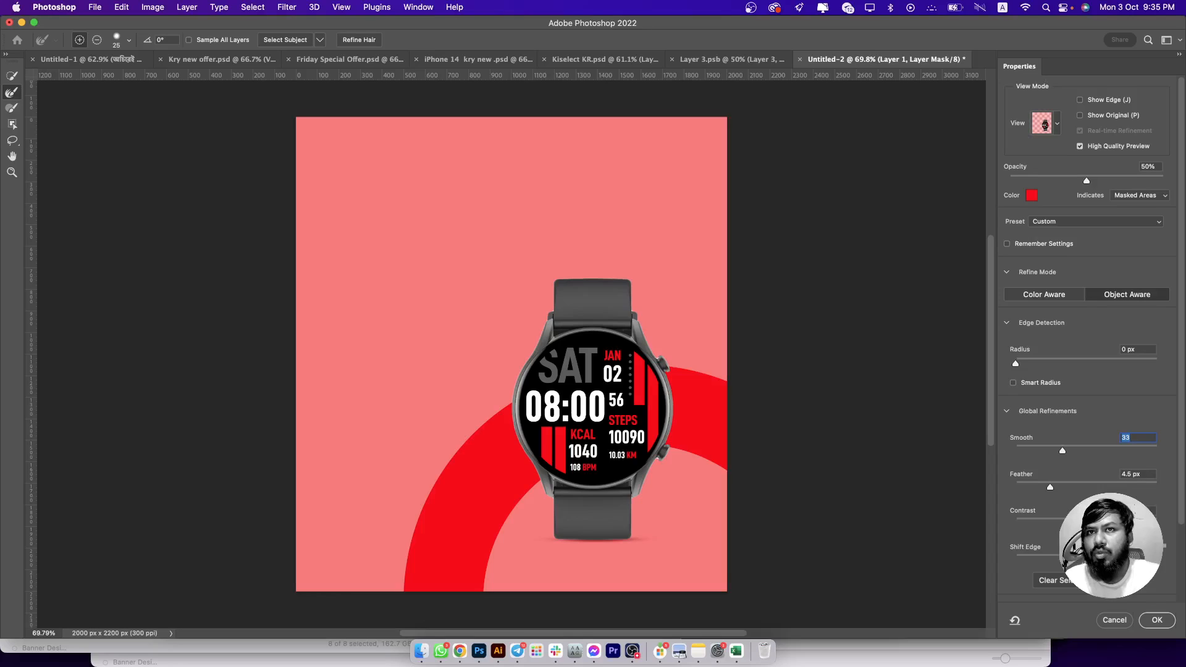
pyautogui.click(1141, 619)
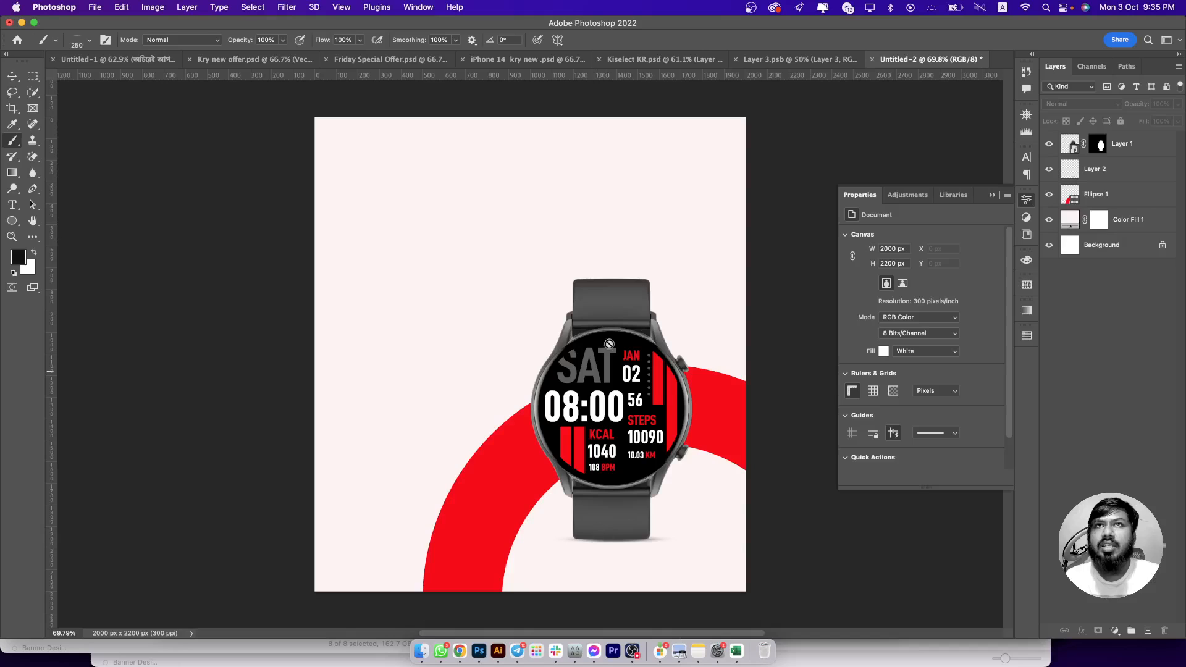
# - Flatten the shadow below the bottom strap to about 29 px high
pyautogui.scroll(5, 628, 439)
pyautogui.scroll(-10, 628, 439)
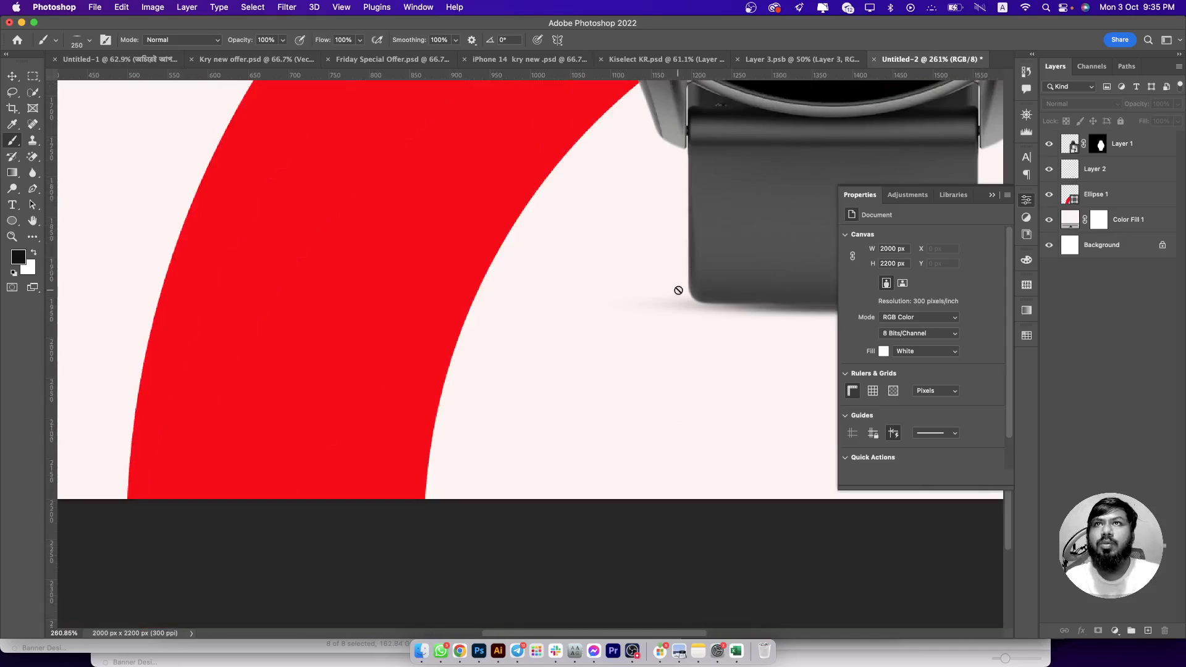
pyautogui.moveTo(689, 265); pyautogui.dragTo(344, 345)
pyautogui.click(1089, 174)
pyautogui.press('super+t')
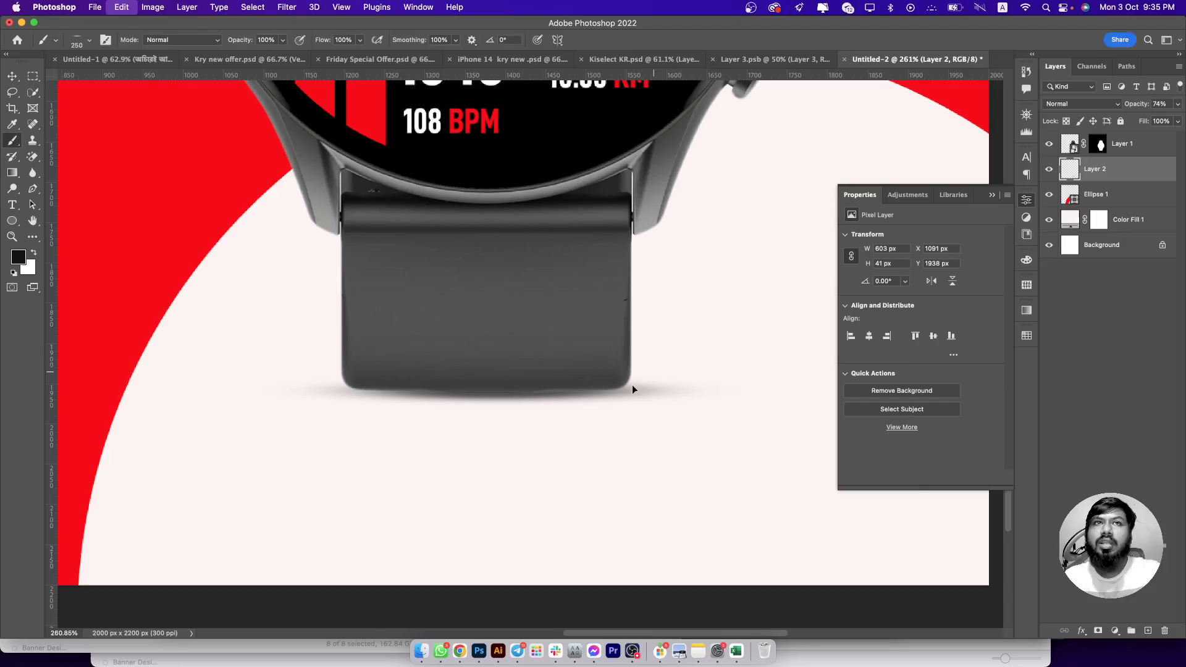
pyautogui.moveTo(534, 387)
pyautogui.mouseDown()
pyautogui.moveTo(500, 375)
pyautogui.moveTo(534, 387)
pyautogui.mouseUp()
pyautogui.press('Return')
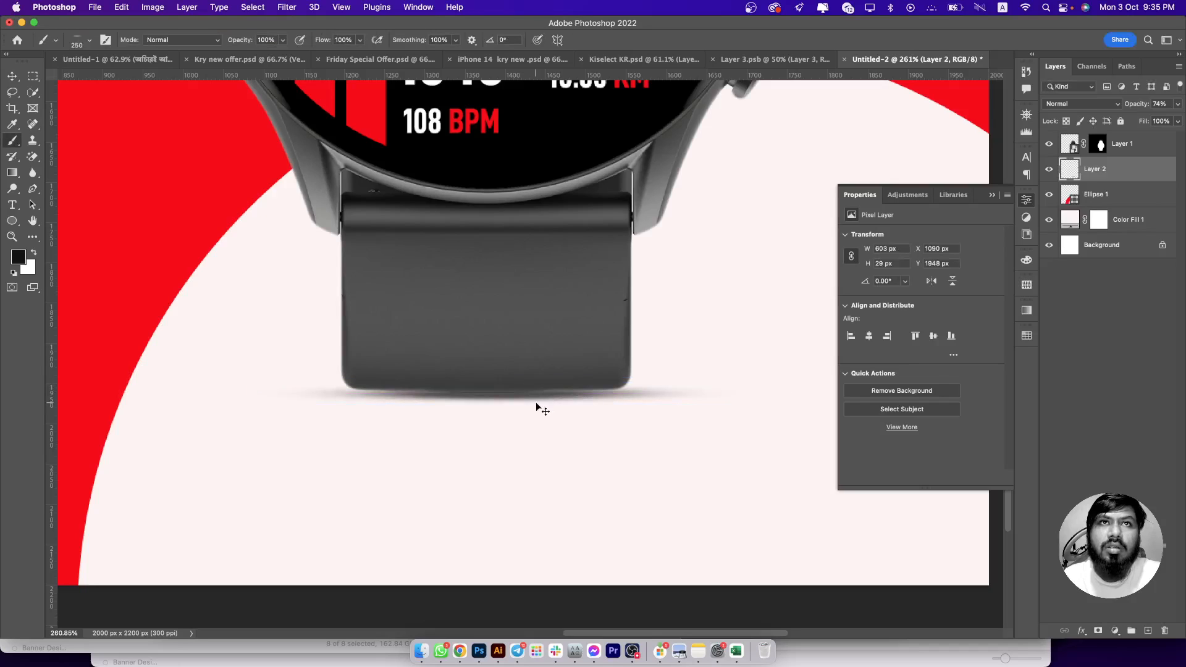
# - Move the shadow up about 5 px so it sits against the strap's lower edge
pyautogui.press('super+t')
pyautogui.scroll(5, 535, 401)
pyautogui.moveTo(466, 457); pyautogui.dragTo(464, 452)
pyautogui.press('Return')
pyautogui.scroll(-5, 529, 482)
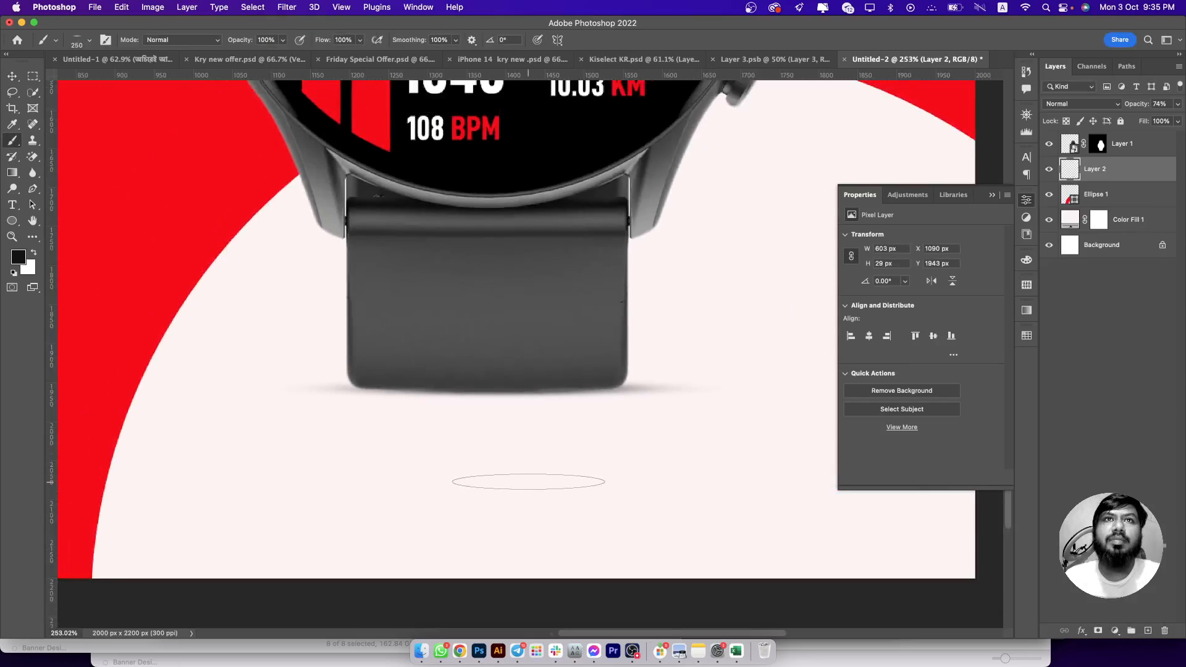
# - Group the watch with its shadow and enlarge the group to about 117%
pyautogui.scroll(-6, 529, 482)
pyautogui.scroll(2, 559, 541)
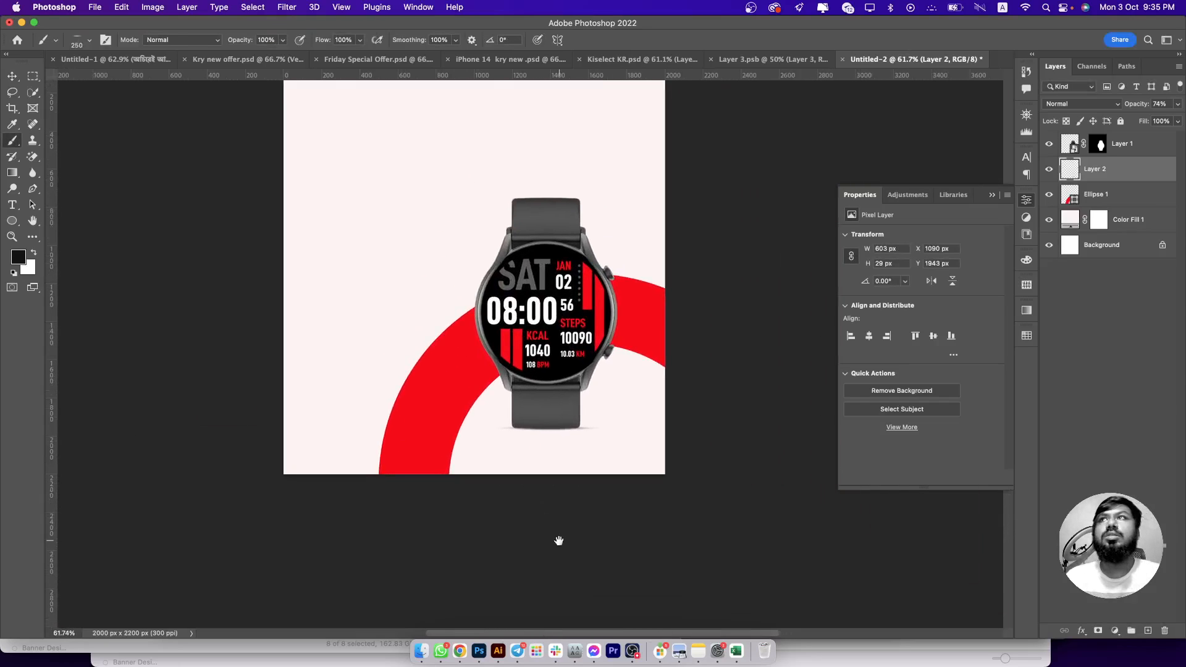
pyautogui.keyDown('shift'); pyautogui.click(1150, 147); pyautogui.keyUp('shift')
pyautogui.hotkey('ctrl', 'g')
pyautogui.hotkey('ctrl', 't')
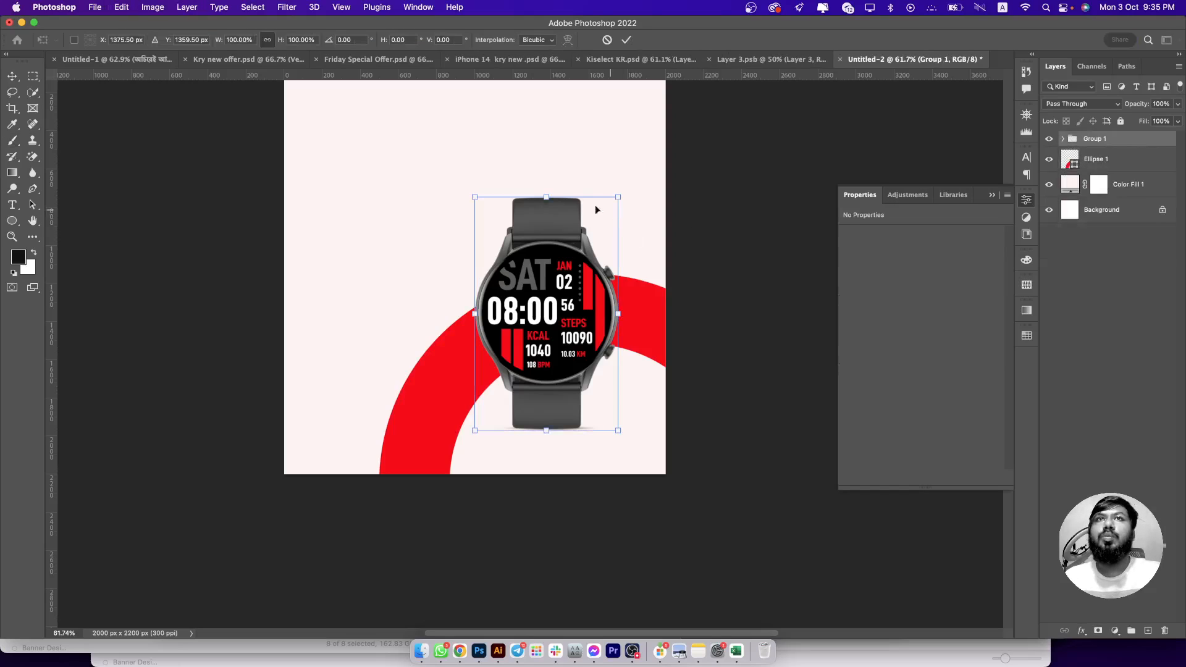
pyautogui.moveTo(538, 196); pyautogui.dragTo(544, 158)
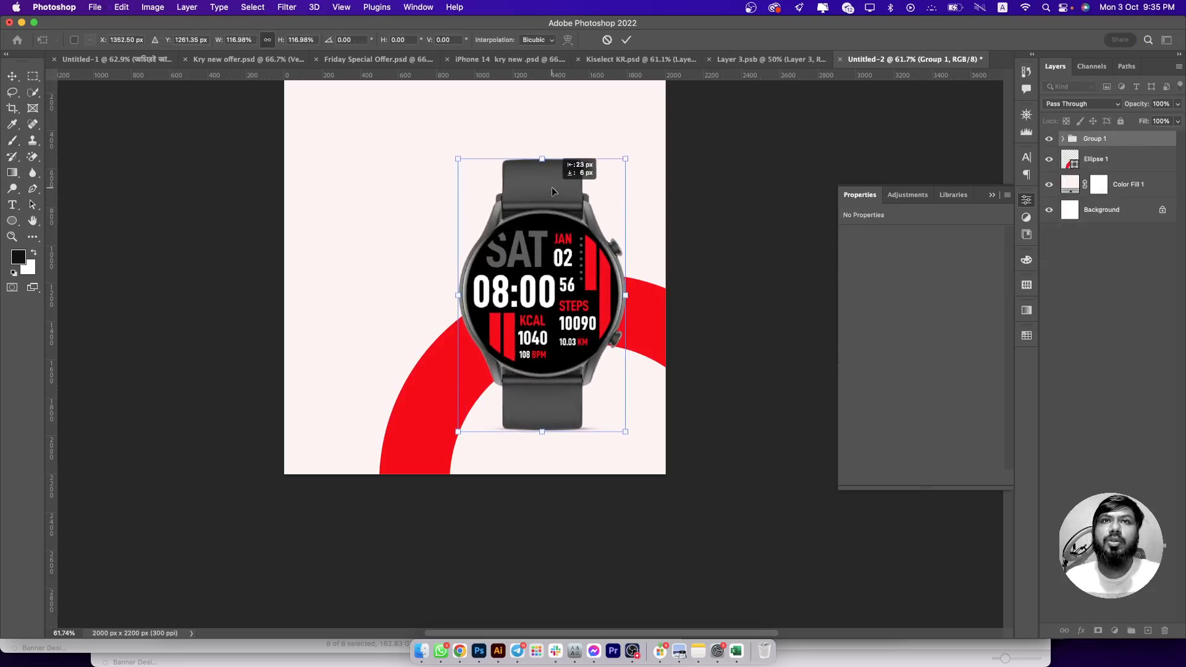
pyautogui.press('Return')
pyautogui.press('b')
pyautogui.click(553, 188)
pyautogui.click(609, 250)
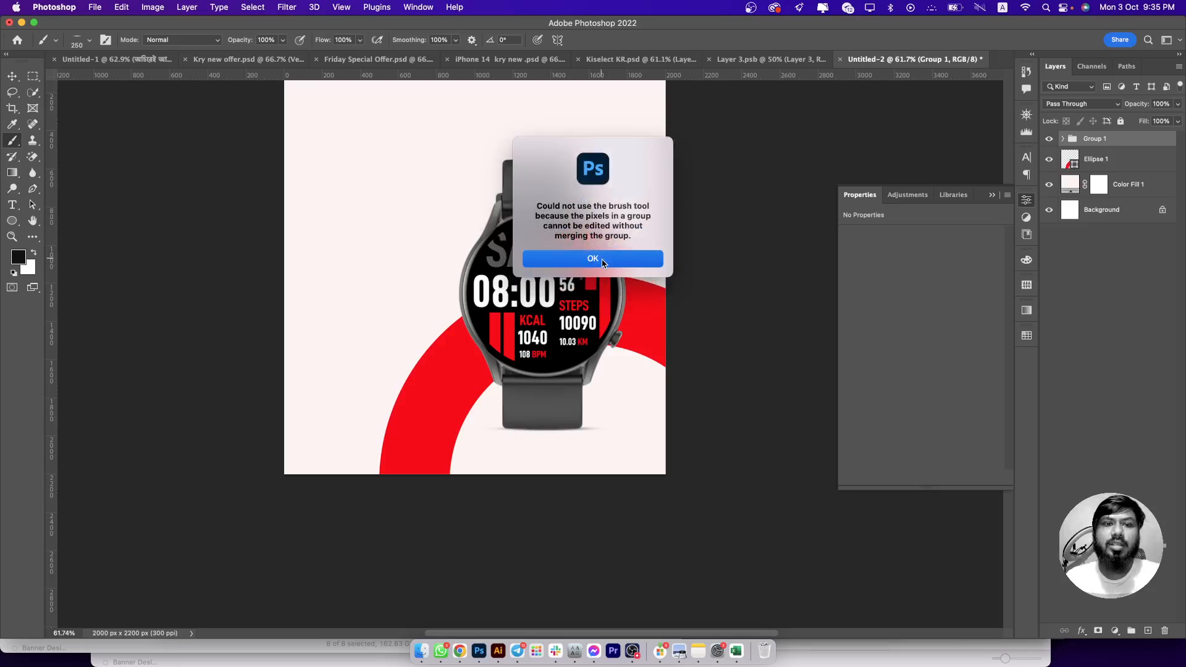
pyautogui.moveTo(12, 221); pyautogui.dragTo(56, 254)
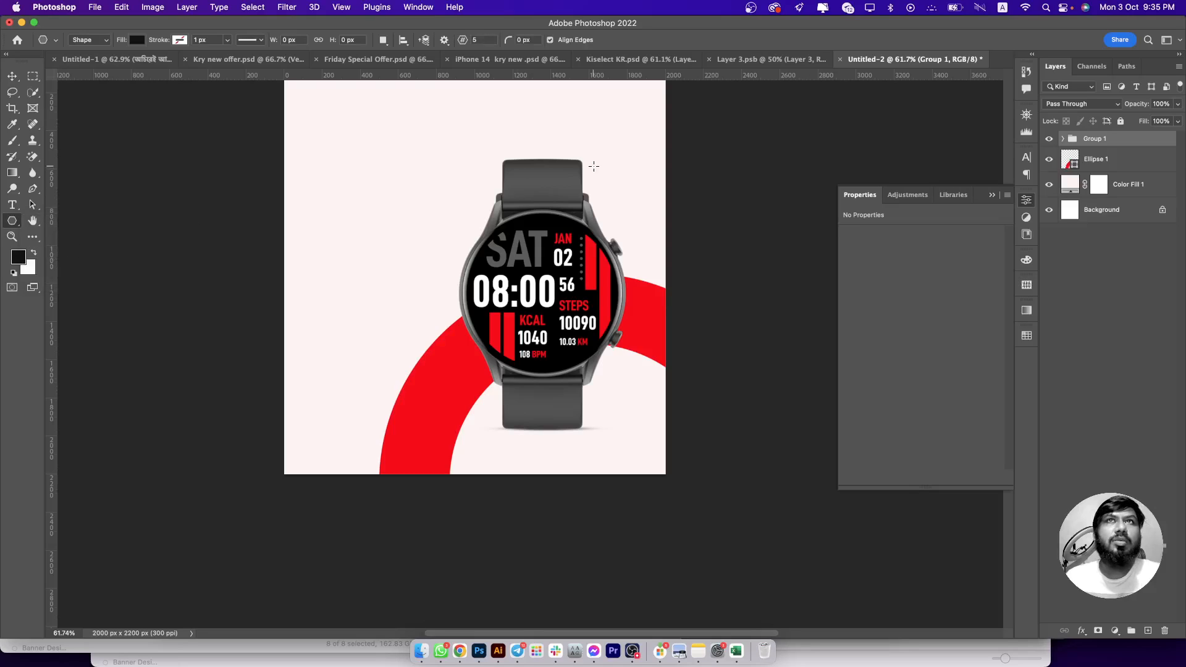
pyautogui.moveTo(576, 114); pyautogui.dragTo(598, 140)
pyautogui.press('super+z')
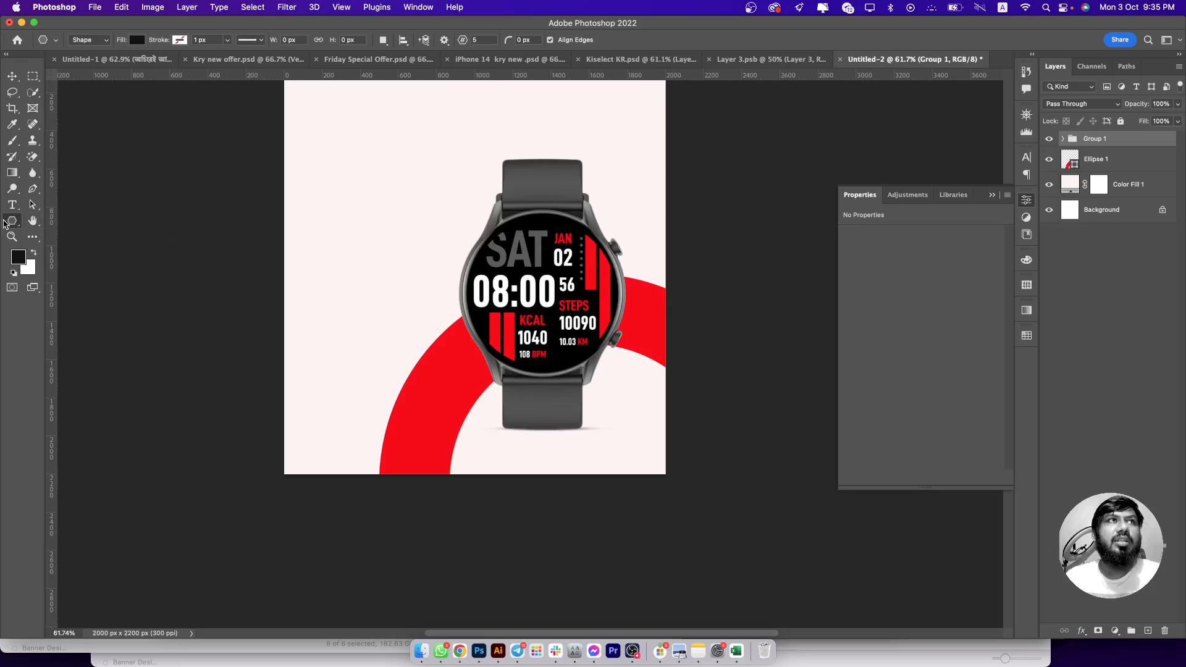
# - Create a 100 × 100 px six-sided polygon beside the watch and stretch its width to 123 px
pyautogui.click(421, 219)
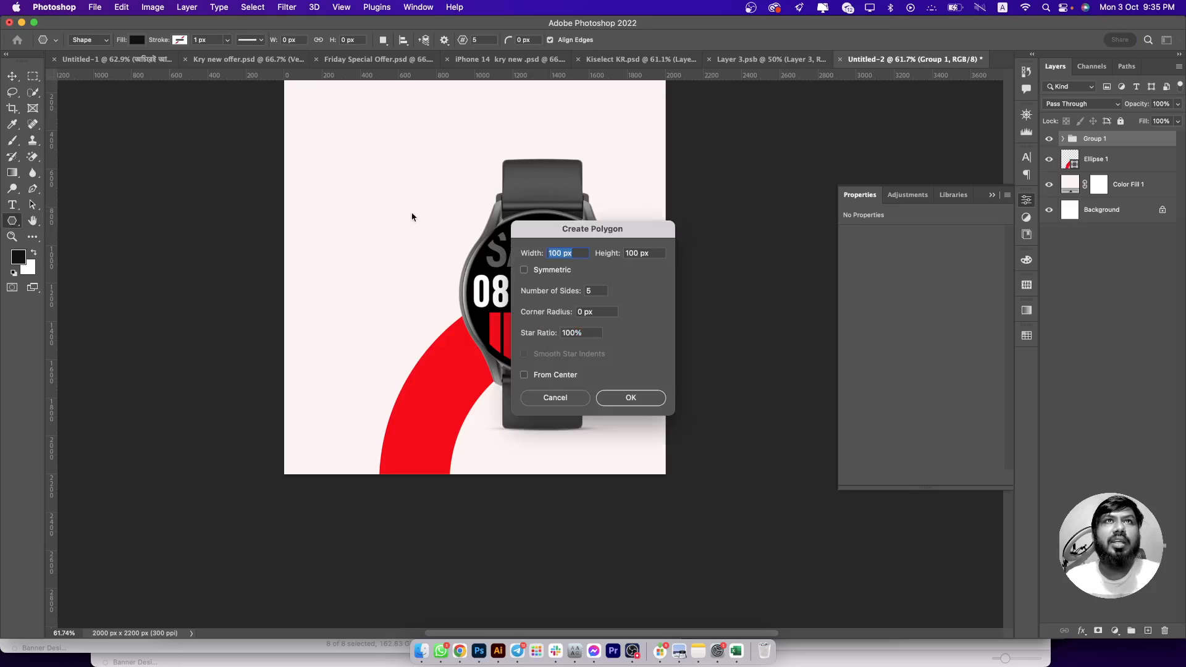
pyautogui.doubleClick(599, 292)
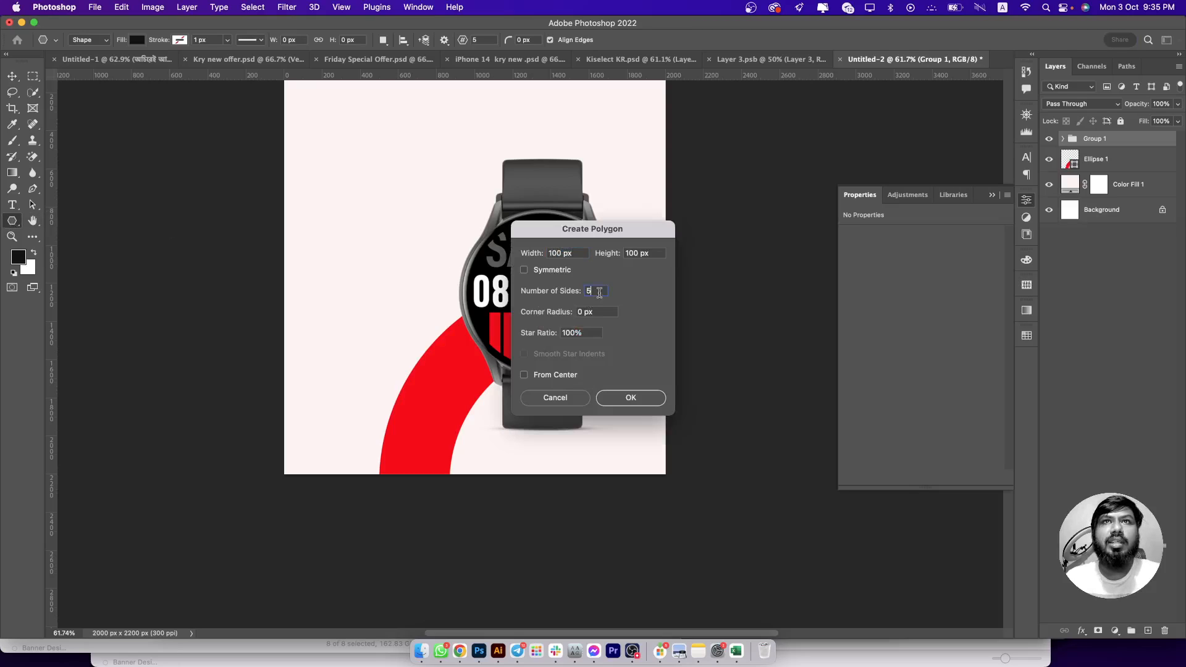
pyautogui.click(641, 405)
pyautogui.press('super+t')
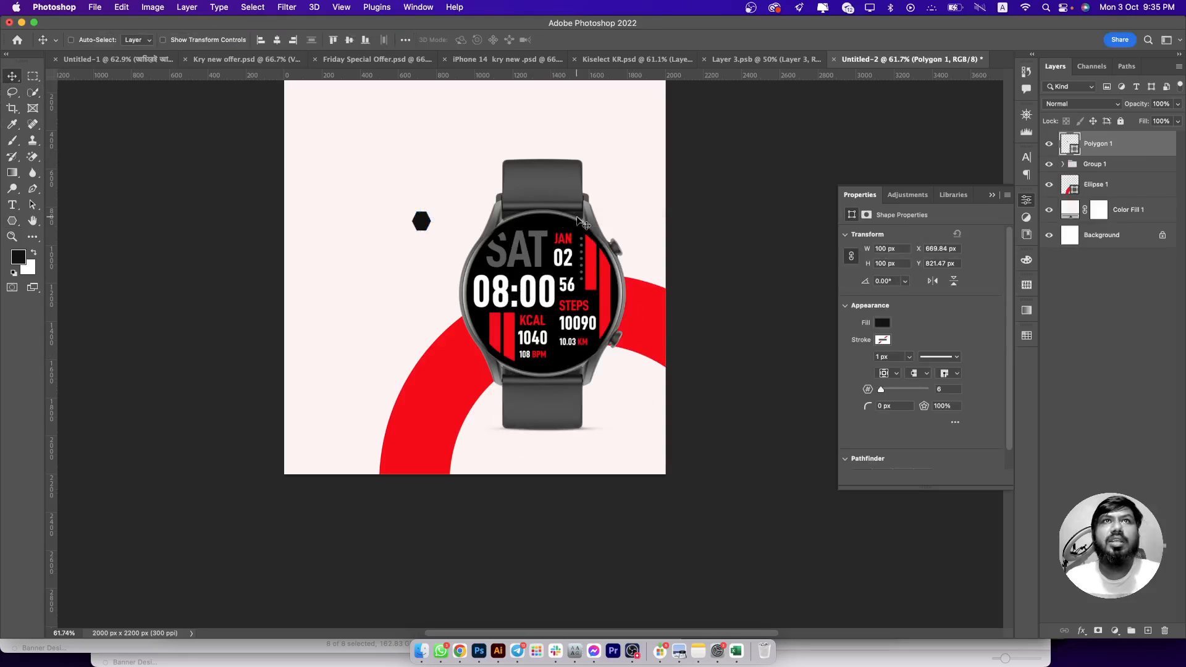
pyautogui.press('super+plus')
pyautogui.press('super+plus')
pyautogui.moveTo(305, 197); pyautogui.dragTo(464, 500)
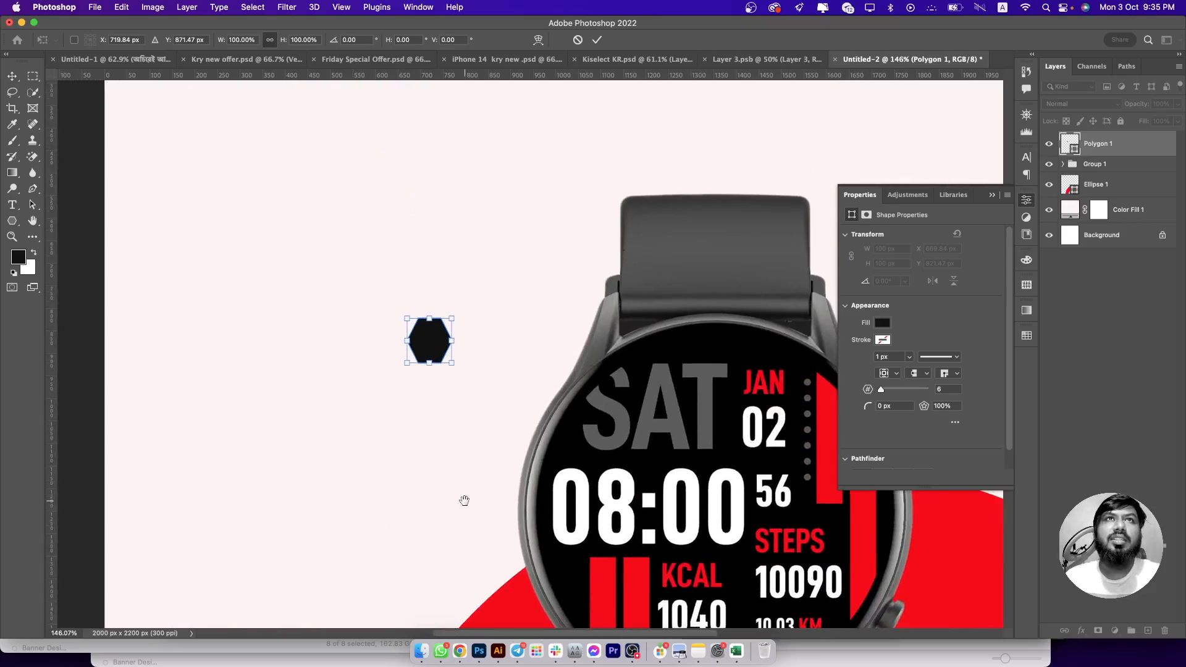
pyautogui.moveTo(453, 339); pyautogui.dragTo(463, 340)
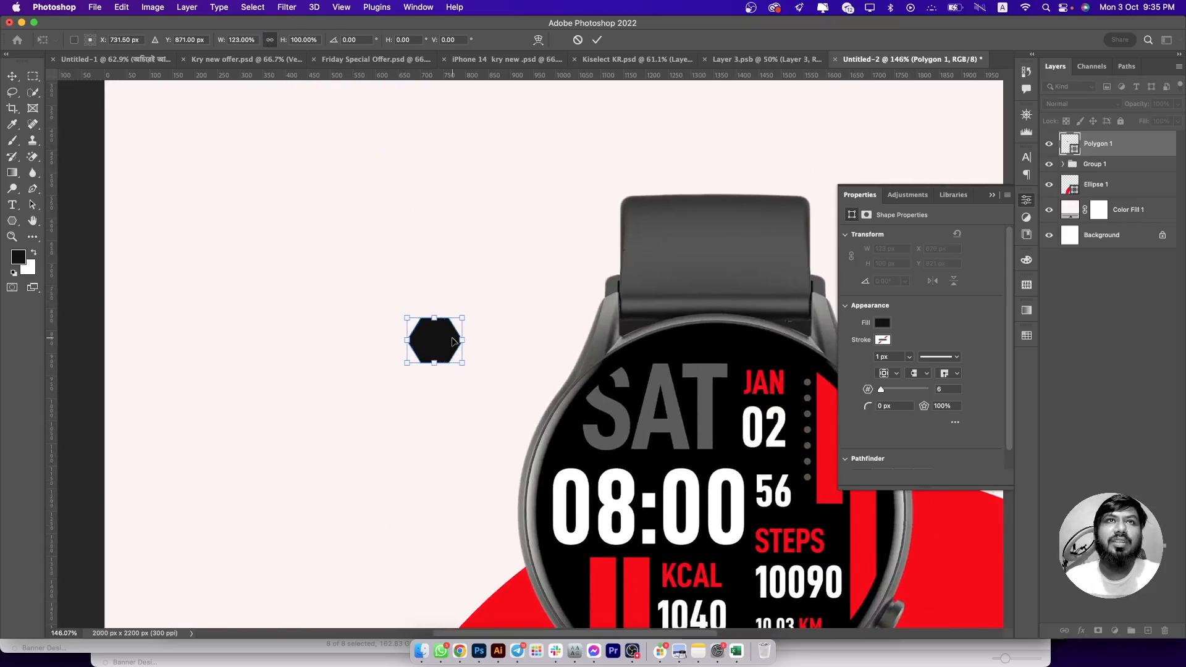
pyautogui.press('Return')
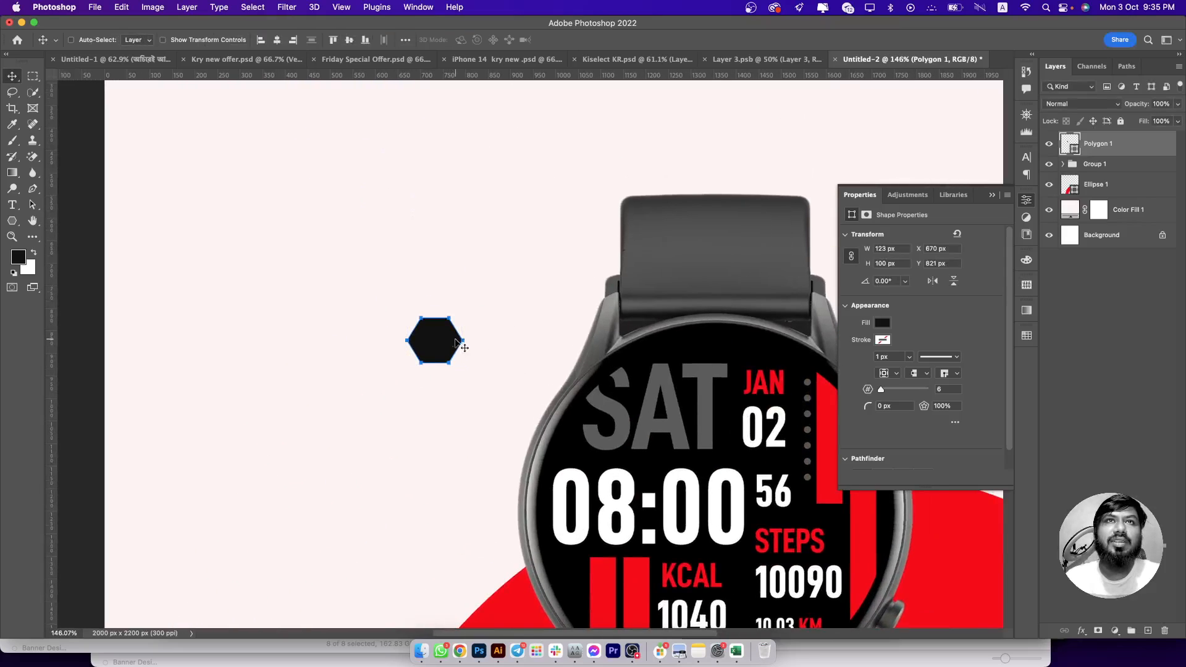
# - Fill the hexagon with the ring's red, sampled from the artwork, and delete the hexagon layer
pyautogui.doubleClick(1064, 146)
pyautogui.click(519, 599)
pyautogui.click(999, 379)
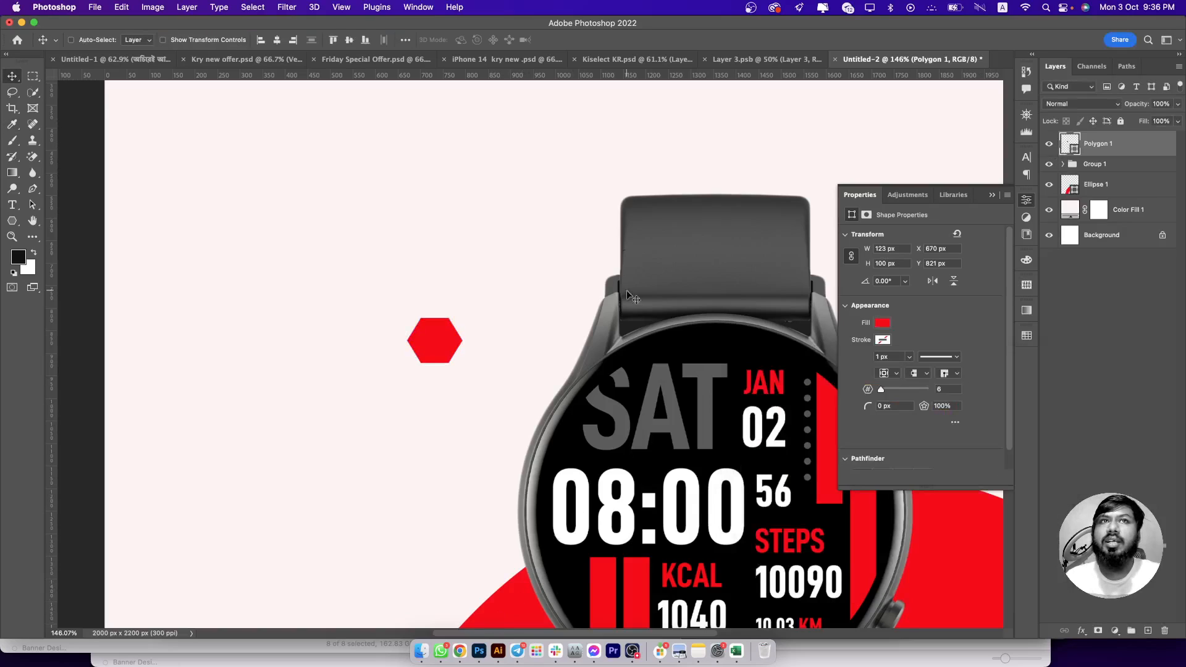
pyautogui.press('BackSpace')
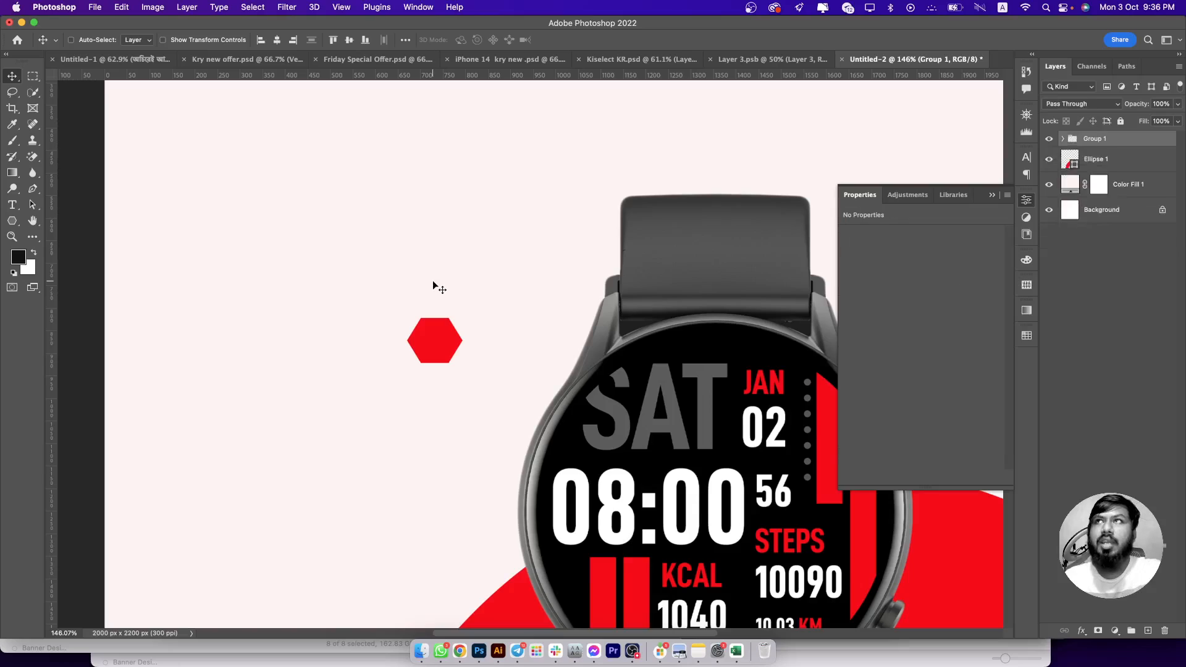
# - Draw a circle about 65 px across beside the watch's top strap and fill it with the ring's red
pyautogui.click(12, 221)
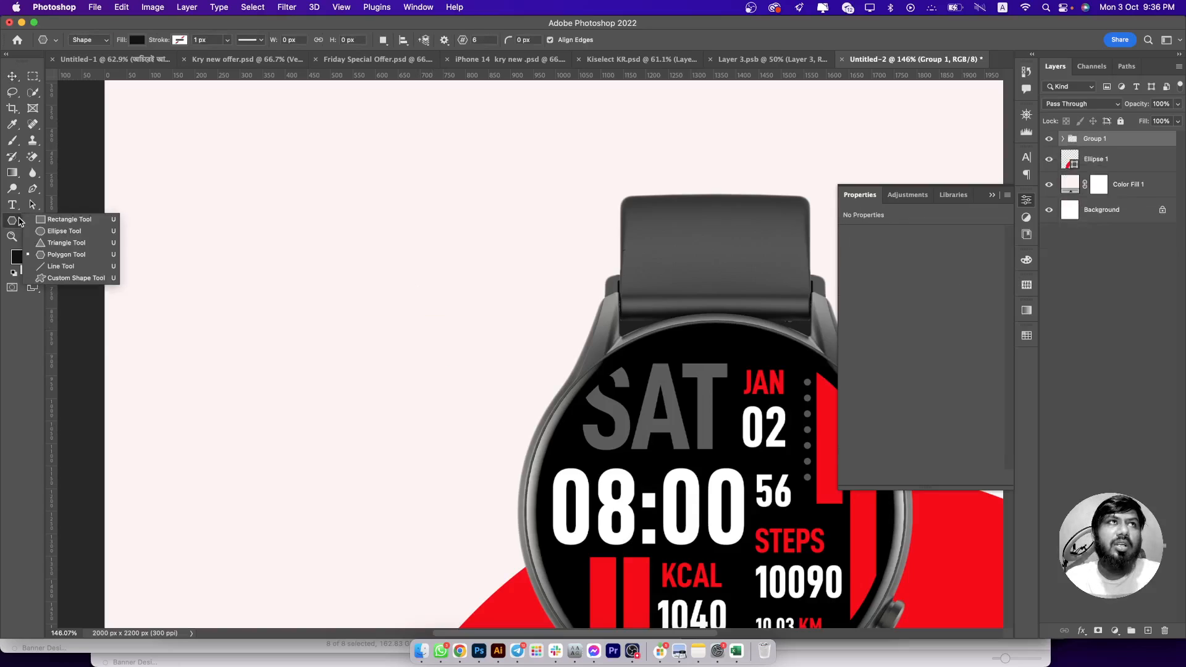
pyautogui.click(61, 231)
pyautogui.moveTo(515, 269); pyautogui.dragTo(547, 301)
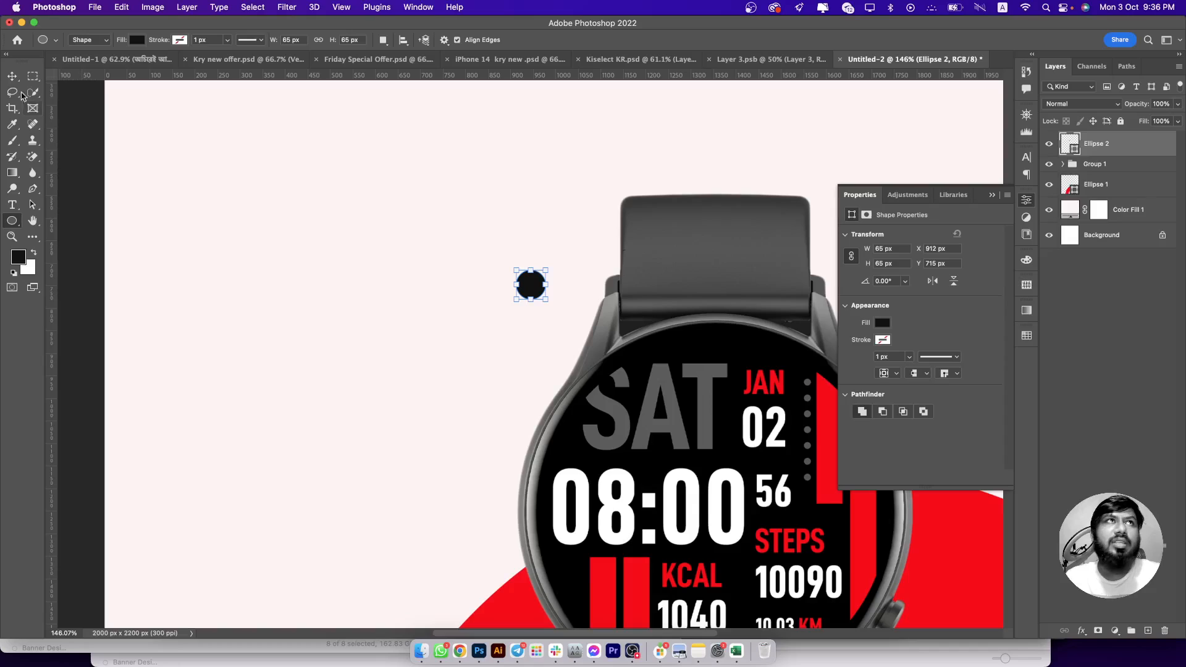
pyautogui.click(11, 75)
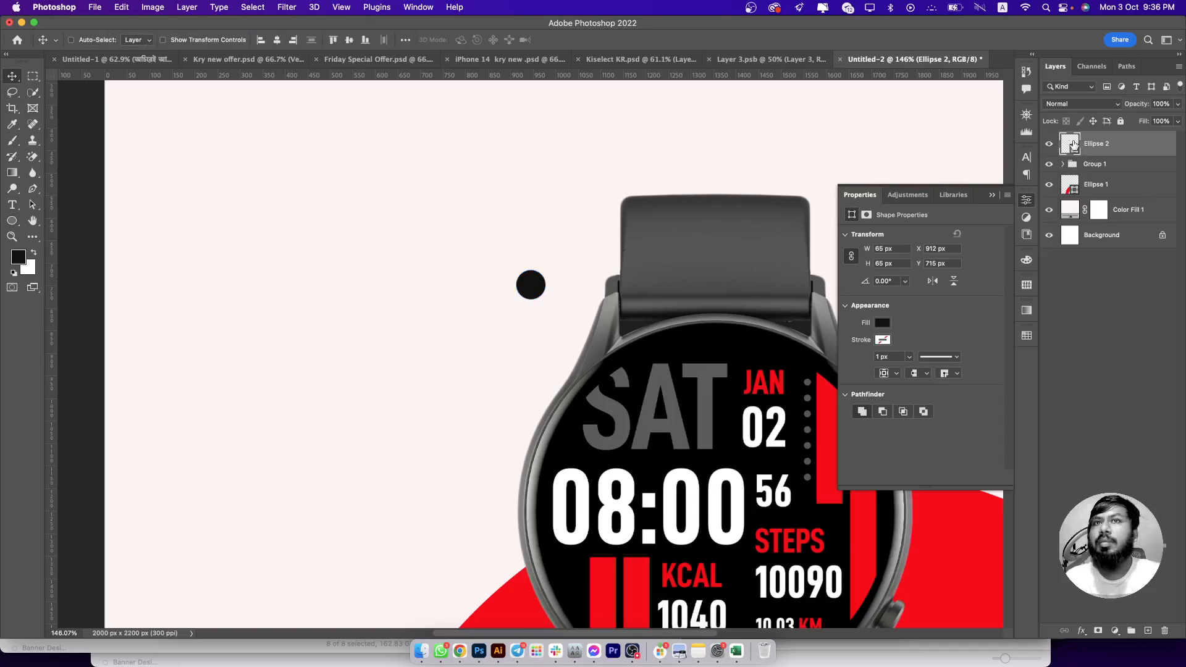
pyautogui.doubleClick(1074, 144)
pyautogui.click(529, 616)
pyautogui.click(1013, 381)
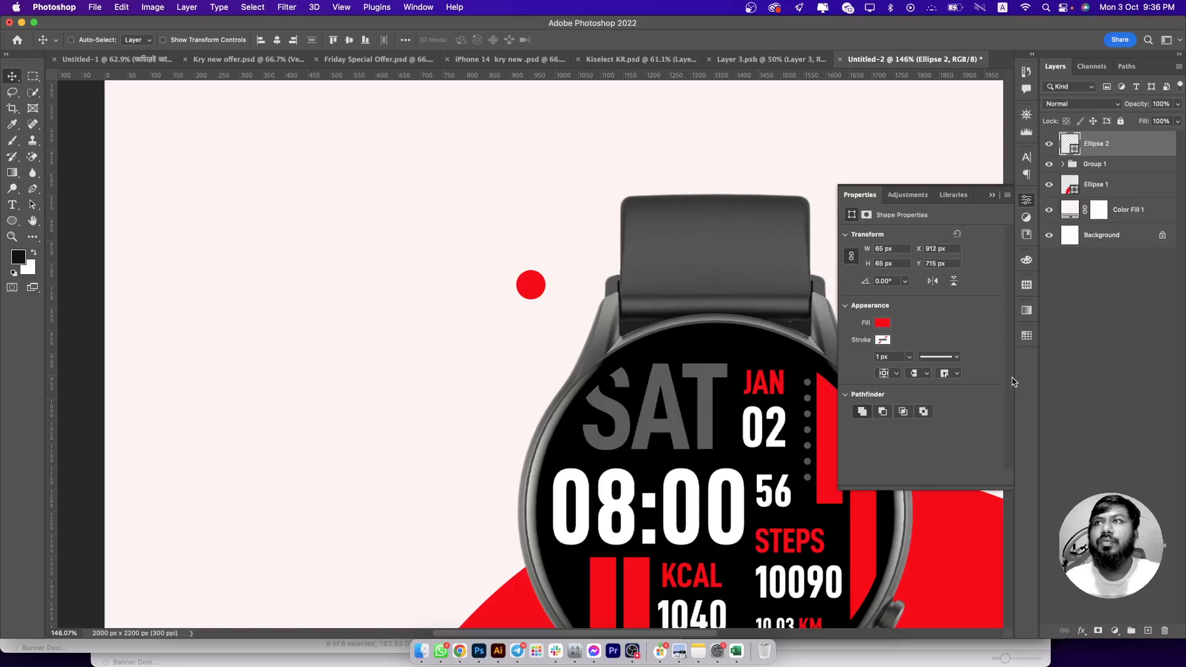
# - Duplicate the red circle twice as smaller dots, one above the top strap and one to the strap's right
pyautogui.hscroll(6, 531, 346)
pyautogui.scroll(2, 532, 346)
pyautogui.moveTo(331, 332); pyautogui.dragTo(535, 193)
pyautogui.press('super+t')
pyautogui.press('Return')
pyautogui.press('super+t')
pyautogui.press('Return')
# - Duplicate the original red circle to the right of the watch's upper crown and enlarge the copy to about 117 px
pyautogui.click(1082, 201)
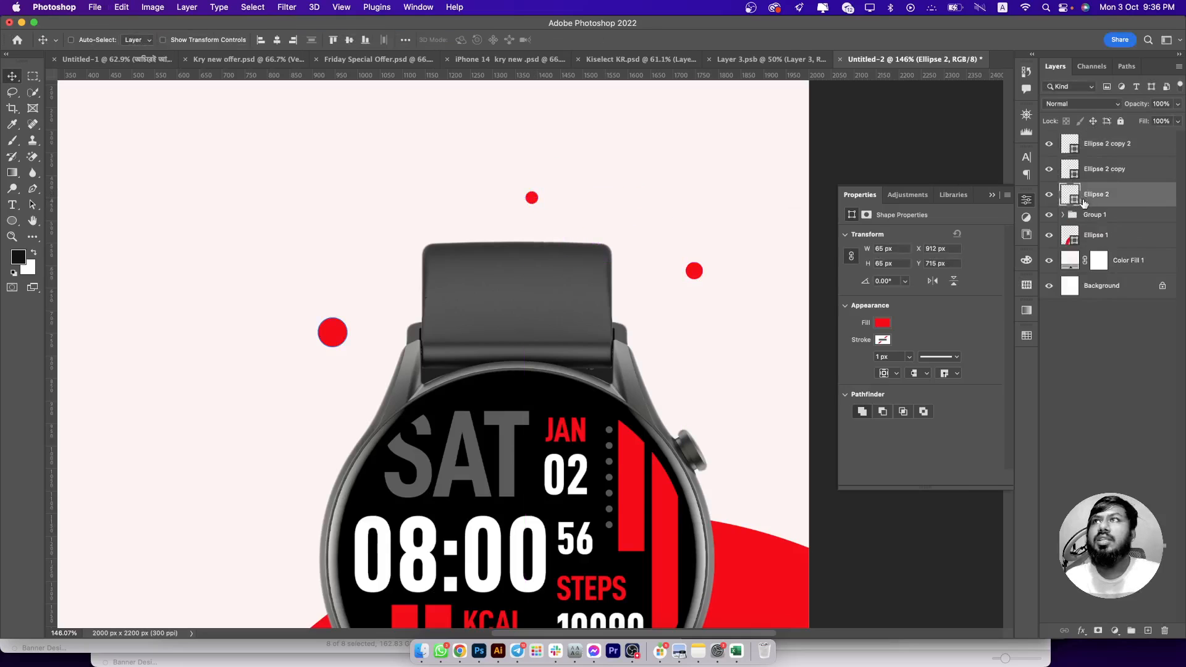
pyautogui.scroll(-10, 557, 285)
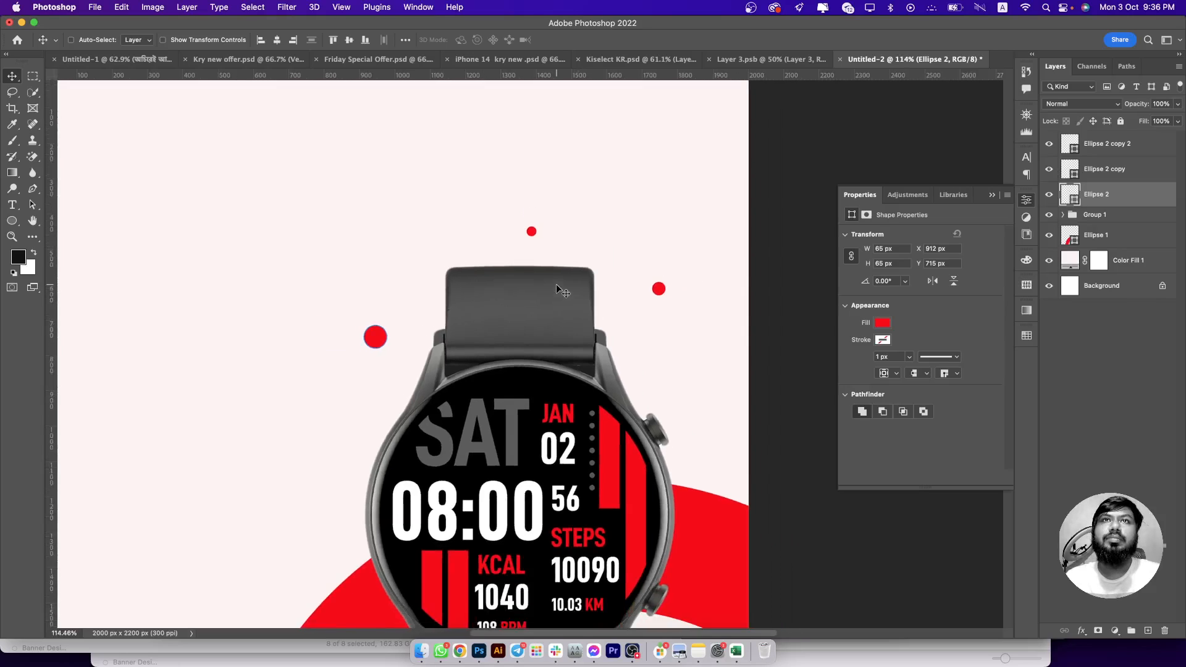
pyautogui.scroll(5, 557, 287)
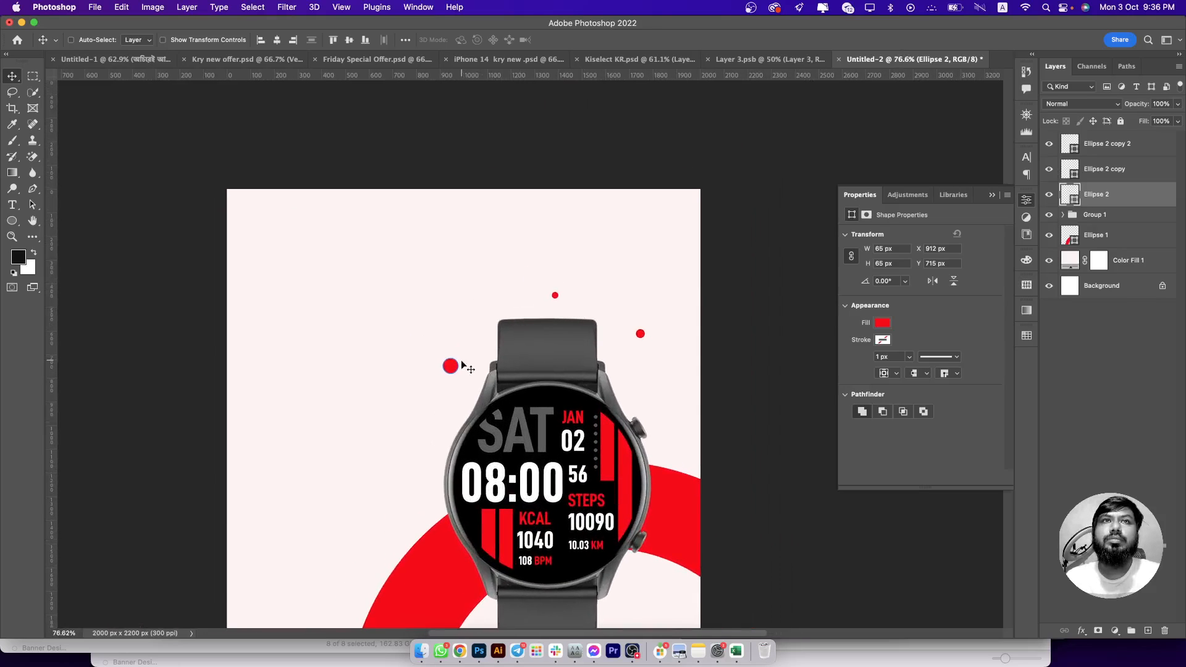
pyautogui.moveTo(452, 368); pyautogui.dragTo(667, 411)
pyautogui.scroll(-2, 667, 370)
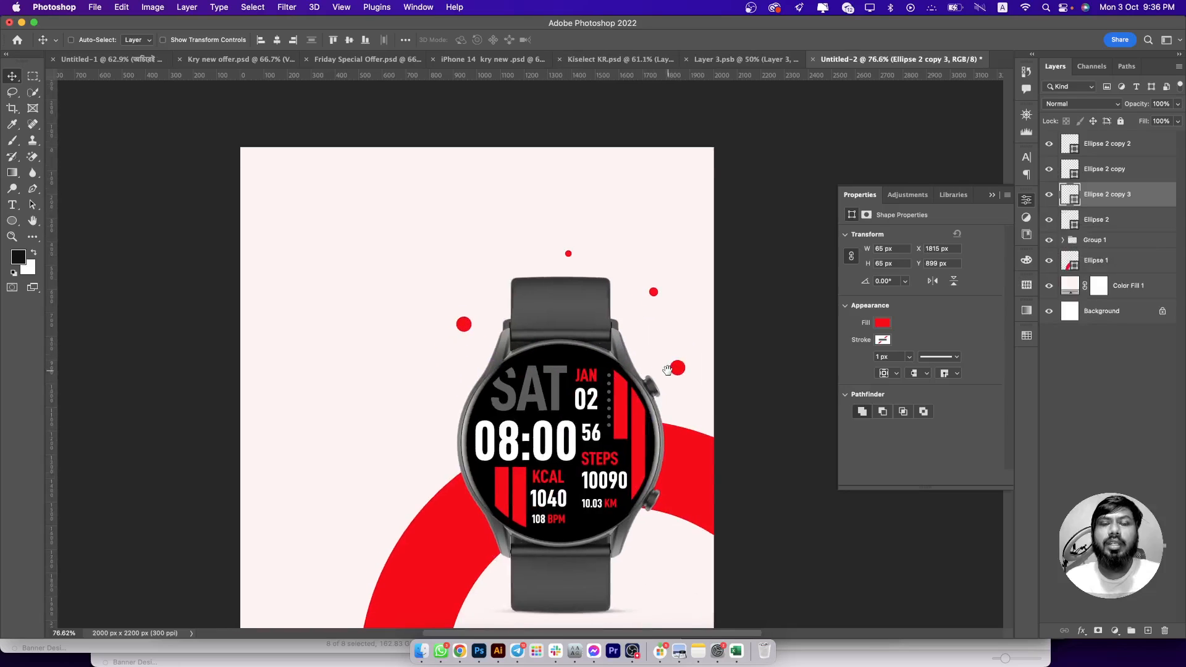
pyautogui.press('super+t')
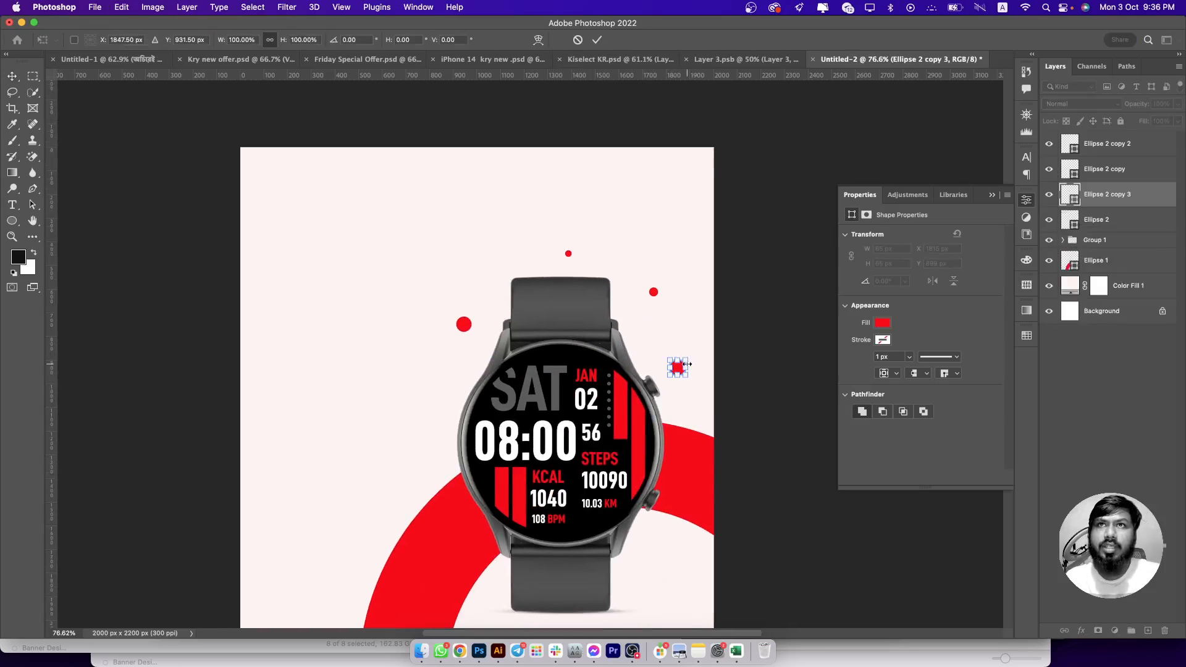
pyautogui.moveTo(687, 360); pyautogui.dragTo(698, 347)
pyautogui.press('Return')
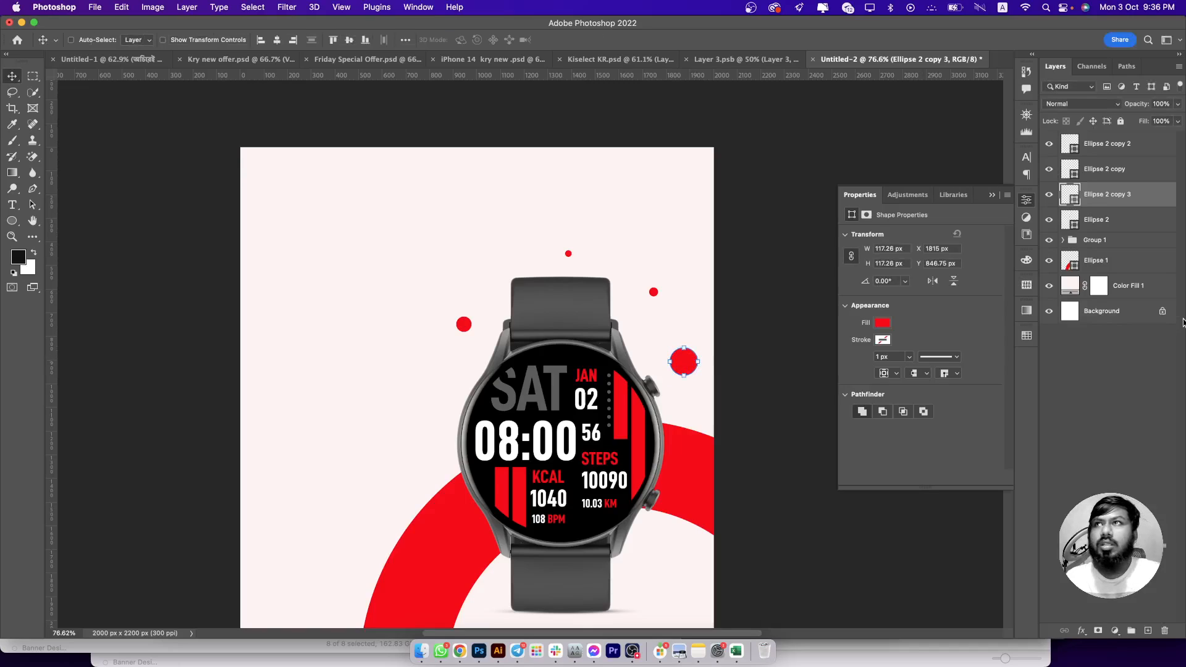
# - Add a layer above the background color fill with a diagonal fading gradient across the canvas and a white Color Overlay at 100% opacity
pyautogui.click(1150, 288)
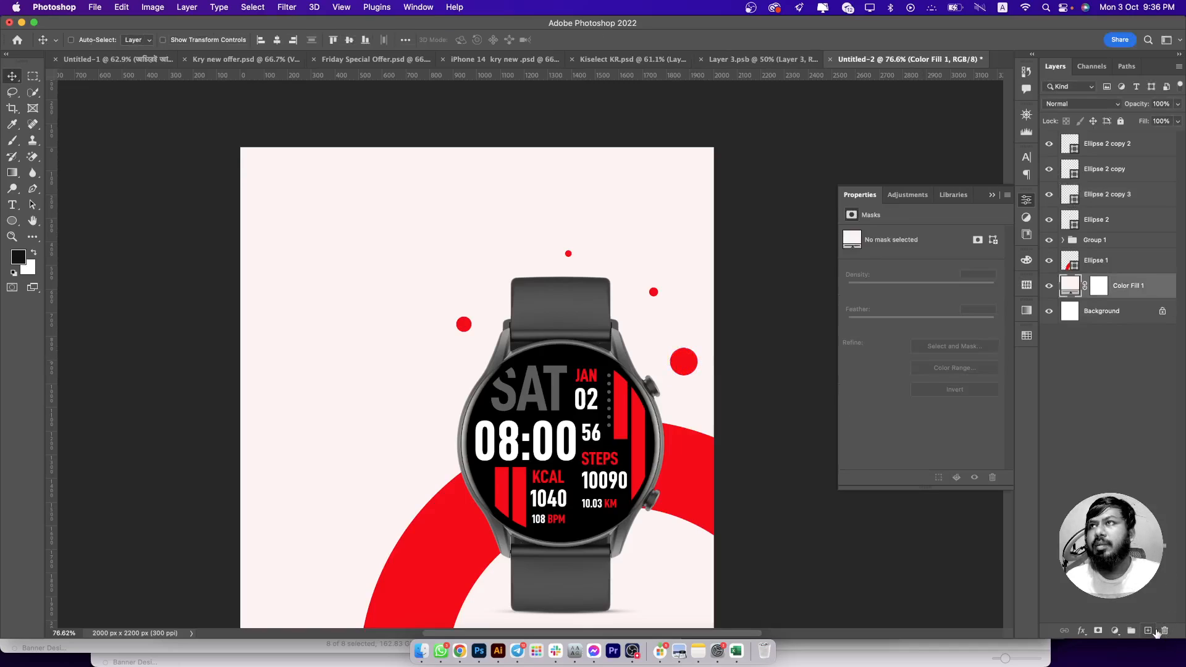
pyautogui.click(1150, 630)
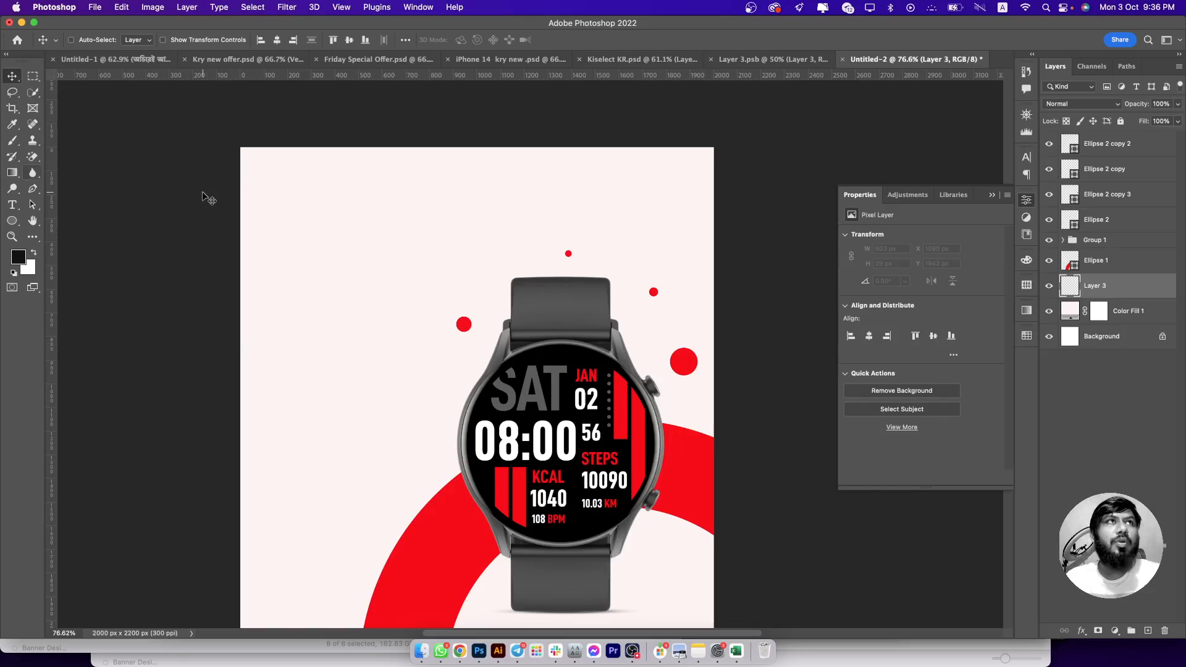
pyautogui.click(16, 174)
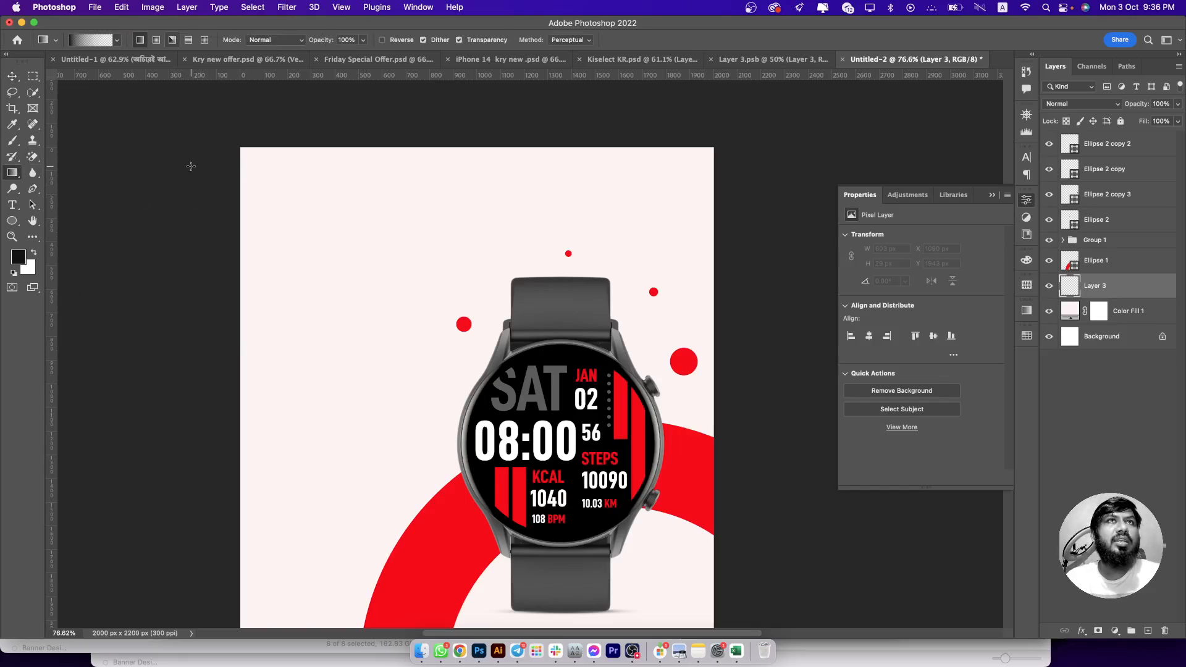
pyautogui.moveTo(228, 159); pyautogui.dragTo(805, 601)
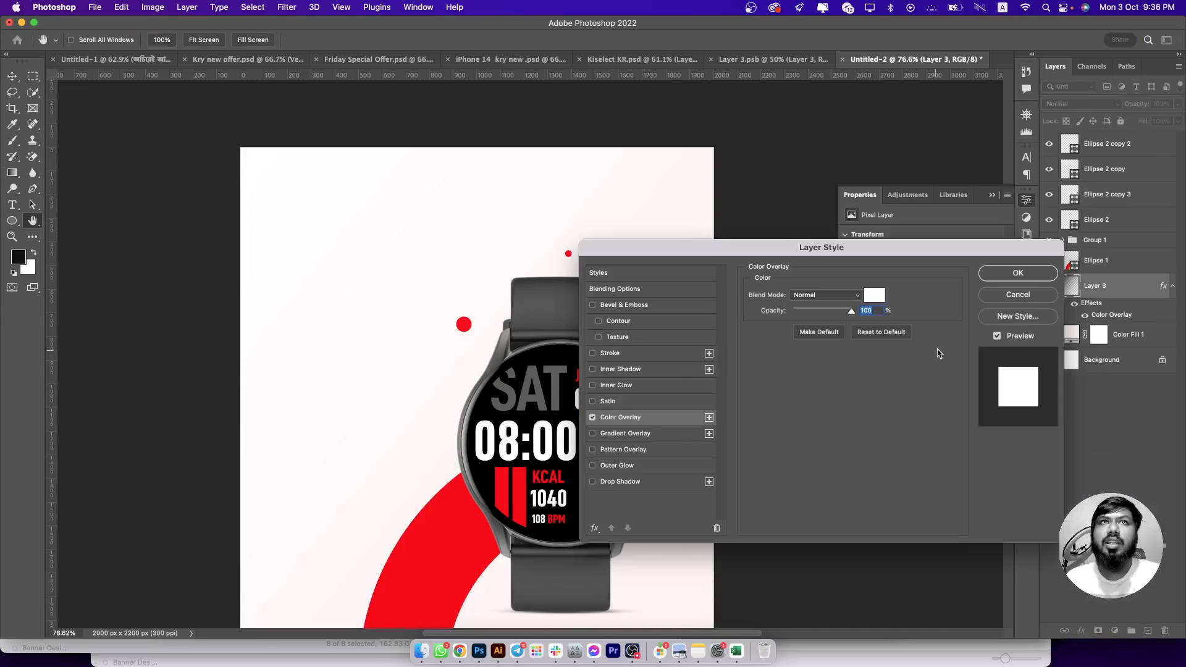
pyautogui.click(988, 275)
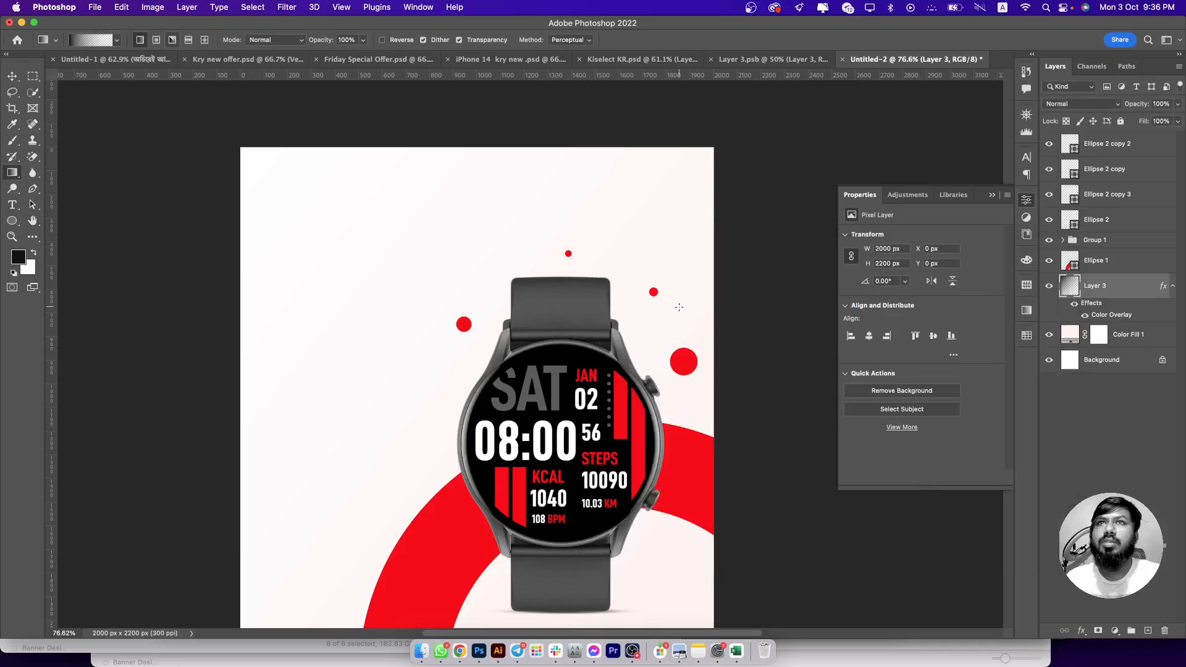
# - Place a vertical guide about 185 px in from the canvas's left edge
pyautogui.moveTo(518, 289); pyautogui.dragTo(569, 262)
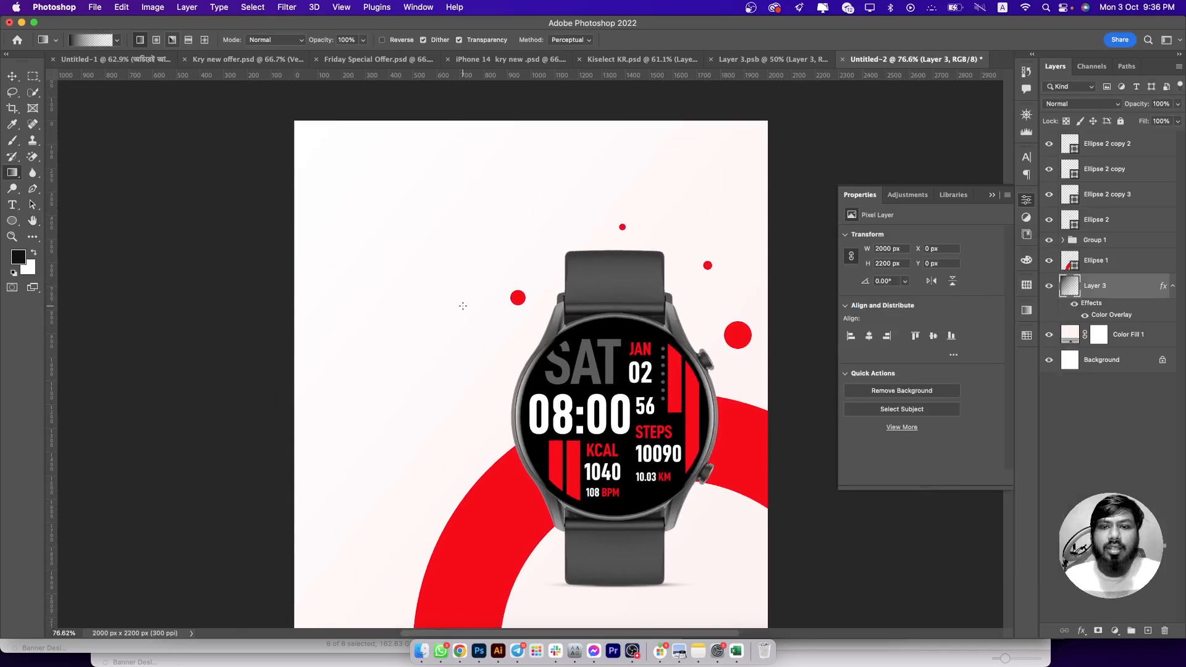
pyautogui.moveTo(53, 236); pyautogui.dragTo(338, 288)
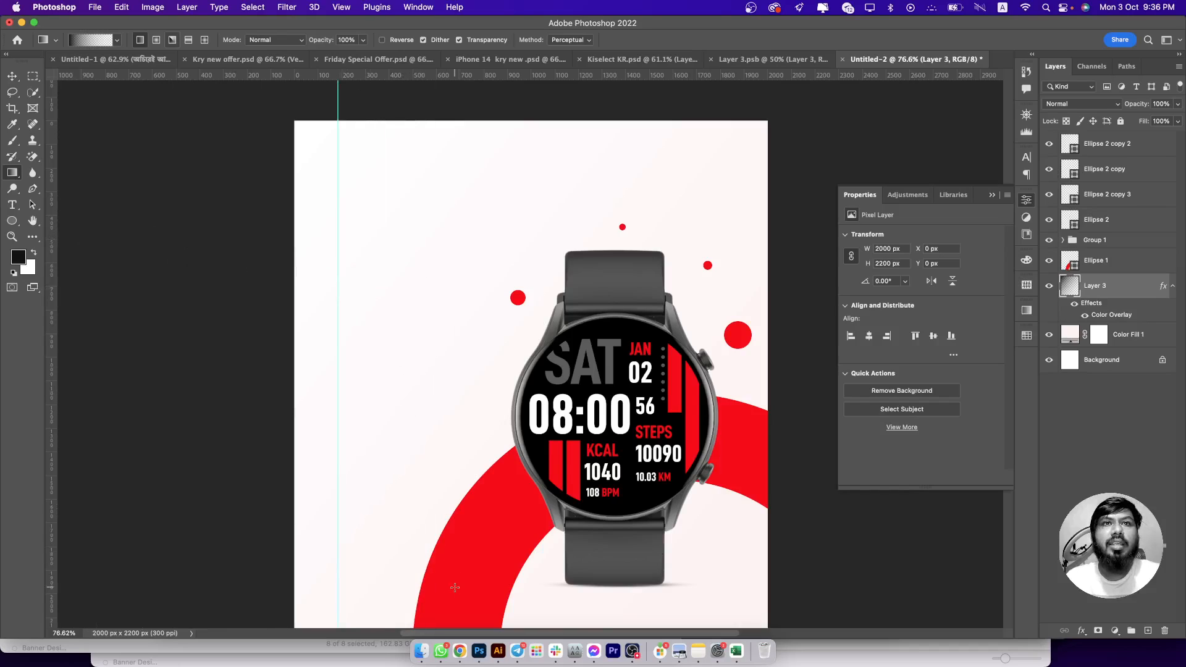
# - Switch to Chrome and select the product title "Kieslect Smart Calling Watch Kr" on the product page
pyautogui.click(460, 650)
pyautogui.scroll(10, 549, 354)
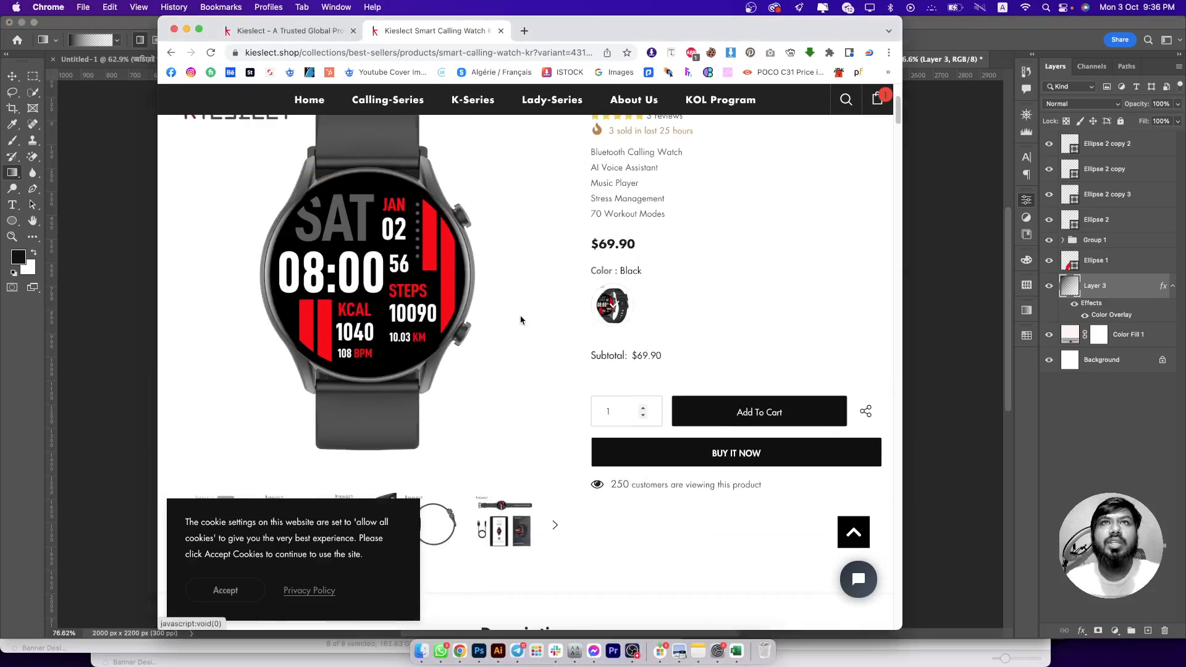
pyautogui.moveTo(591, 276); pyautogui.dragTo(793, 277)
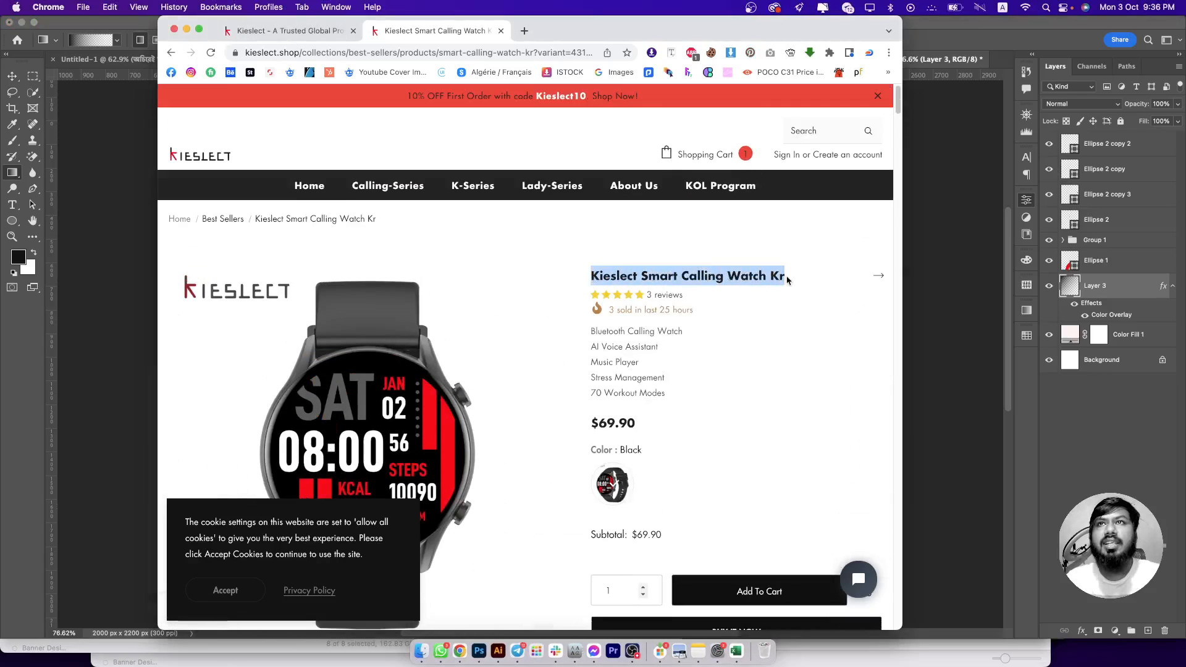
# - Switch to Photoshop and add the left-aligned text "KIESLECT SMART CALLING WATCH KR" beside the guide, above the watch
pyautogui.click(22, 207)
pyautogui.click(21, 207)
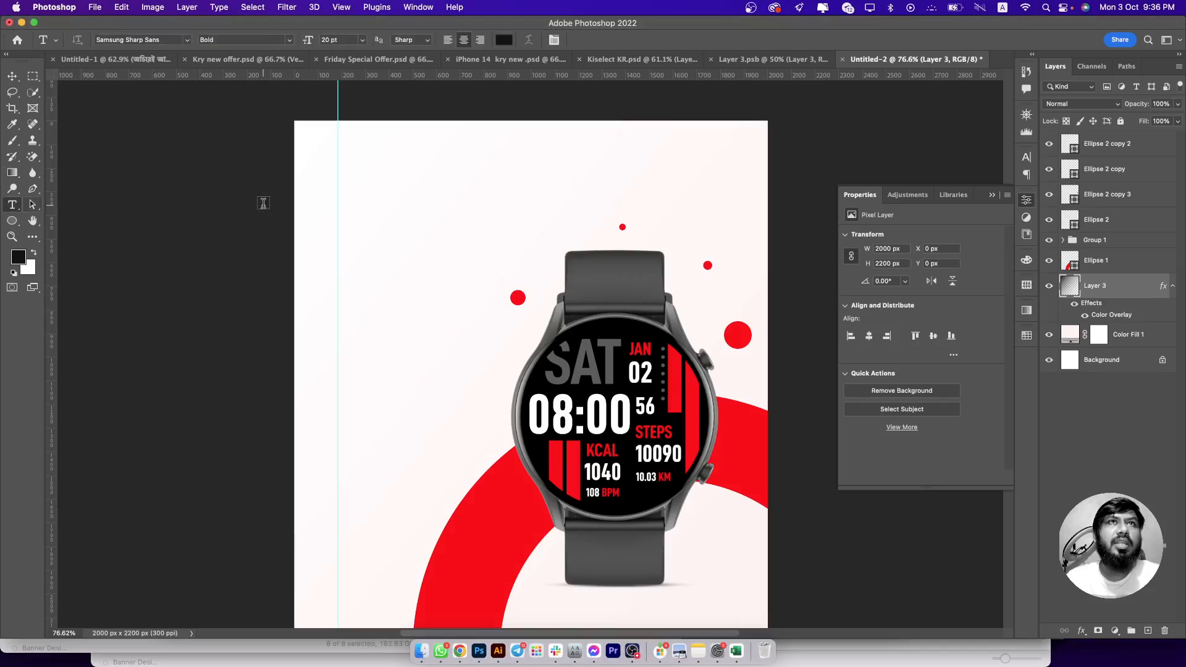
pyautogui.click(346, 196)
pyautogui.write('KIESLECT SMART CALLING WATCH KR')
pyautogui.hotkey('ctrl', 'a')
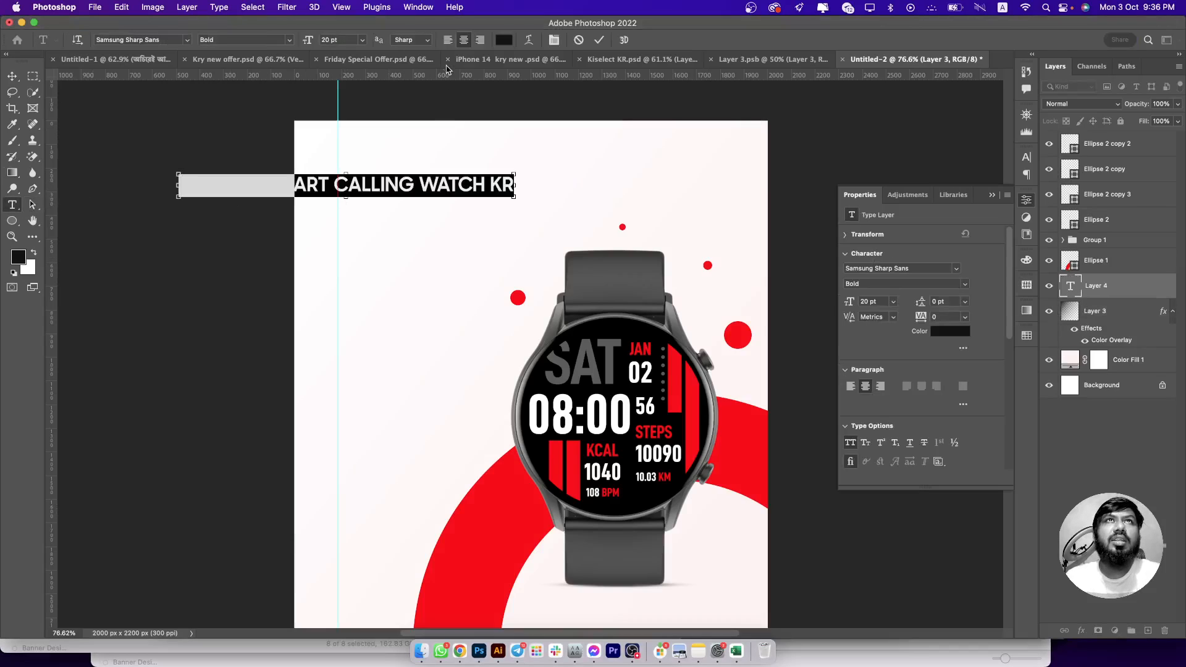
pyautogui.click(448, 39)
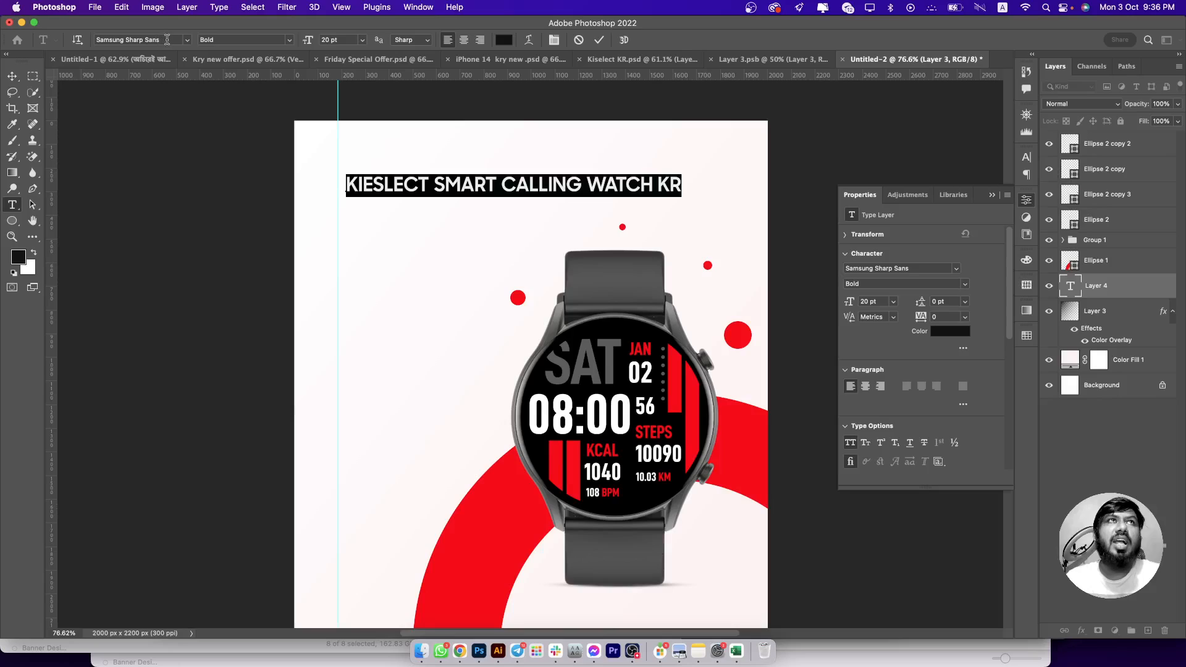
# - Remove "KR" from the end of the headline text
pyautogui.moveTo(167, 39); pyautogui.dragTo(114, 40)
pyautogui.click(520, 185)
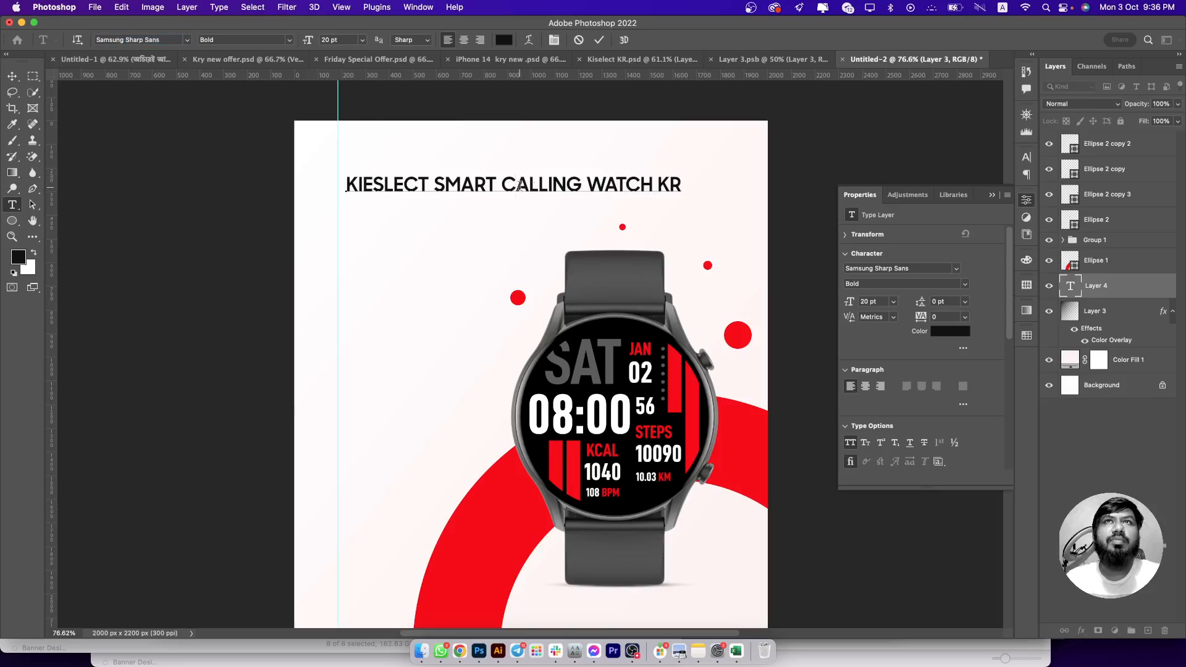
pyautogui.doubleClick(665, 184)
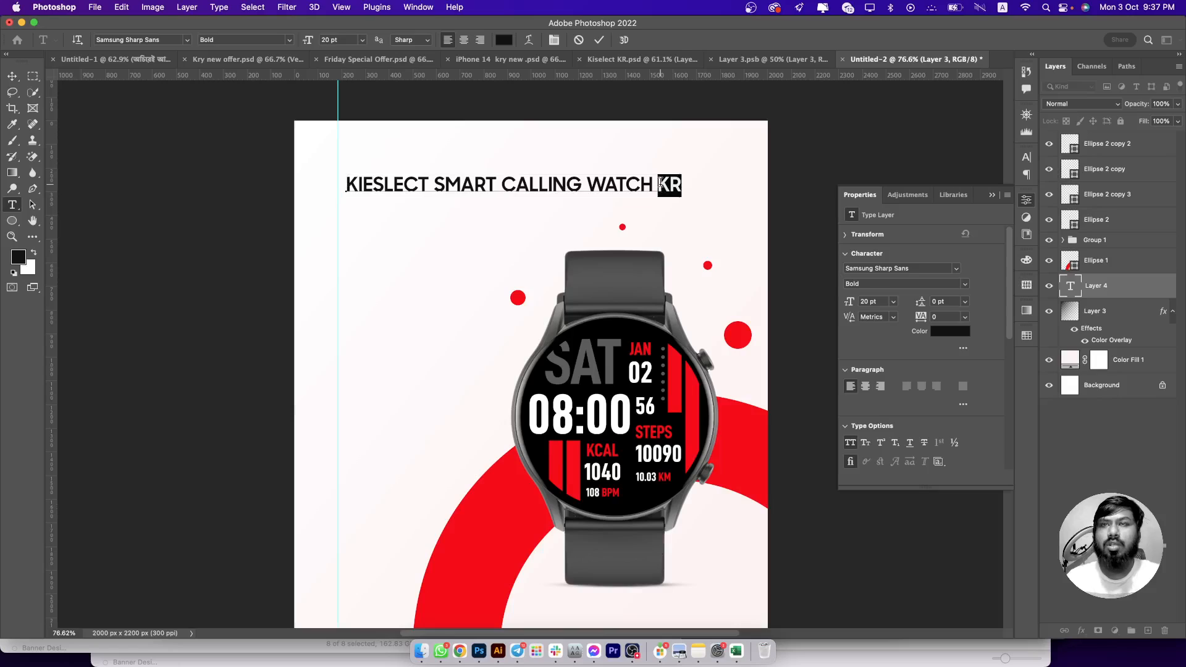
pyautogui.press('BackSpace')
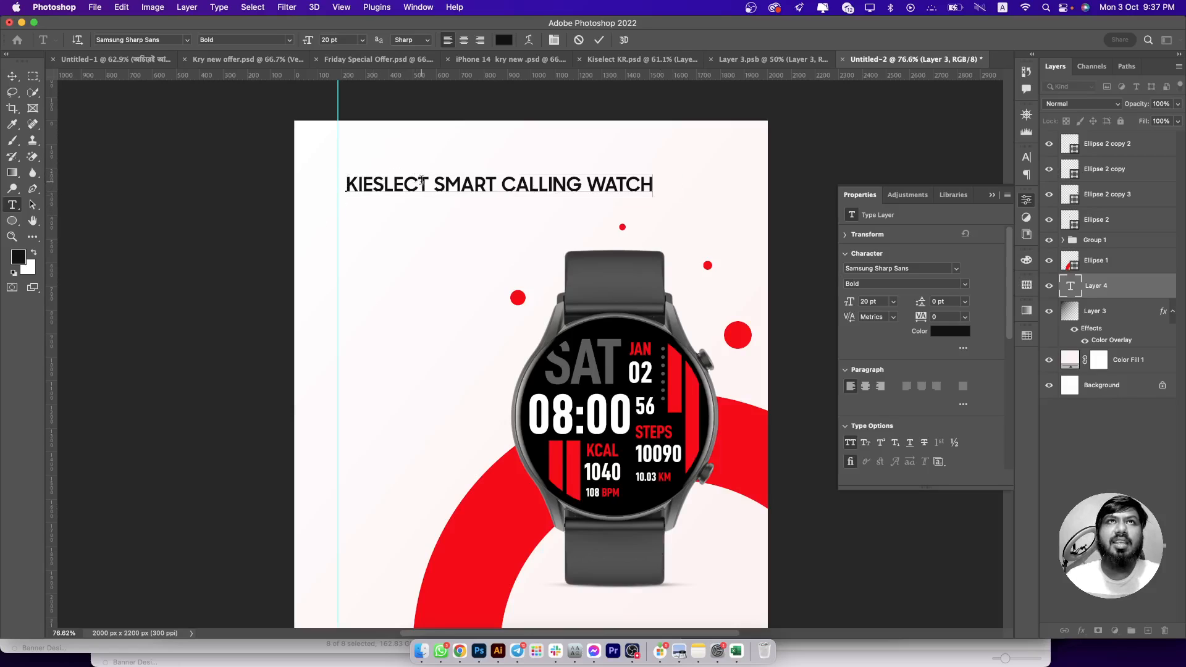
# - Insert "KR" after "KIESLECT" in the headline and put "SMART CALLING WATCH" on a second line
pyautogui.write('KR')
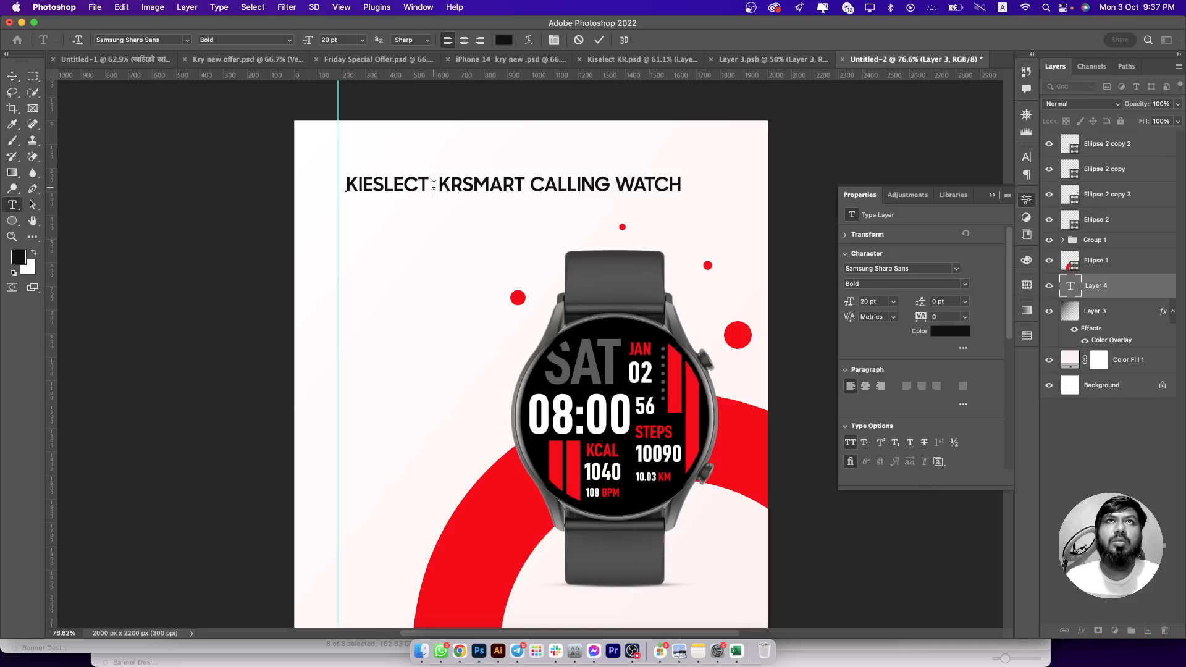
pyautogui.press('BackSpace')
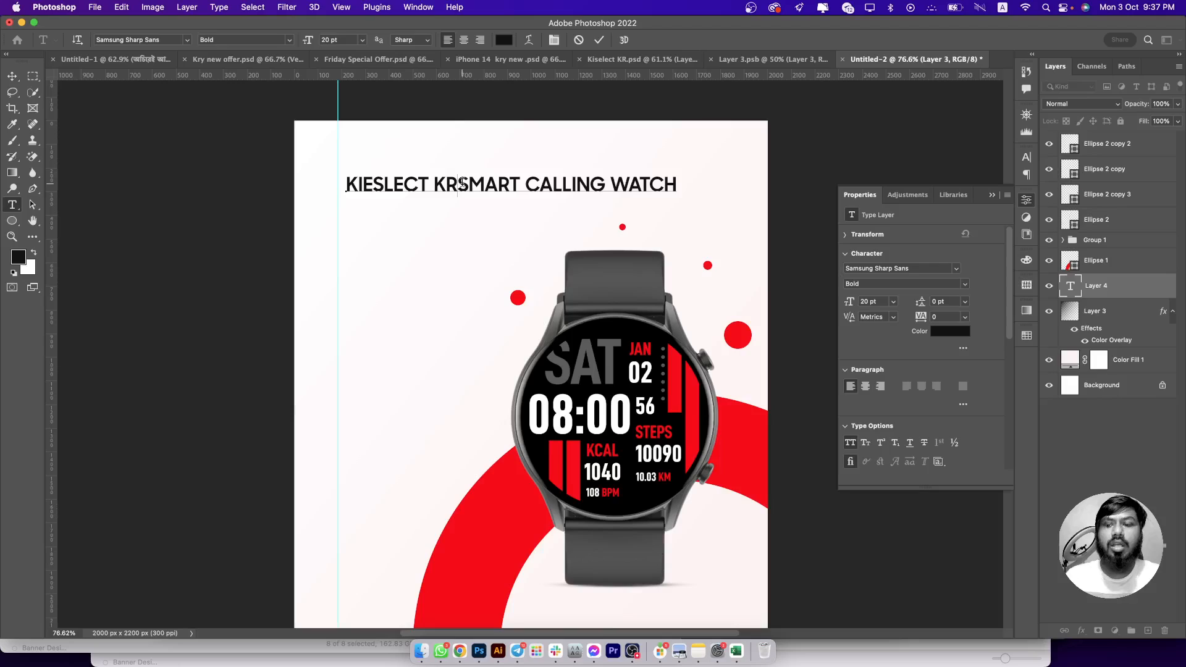
pyautogui.press('Return')
# - Set the leading of the whole two-line headline to 21 pt
pyautogui.hotkey('ctrl', 'a')
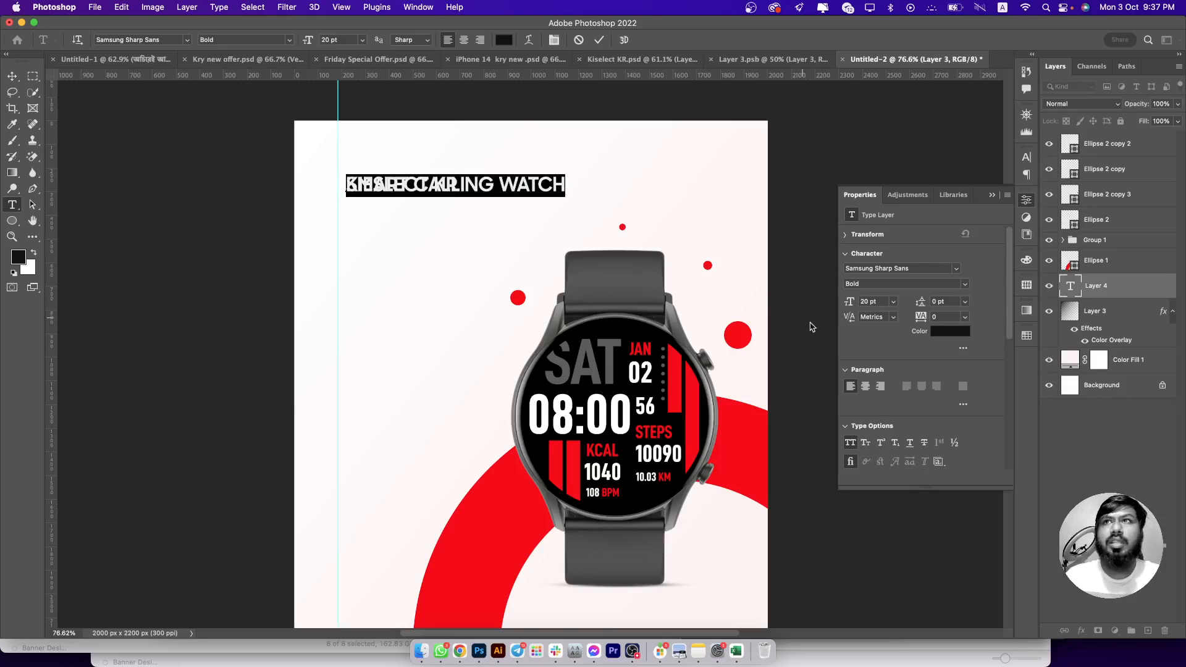
pyautogui.press('Return')
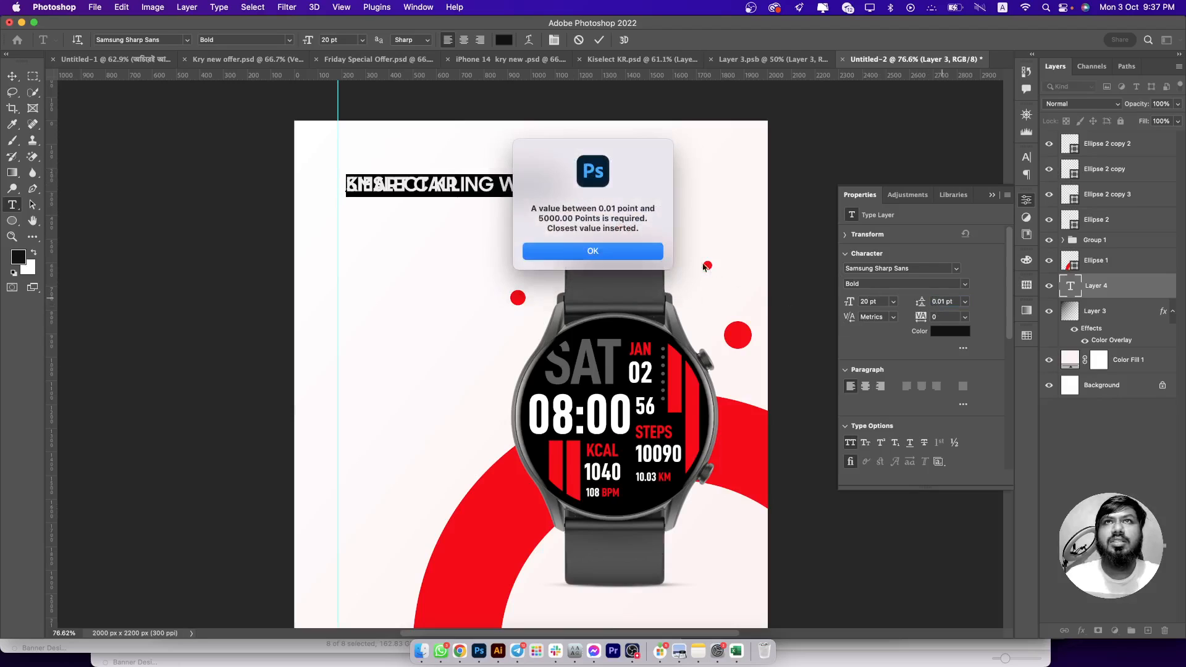
pyautogui.press('Return')
pyautogui.write('19')
pyautogui.press('Return')
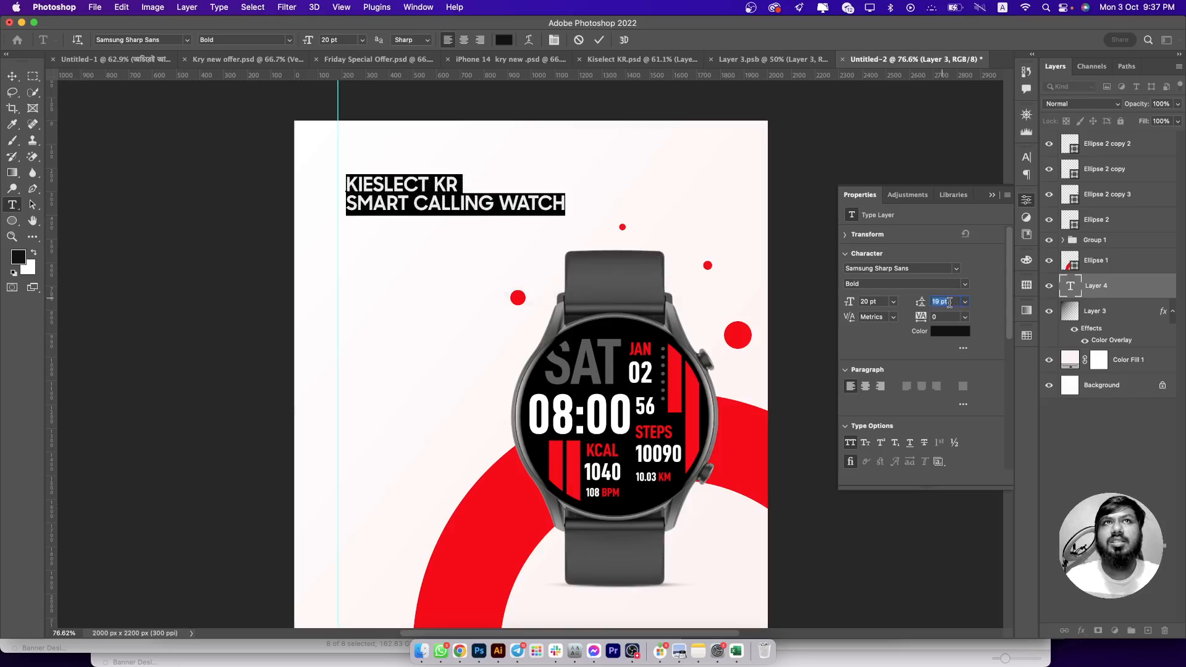
pyautogui.press('Up')
pyautogui.press('Up')
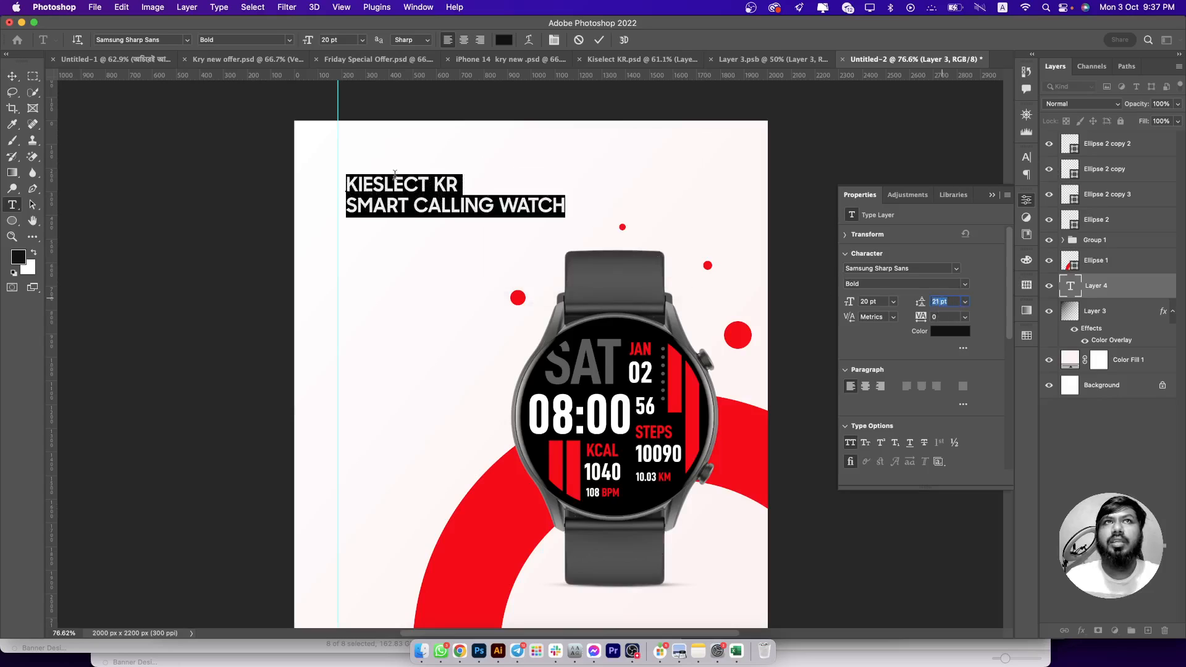
# - Increase the font size of the headline's first line, "KIESLECT KR", to 28 pt
pyautogui.moveTo(453, 181); pyautogui.dragTo(318, 183)
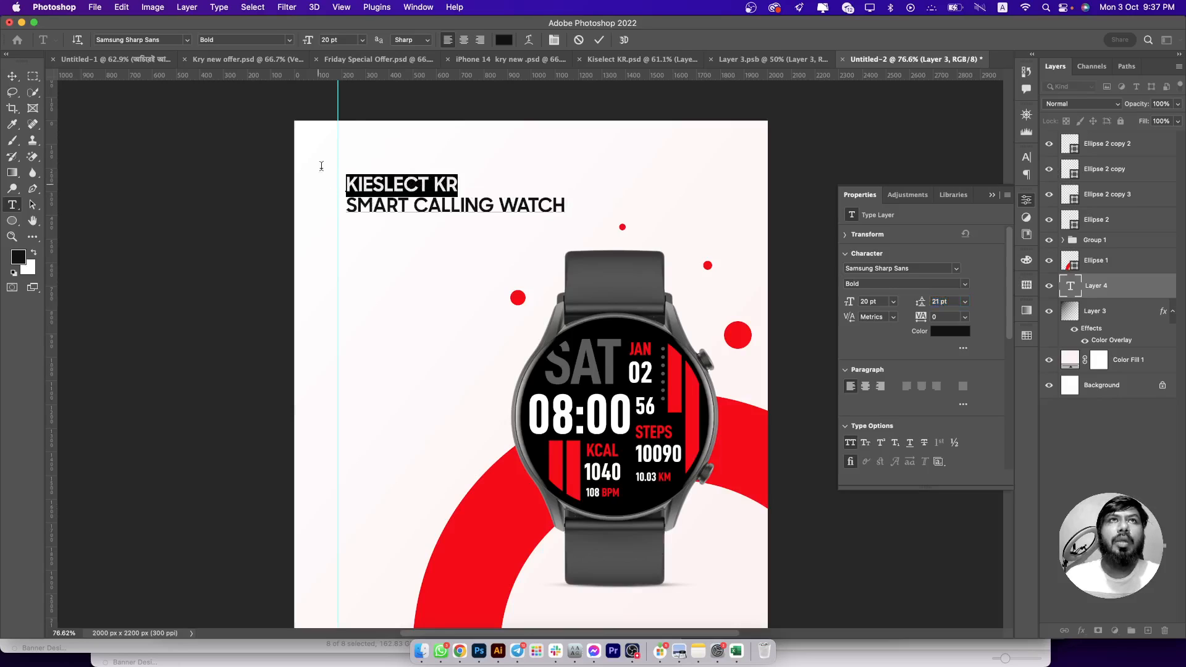
pyautogui.press('Up')
pyautogui.press('Up')
pyautogui.press('Up')
pyautogui.press('Up')
pyautogui.press('Up')
pyautogui.press('Up')
pyautogui.press('Up')
pyautogui.press('Up')
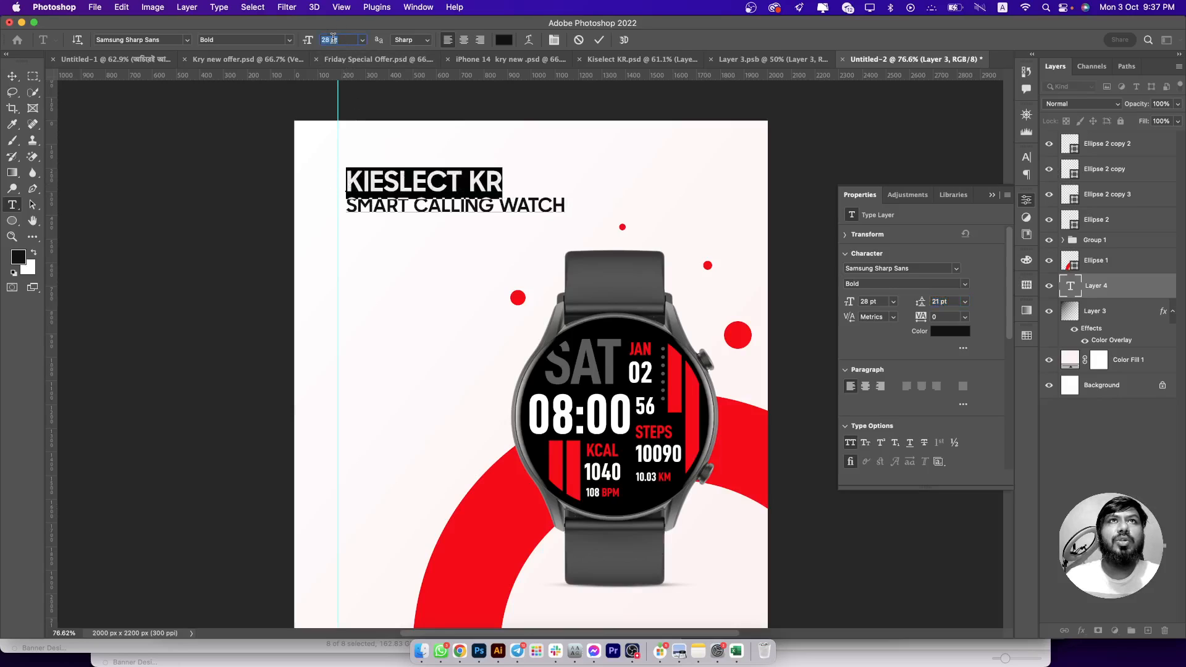
# - Colour "KIESLECT KR" red (ff0000) by sampling the red ring
pyautogui.click(504, 40)
pyautogui.click(500, 529)
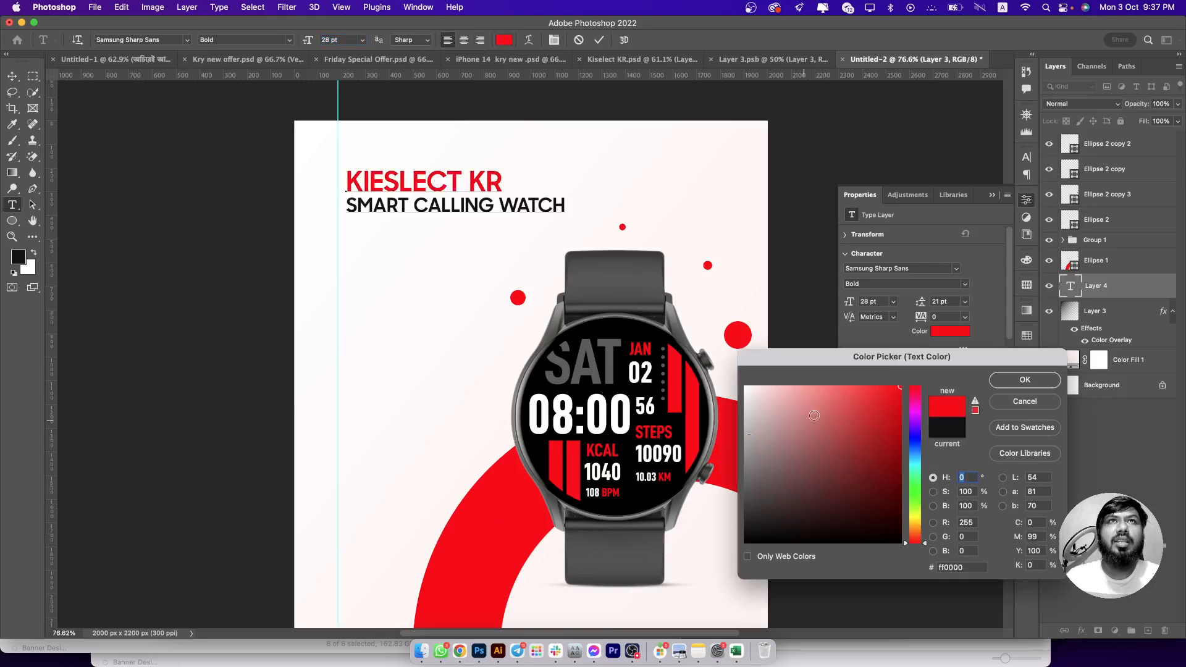
pyautogui.click(1023, 380)
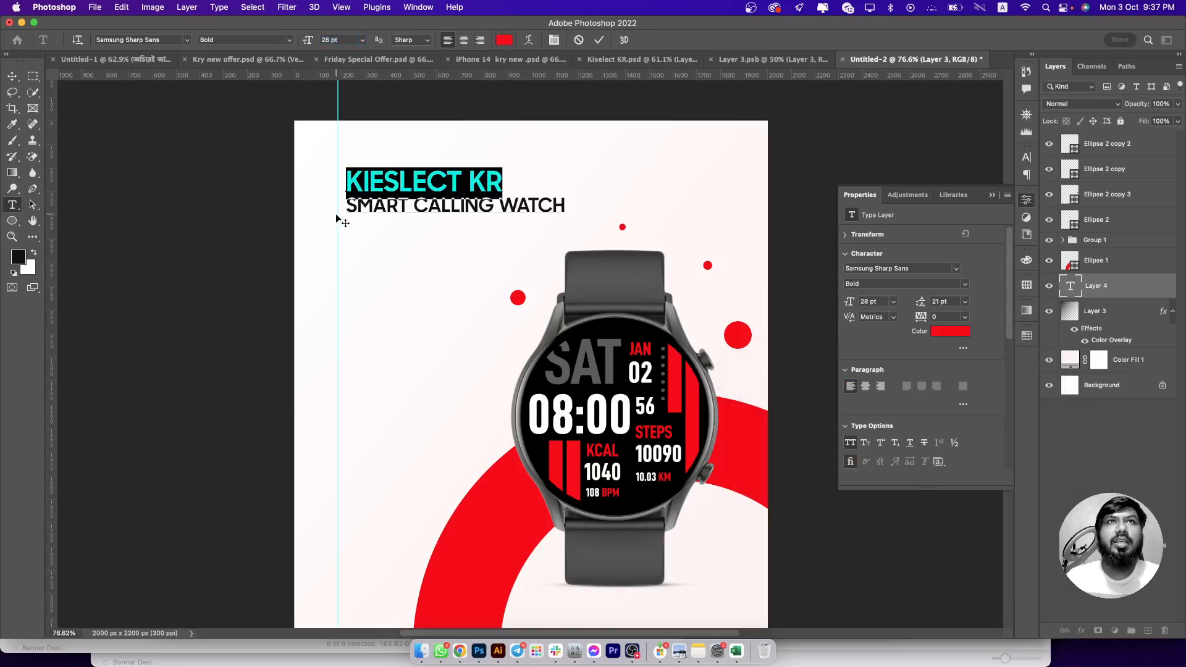
# - Set "SMART CALLING WATCH" to the Medium font style and colour it dark grey sampled from the watch strap
pyautogui.moveTo(344, 207); pyautogui.dragTo(564, 208)
pyautogui.click(284, 40)
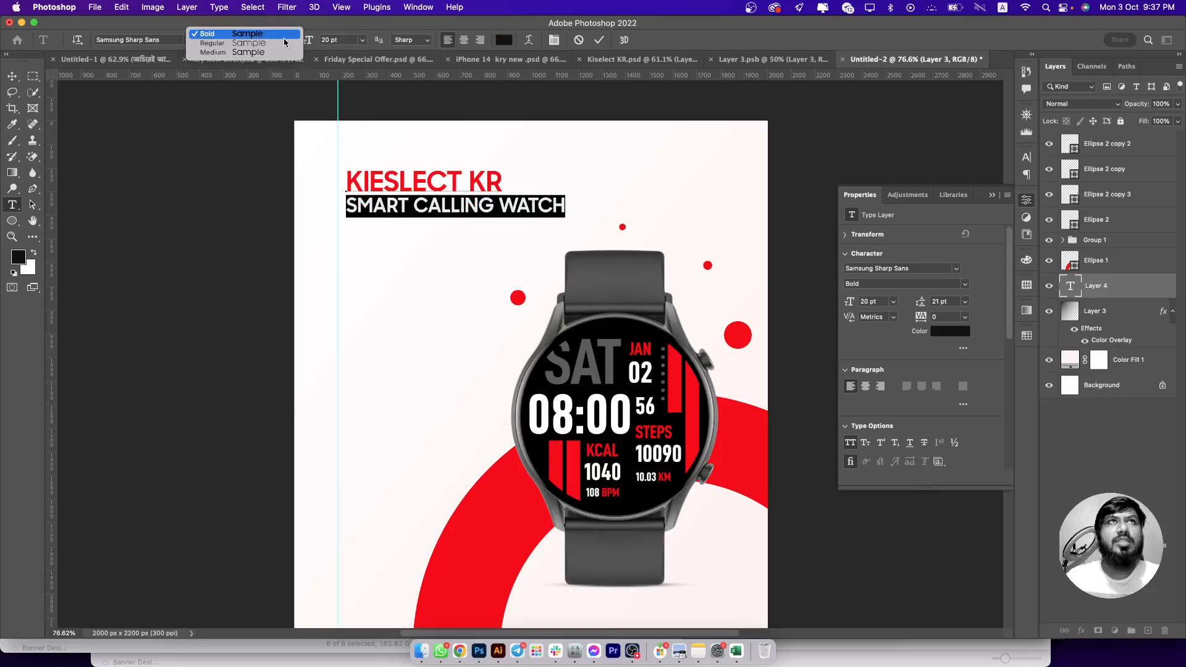
pyautogui.click(286, 42)
pyautogui.click(280, 36)
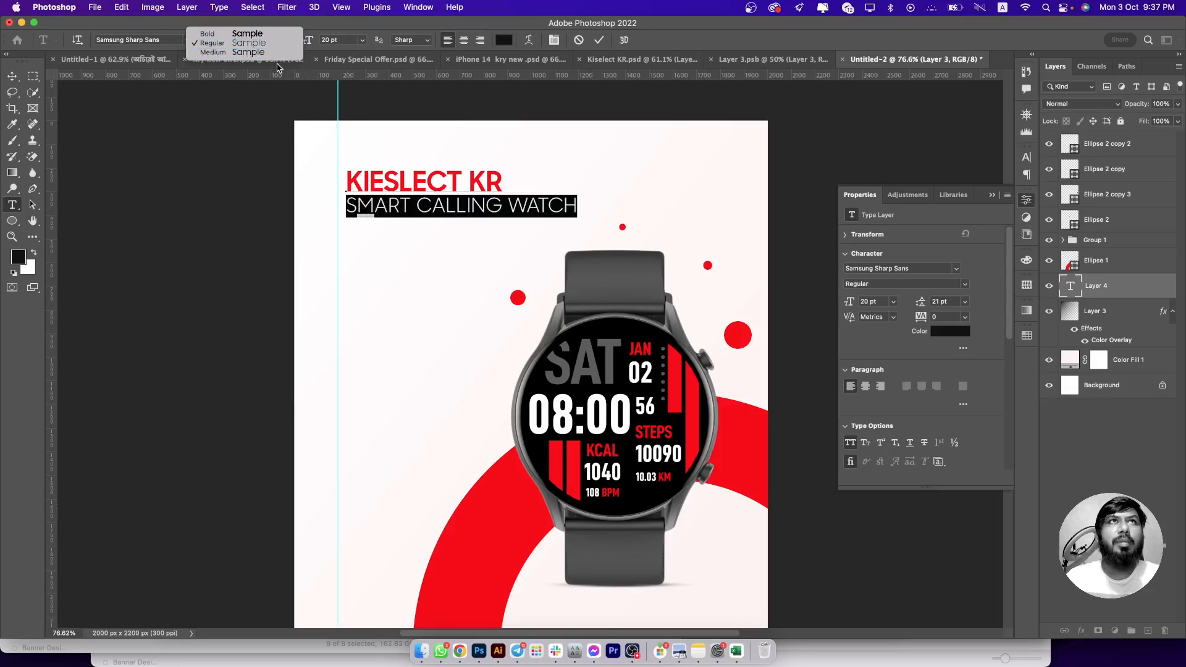
pyautogui.click(265, 52)
pyautogui.click(504, 39)
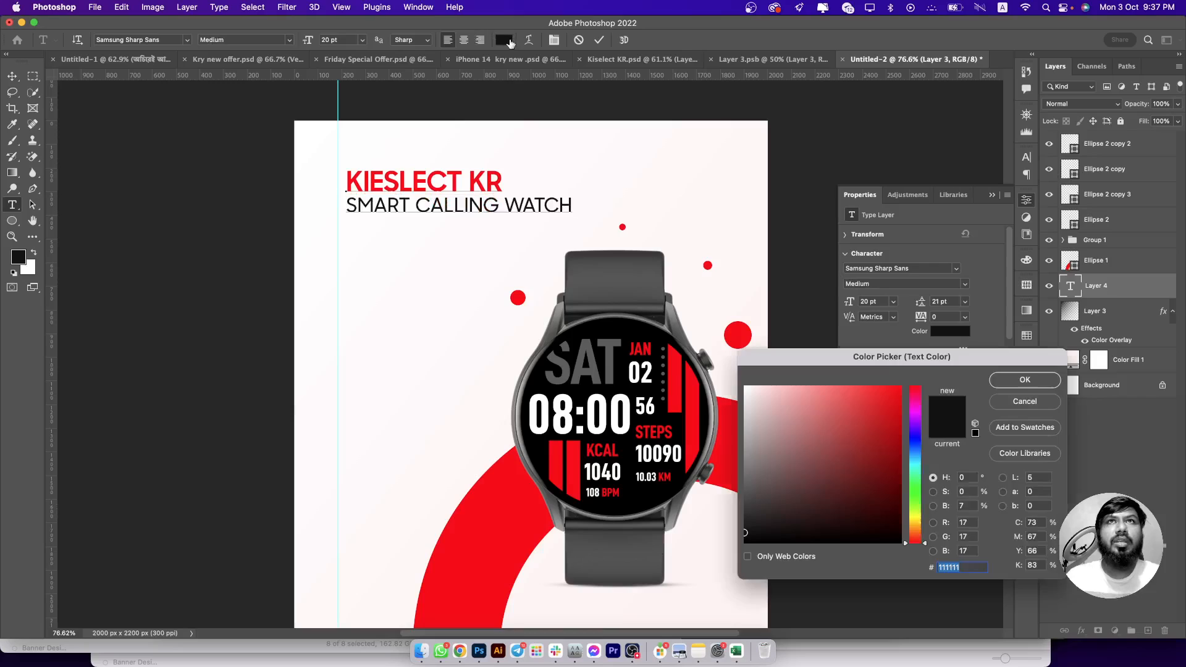
pyautogui.click(616, 273)
pyautogui.click(1025, 380)
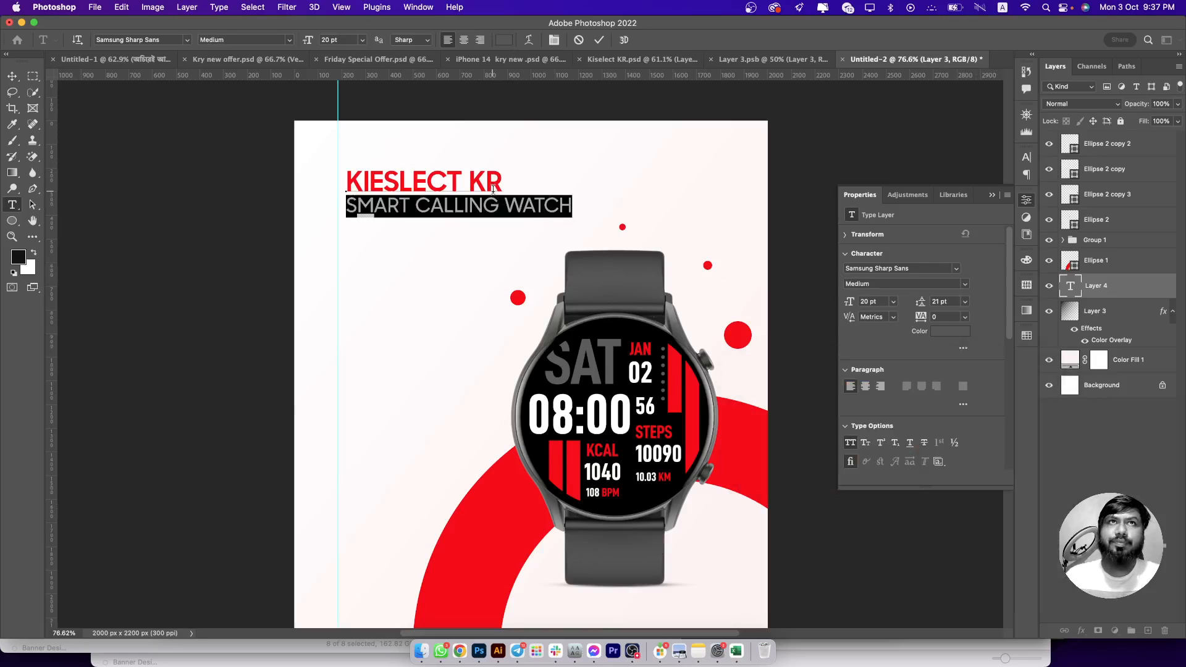
# - Set the leading of both headline lines to 24 pt and move the text block's left edge onto the vertical guide
pyautogui.press('super+a')
pyautogui.click(939, 302)
pyautogui.press('Up')
pyautogui.press('Up')
pyautogui.press('Up')
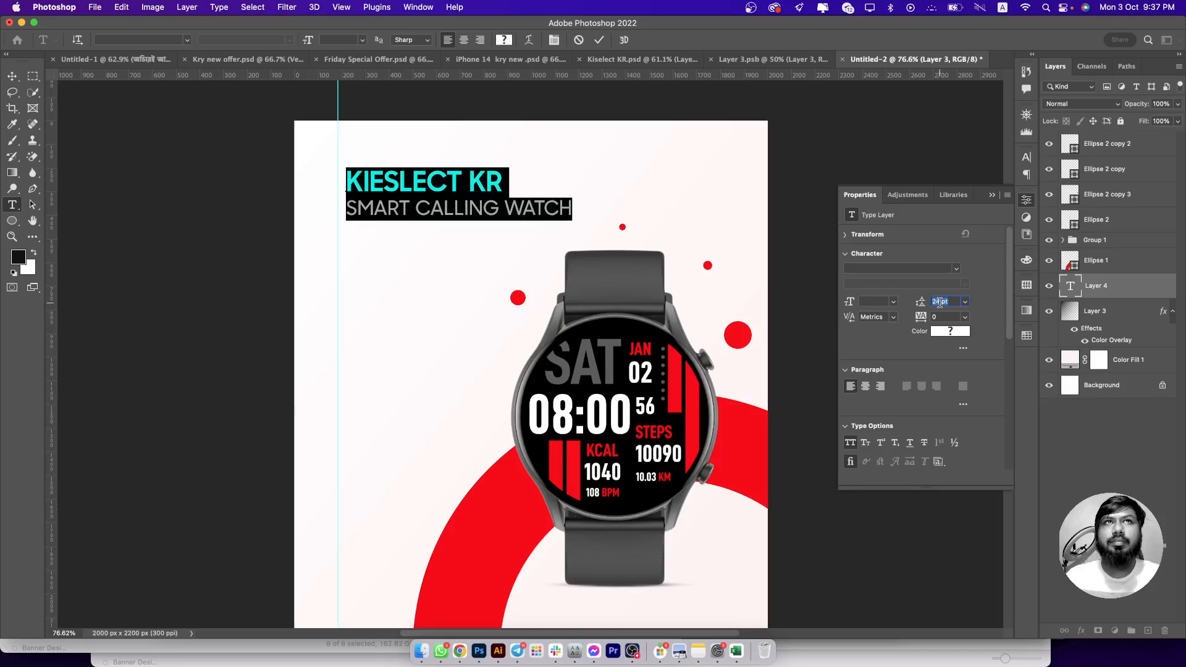
pyautogui.click(12, 75)
pyautogui.moveTo(411, 184); pyautogui.dragTo(403, 184)
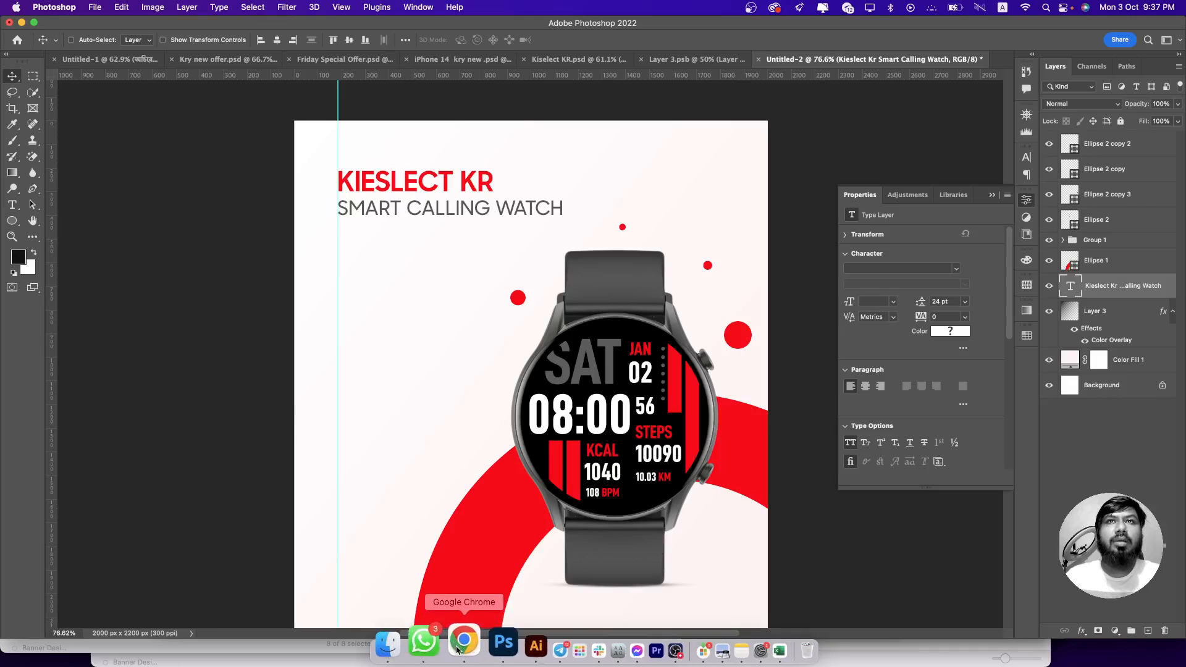
# - Switch to Chrome and open ifonts.xyz in a new tab
pyautogui.click(460, 651)
pyautogui.click(523, 32)
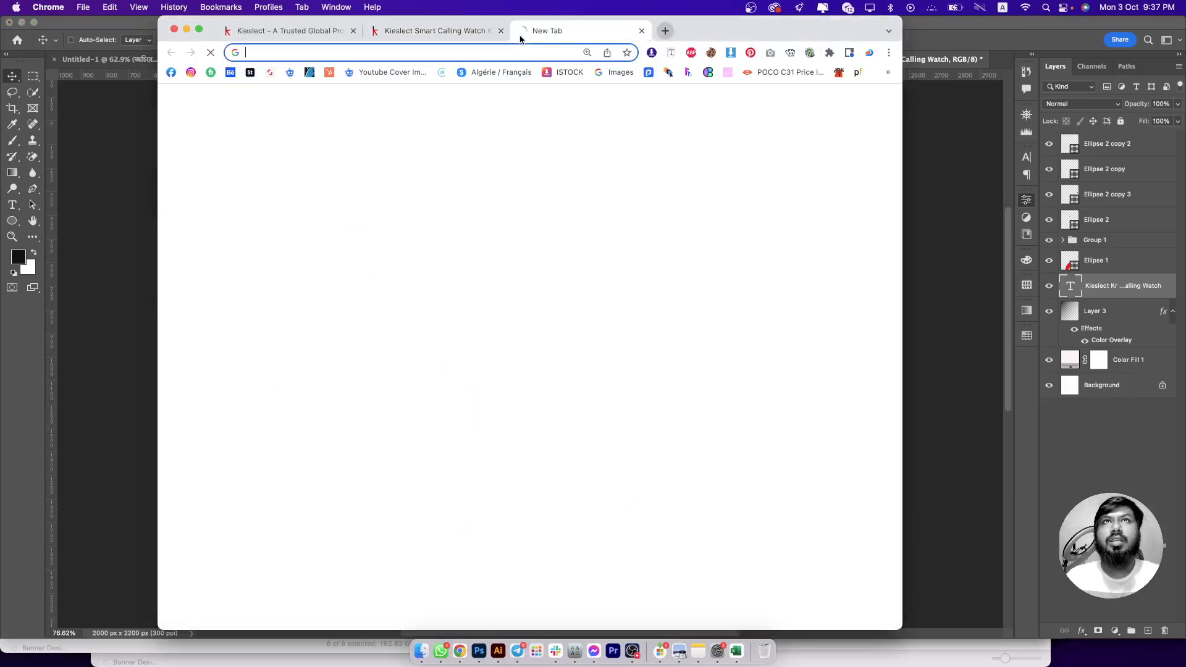
pyautogui.write('ifo')
pyautogui.press('Return')
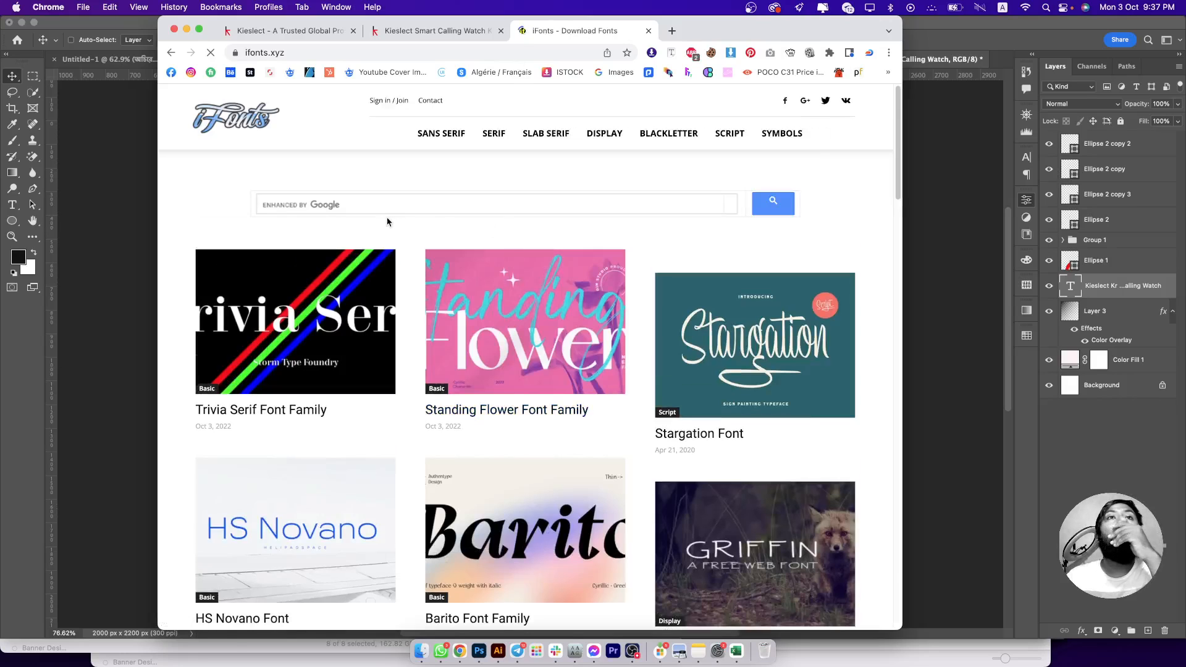
# - Browse the latest fonts and examine the Bagife Font page's previews, description and download options
pyautogui.scroll(-6, 433, 278)
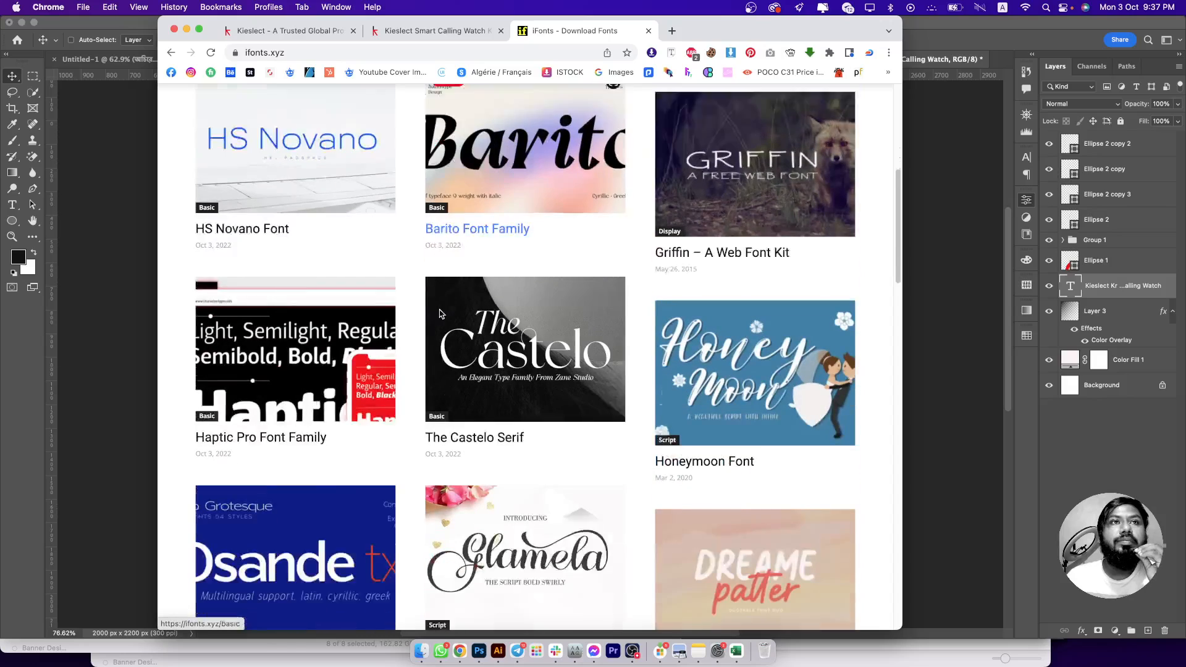
pyautogui.scroll(-1, 440, 314)
pyautogui.scroll(-5, 433, 320)
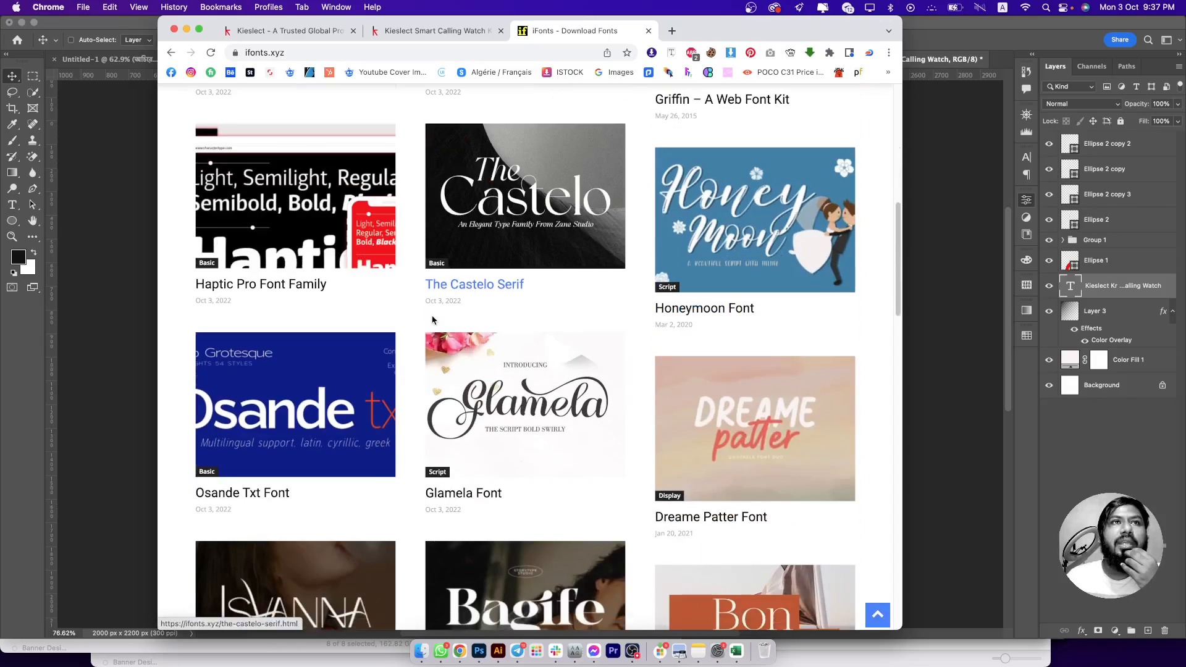
pyautogui.scroll(-1, 532, 395)
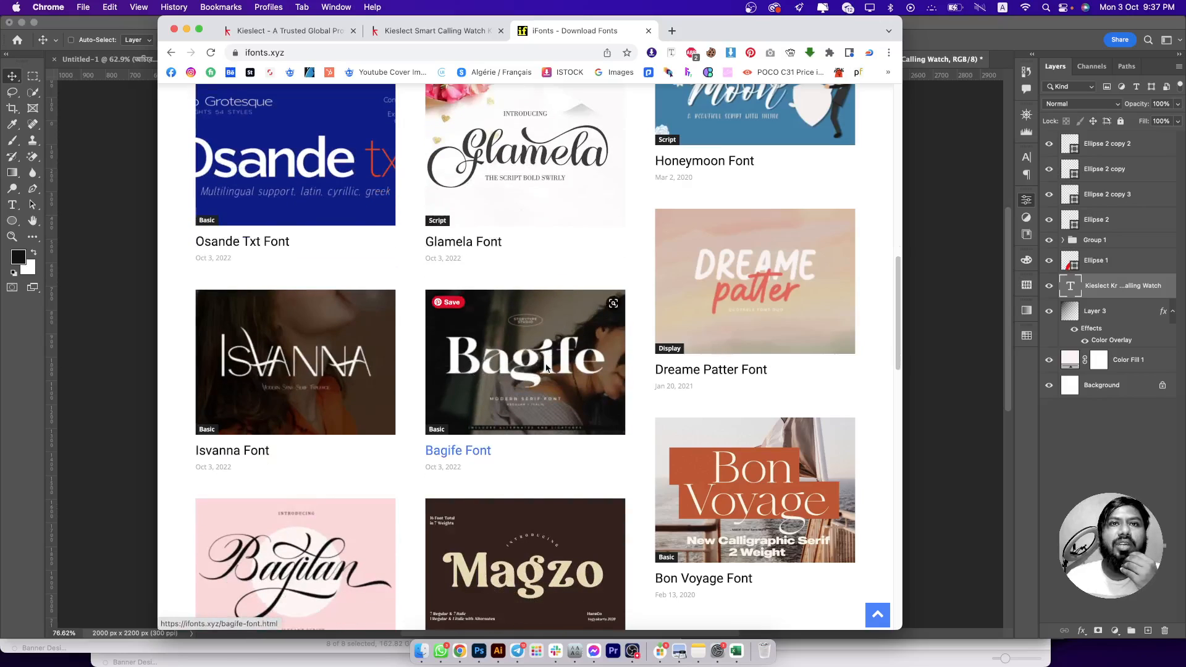
pyautogui.click(546, 368)
pyautogui.scroll(-8, 538, 371)
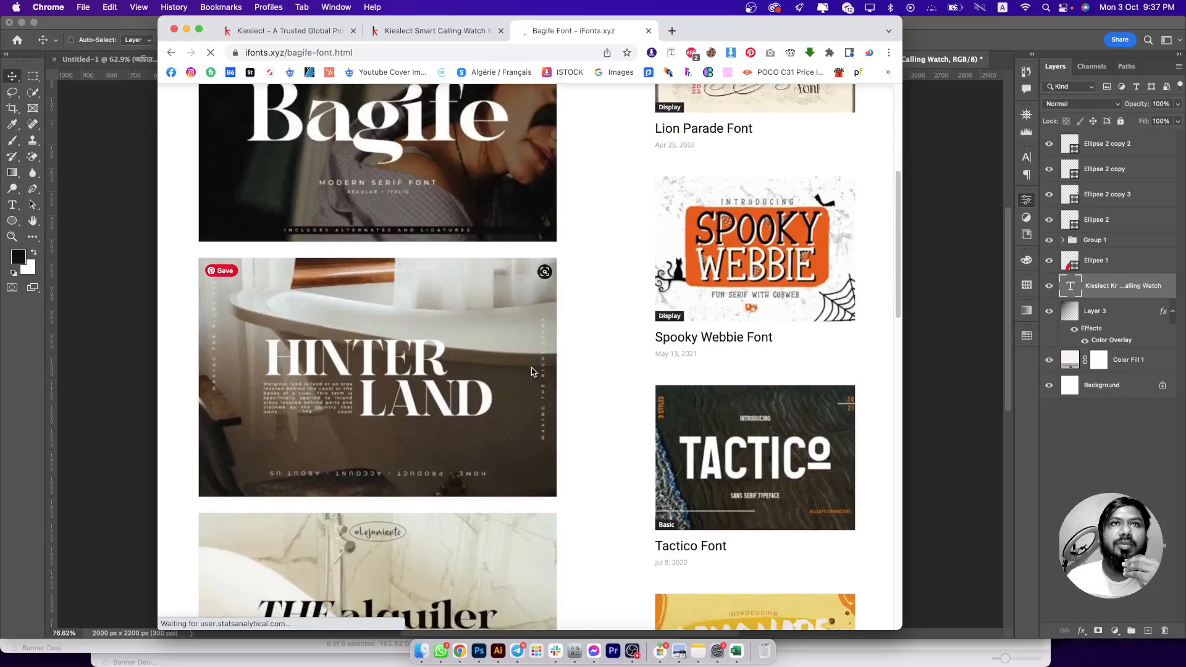
pyautogui.scroll(-5, 488, 389)
pyautogui.scroll(-2, 322, 327)
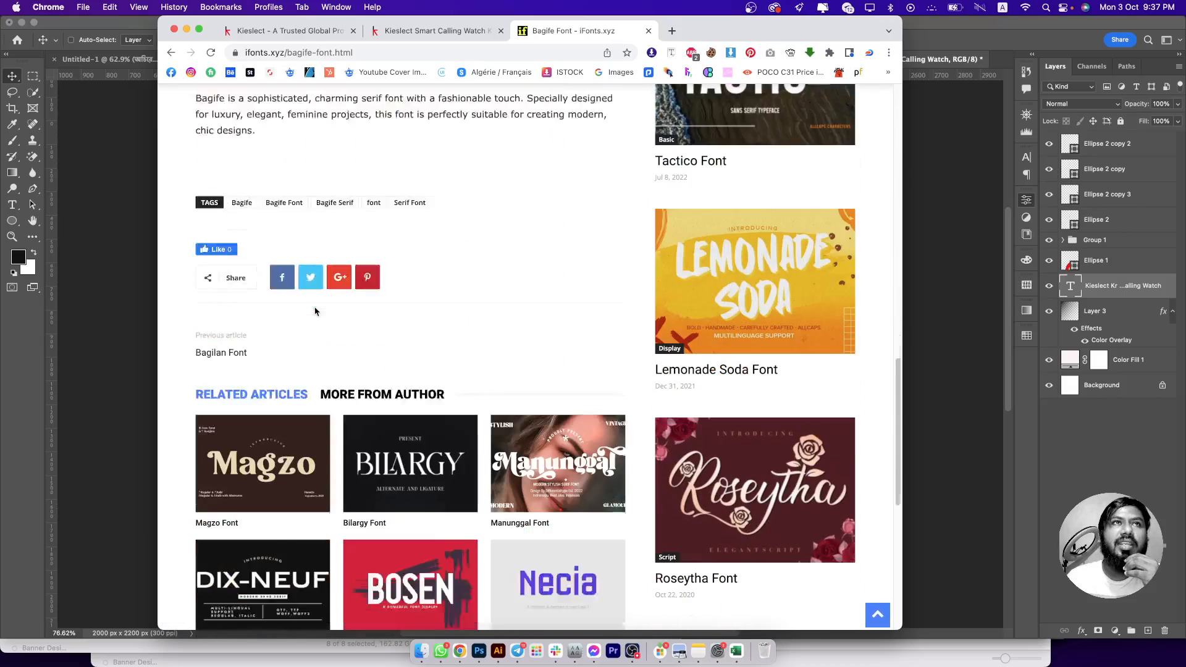
pyautogui.scroll(4, 315, 311)
pyautogui.scroll(12, 315, 311)
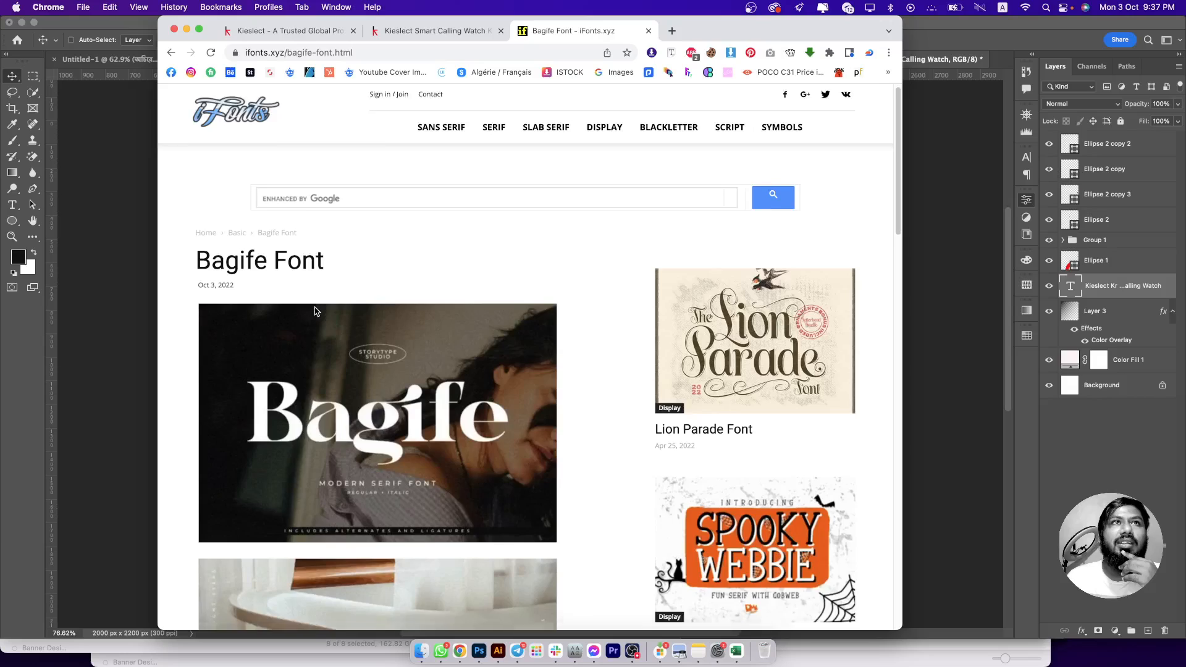
pyautogui.scroll(-7, 322, 337)
pyautogui.scroll(-7, 323, 345)
pyautogui.scroll(-4, 330, 336)
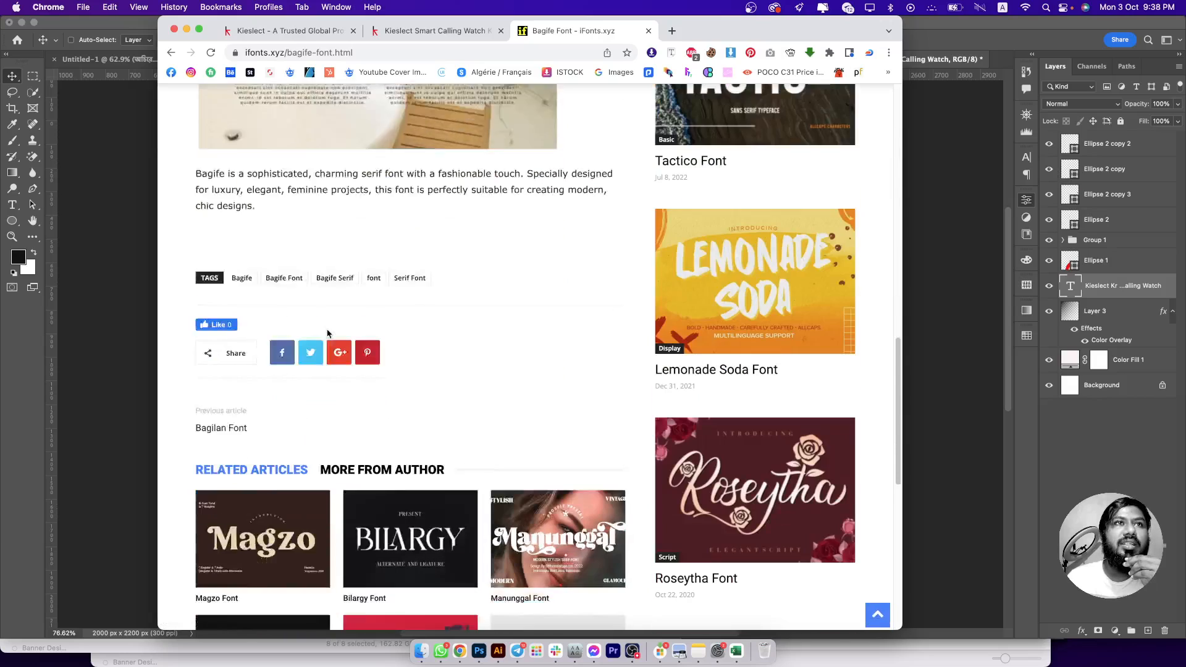
pyautogui.scroll(6, 327, 333)
pyautogui.scroll(11, 327, 333)
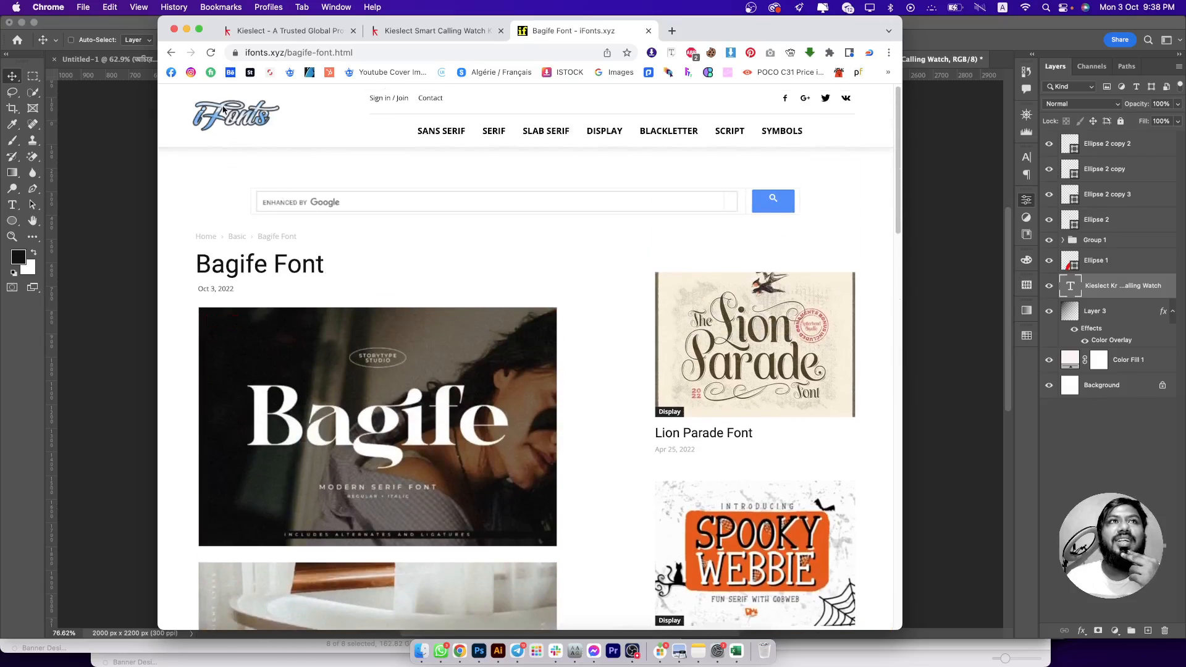
# - Return to the font list, open the Necia Family Font page and download the font archive
pyautogui.click(171, 53)
pyautogui.scroll(-4, 524, 338)
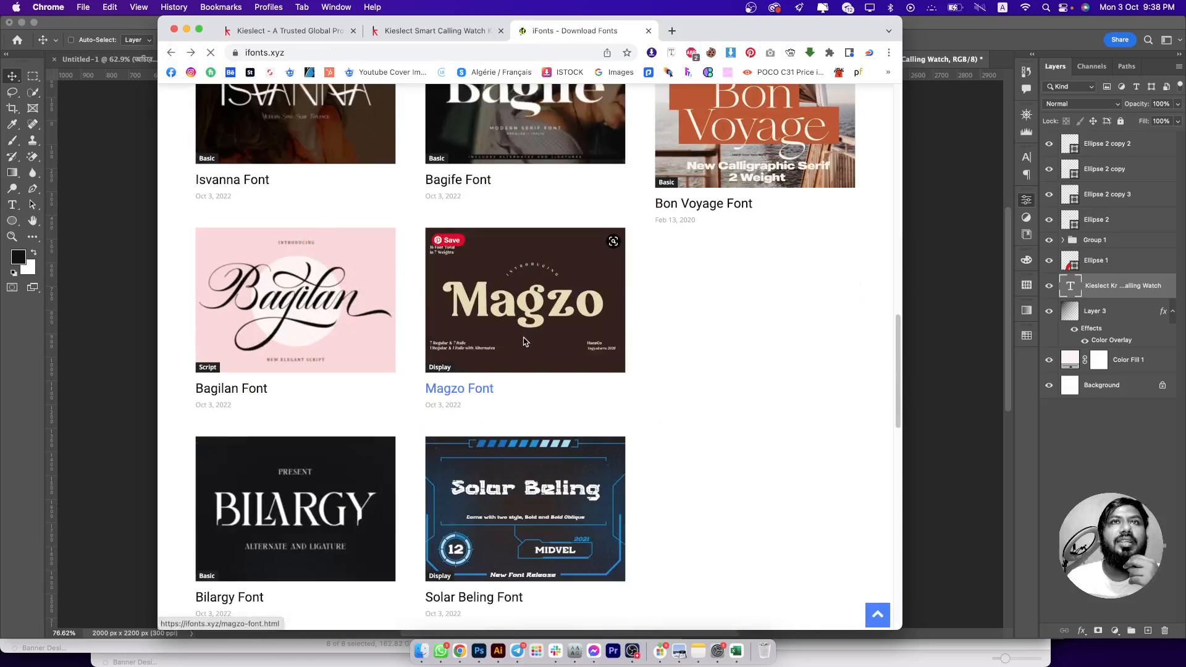
pyautogui.scroll(-6, 524, 338)
pyautogui.scroll(-5, 510, 358)
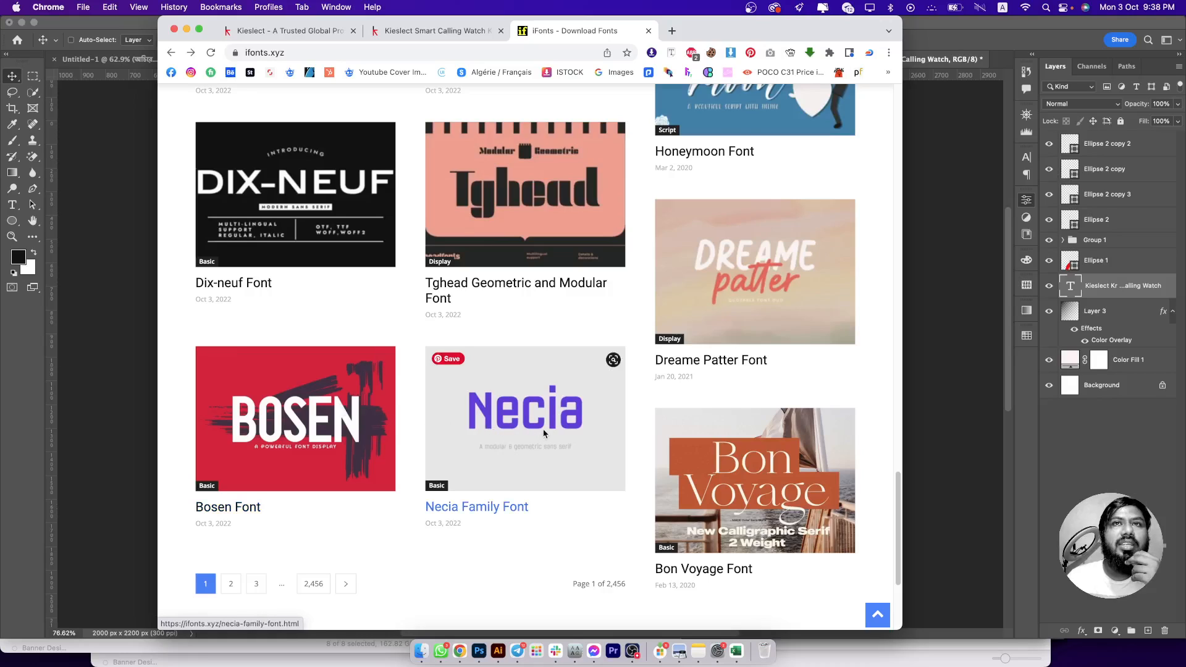
pyautogui.scroll(-8, 543, 431)
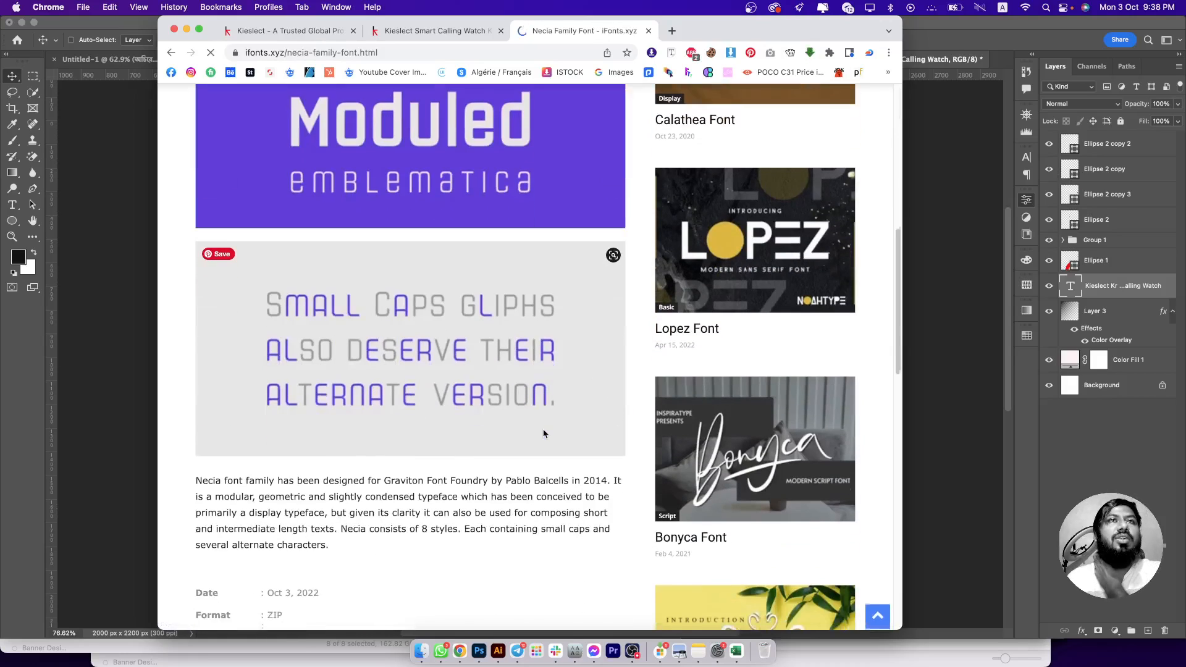
pyautogui.scroll(-2, 411, 431)
pyautogui.click(305, 434)
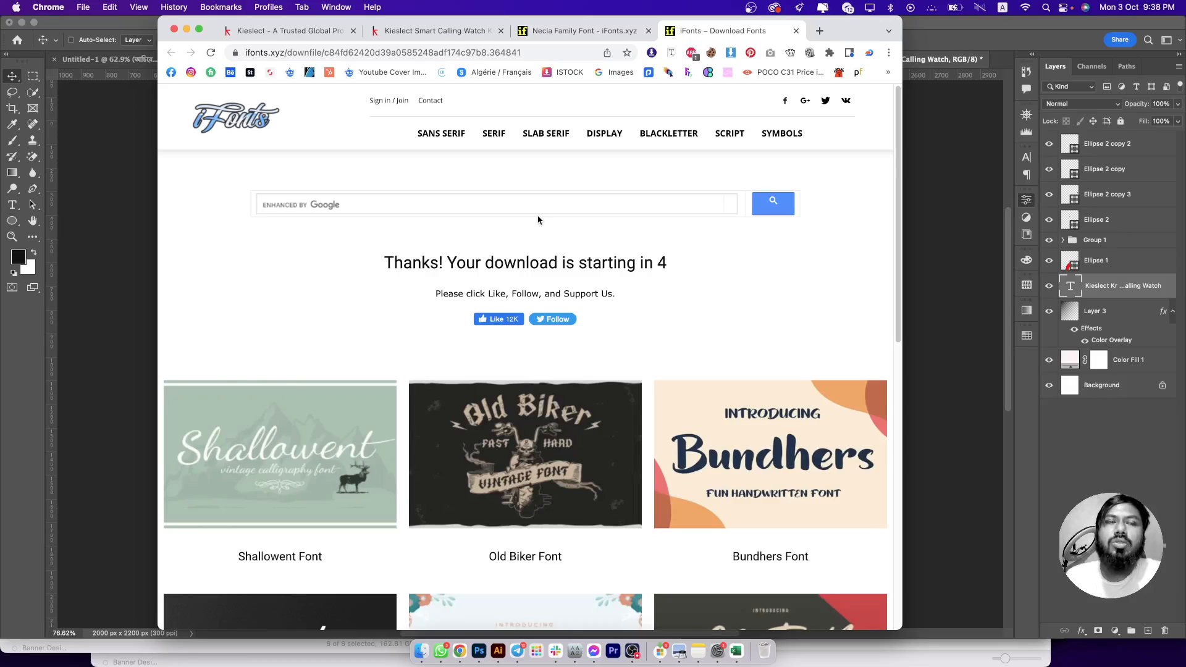
pyautogui.scroll(-6, 538, 219)
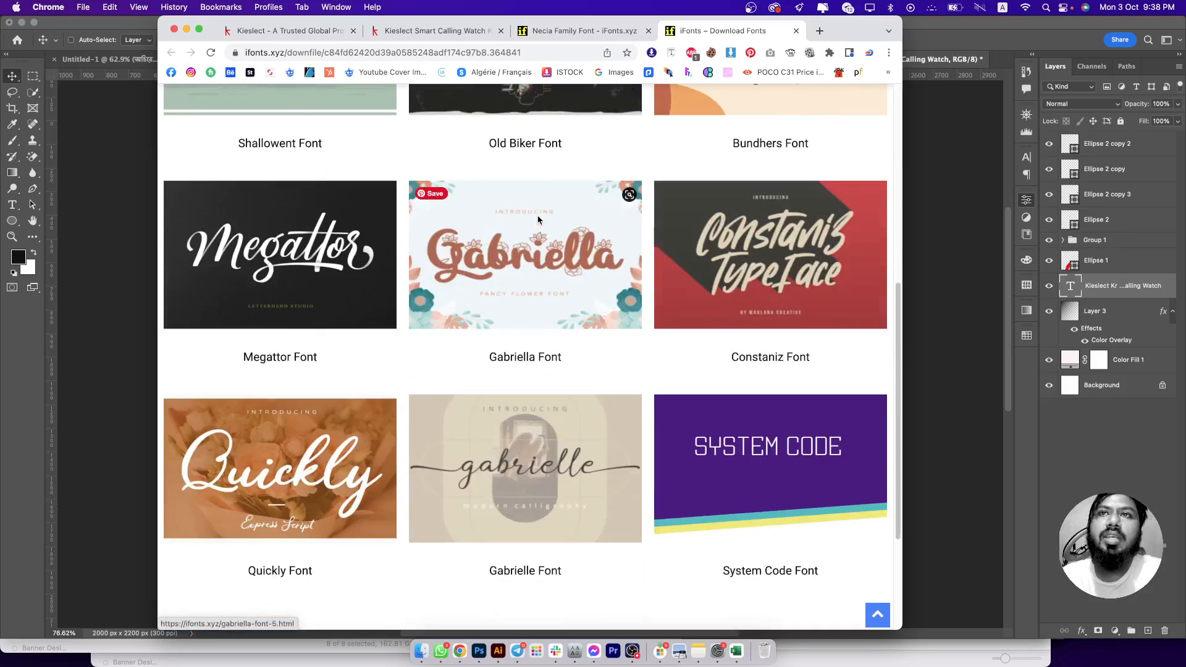
pyautogui.scroll(5, 537, 219)
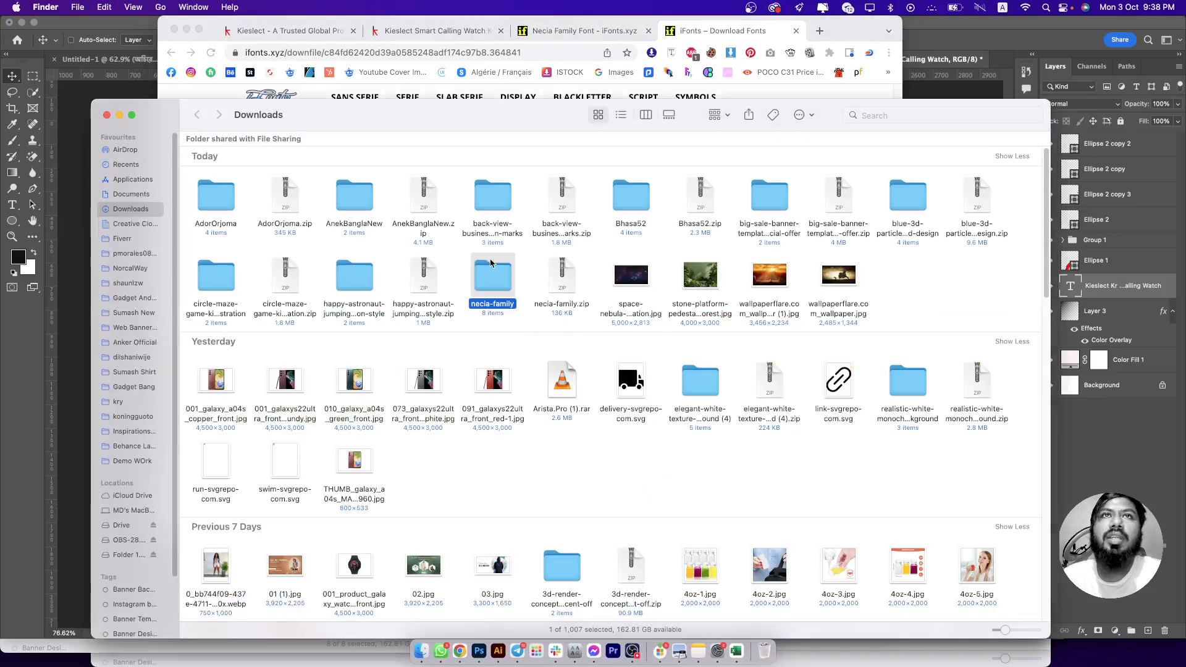
# - In Finder, select all the OTF files in the downloaded necia-family folder and add them to Font Book's User fonts
pyautogui.doubleClick(491, 269)
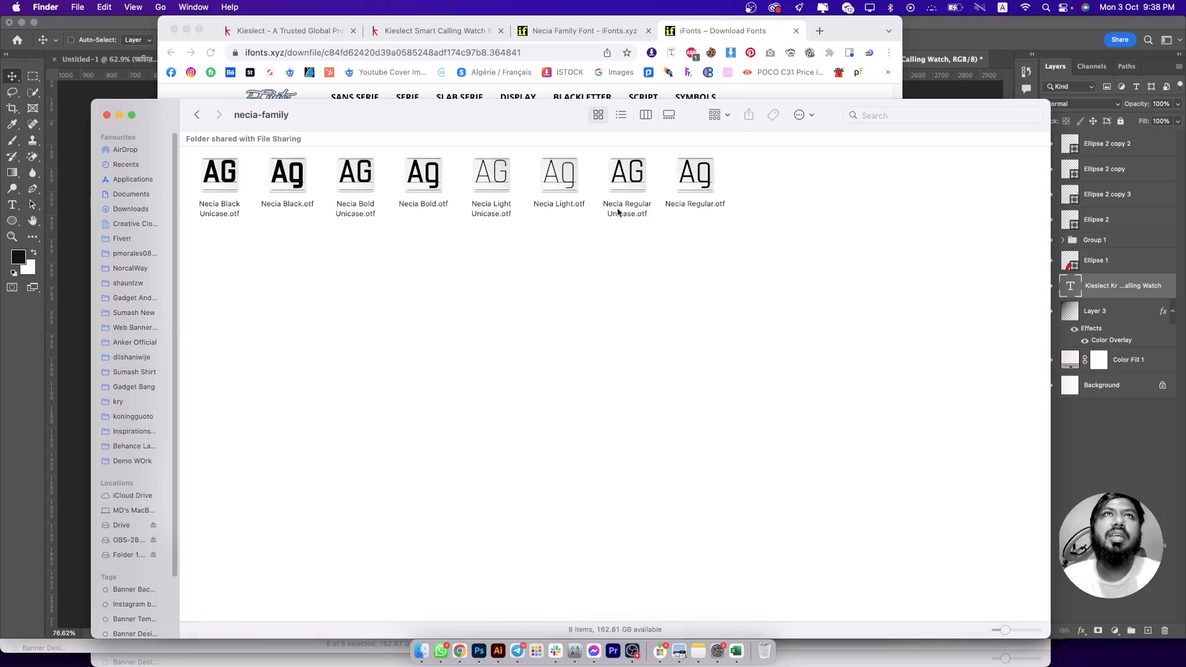
pyautogui.moveTo(763, 154); pyautogui.dragTo(207, 232)
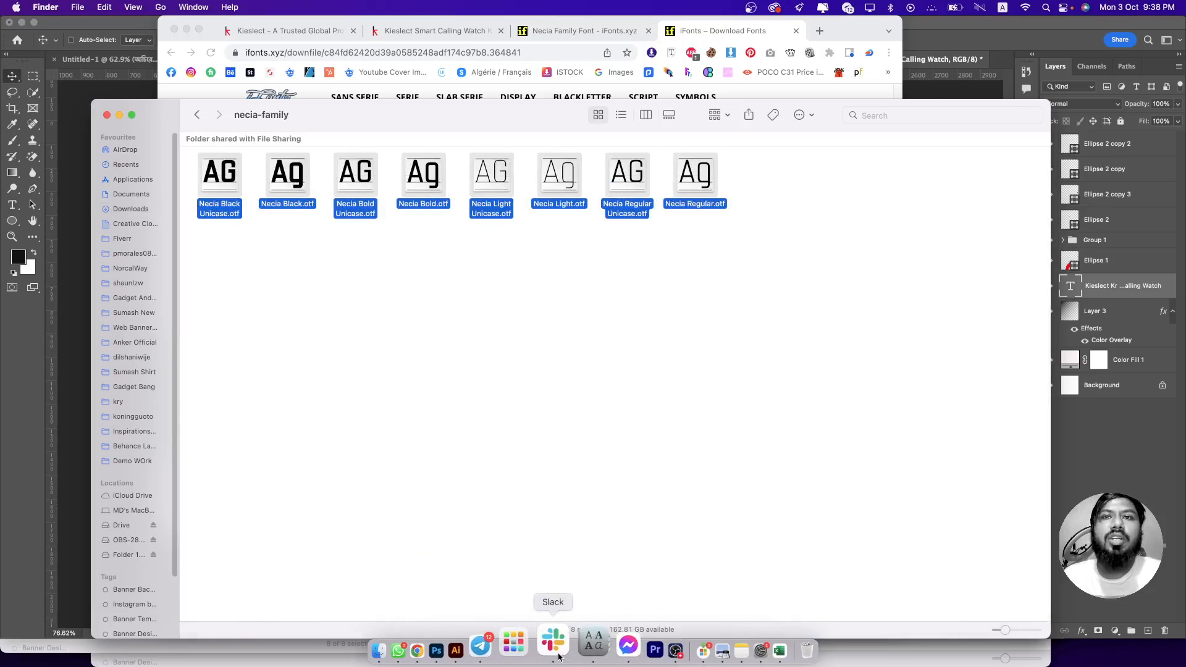
pyautogui.click(593, 643)
pyautogui.moveTo(571, 199); pyautogui.dragTo(791, 404)
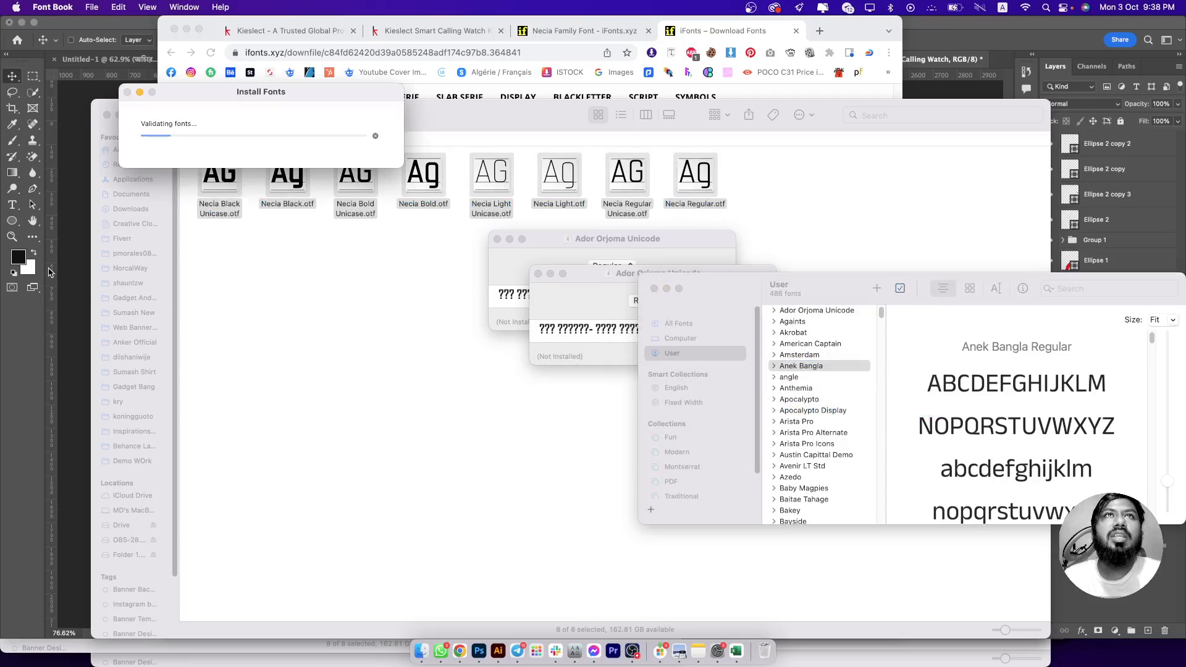
# - Switch back to Photoshop and set all of the headline text in the Necia Black font
pyautogui.click(69, 259)
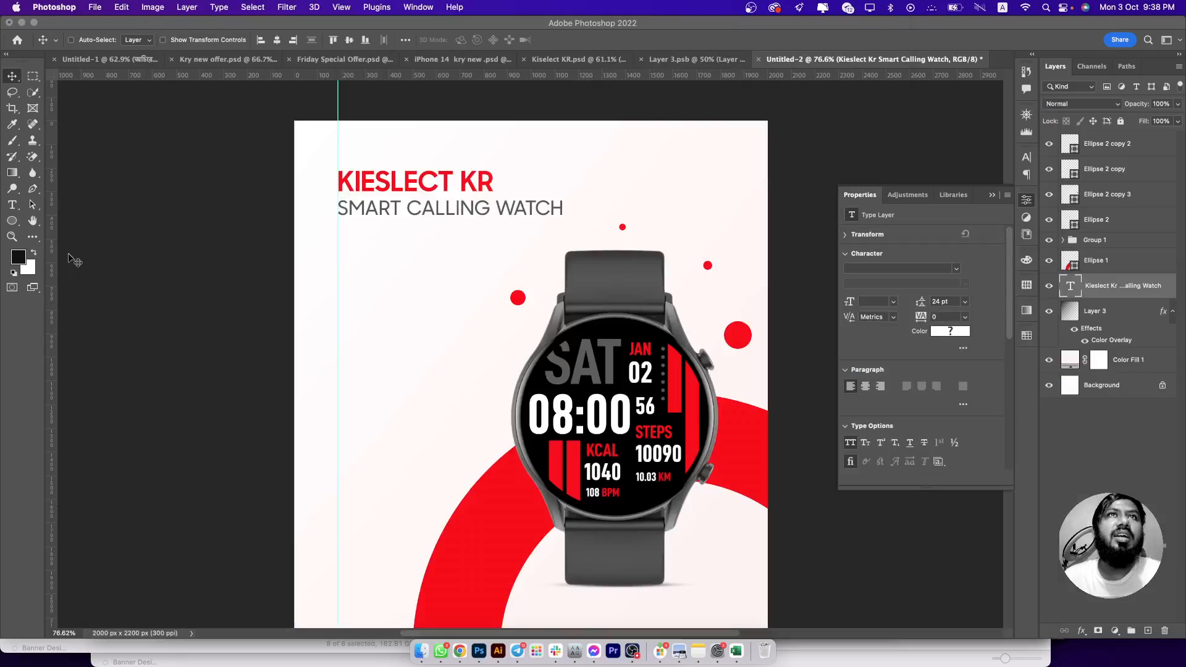
pyautogui.press('t')
pyautogui.click(469, 208)
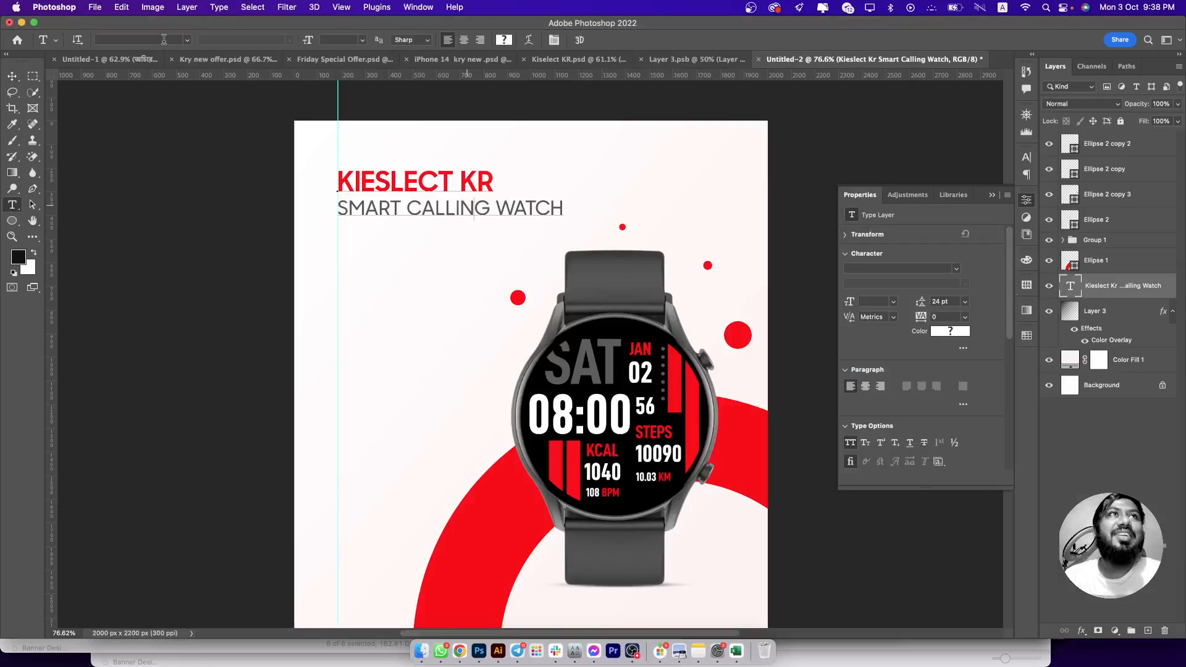
pyautogui.press('super+a')
pyautogui.write('neci')
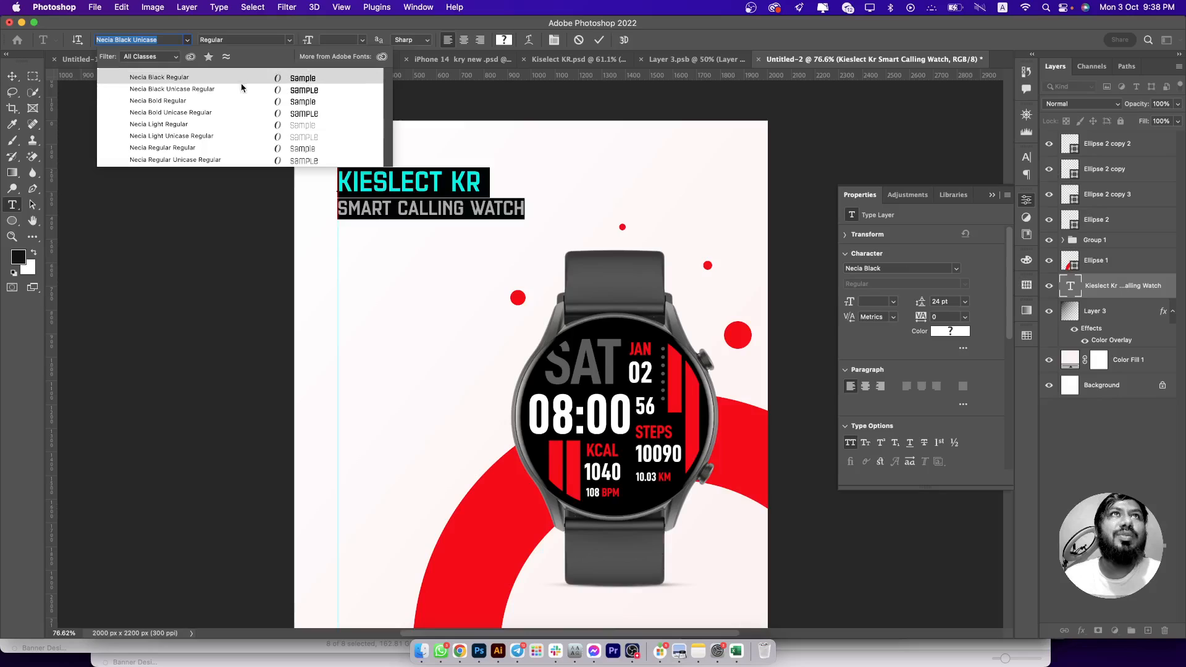
pyautogui.click(242, 84)
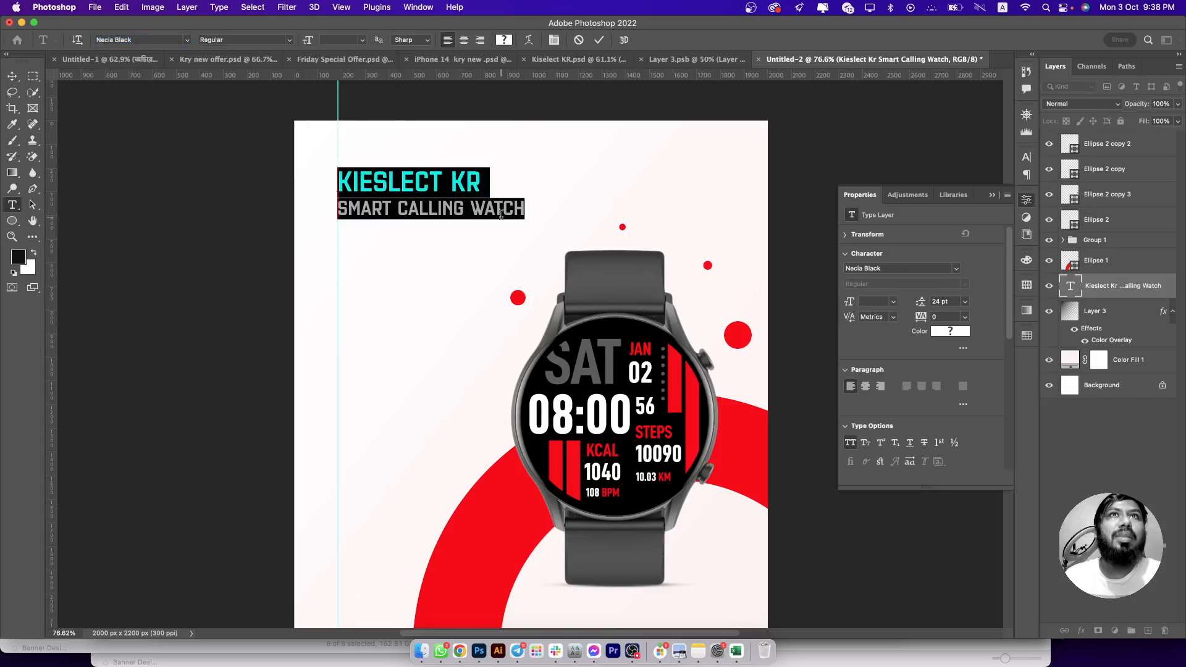
# - Set the headline's second line, SMART CALLING WATCH, in the Necia Regular font
pyautogui.click(505, 213)
pyautogui.moveTo(526, 210); pyautogui.dragTo(337, 211)
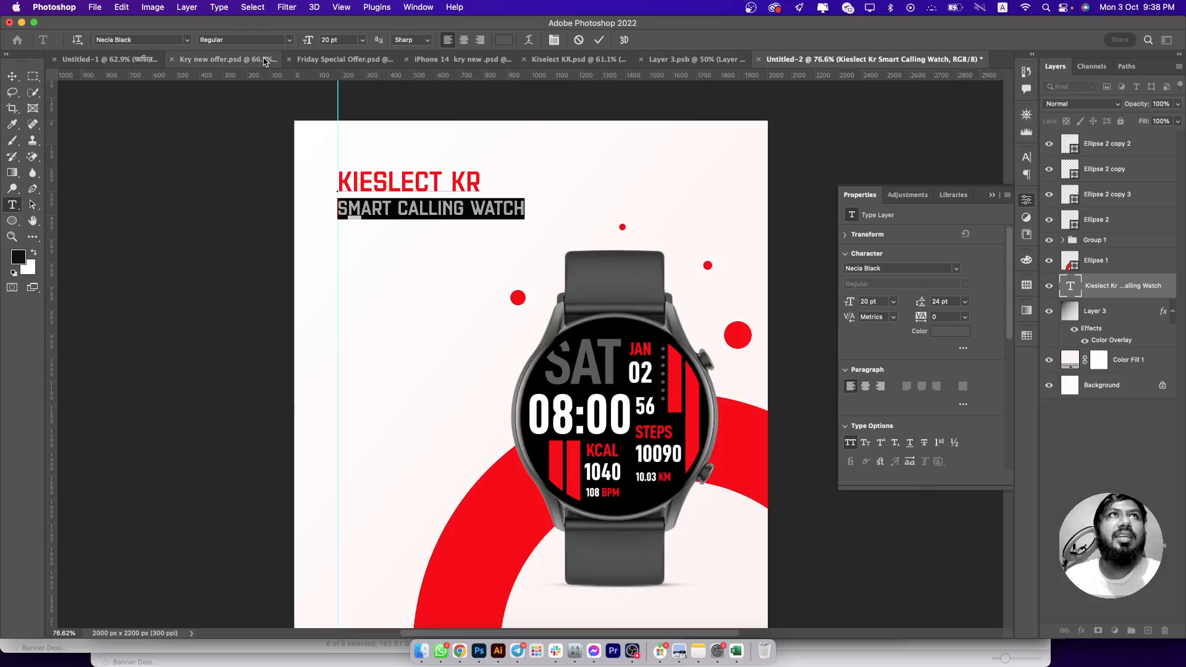
pyautogui.click(285, 43)
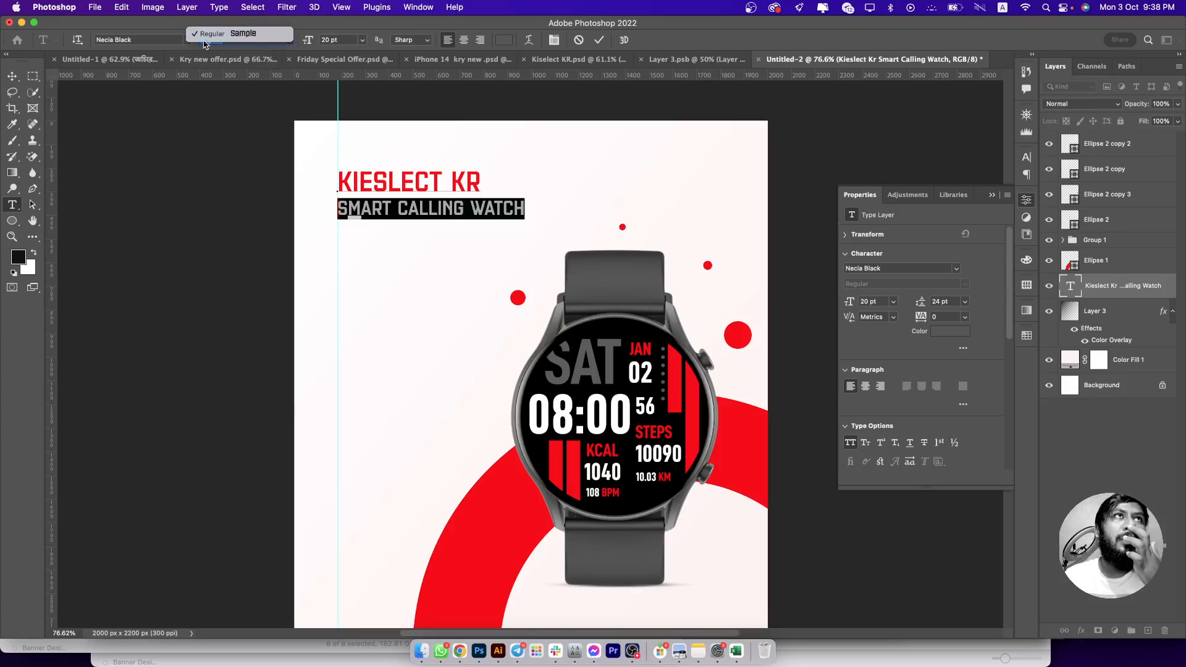
pyautogui.click(151, 40)
pyautogui.write('nec')
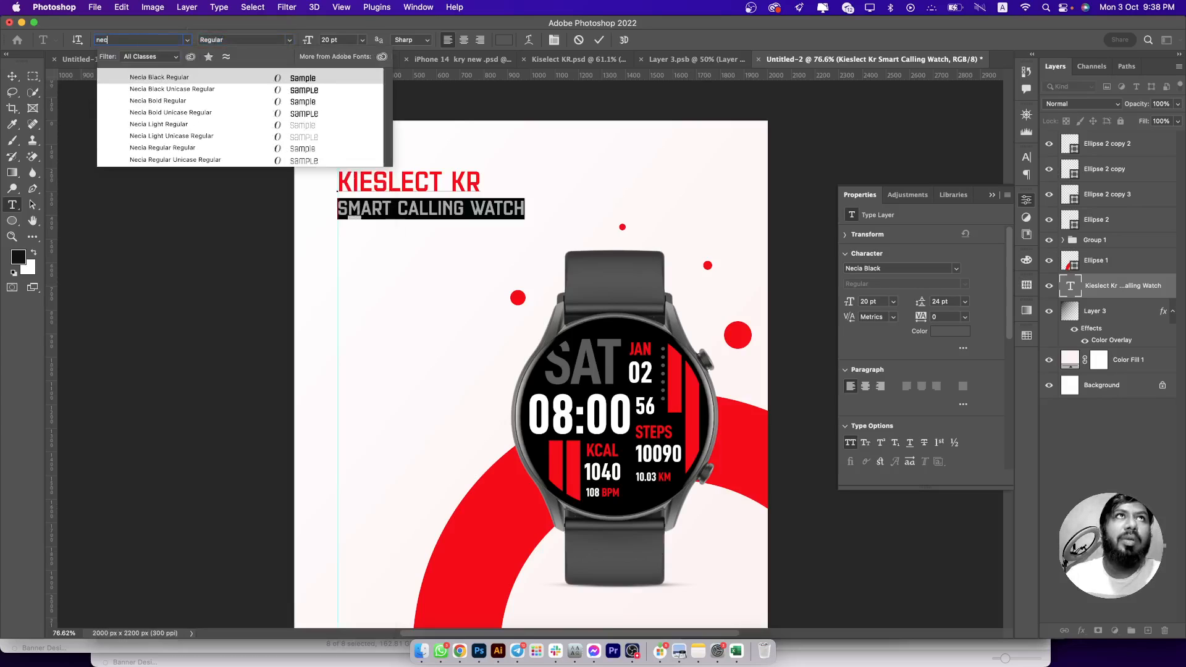
pyautogui.click(262, 149)
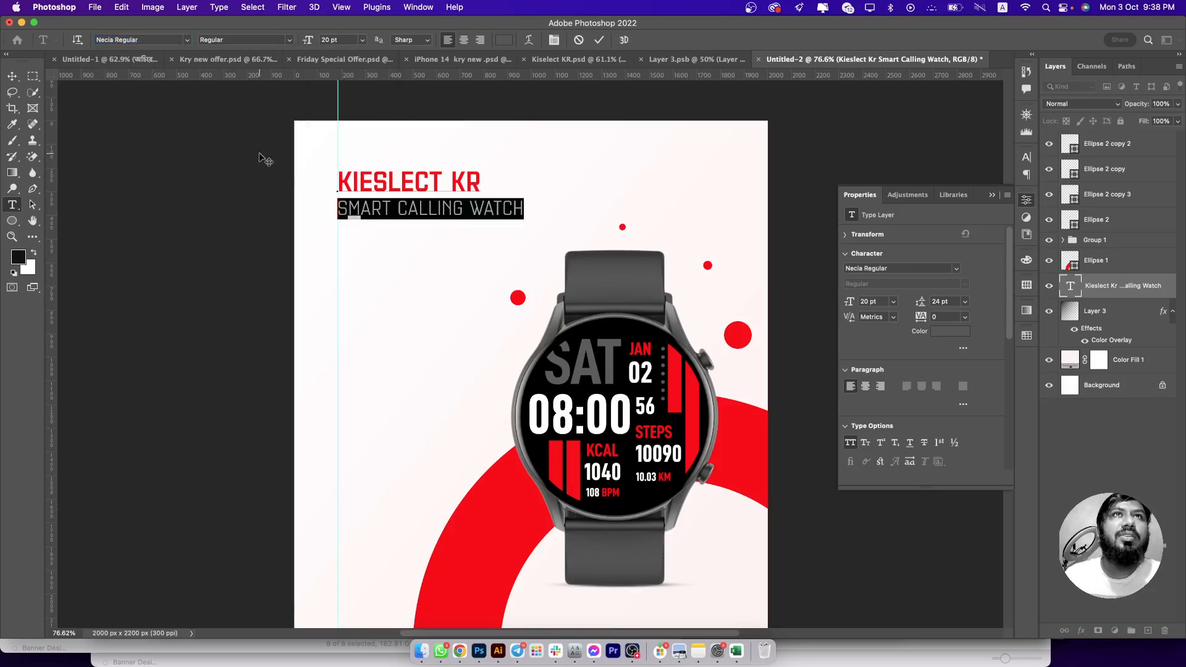
# - Commit the headline text and scale the whole block up proportionally, keeping its left edge on the vertical guide
pyautogui.click(18, 80)
pyautogui.press('super+t')
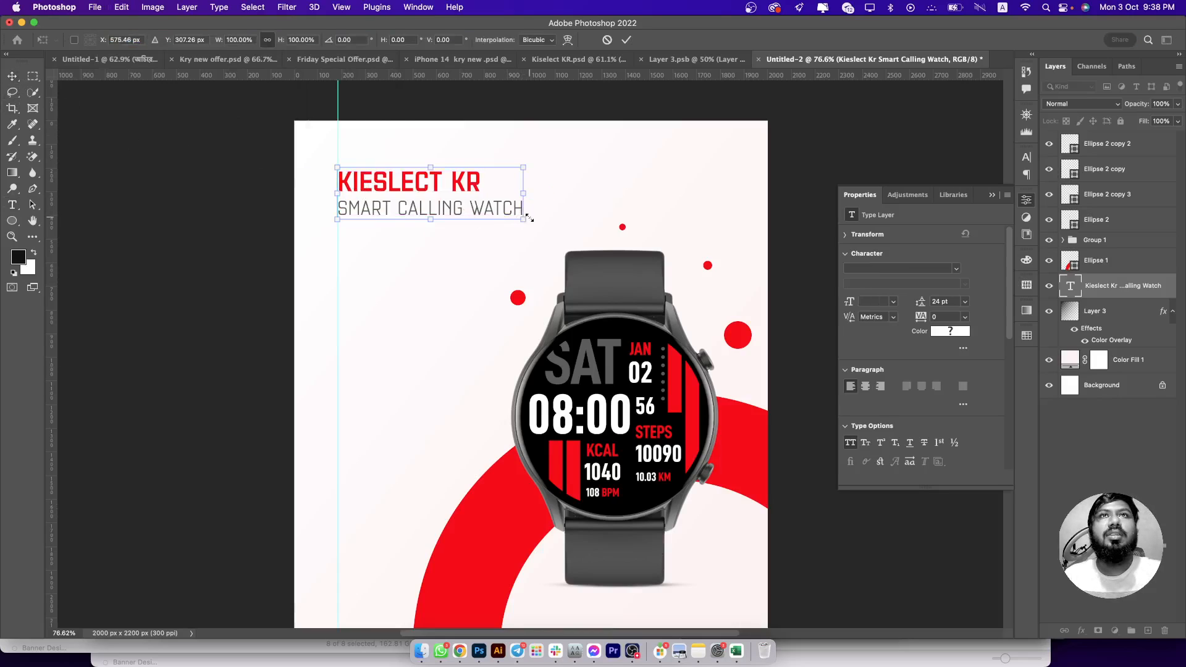
pyautogui.moveTo(524, 218); pyautogui.dragTo(575, 234)
pyautogui.press('Return')
pyautogui.scroll(-2, 481, 272)
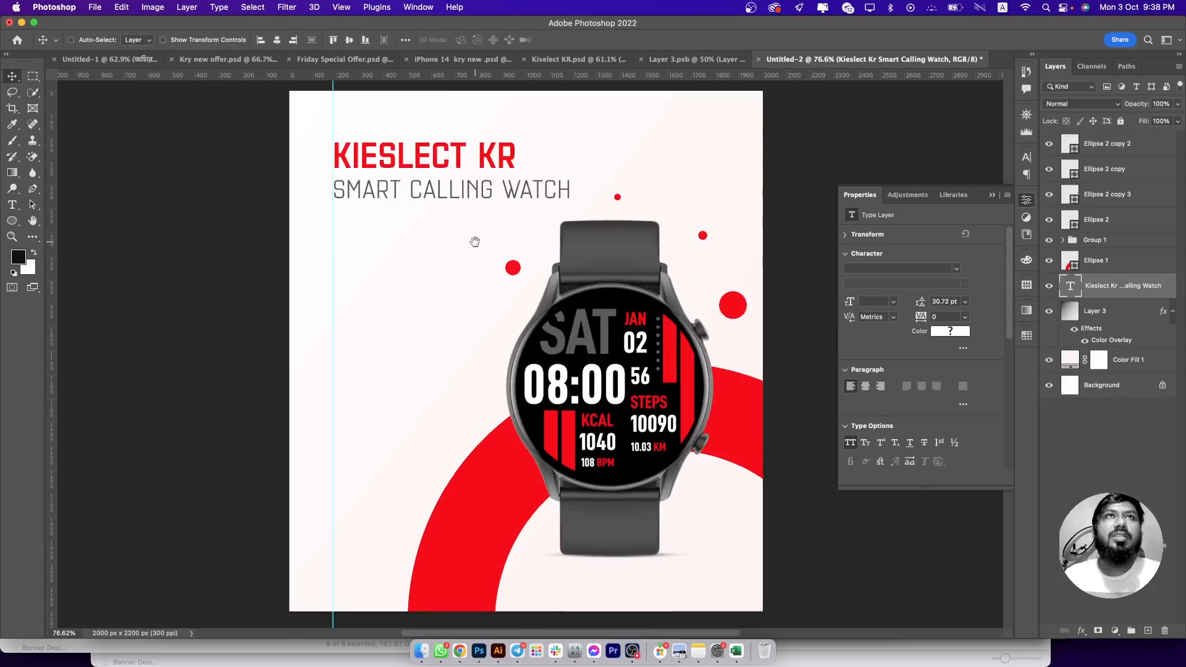
# - Switch to Chrome and copy the five-line feature list from the Kieslect Smart Calling Watch Kr product page
pyautogui.click(460, 659)
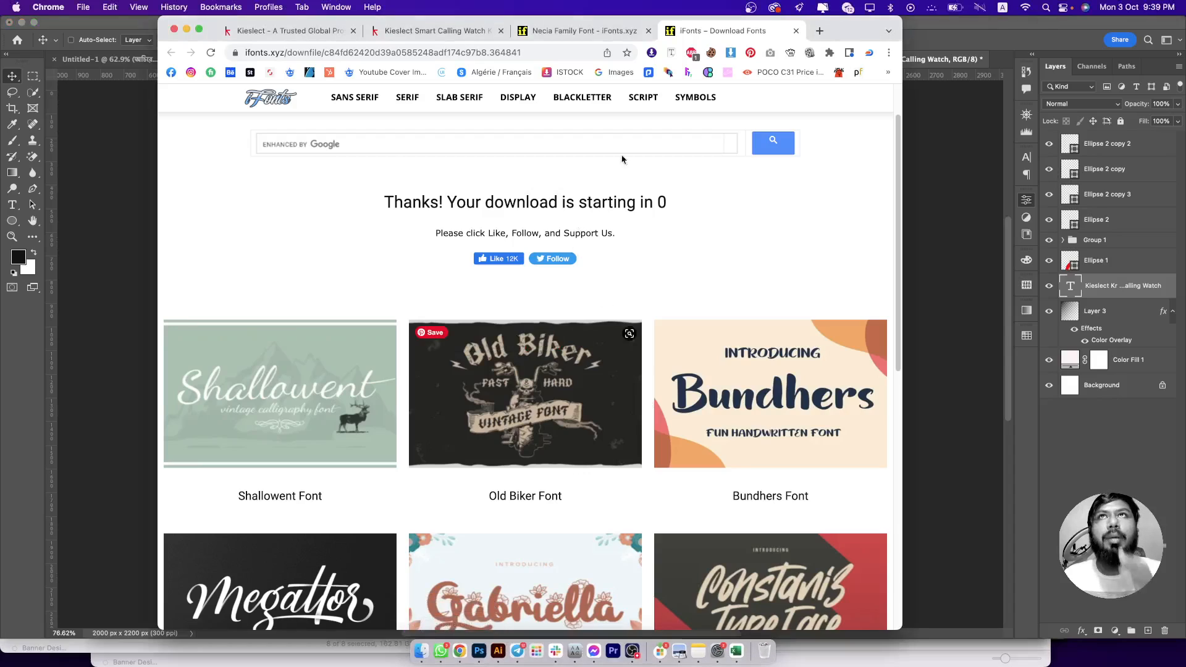
pyautogui.click(418, 32)
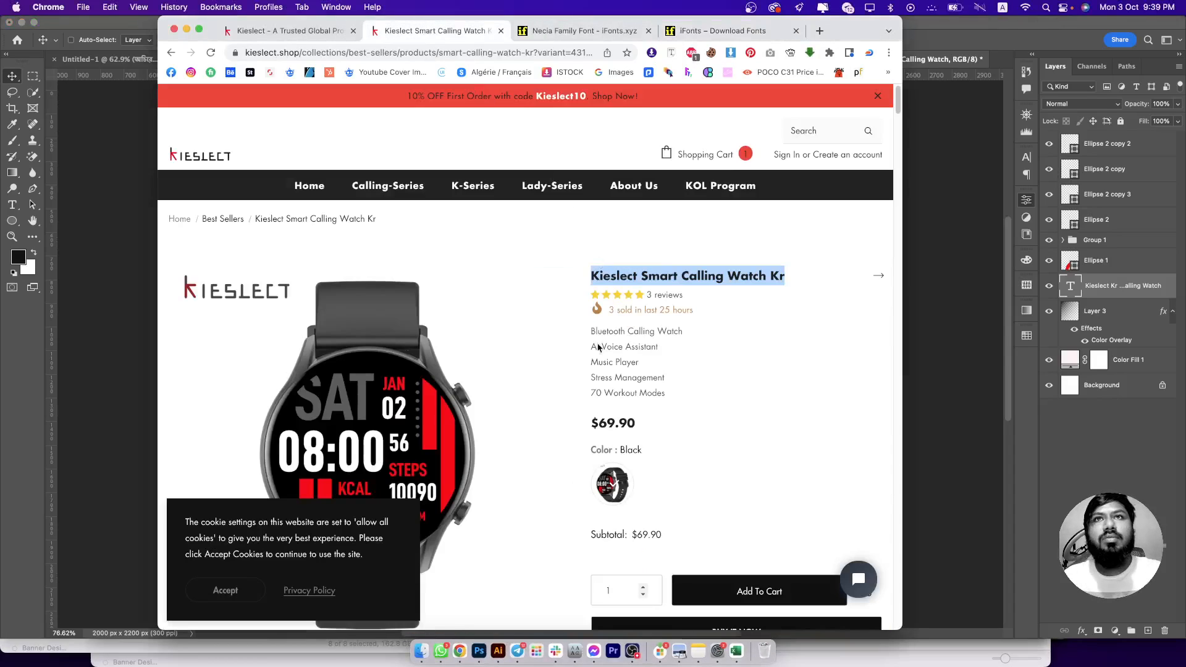
pyautogui.moveTo(589, 333); pyautogui.dragTo(687, 413)
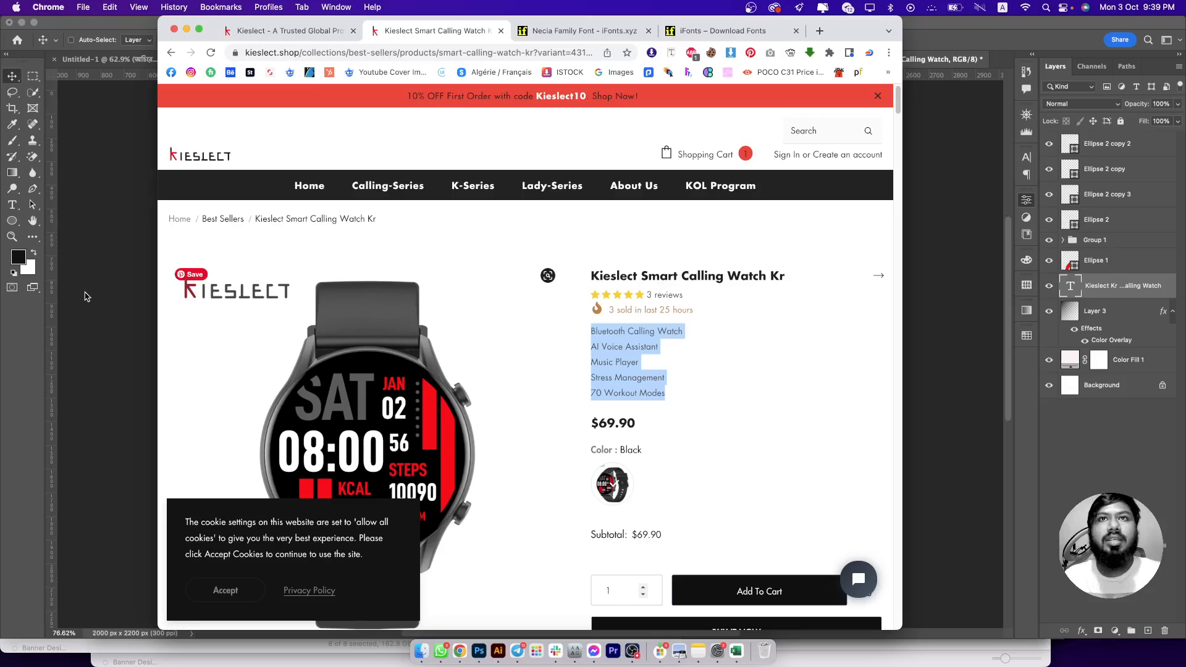
# - Return to Photoshop and paste the copied feature list as a new text layer beside the watch, below the headline
pyautogui.click(73, 279)
pyautogui.press('t')
pyautogui.click(356, 294)
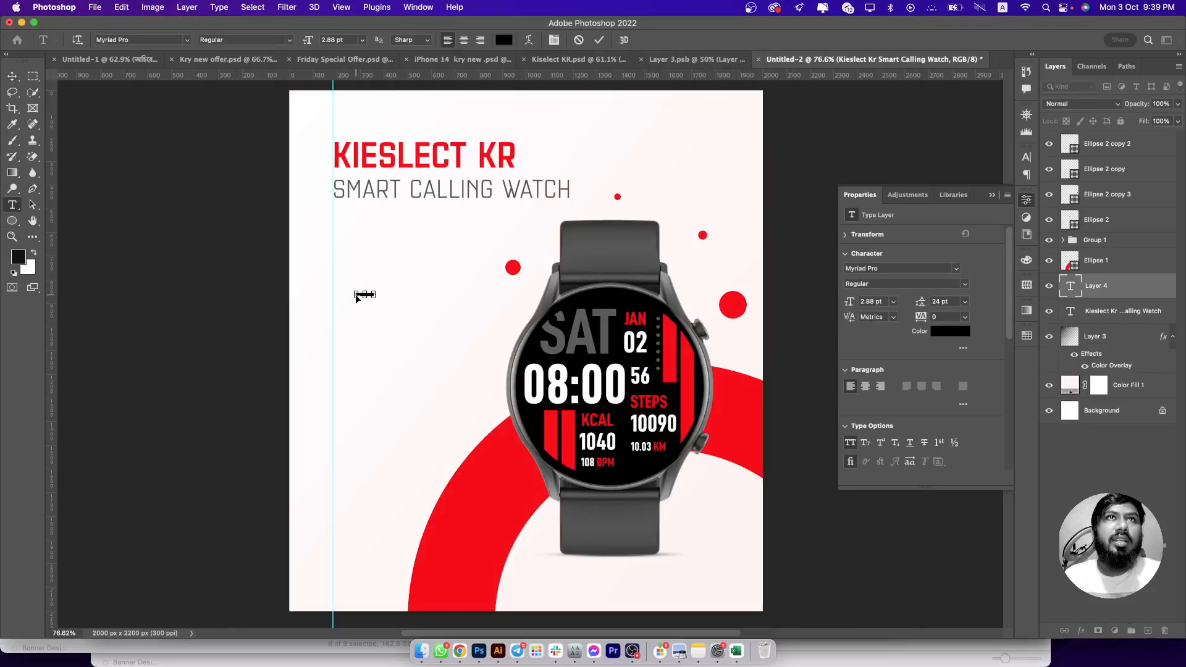
pyautogui.press('super+v')
pyautogui.press('super+a')
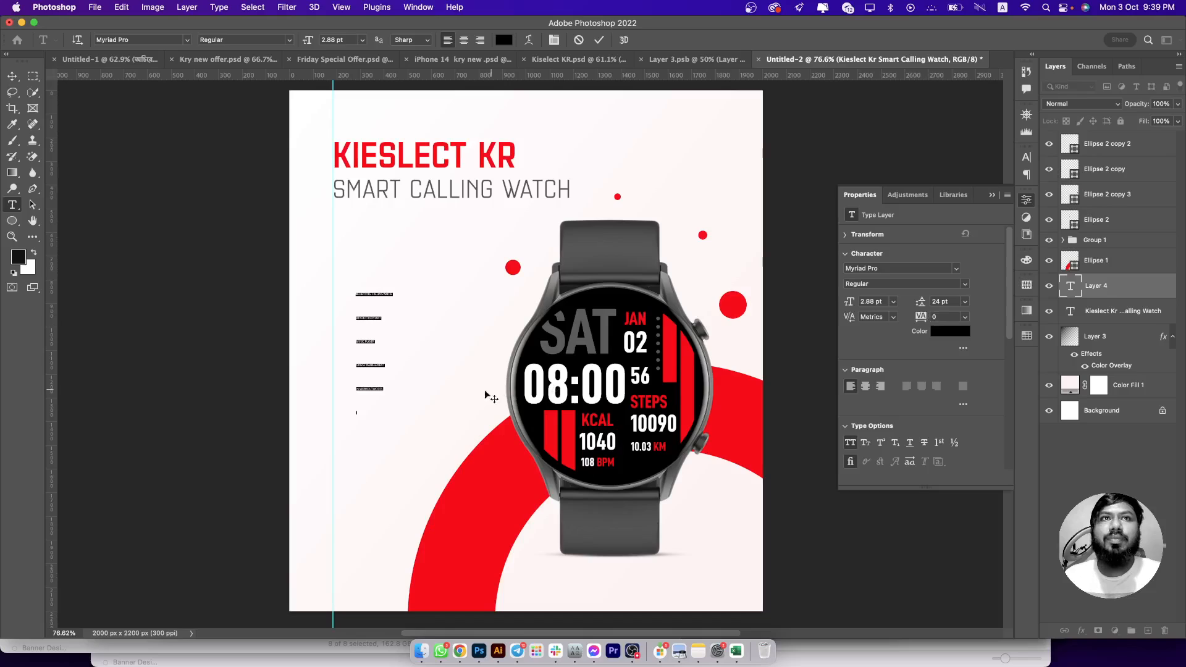
# - Set the feature list's leading to Auto and its font size to 17 pt
pyautogui.click(367, 412)
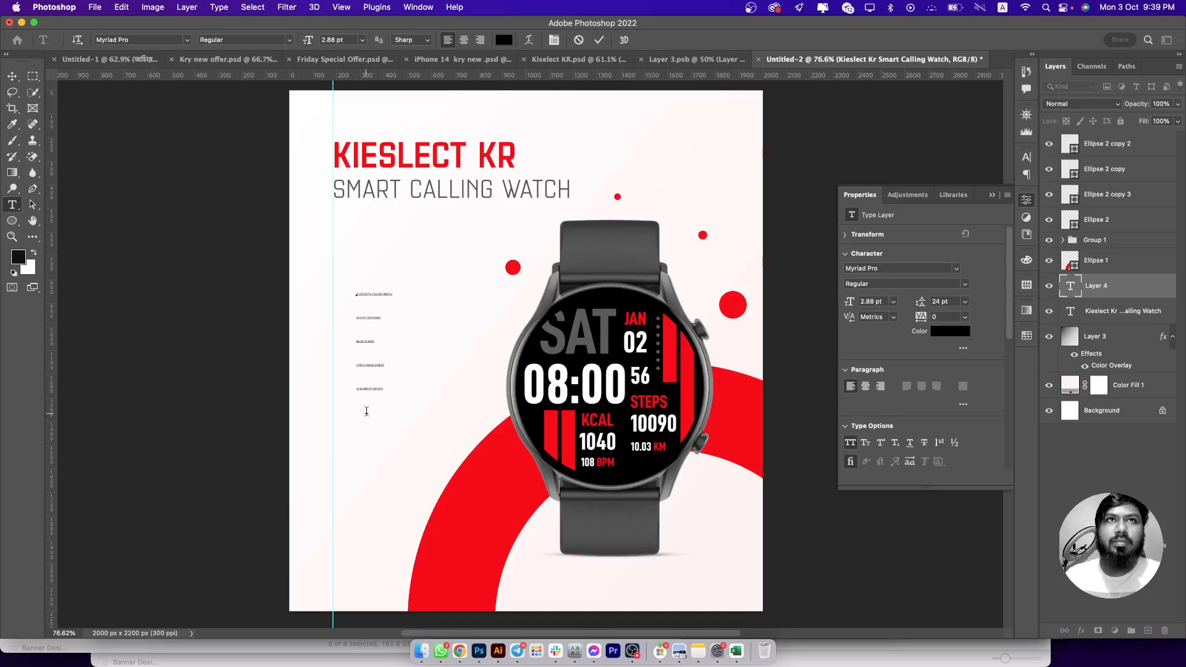
pyautogui.press('super+a')
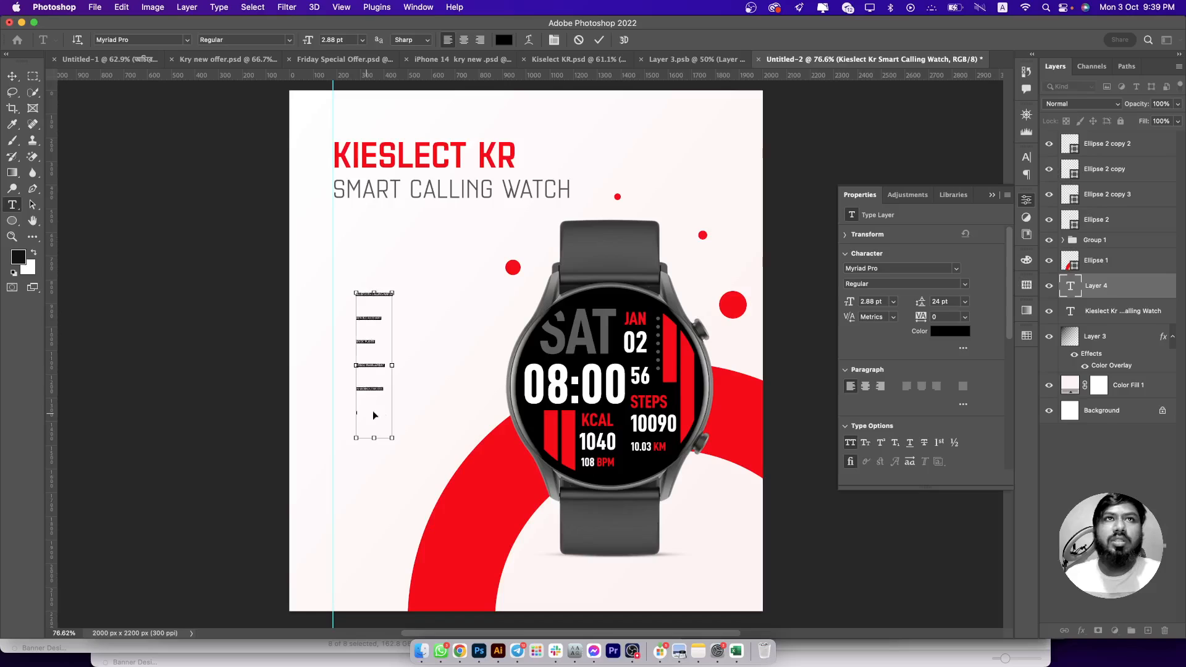
pyautogui.click(965, 301)
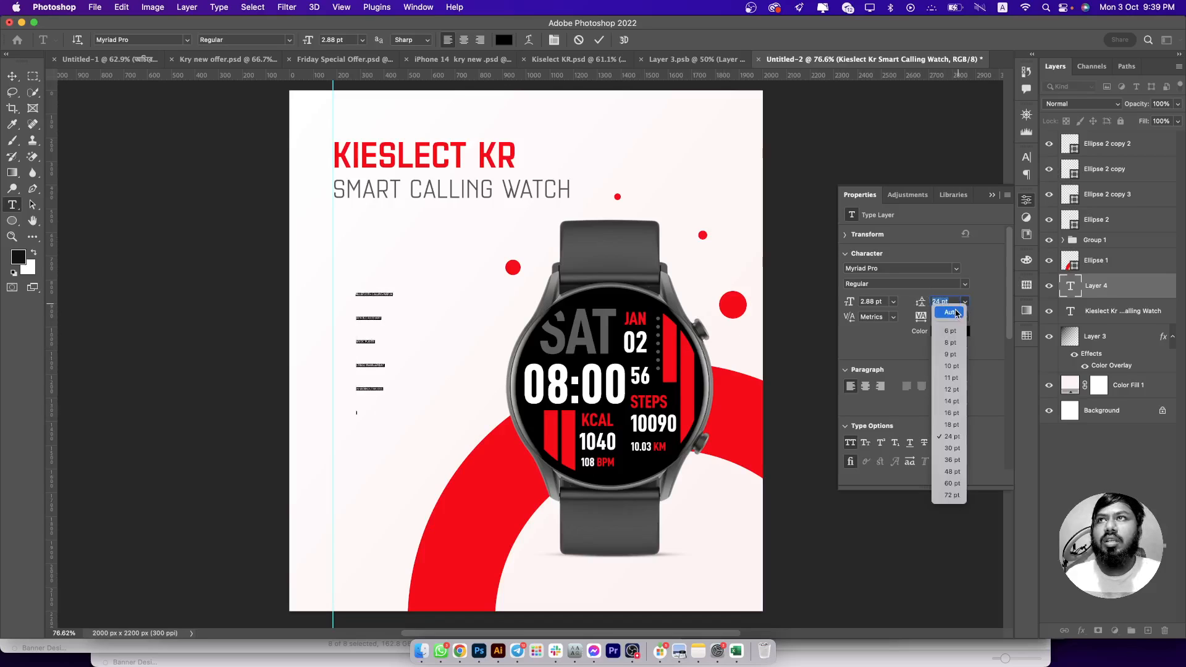
pyautogui.click(943, 307)
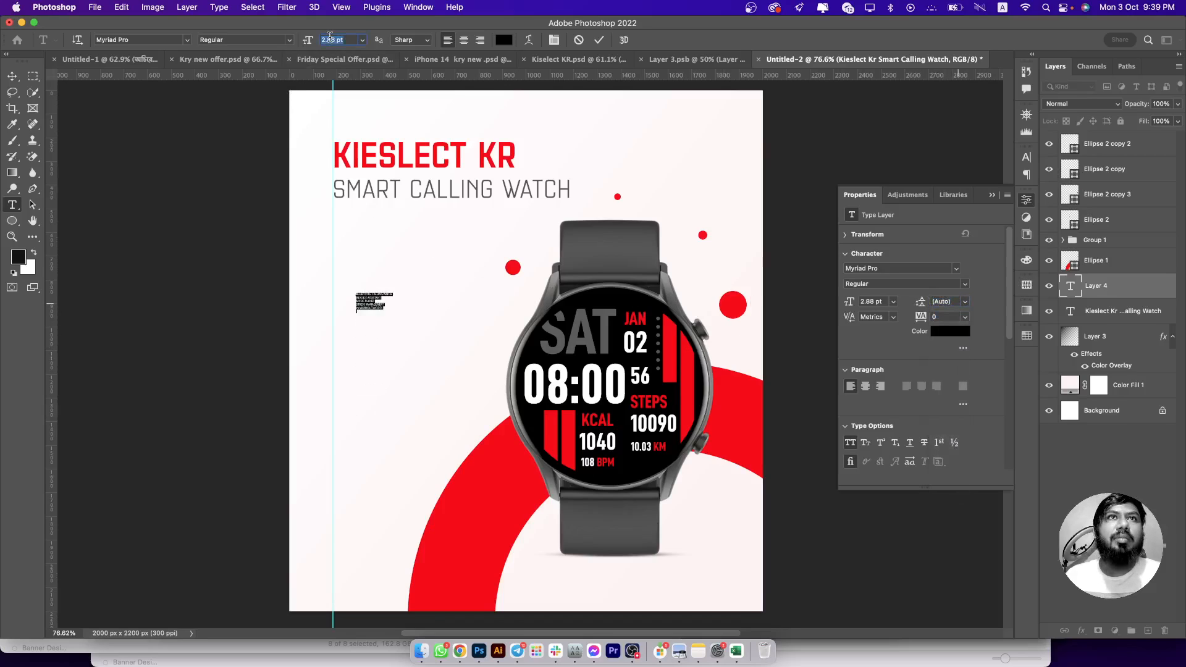
pyautogui.write('17')
pyautogui.press('Return')
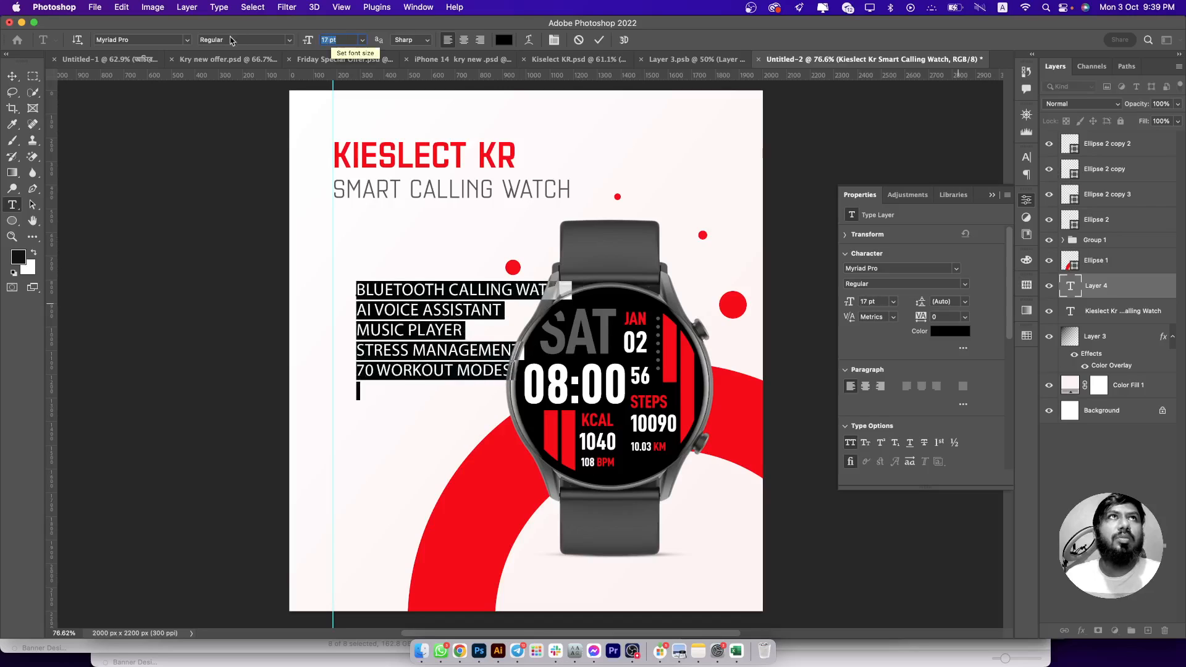
# - Set the feature list in the Necia Bold Unicase font
pyautogui.click(135, 37)
pyautogui.write('nec')
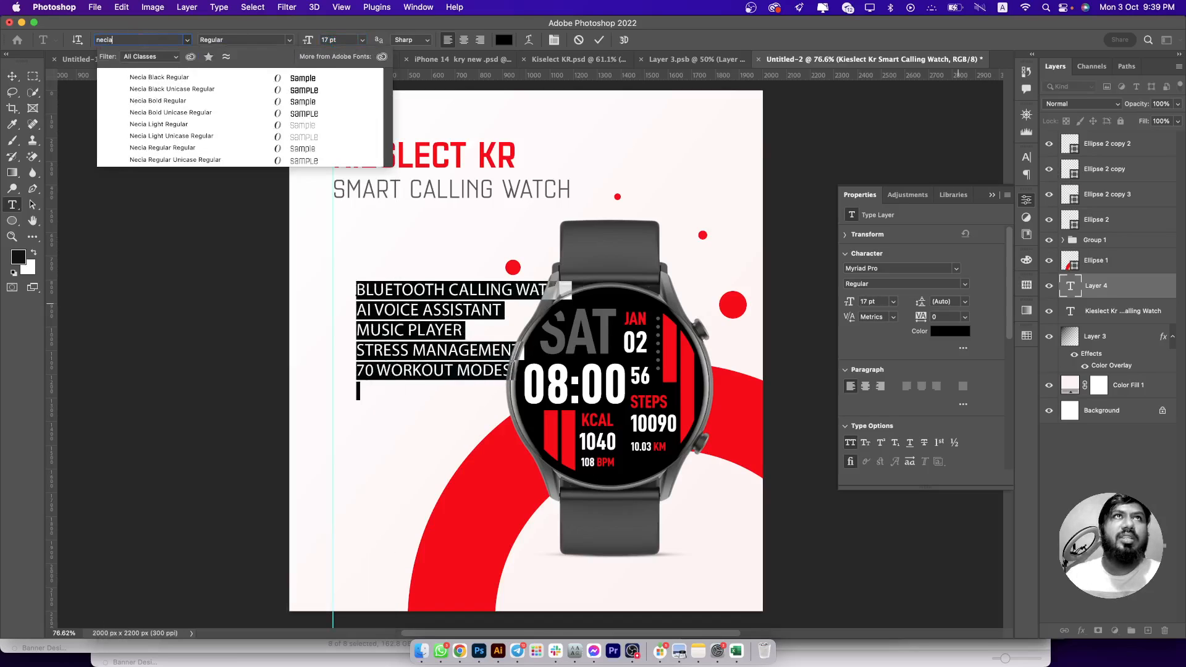
pyautogui.write('ia')
pyautogui.click(258, 114)
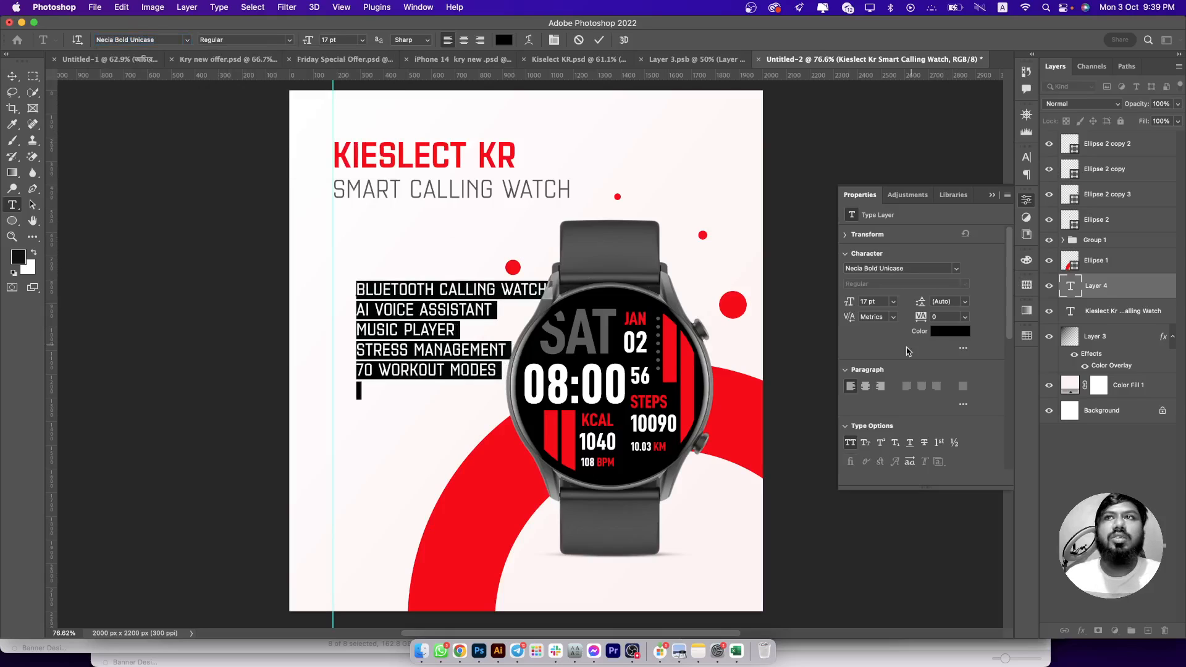
# - Toggle All Caps on the feature list to compare the letterforms, leaving it off
pyautogui.click(850, 442)
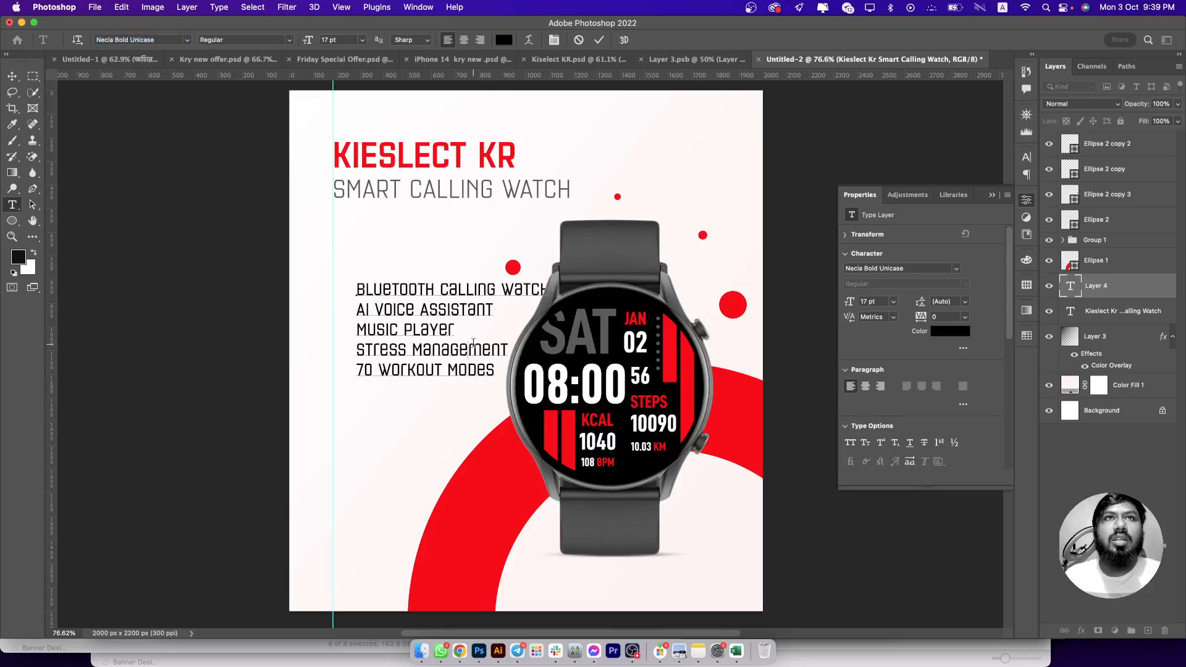
pyautogui.click(852, 445)
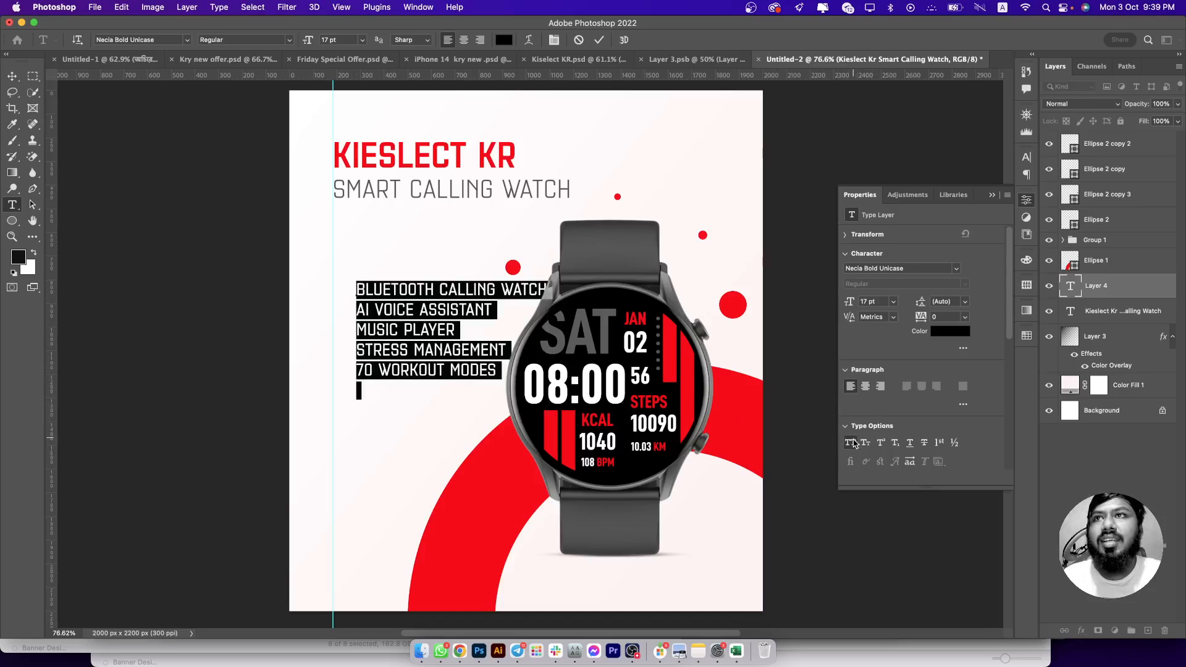
pyautogui.click(850, 442)
pyautogui.click(368, 314)
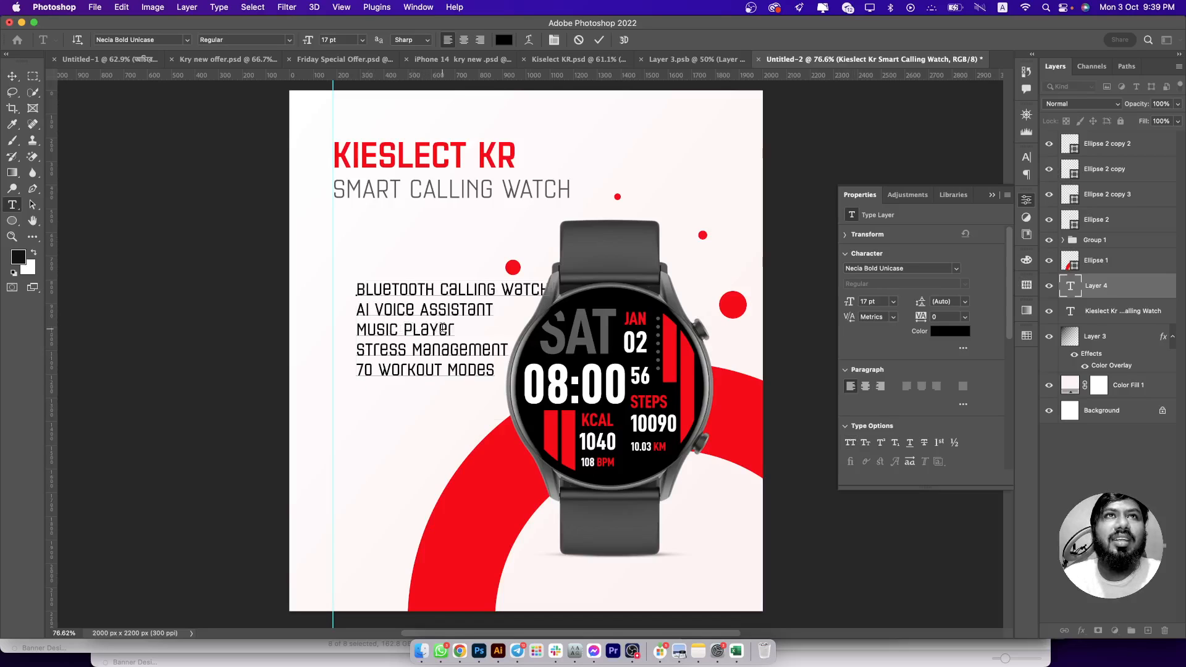
pyautogui.press('super+a')
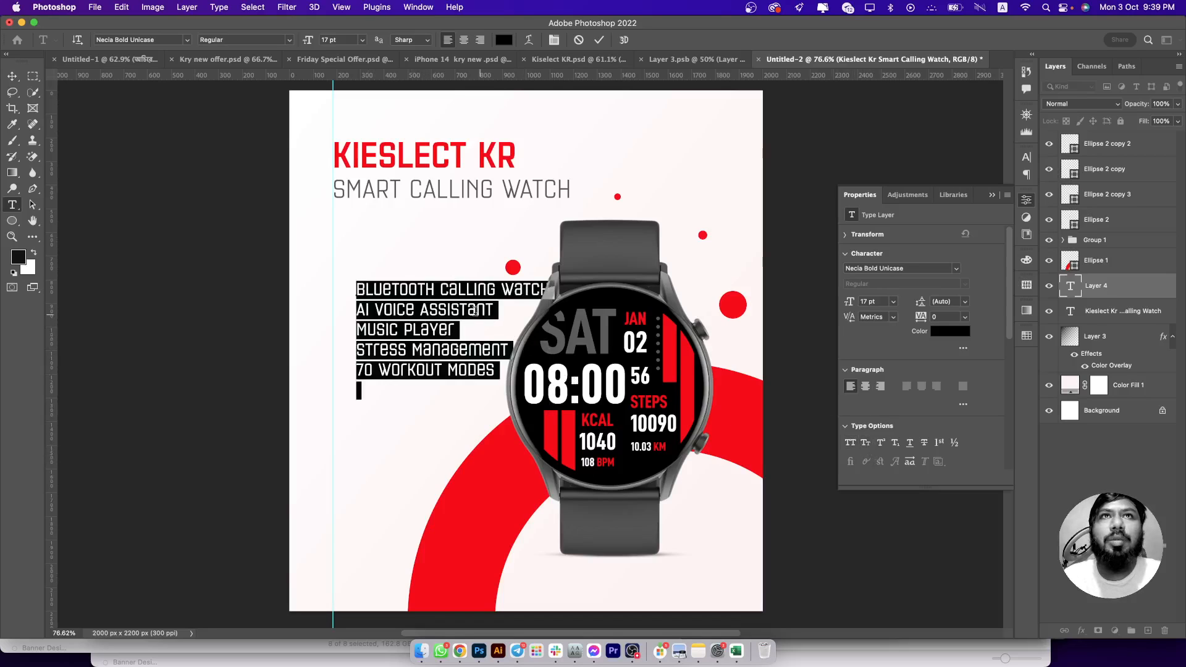
# - Examine the unicase lettering of the individual feature lines close up
pyautogui.click(476, 312)
pyautogui.press('super+plus')
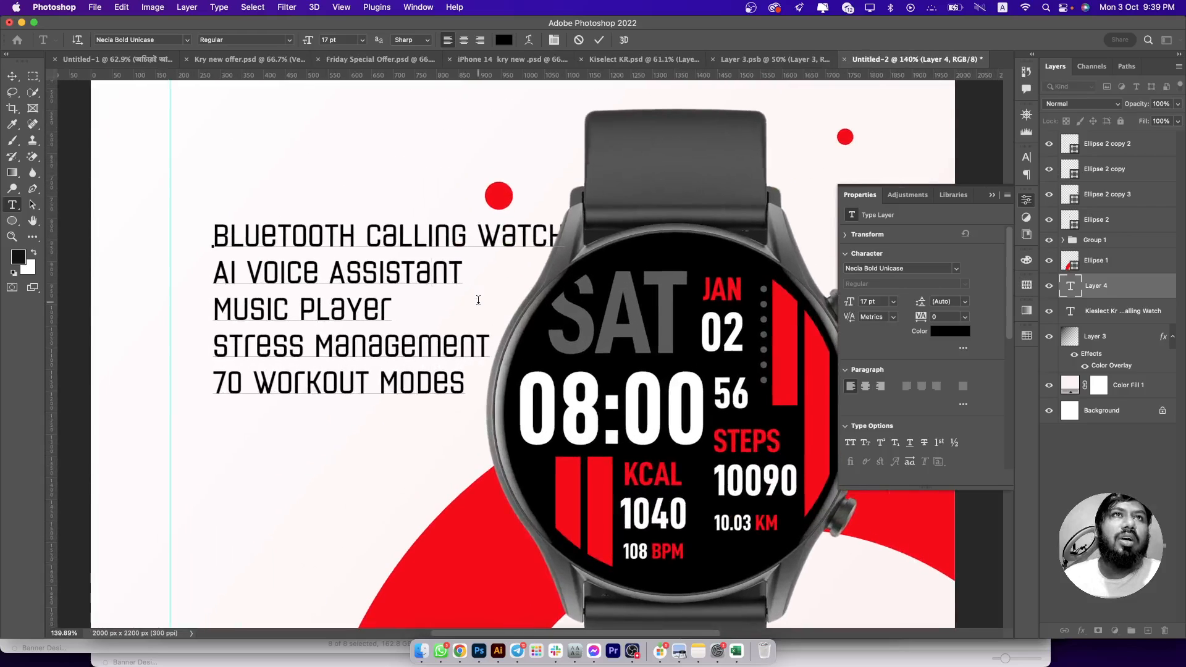
pyautogui.moveTo(402, 303); pyautogui.dragTo(181, 309)
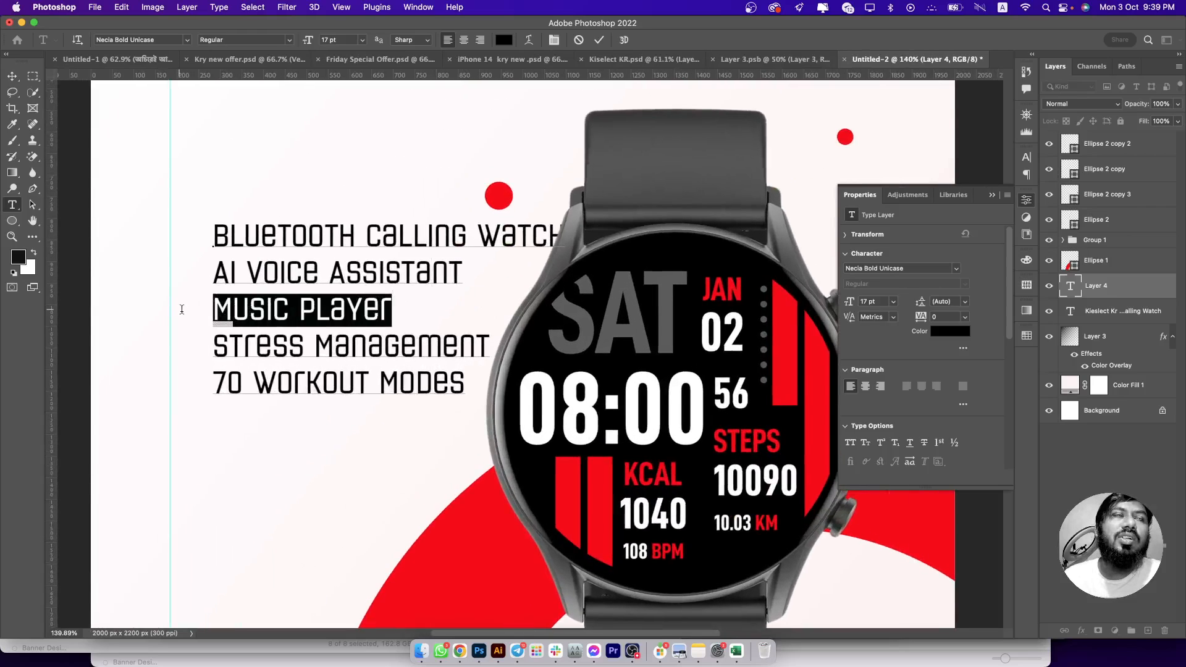
pyautogui.click(249, 276)
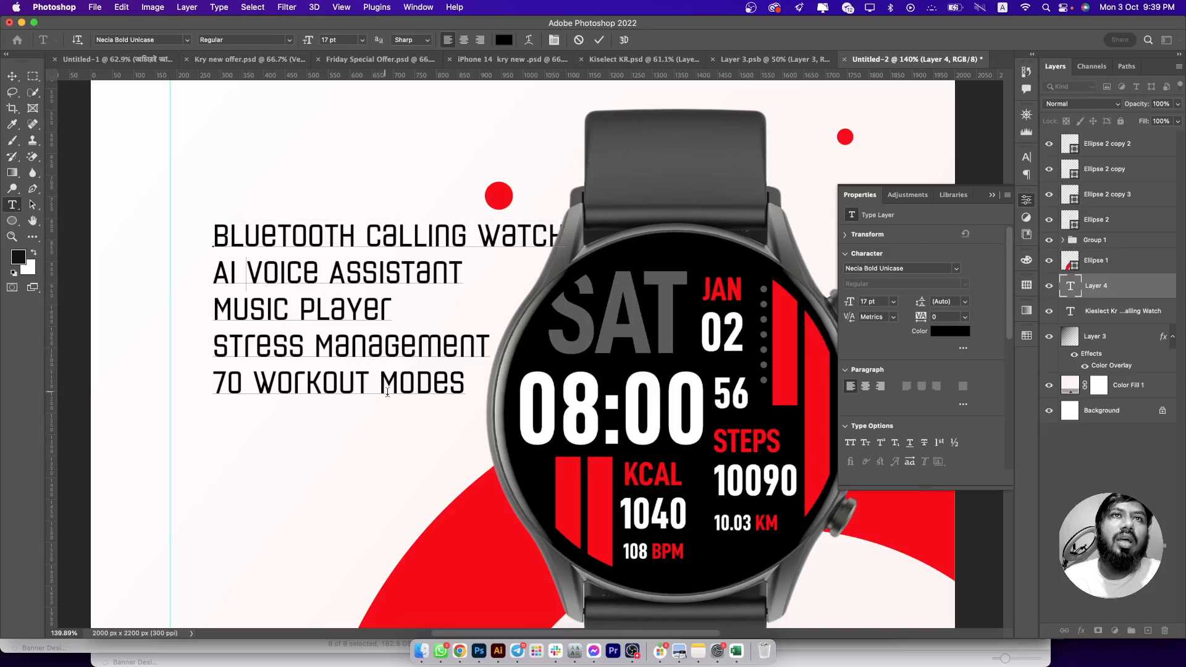
pyautogui.moveTo(475, 381); pyautogui.dragTo(199, 344)
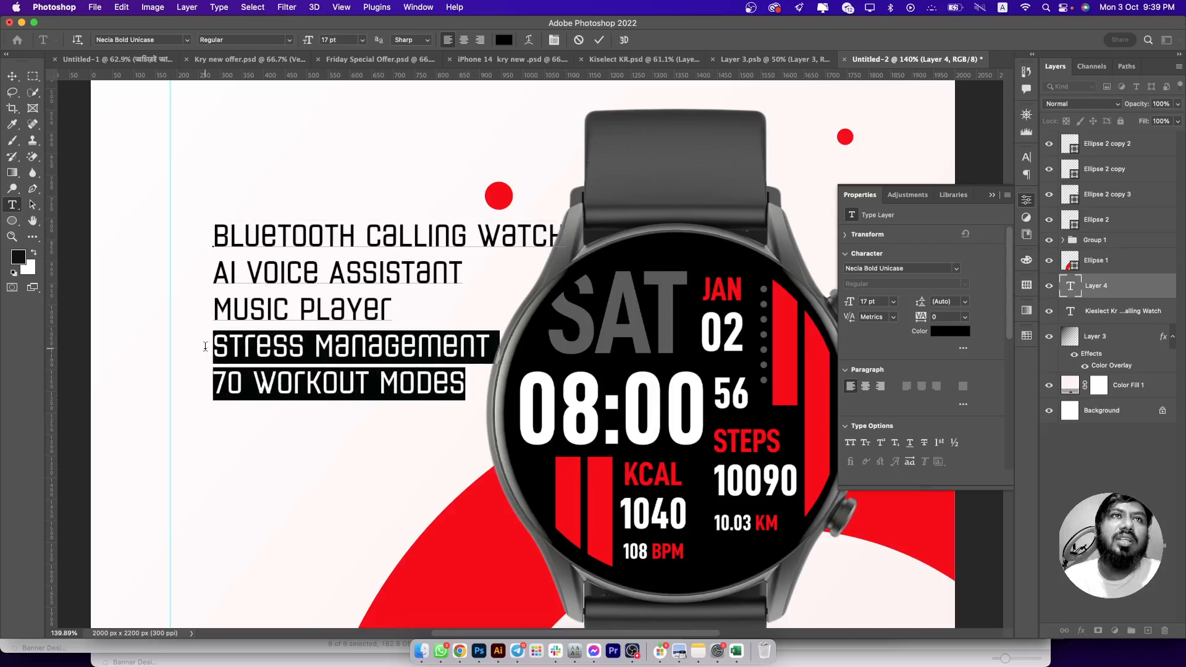
pyautogui.click(309, 380)
pyautogui.moveTo(217, 238); pyautogui.dragTo(471, 383)
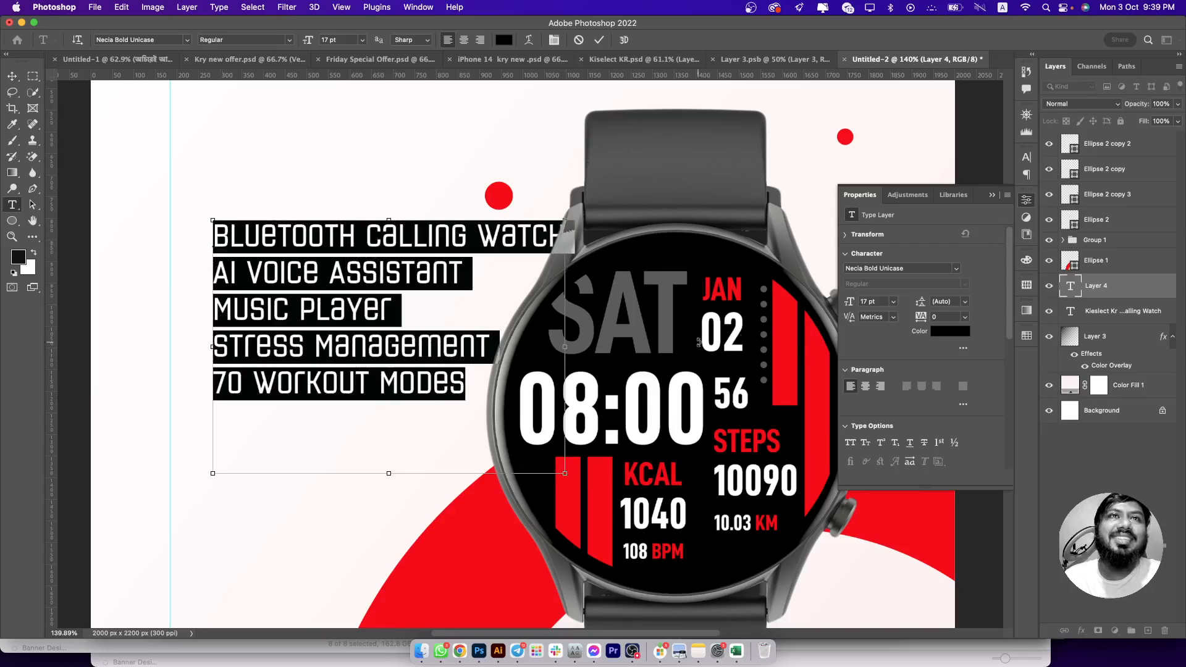
# - Turn All Caps back on for the whole feature list
pyautogui.click(851, 442)
pyautogui.click(461, 275)
pyautogui.press('super+a')
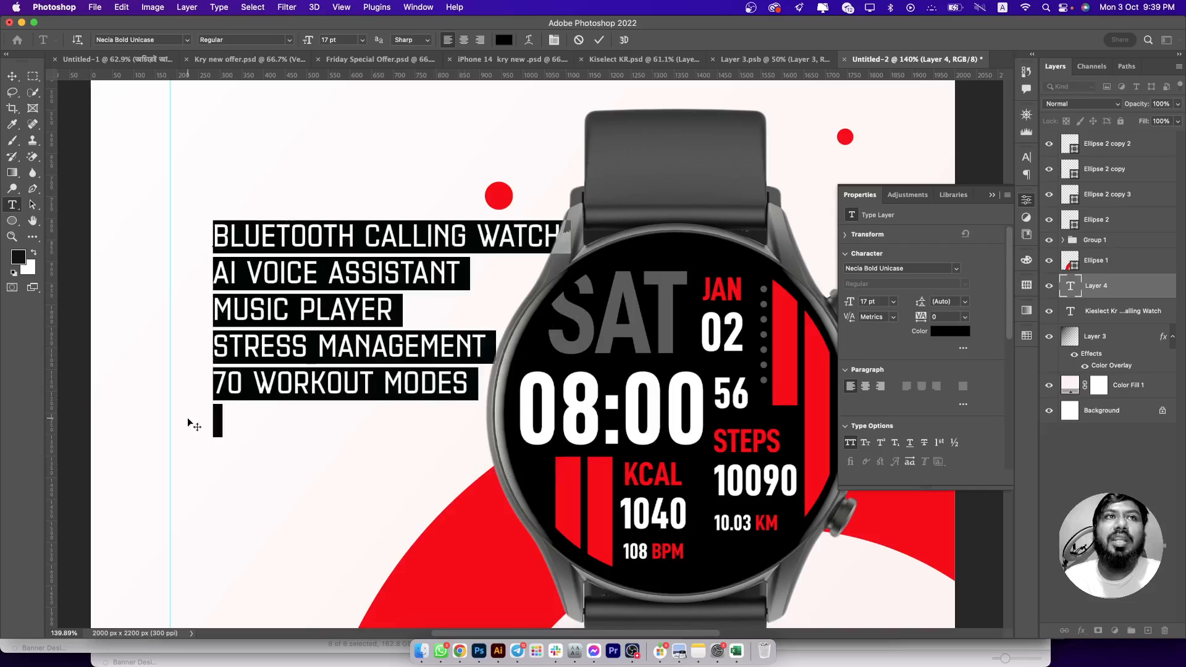
# - Increase the leading of all the feature list lines to 26 pt
pyautogui.click(235, 429)
pyautogui.press('super+a')
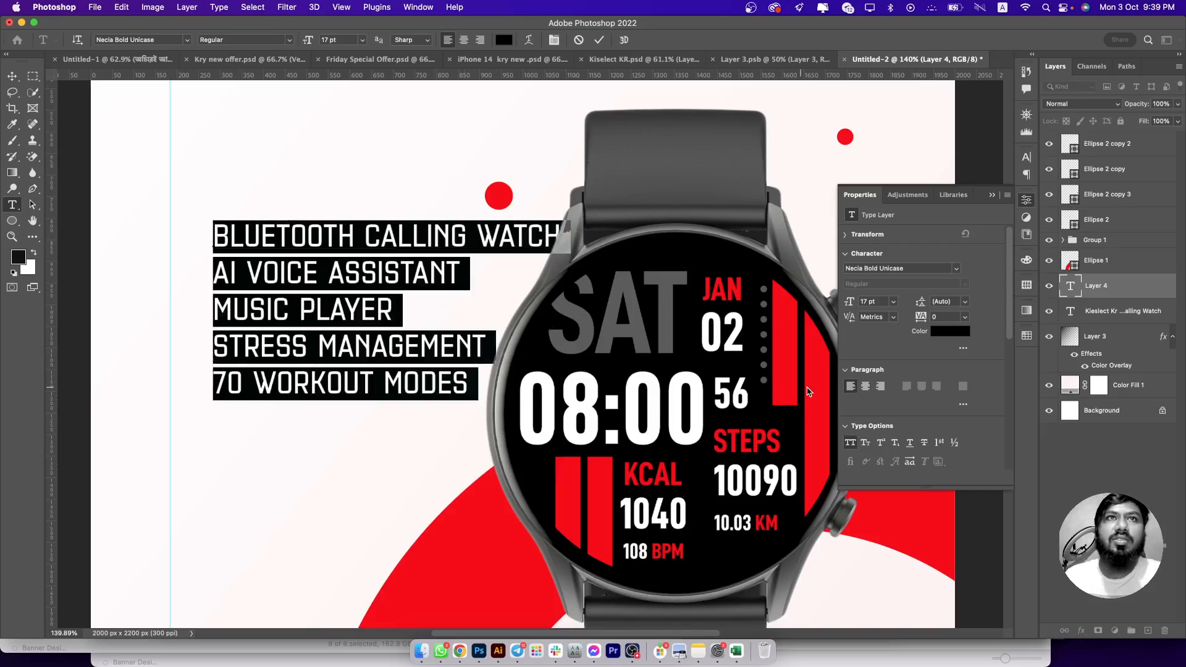
pyautogui.click(945, 301)
pyautogui.write('24')
pyautogui.press('Return')
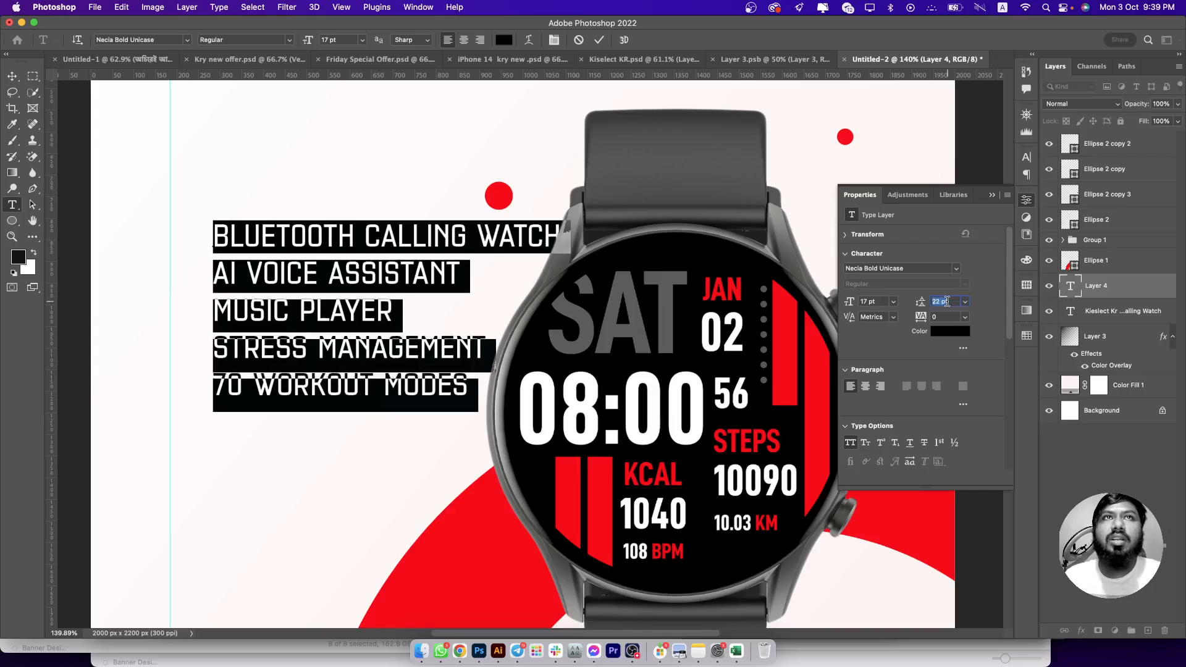
pyautogui.press('Up')
pyautogui.press('Up')
# - Recolour the whole feature list with the dark grey sampled from the watch strap
pyautogui.click(504, 40)
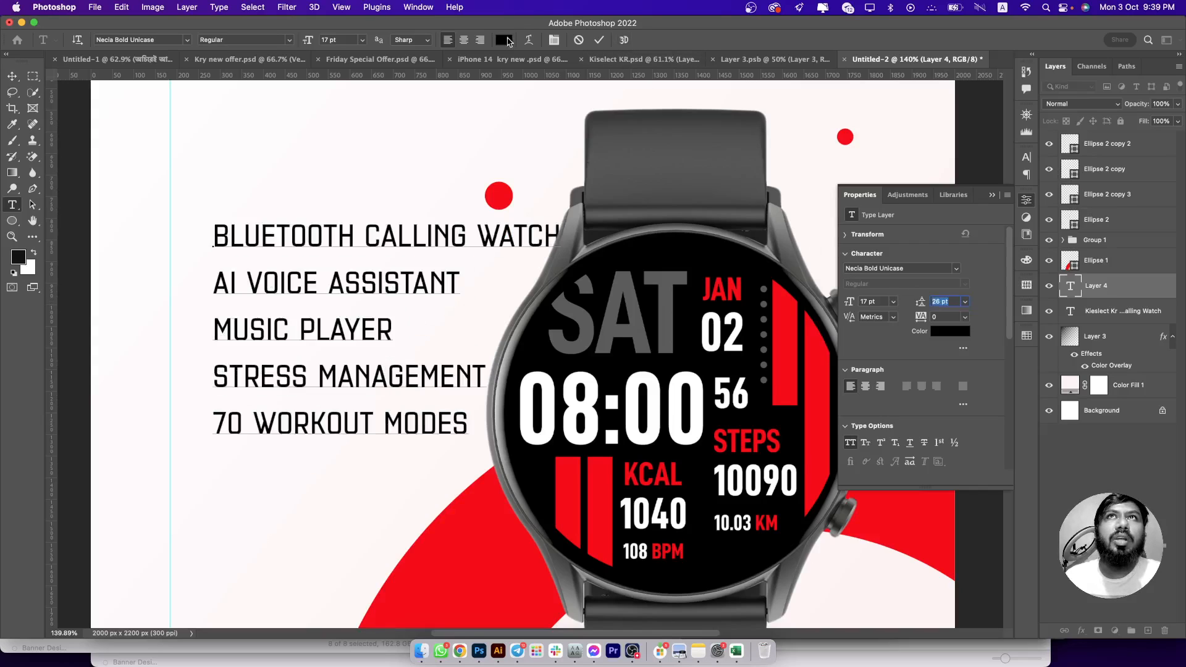
pyautogui.click(648, 178)
pyautogui.click(1024, 380)
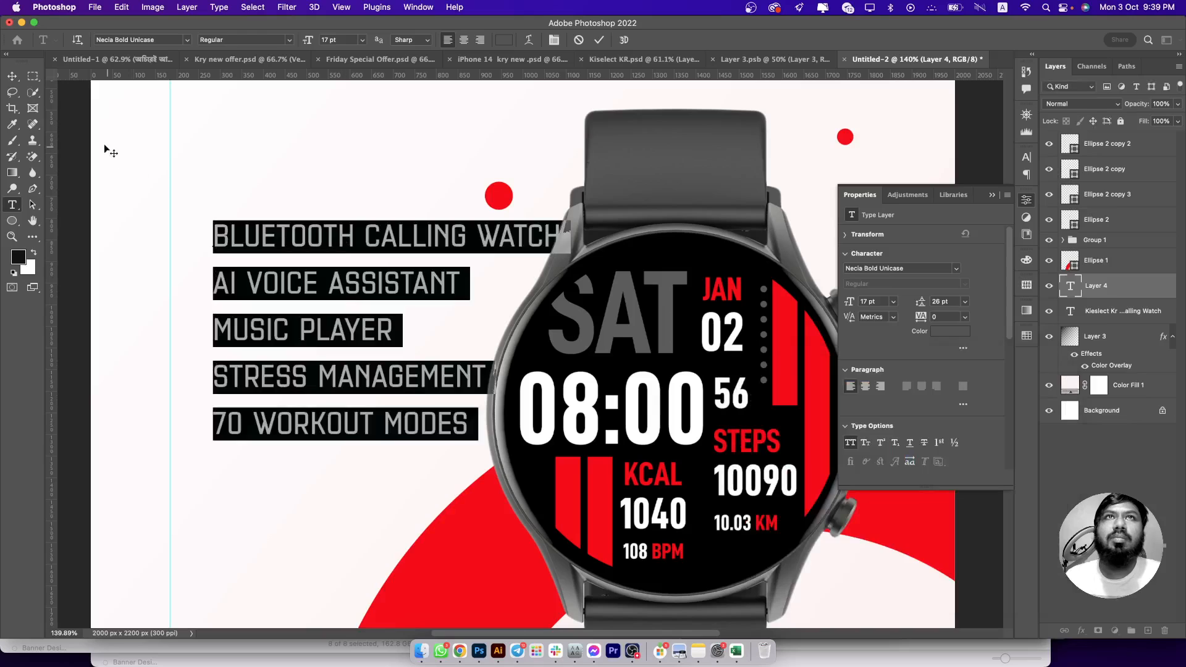
pyautogui.click(12, 77)
# - Scale the feature list down to about 12.2 pt and move it up closer beneath the subheading
pyautogui.scroll(-5, 442, 432)
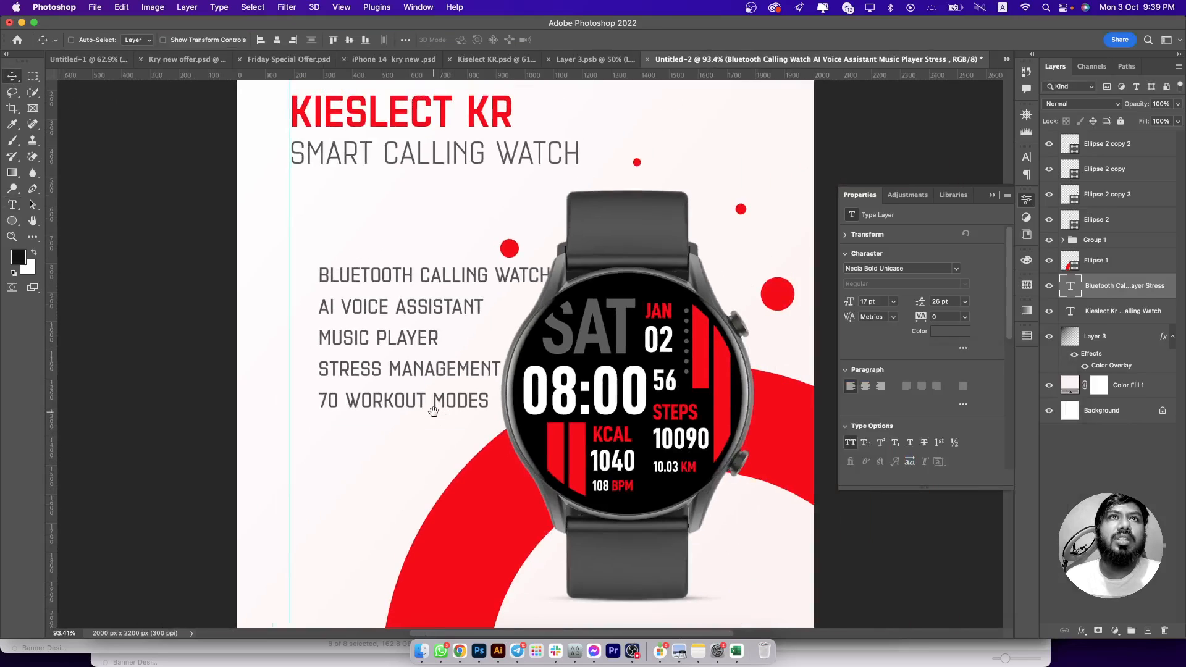
pyautogui.press('super+t')
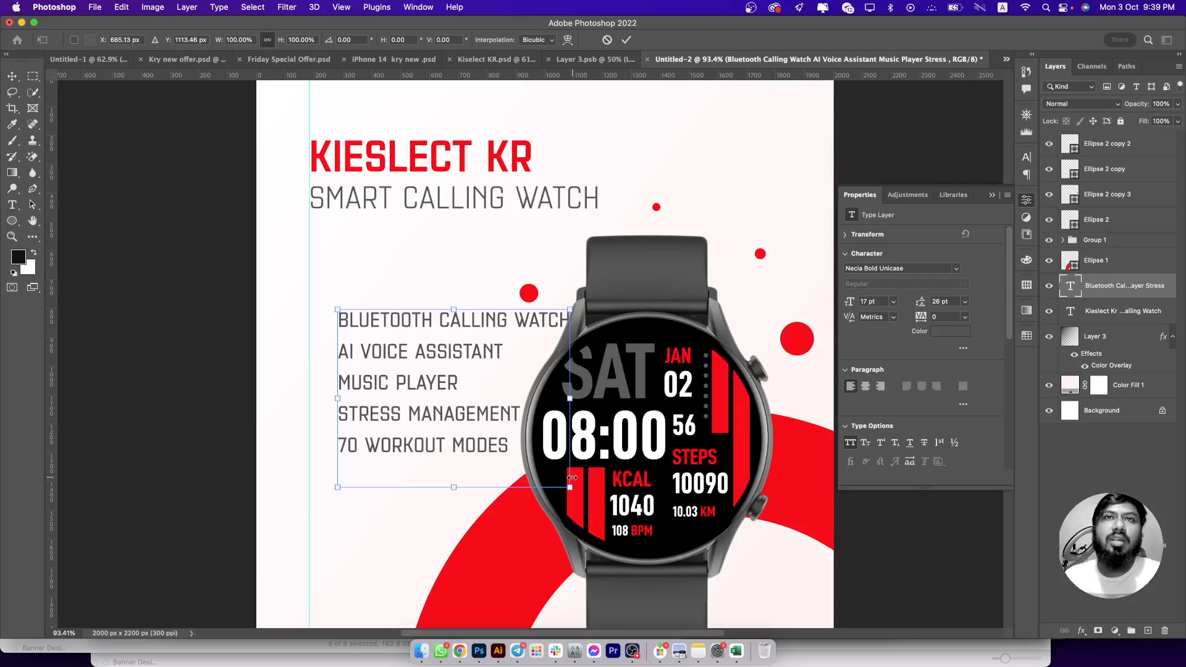
pyautogui.moveTo(570, 486); pyautogui.dragTo(507, 470)
pyautogui.press('Return')
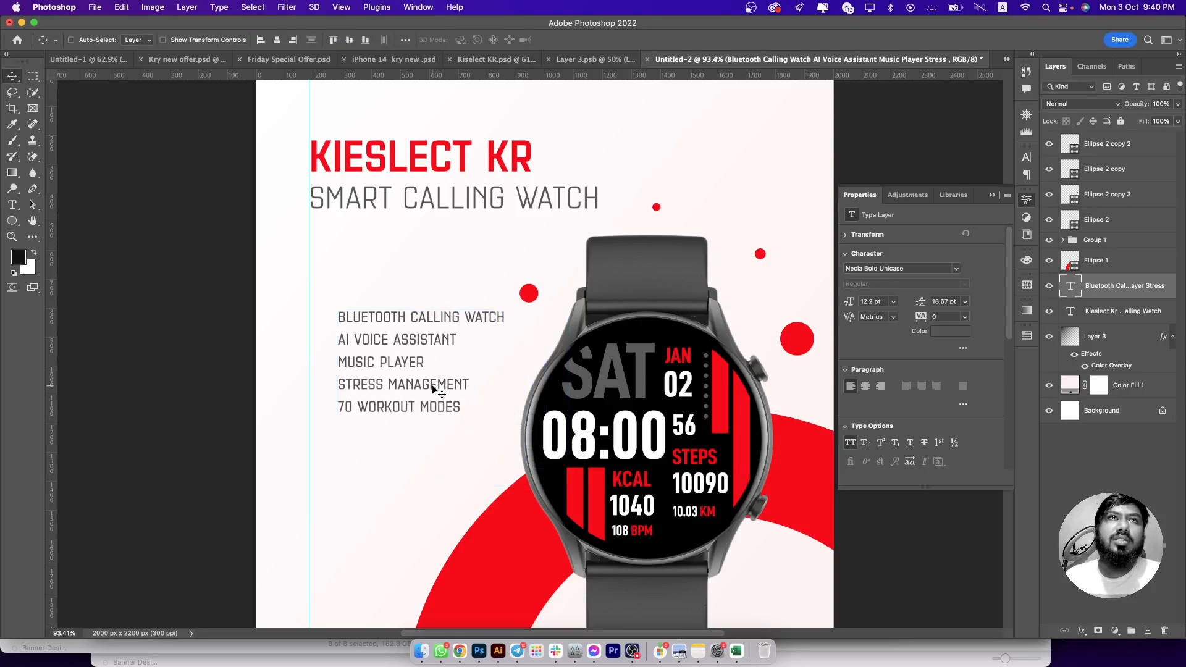
pyautogui.moveTo(427, 460); pyautogui.dragTo(415, 347)
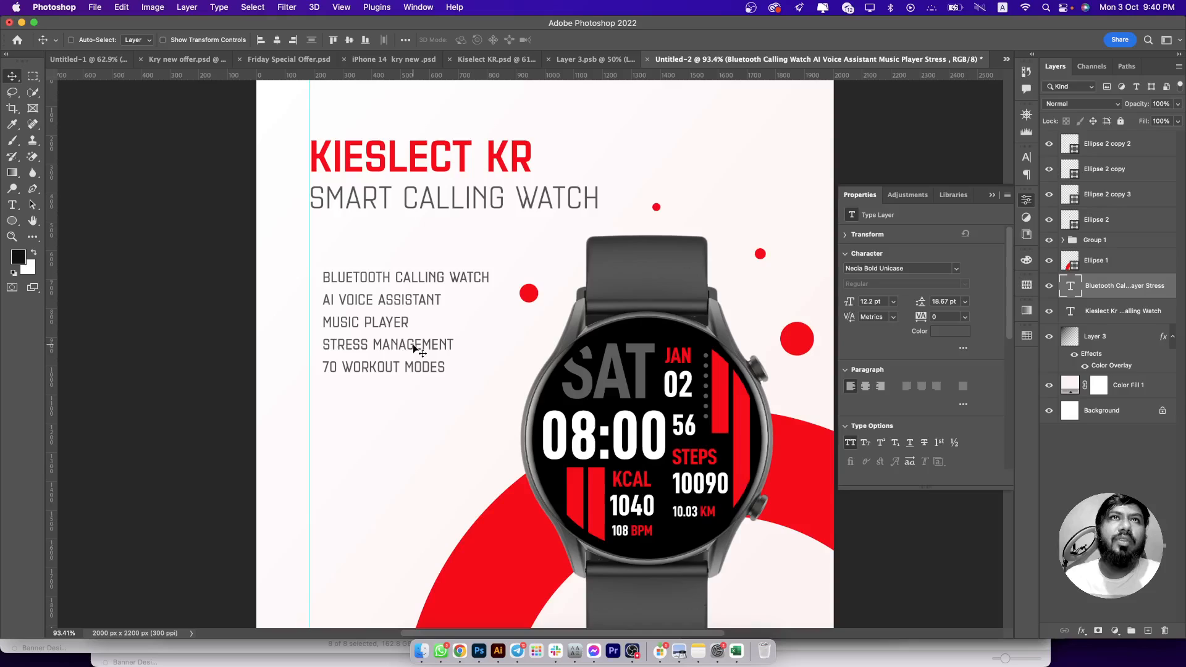
# - Draw a 20 px circular bullet beside the first feature line and fill it with grey 565656 sampled from the subheading
pyautogui.press('super+plus')
pyautogui.moveTo(355, 295); pyautogui.dragTo(505, 366)
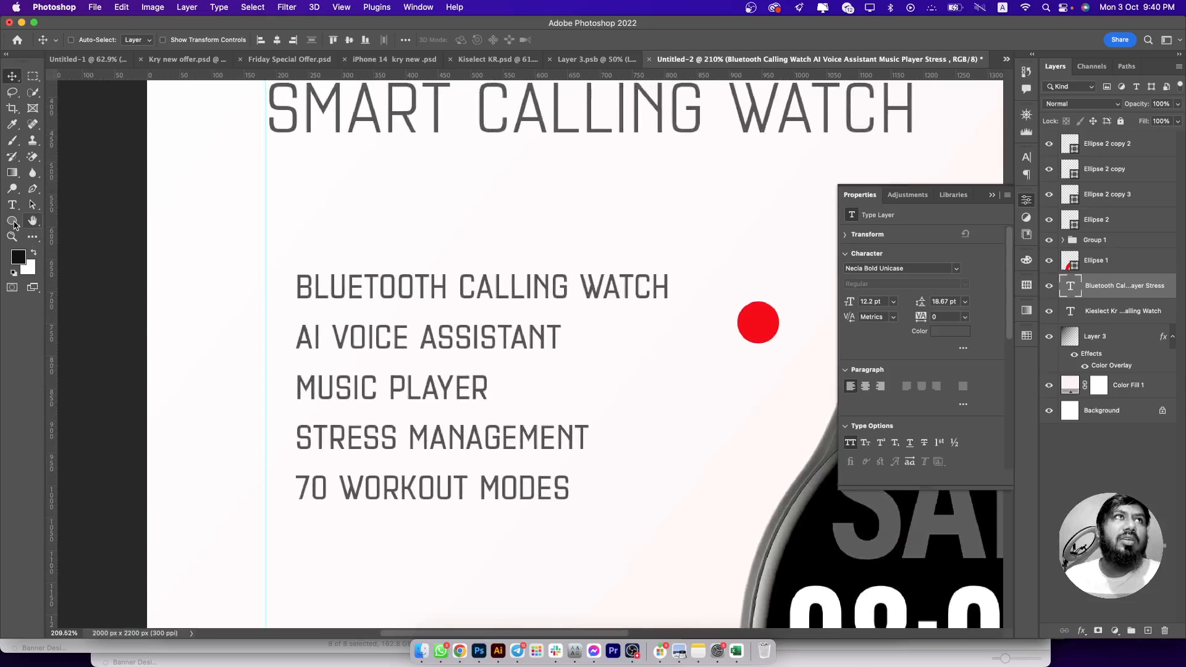
pyautogui.click(12, 220)
pyautogui.moveTo(259, 279); pyautogui.dragTo(275, 293)
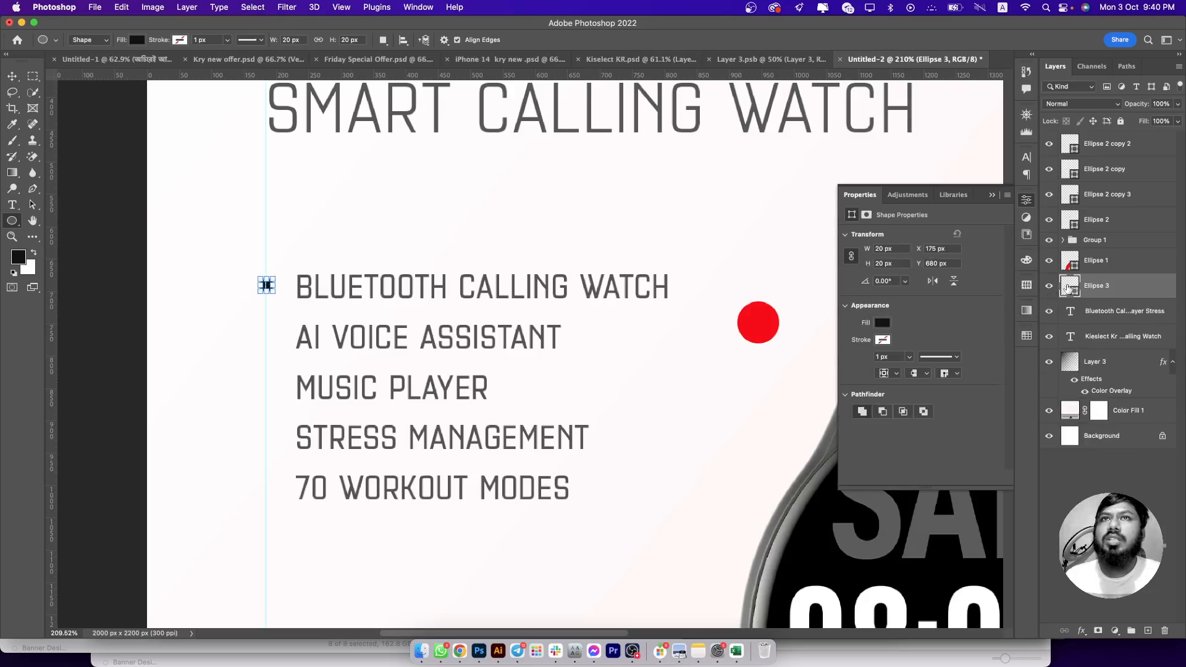
pyautogui.doubleClick(1069, 285)
pyautogui.click(508, 120)
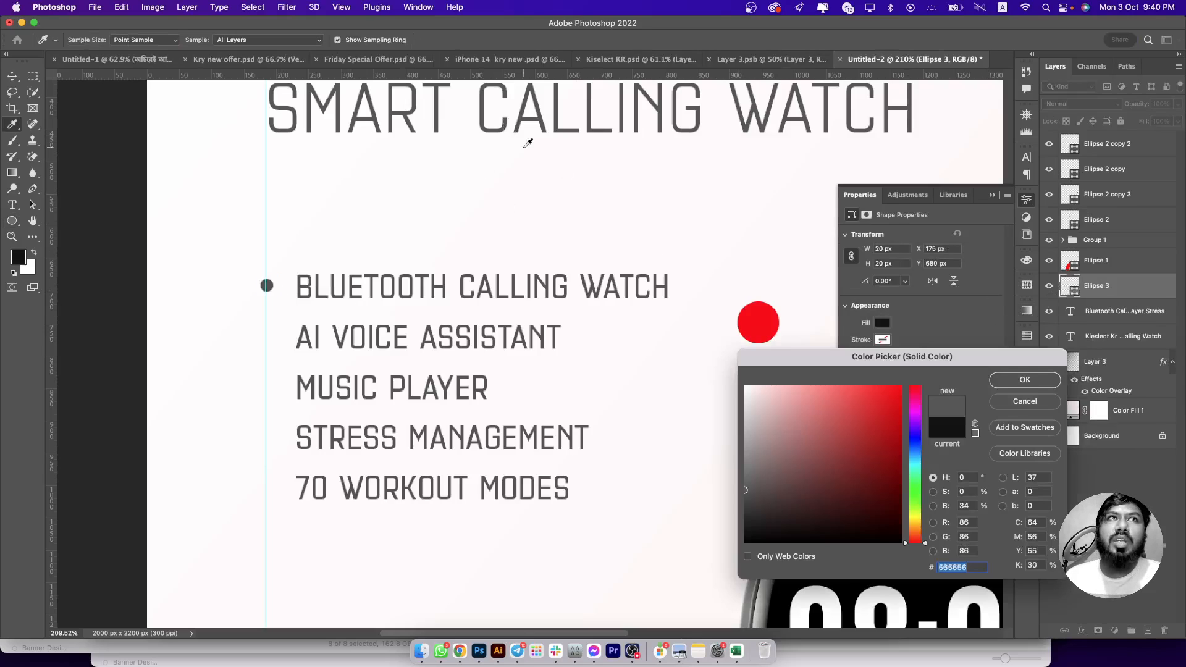
pyautogui.click(1018, 378)
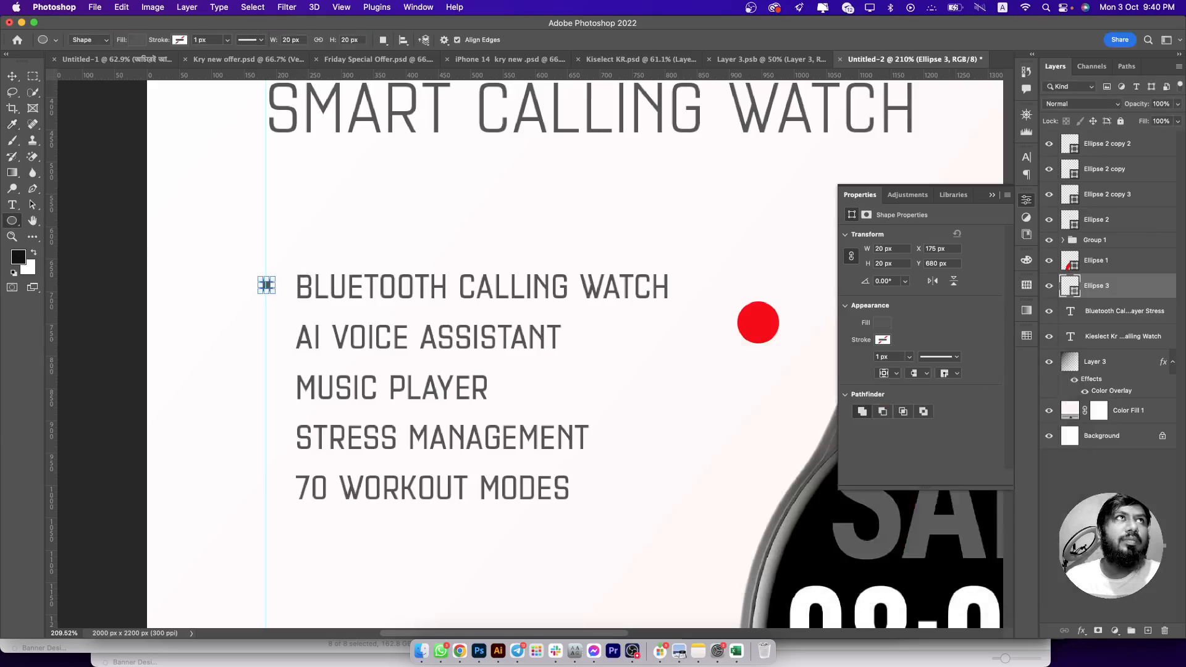
# - Give the bullet a halo by duplicating it, enlarging the copy from its centre to about 28 px and lowering its fill to 36%
pyautogui.click(12, 76)
pyautogui.press('super+plus')
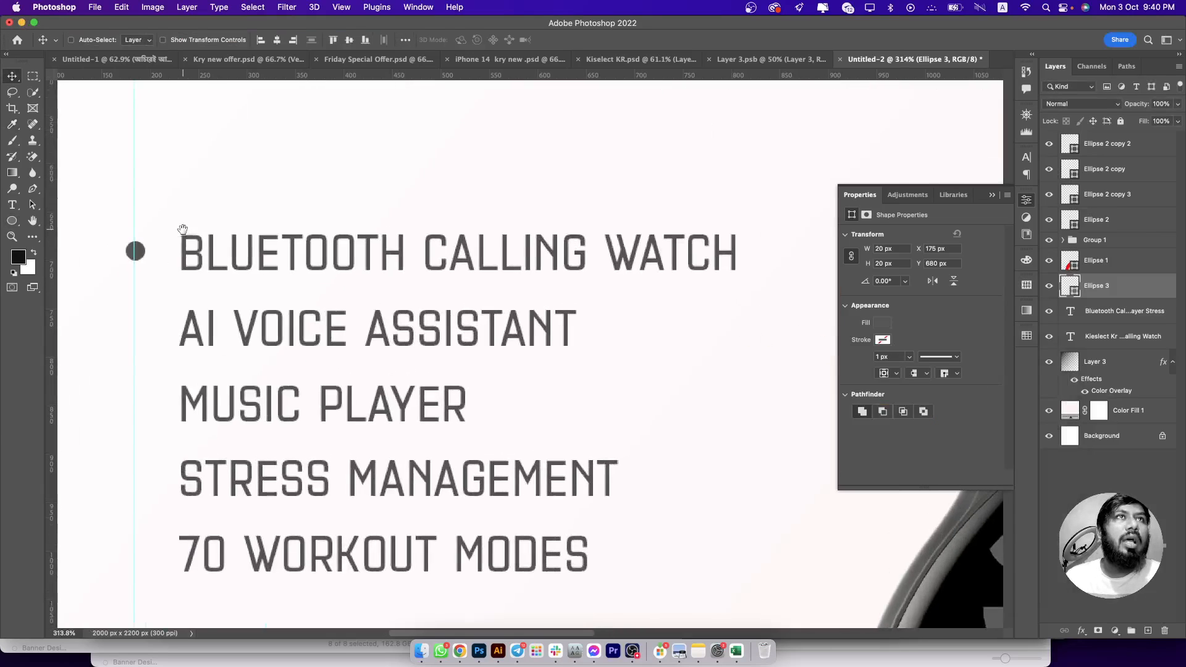
pyautogui.moveTo(183, 228); pyautogui.dragTo(633, 407)
pyautogui.press('super+j')
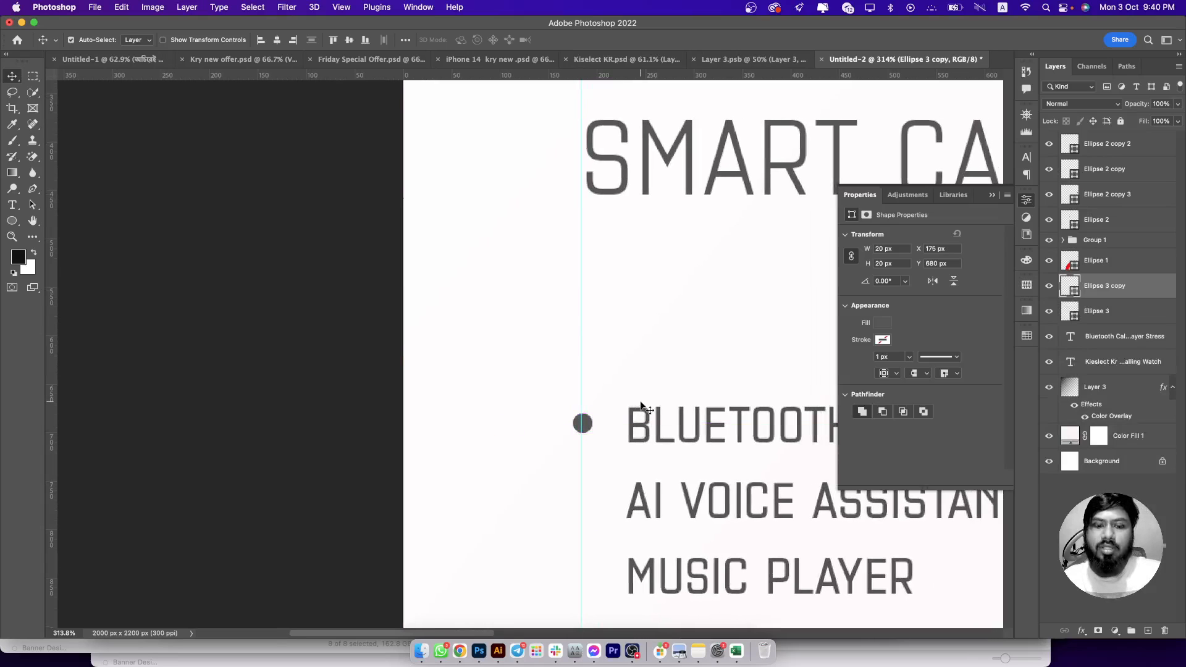
pyautogui.press('super+t')
pyautogui.scroll(5, 640, 402)
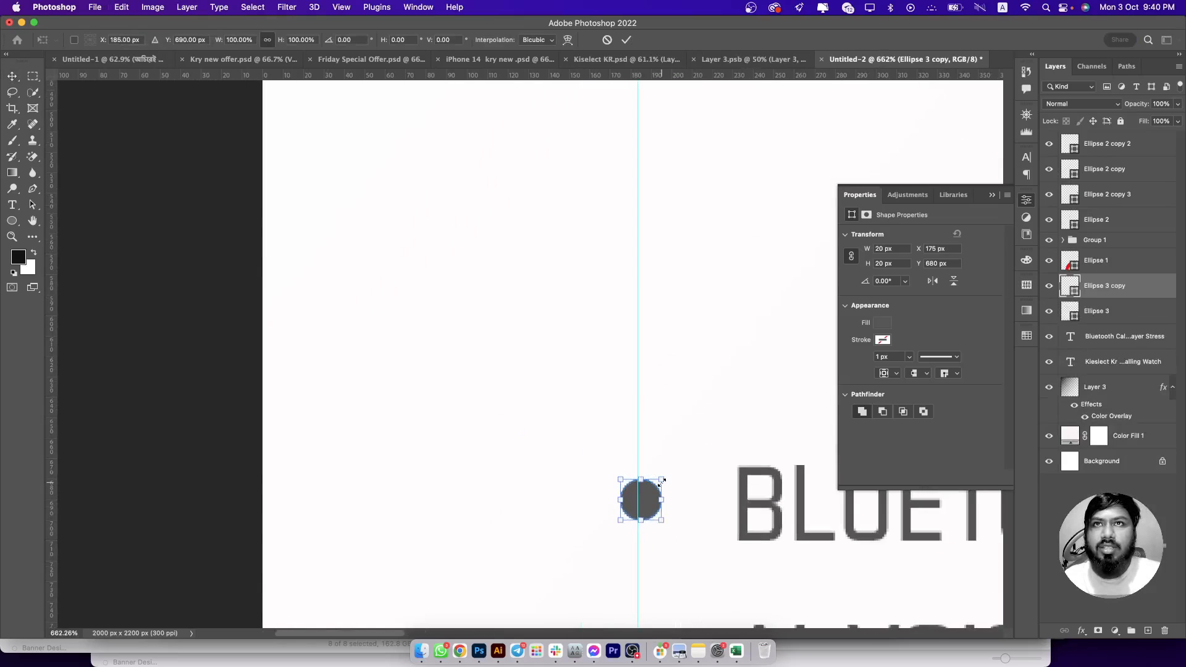
pyautogui.moveTo(661, 479); pyautogui.dragTo(672, 473)
pyautogui.press('Return')
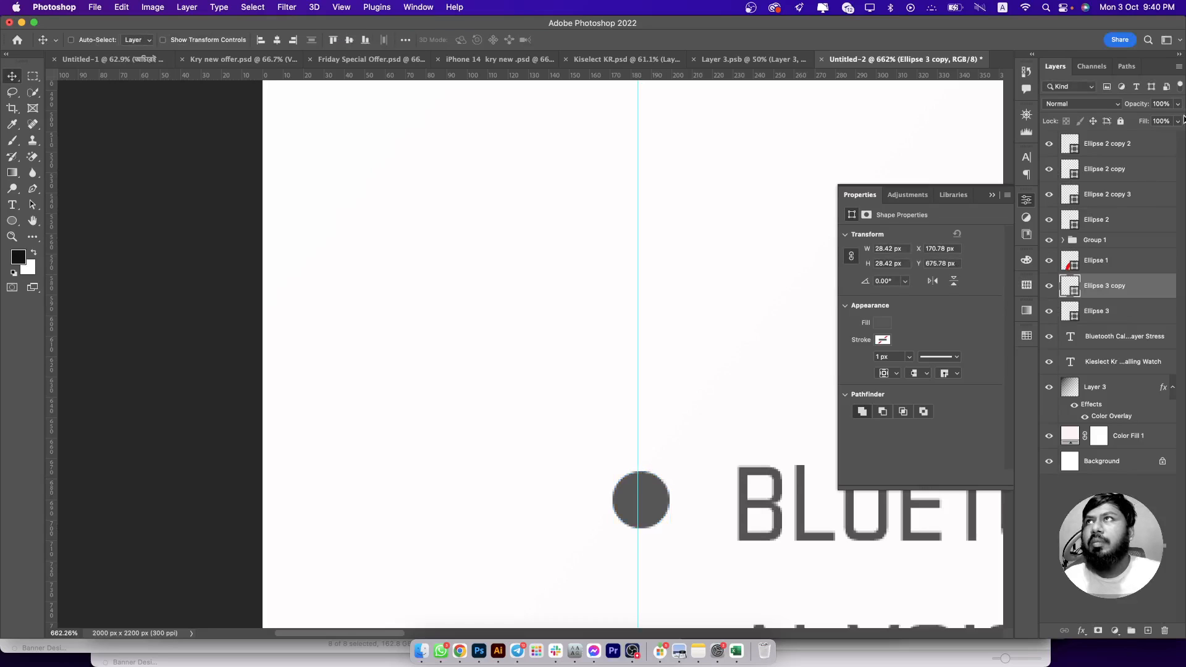
pyautogui.click(1178, 121)
pyautogui.moveTo(1179, 136); pyautogui.dragTo(1140, 136)
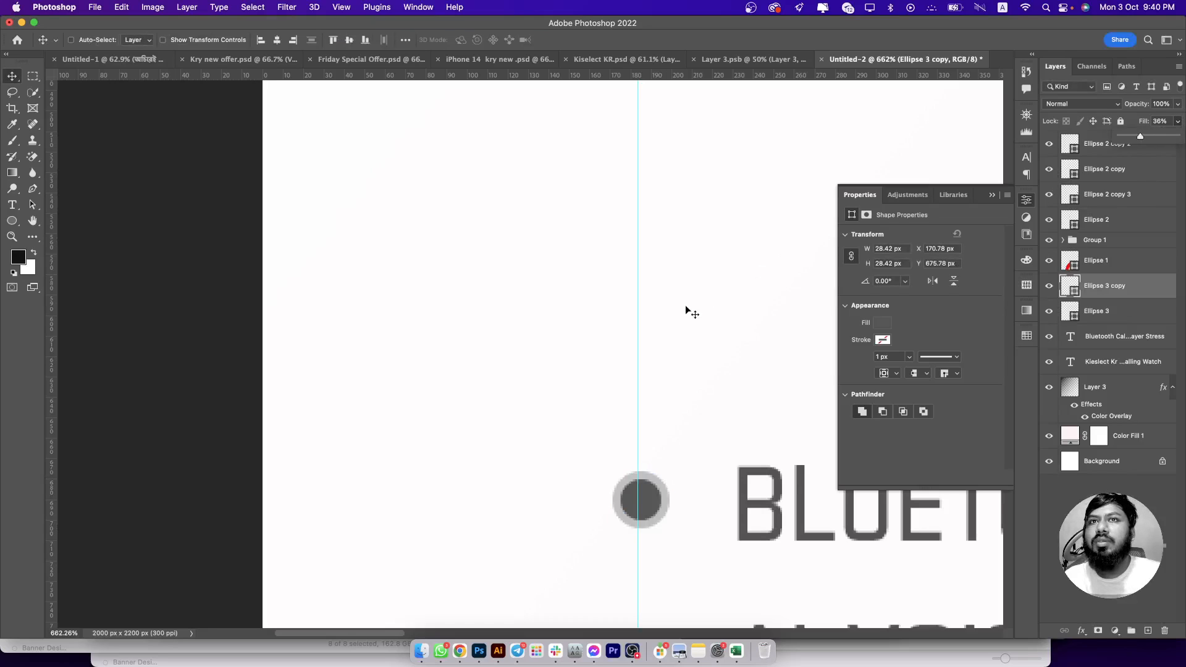
# - Group the two bullet circles and place a copy of the group beside each of the other four feature lines
pyautogui.scroll(-6, 673, 318)
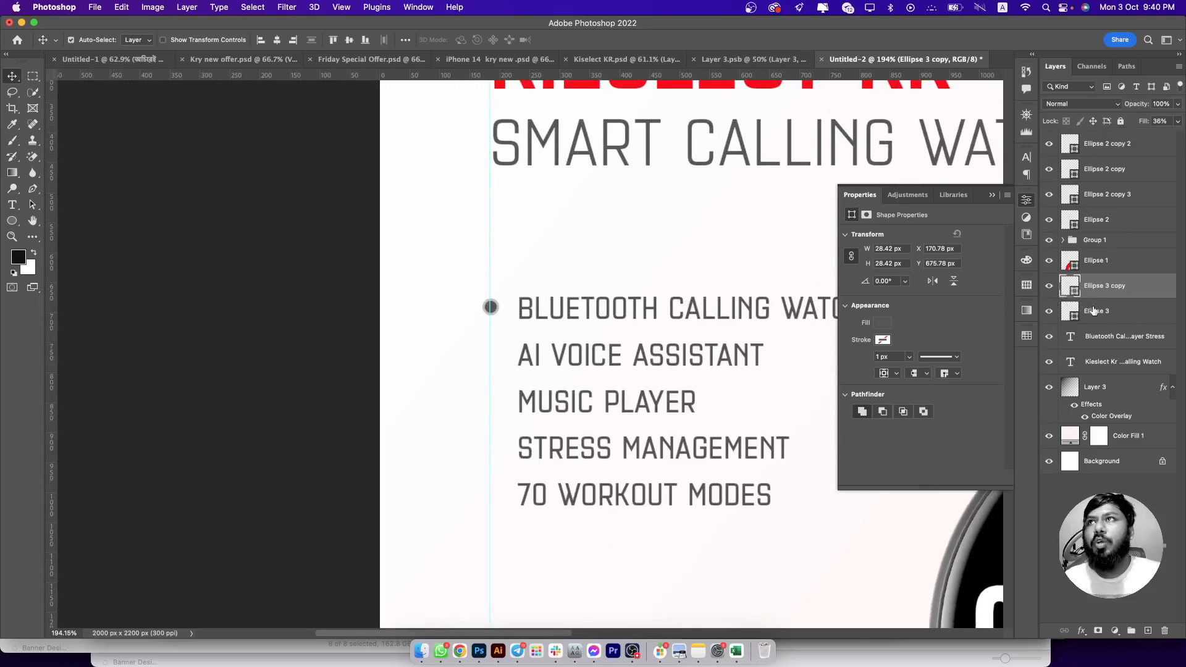
pyautogui.keyDown('shift'); pyautogui.click(1094, 310); pyautogui.keyUp('shift')
pyautogui.press('super+g')
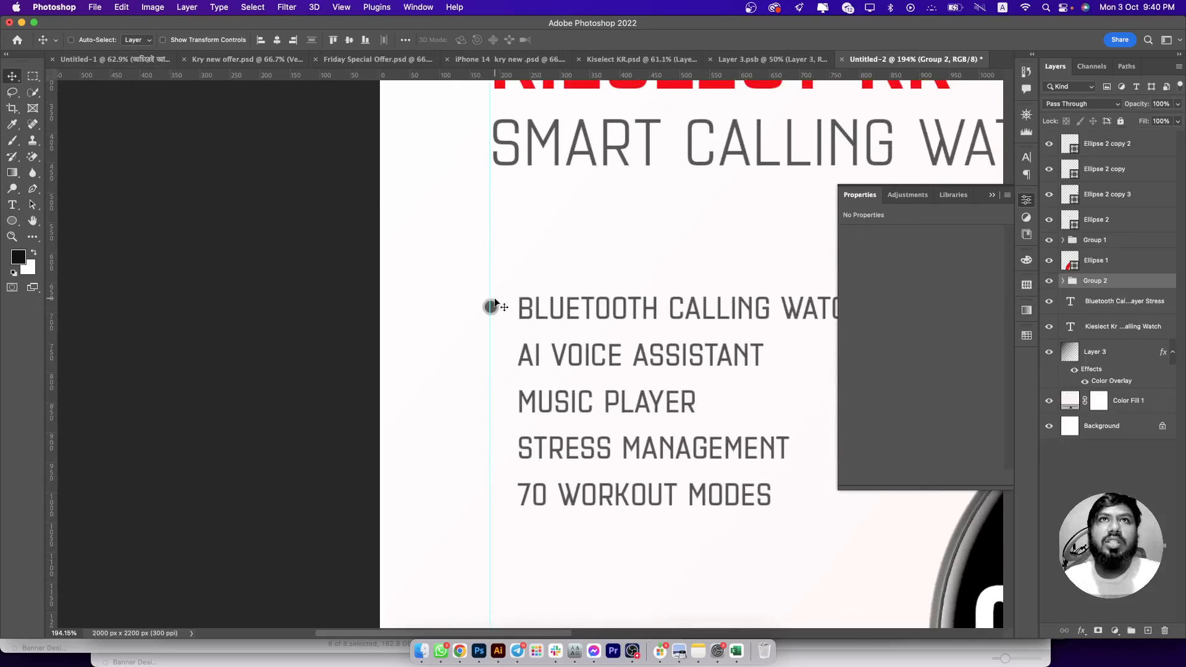
pyautogui.moveTo(496, 303); pyautogui.dragTo(497, 500)
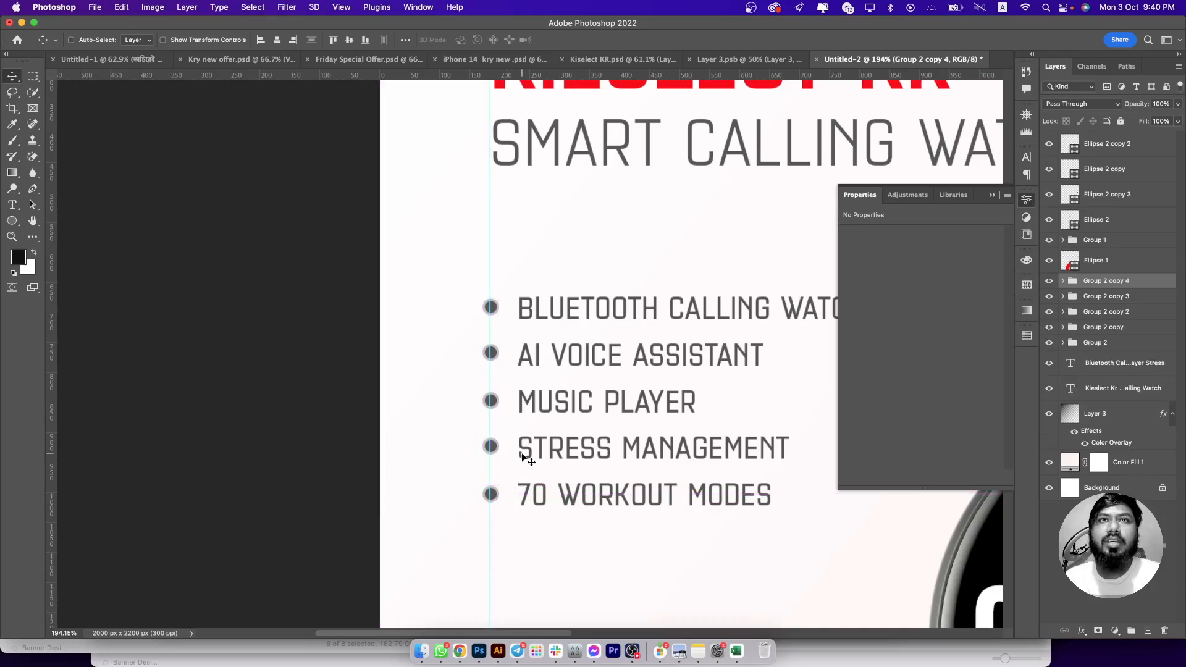
# - Hide the guides and group all the bullets together with the feature list text
pyautogui.press('super+0')
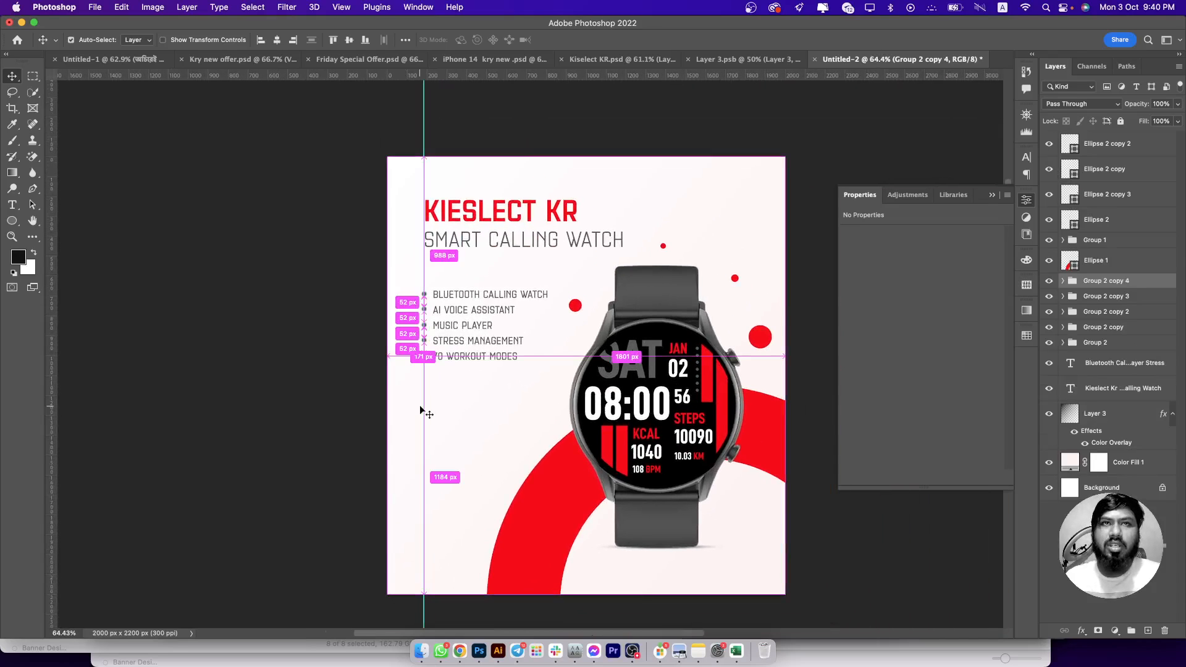
pyautogui.press('super+;')
pyautogui.moveTo(454, 334); pyautogui.dragTo(413, 335)
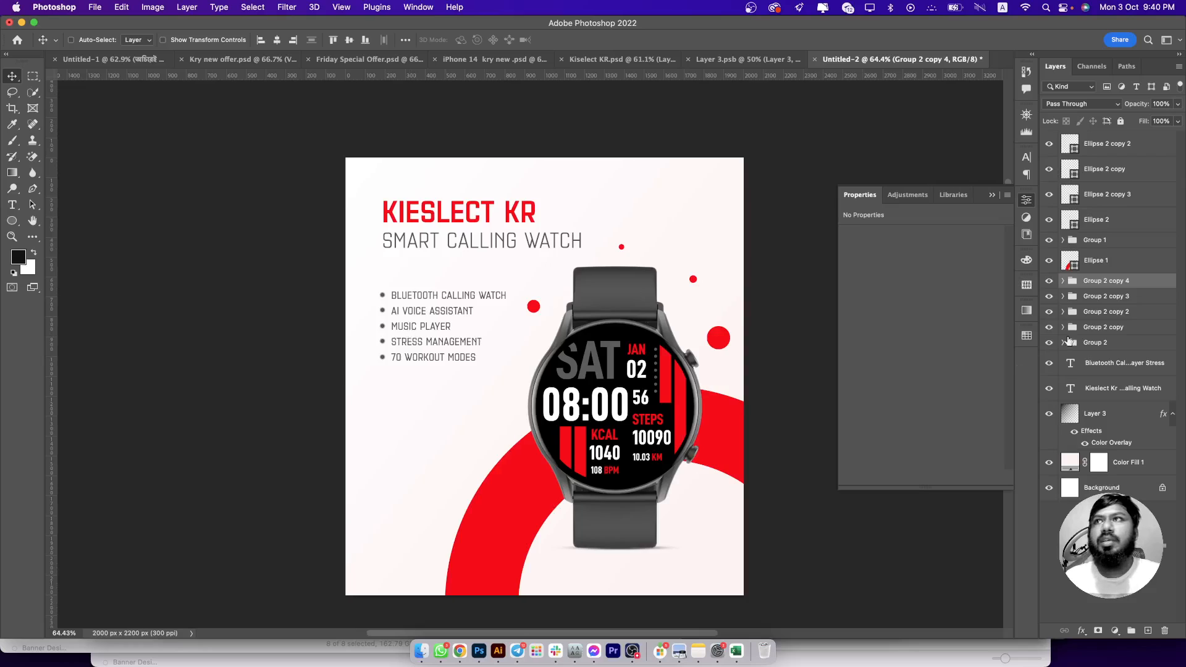
pyautogui.keyDown('shift'); pyautogui.click(1097, 342); pyautogui.keyUp('shift')
pyautogui.keyDown('shift'); pyautogui.click(1105, 365); pyautogui.keyUp('shift')
pyautogui.press('super+g')
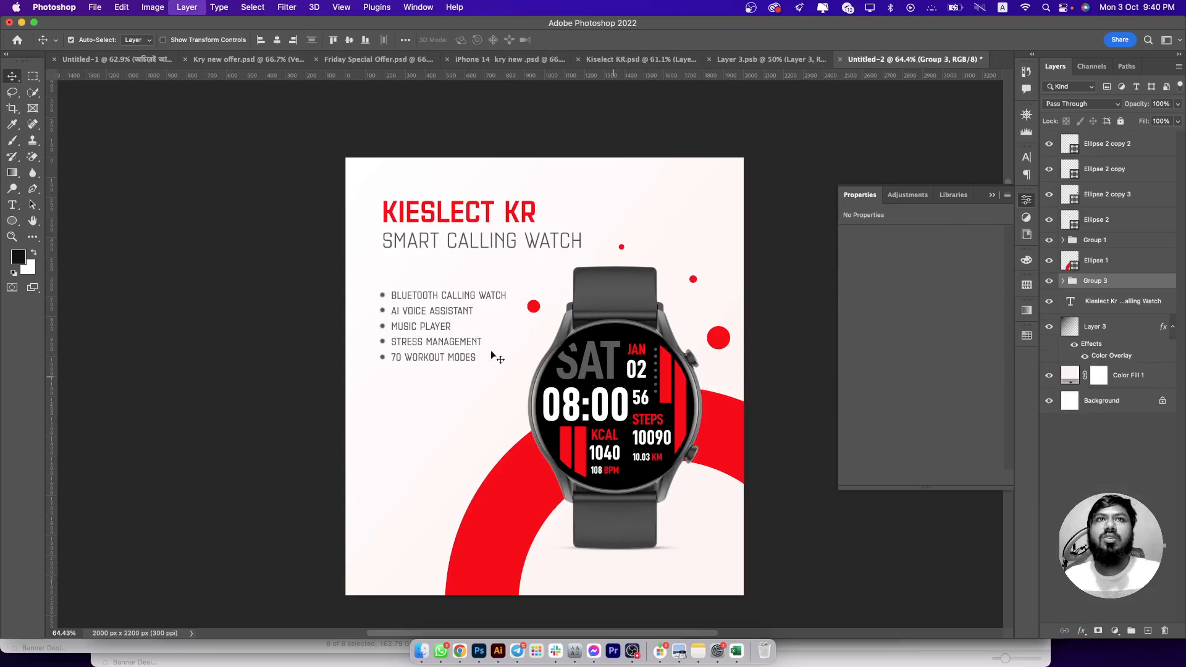
# - Shift the feature list group slightly to the right so its bullets line up with the headline's left edge
pyautogui.press('super+t')
pyautogui.moveTo(422, 310); pyautogui.dragTo(424, 309)
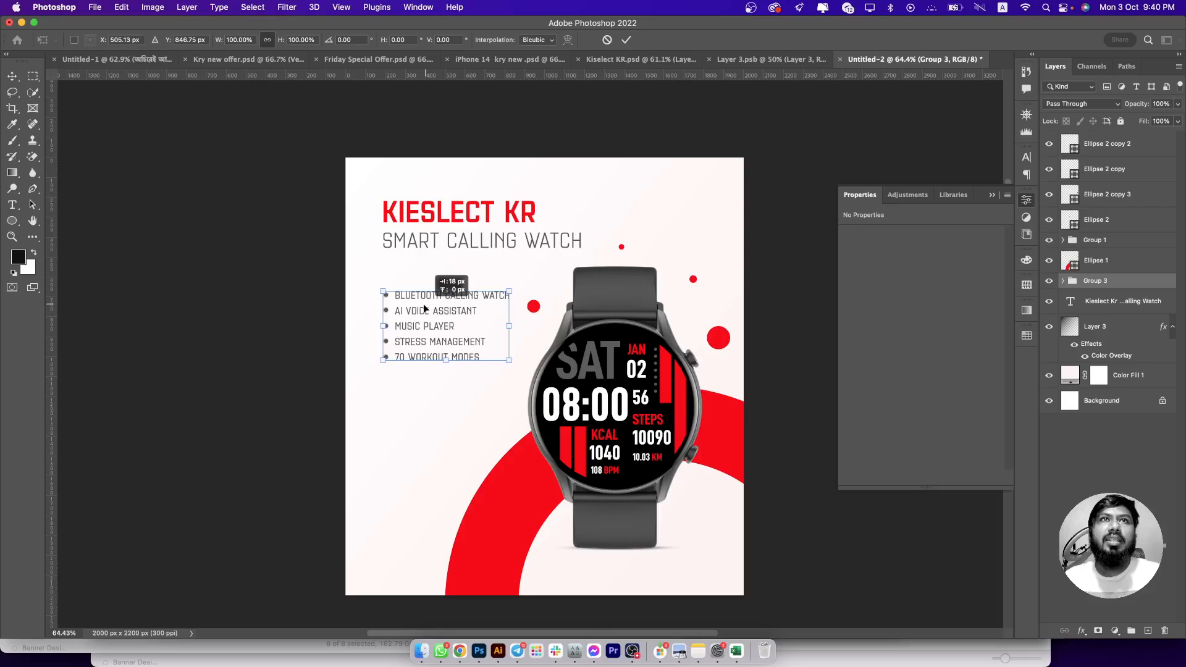
pyautogui.press('Return')
pyautogui.moveTo(434, 358)
pyautogui.mouseDown()
pyautogui.moveTo(418, 317)
pyautogui.moveTo(425, 339)
pyautogui.mouseUp()
pyautogui.scroll(-2, 400, 427)
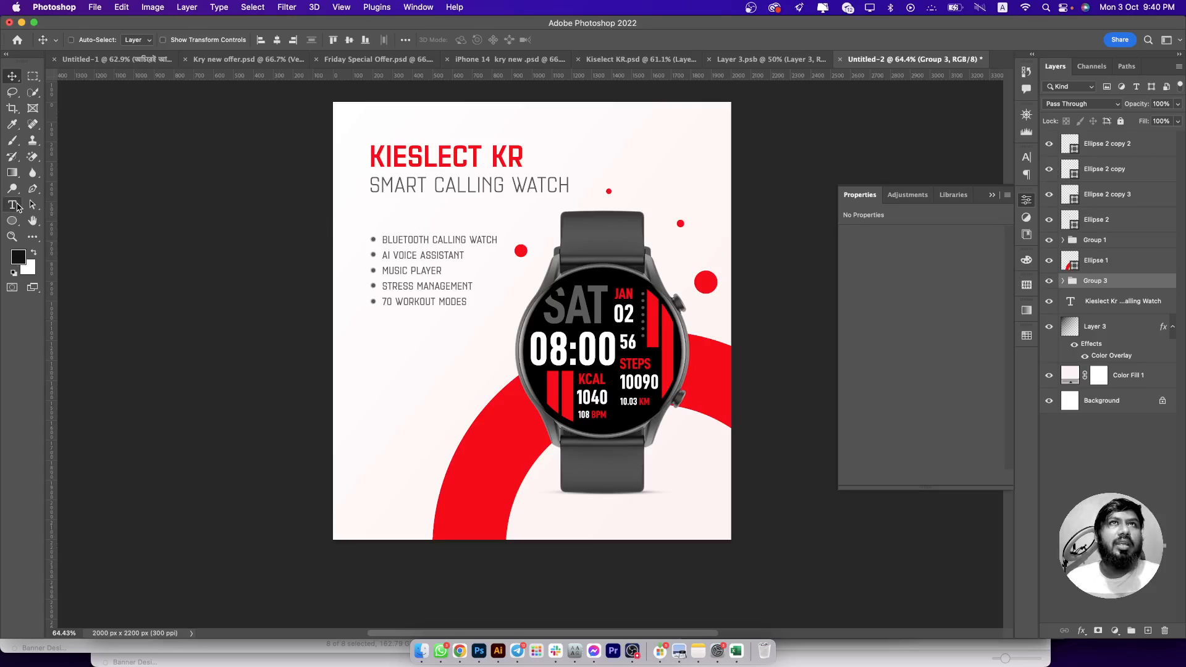
# - Add a text layer reading "KR" below the feature list and set its font to Necia Black
pyautogui.click(9, 205)
pyautogui.click(405, 375)
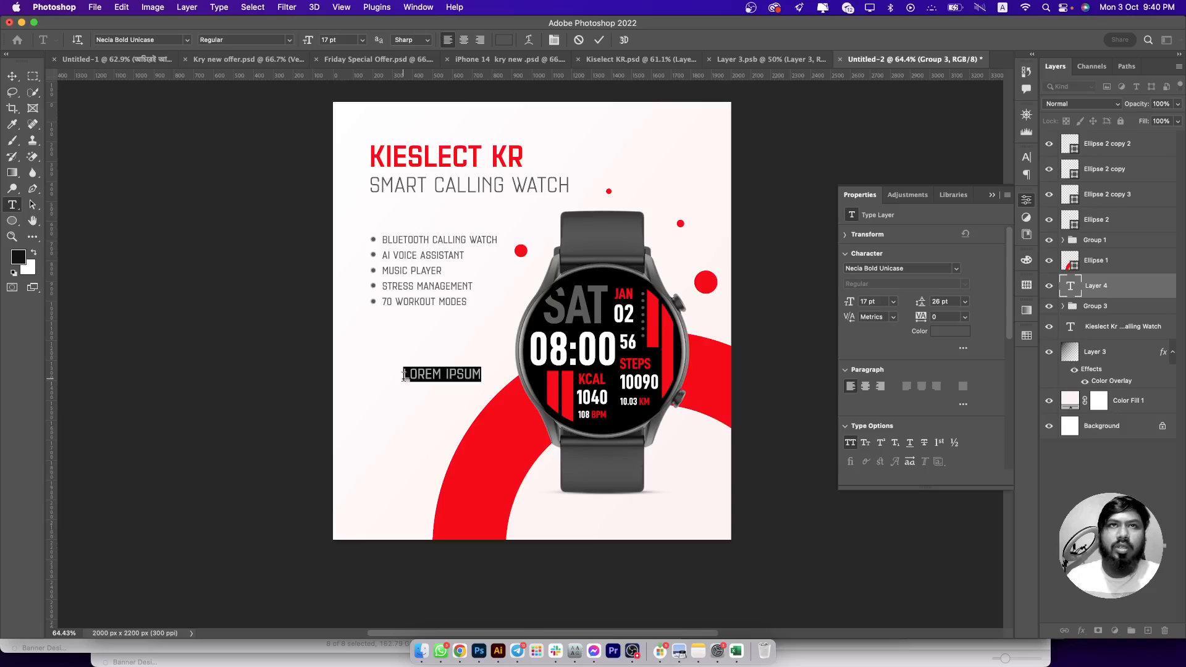
pyautogui.write('KR')
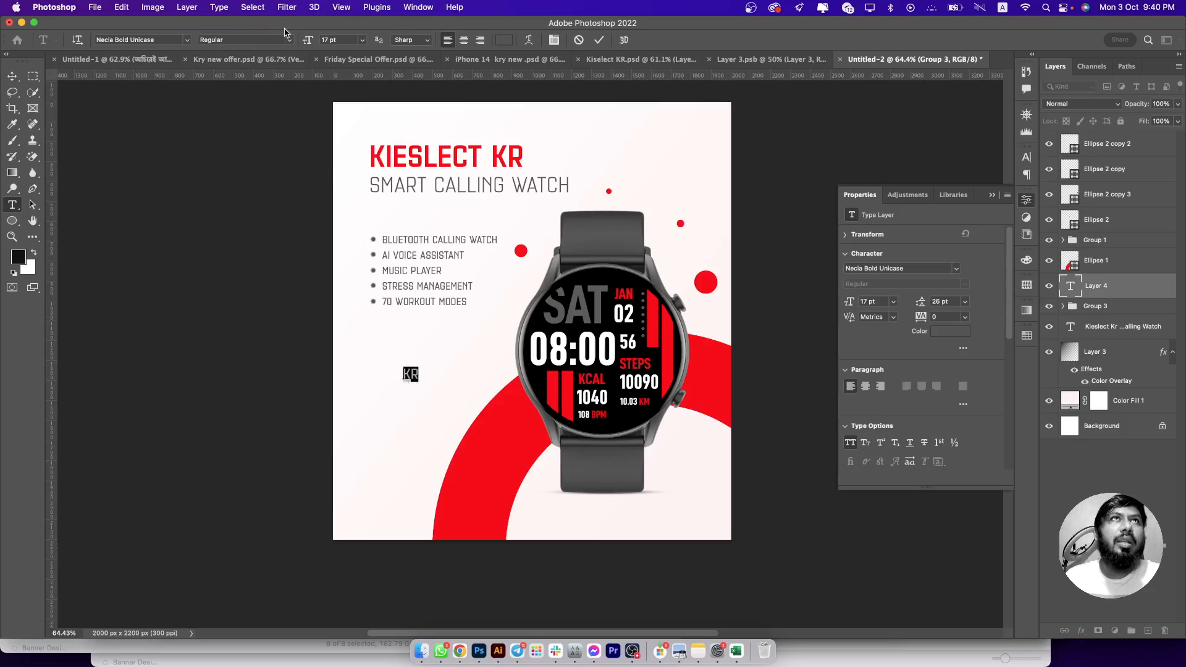
pyautogui.click(160, 41)
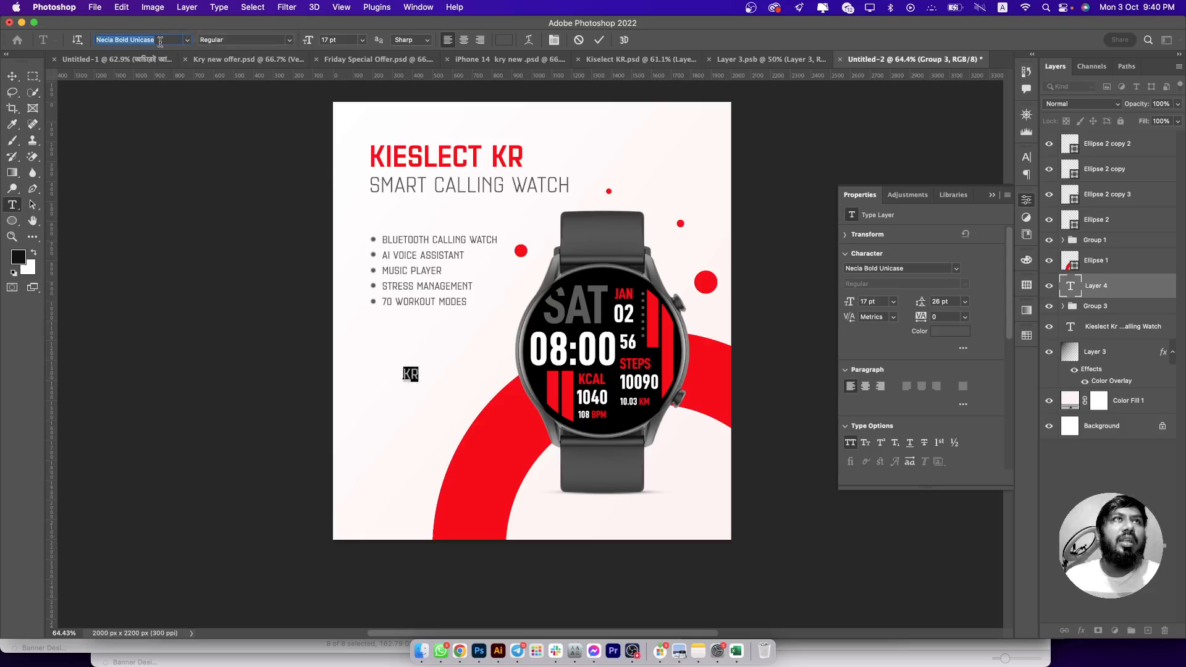
pyautogui.write('necia')
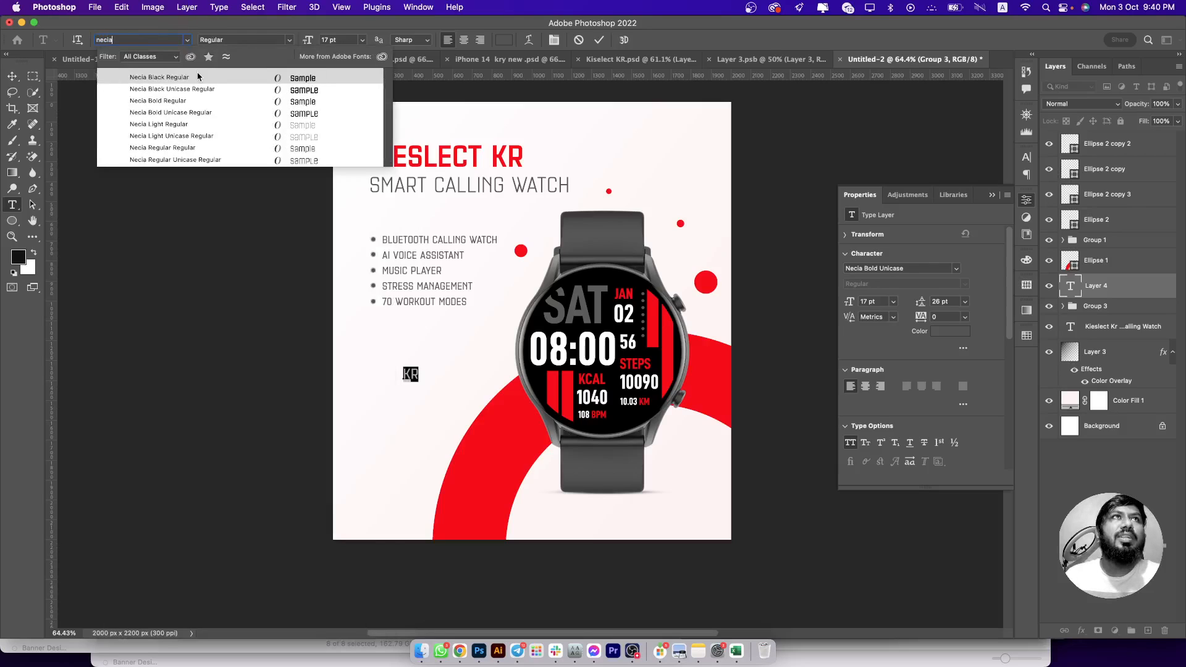
pyautogui.click(198, 77)
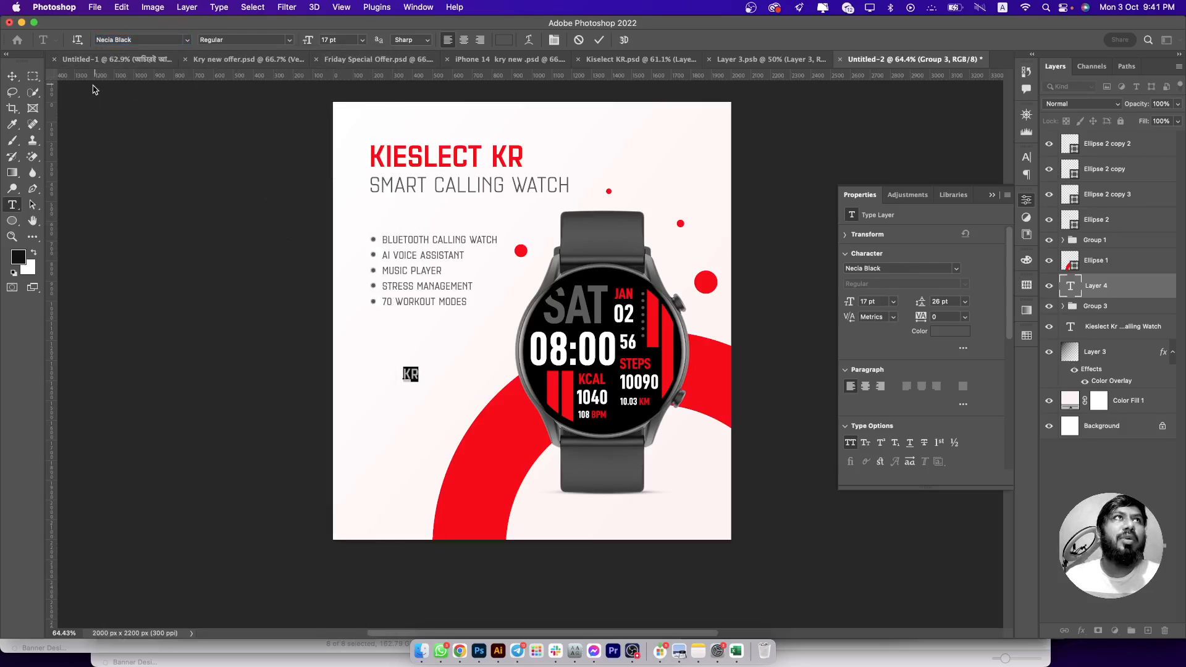
# - Enlarge the KR text to about 261 pt and position it behind the ring and watch, below the feature list
pyautogui.click(12, 75)
pyautogui.press('super+t')
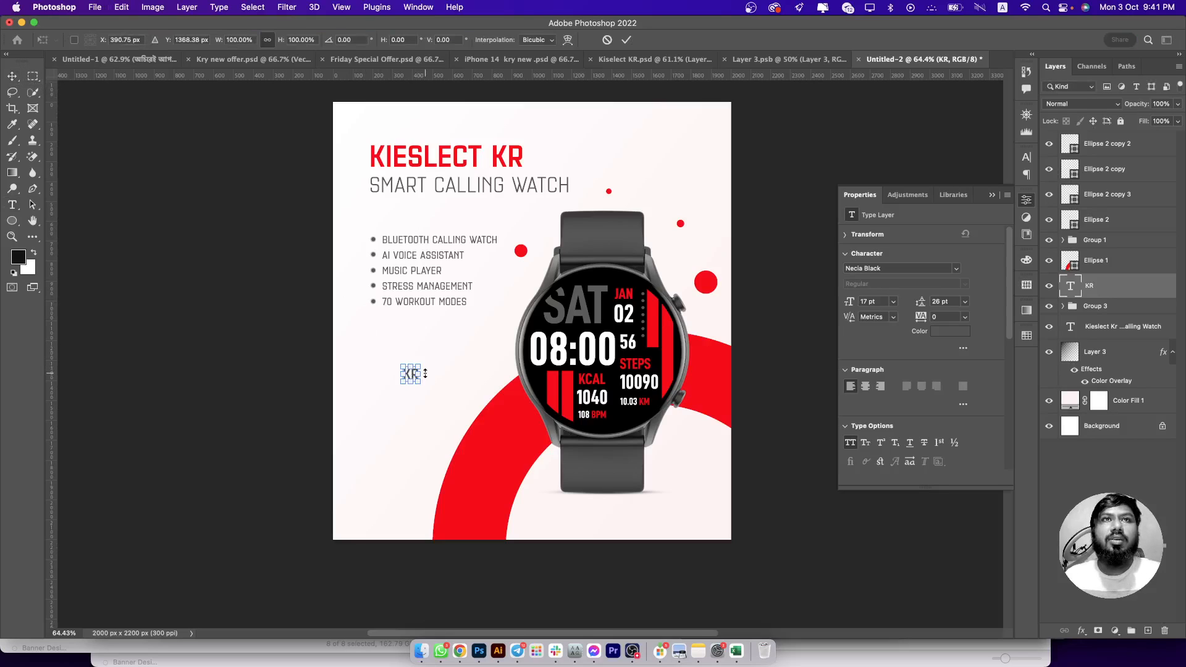
pyautogui.moveTo(417, 377); pyautogui.dragTo(637, 350)
pyautogui.moveTo(501, 368); pyautogui.dragTo(453, 409)
pyautogui.press('Return')
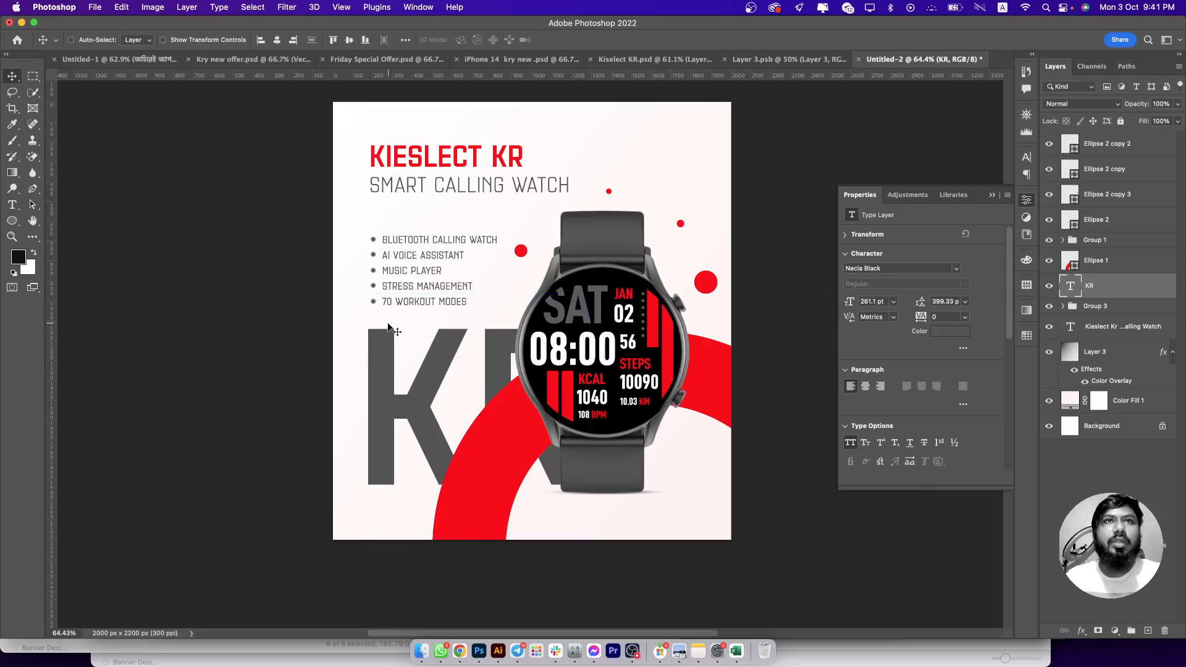
pyautogui.click(287, 8)
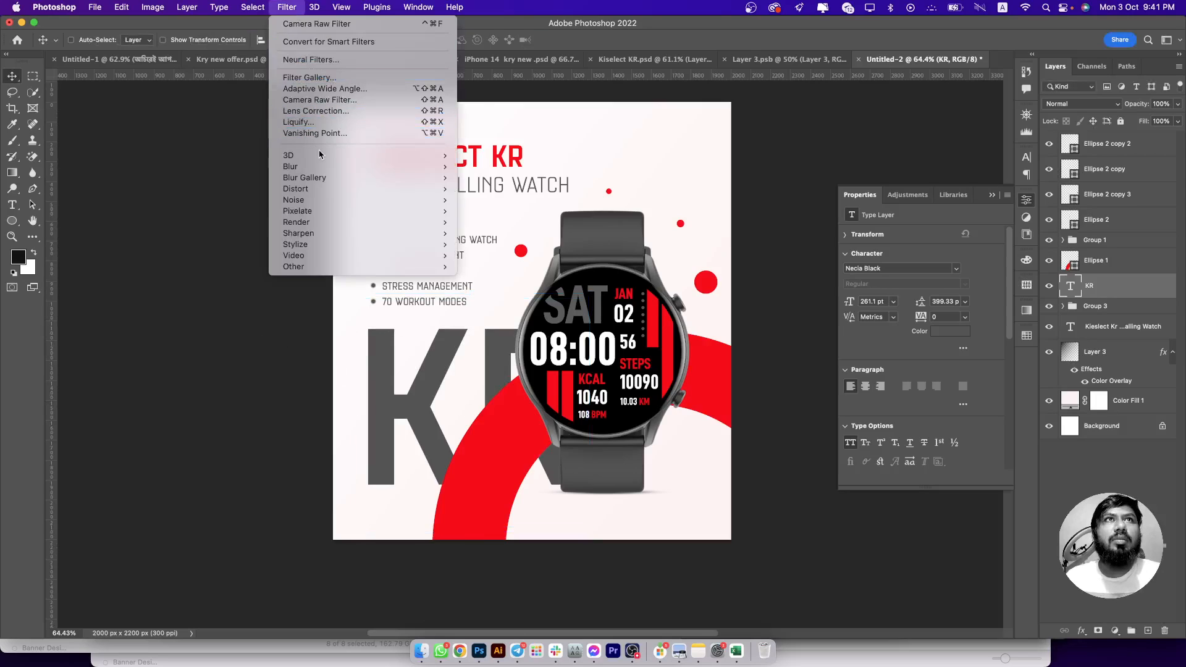
pyautogui.moveTo(323, 179)
pyautogui.click(488, 200)
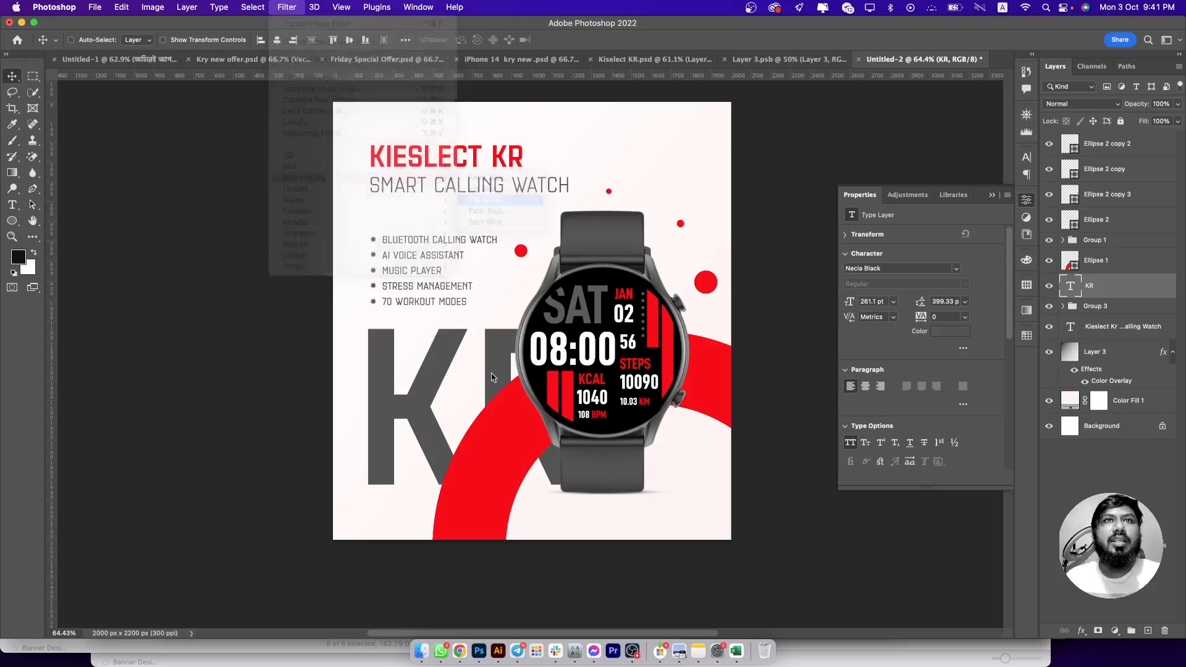
pyautogui.click(583, 262)
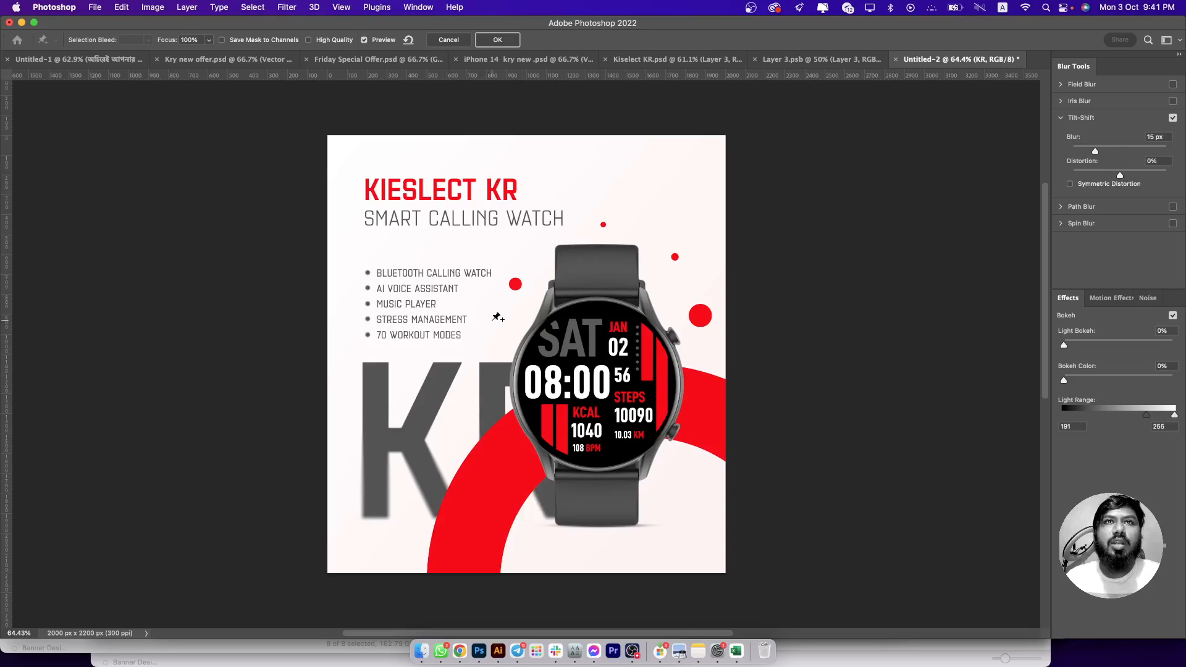
pyautogui.scroll(-5, 490, 364)
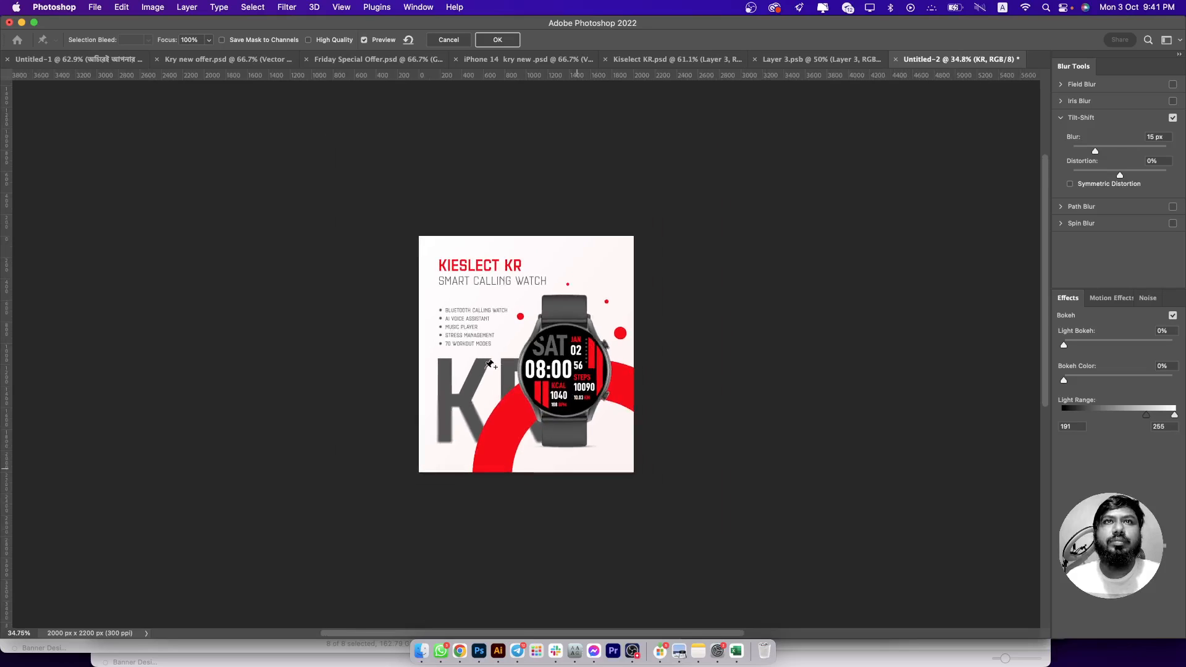
pyautogui.scroll(4, 492, 376)
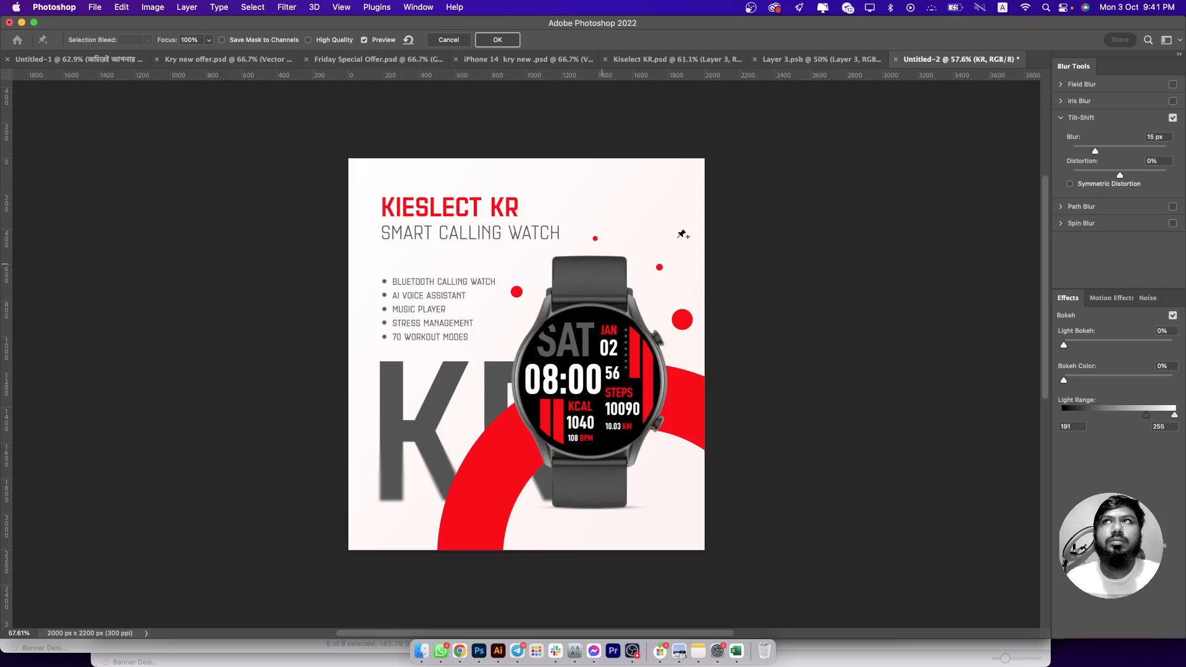
pyautogui.click(458, 40)
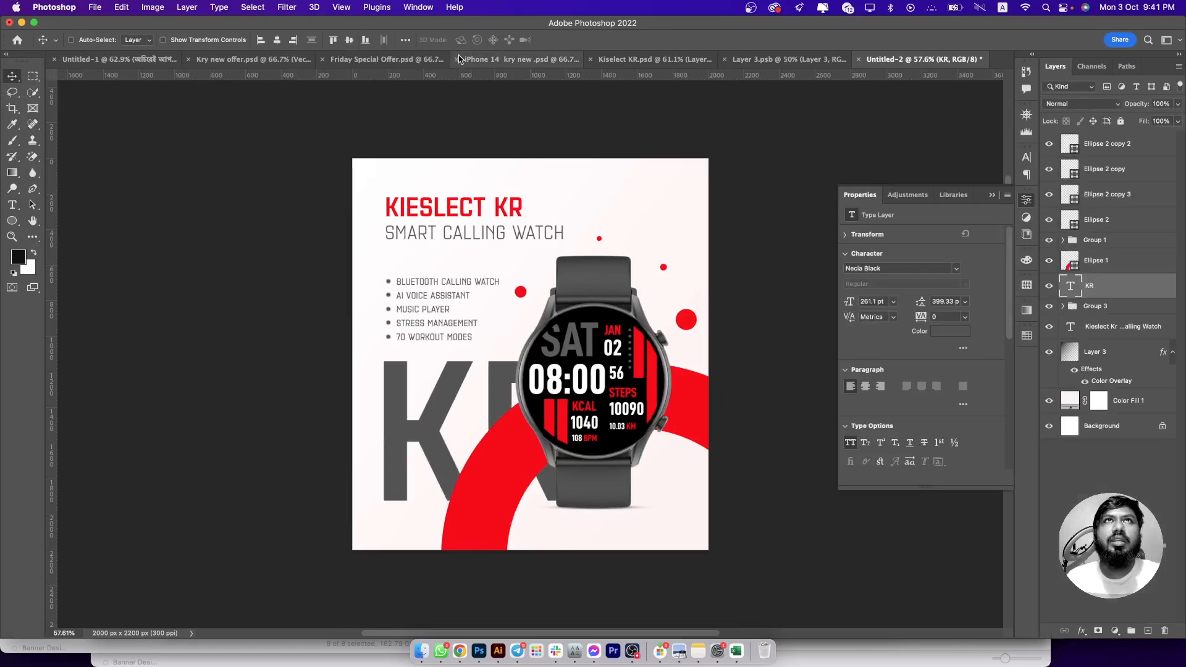
# - Convert the KR text layer to a smart object
pyautogui.click(287, 9)
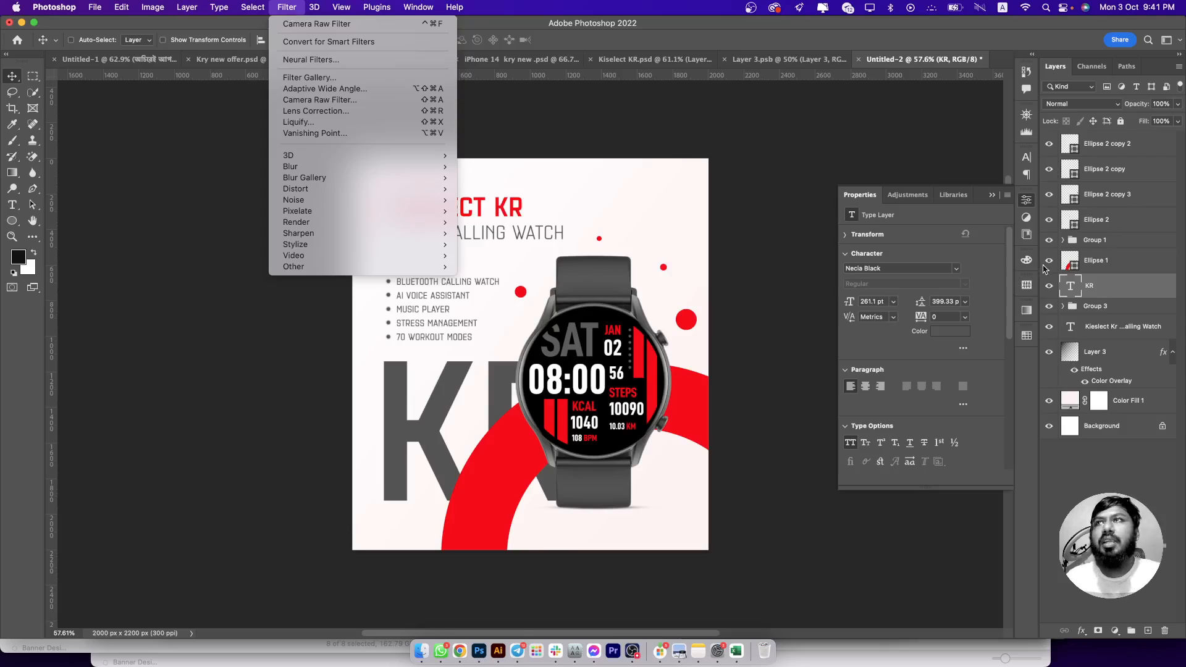
pyautogui.click(1107, 285)
pyautogui.rightClick(1107, 285)
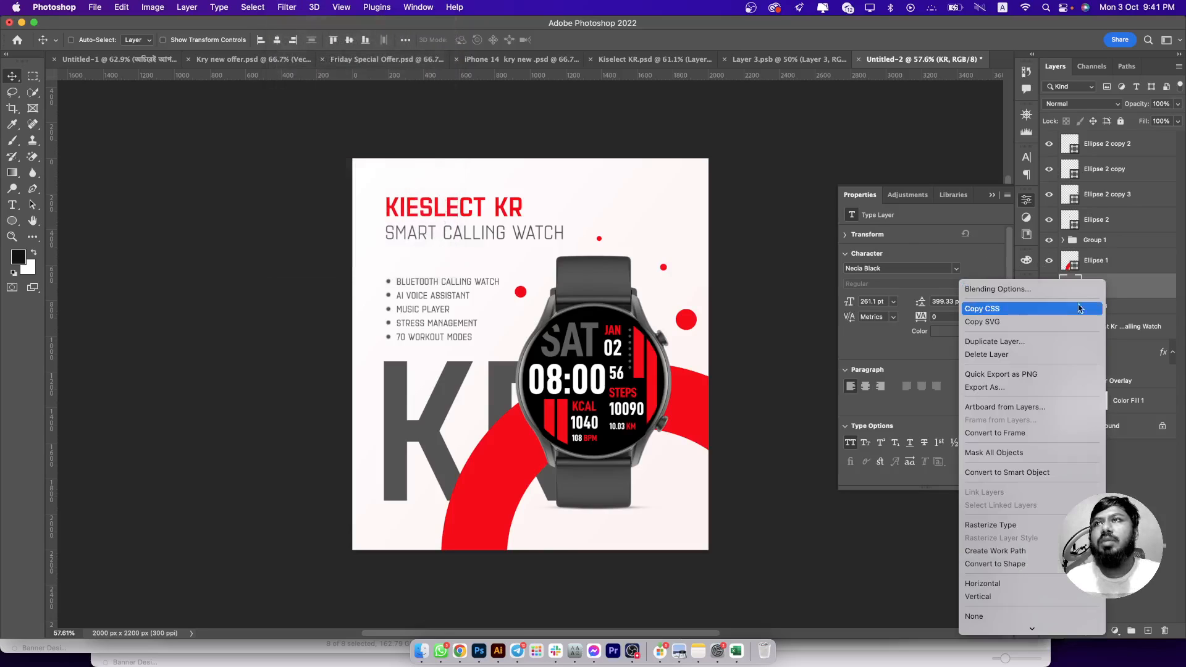
pyautogui.click(1034, 473)
pyautogui.click(287, 7)
pyautogui.moveTo(362, 182)
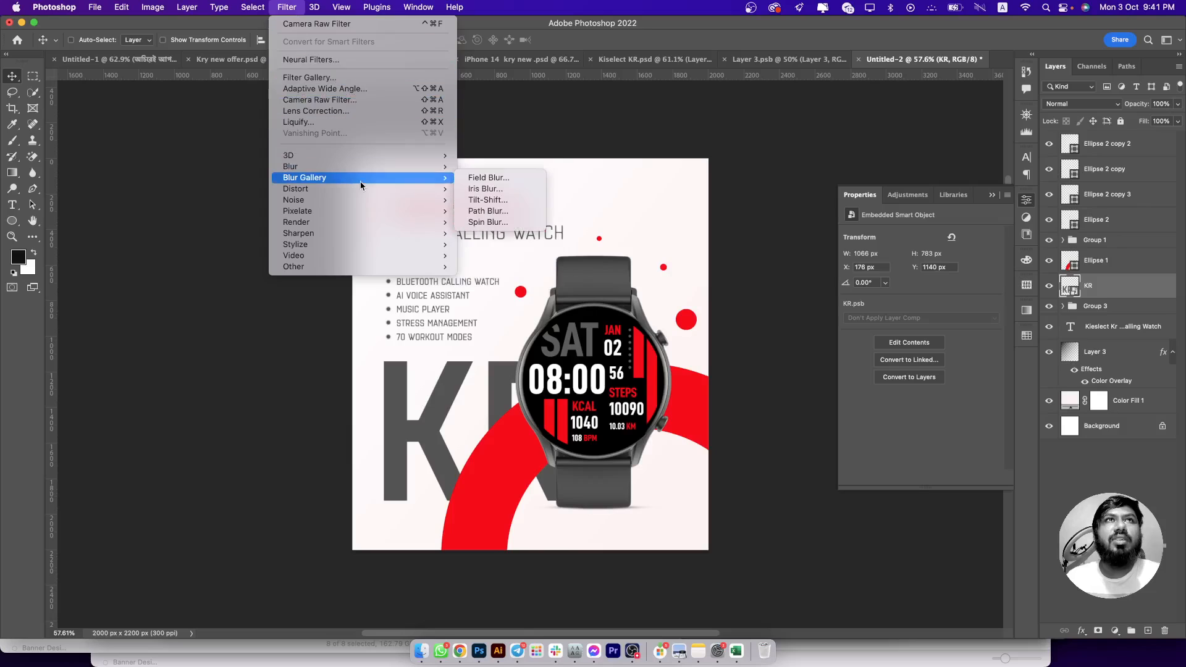
pyautogui.click(488, 200)
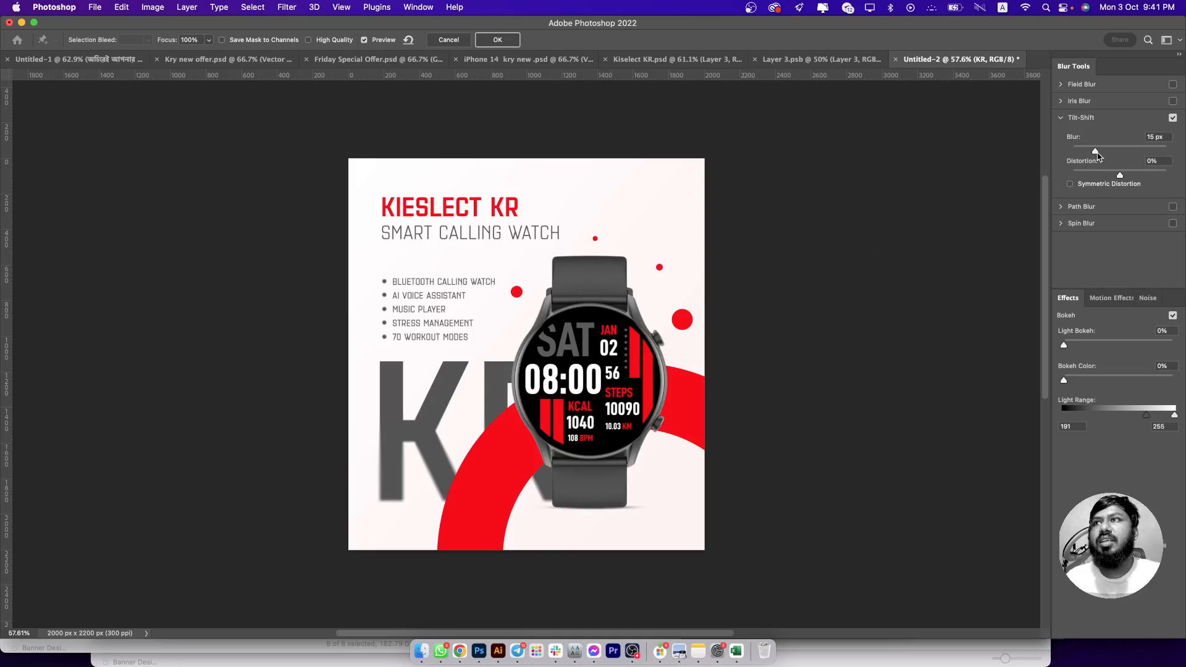
pyautogui.moveTo(1097, 153); pyautogui.dragTo(1106, 154)
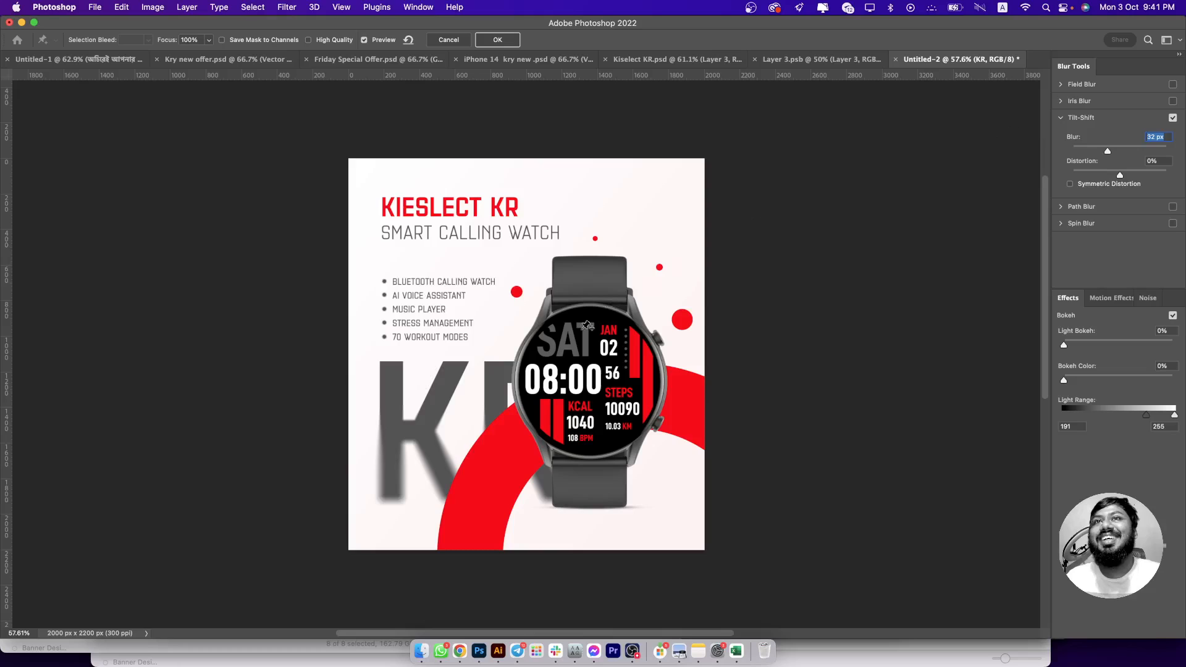
pyautogui.scroll(-10, 585, 328)
pyautogui.scroll(10, 585, 328)
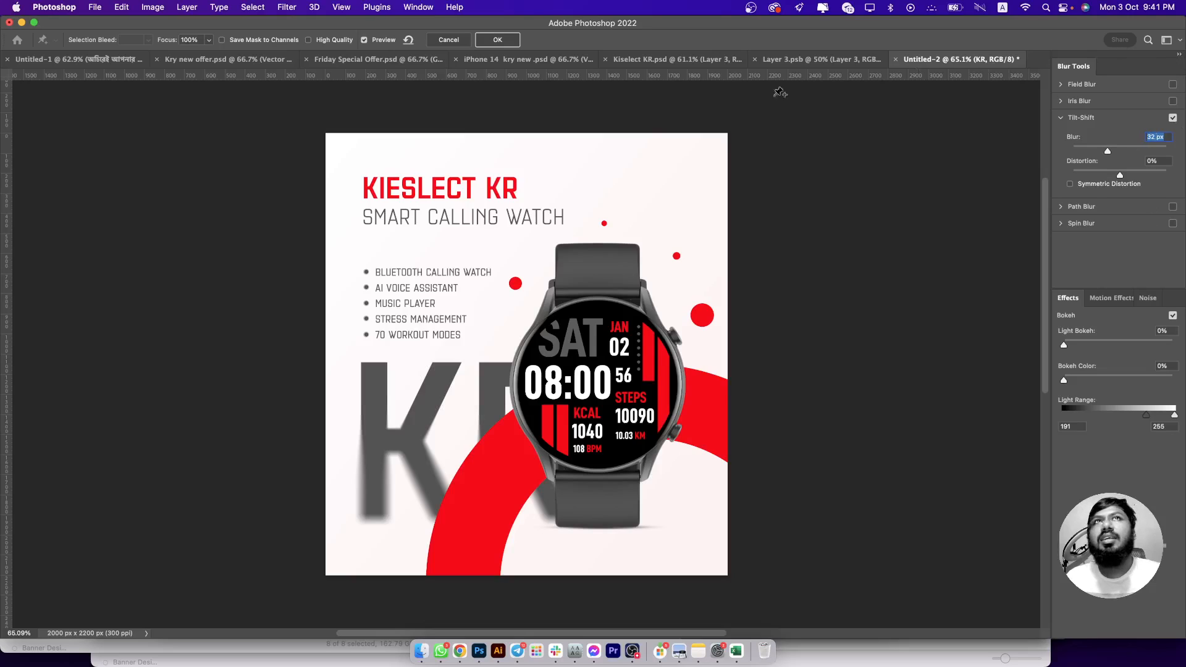
pyautogui.click(344, 42)
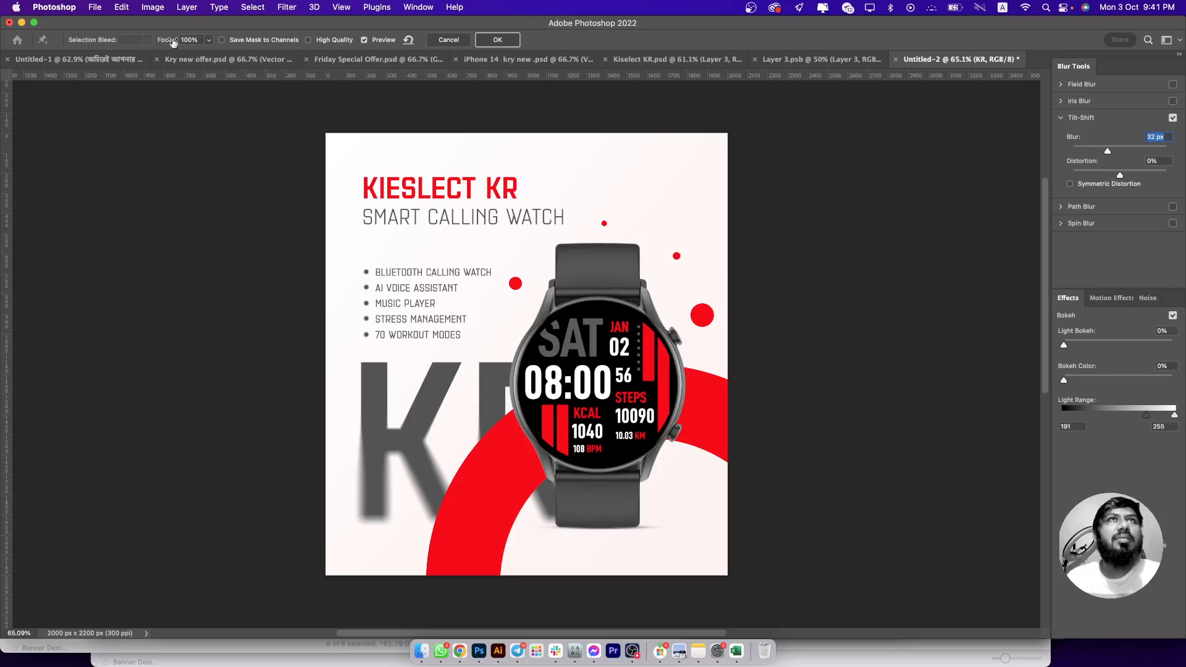
pyautogui.click(449, 40)
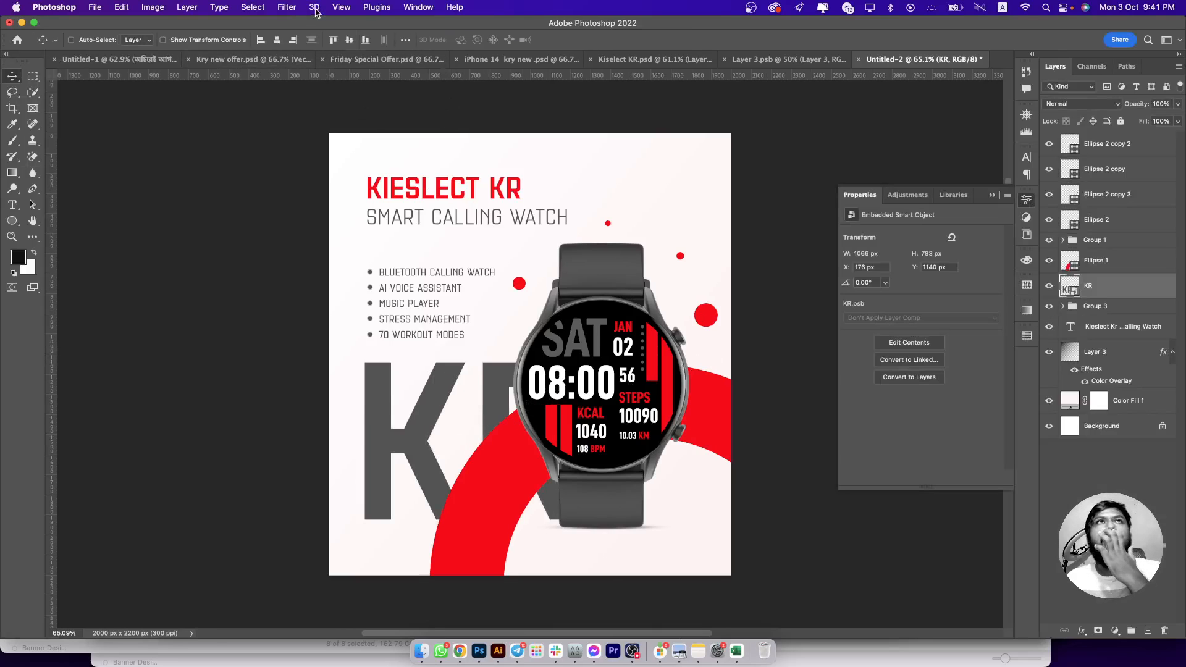
pyautogui.click(286, 7)
pyautogui.moveTo(380, 179)
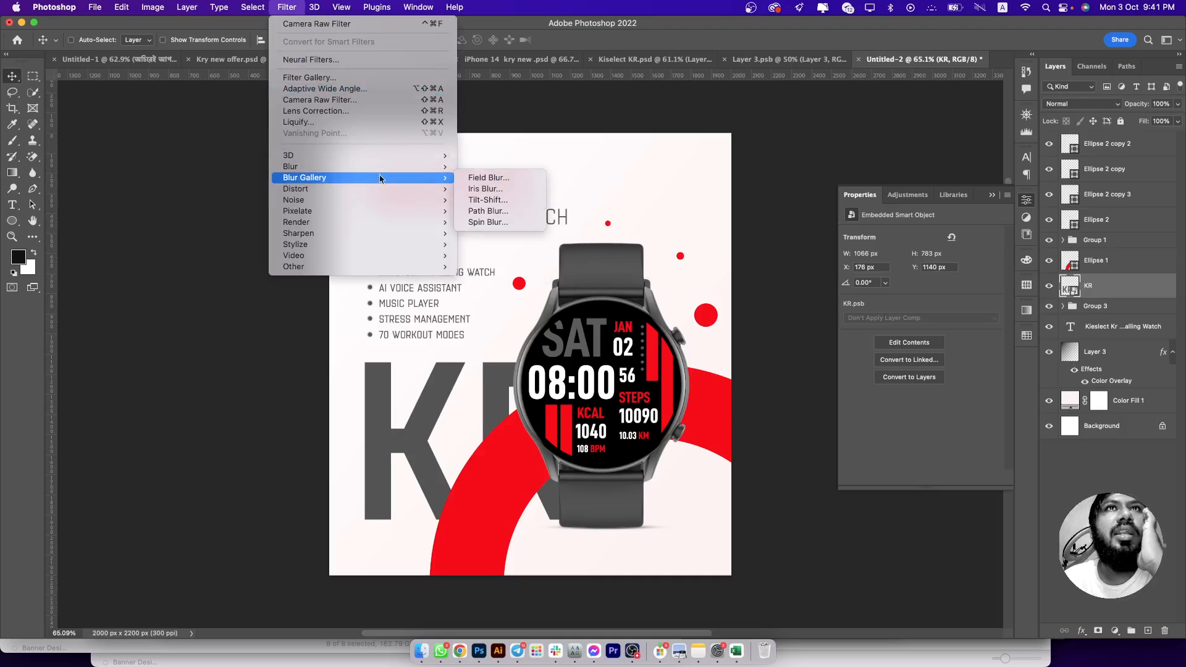
pyautogui.click(490, 190)
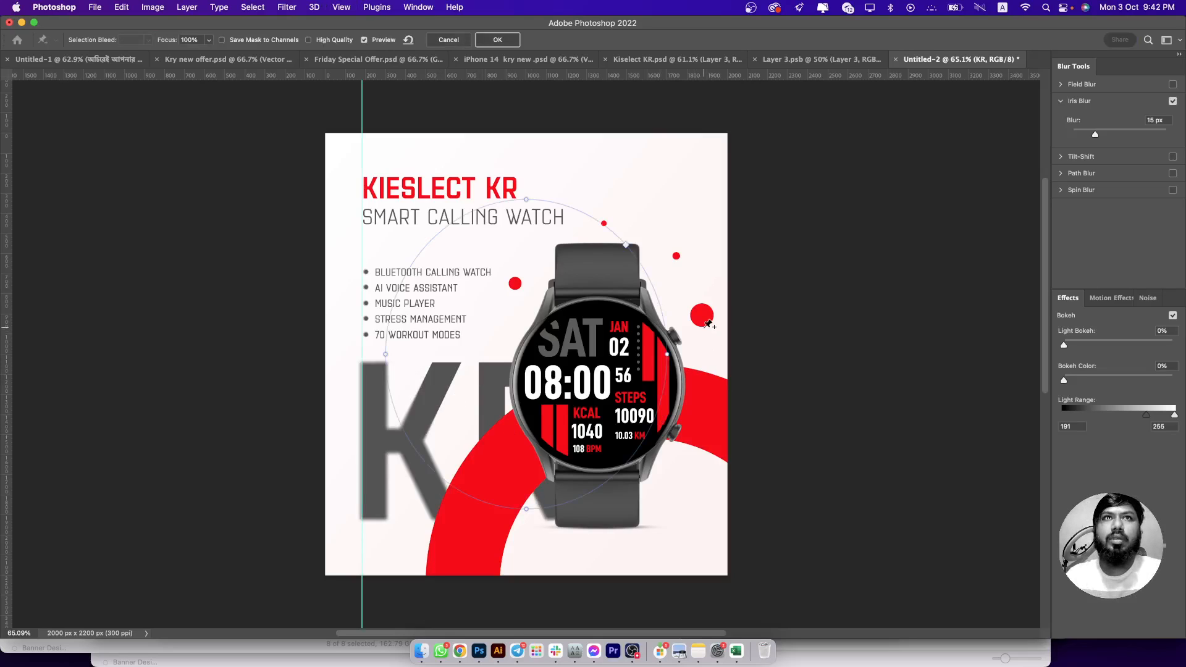
pyautogui.click(452, 41)
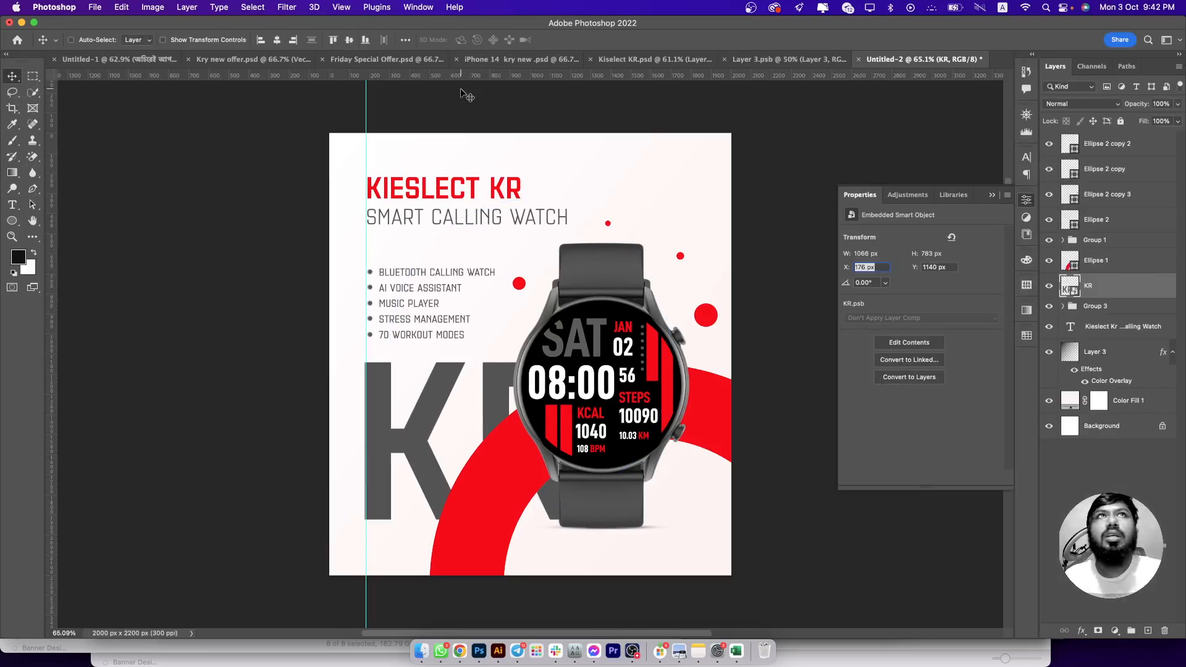
# - Apply a 38 px Tilt-Shift blur to the KR lettering, centring the focus band on its lower half and narrowing the lower transition
pyautogui.click(286, 6)
pyautogui.moveTo(365, 166)
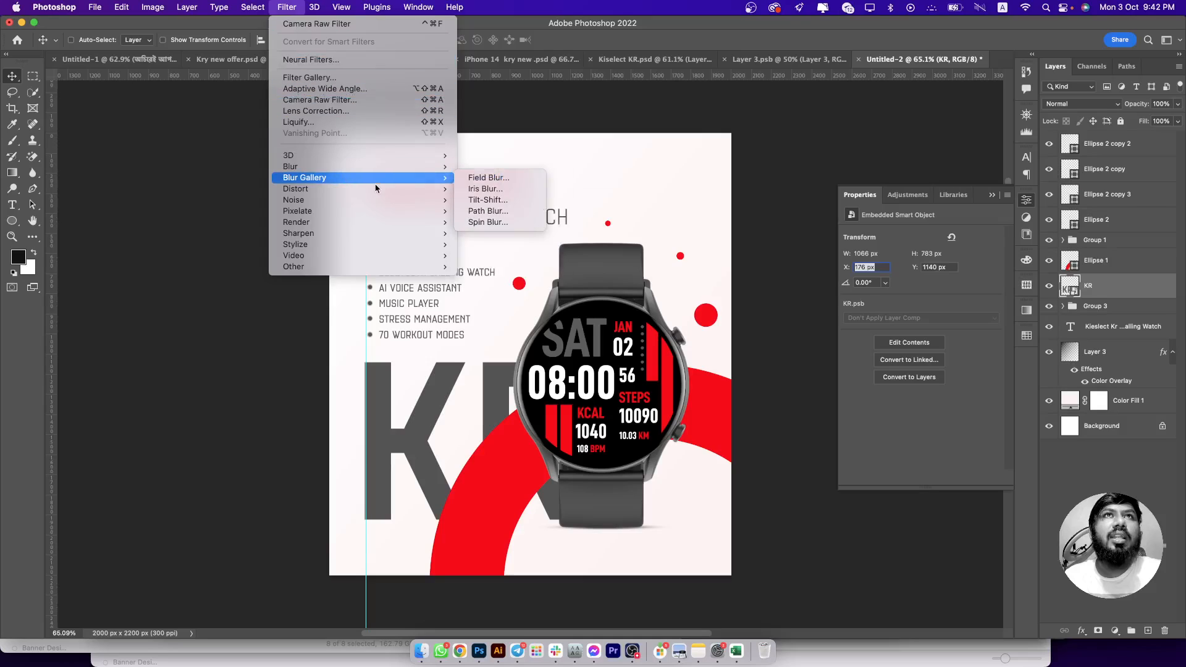
pyautogui.click(488, 200)
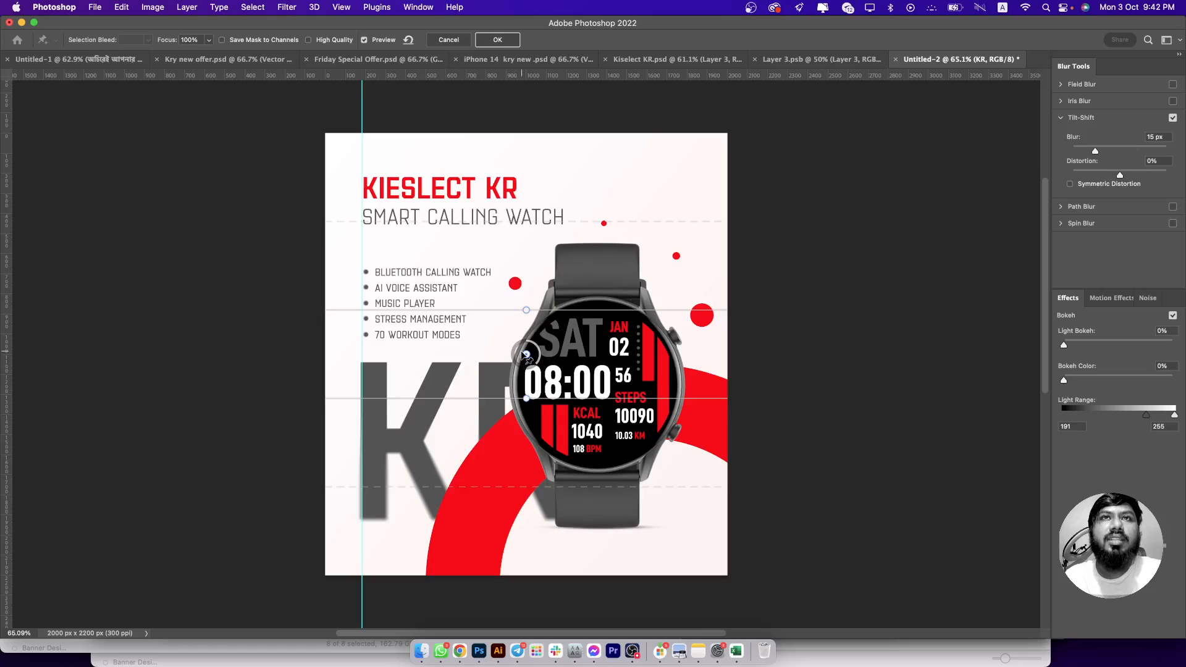
pyautogui.moveTo(525, 355); pyautogui.dragTo(522, 397)
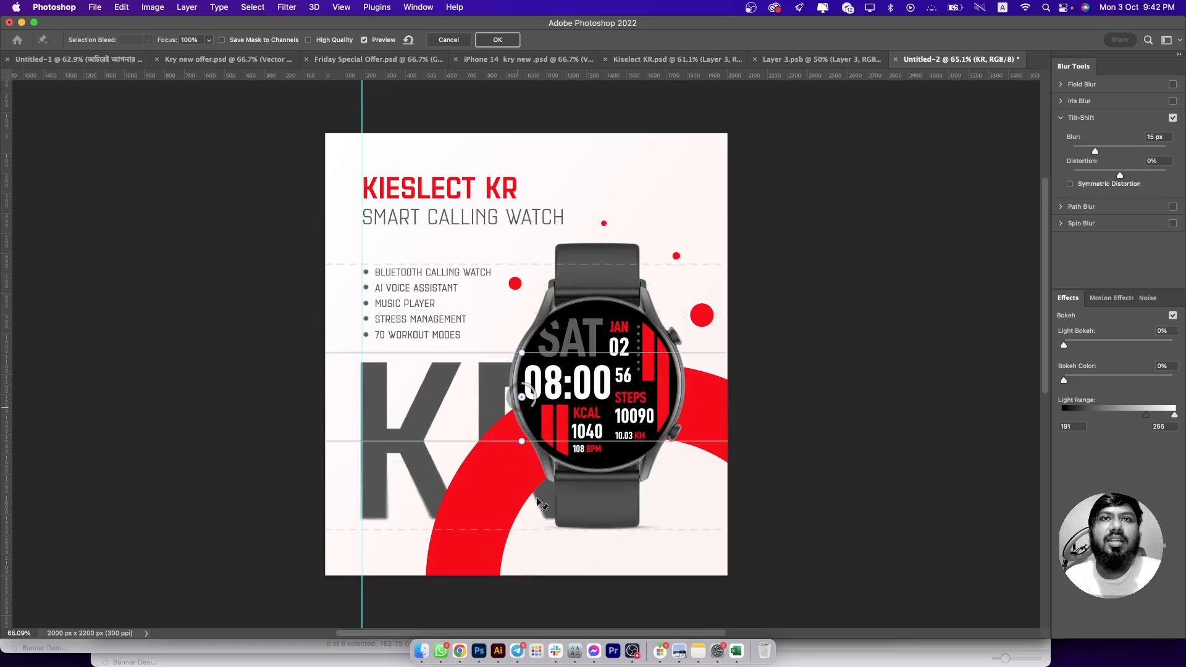
pyautogui.moveTo(542, 529); pyautogui.dragTo(541, 469)
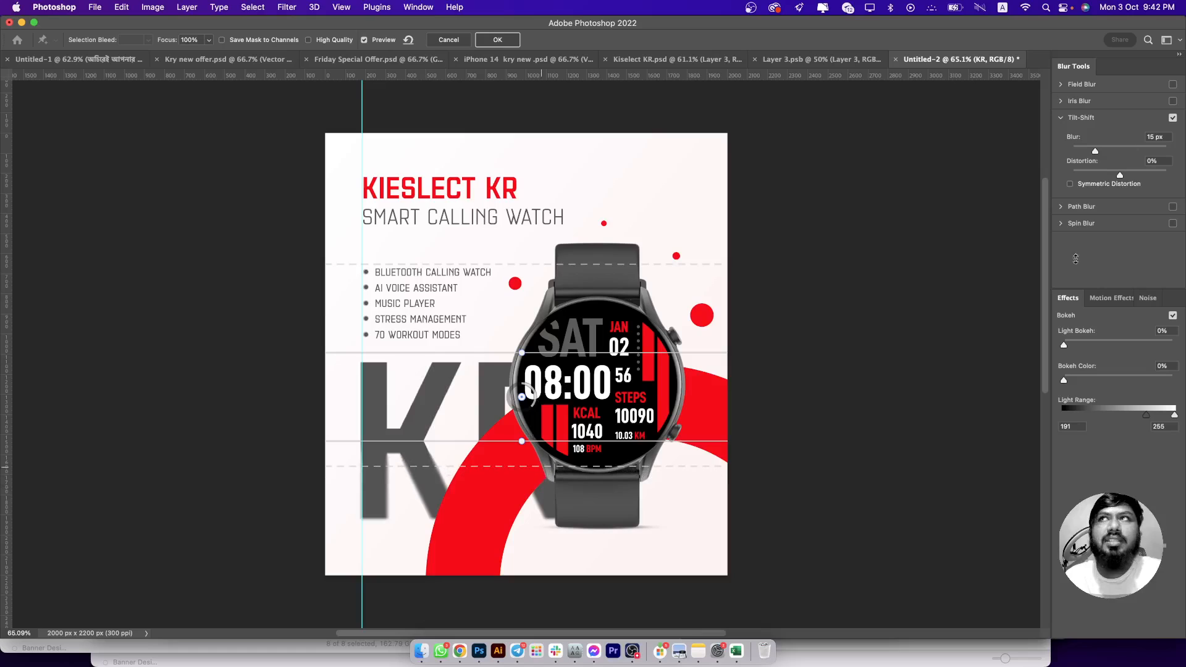
pyautogui.moveTo(1095, 151); pyautogui.dragTo(1105, 159)
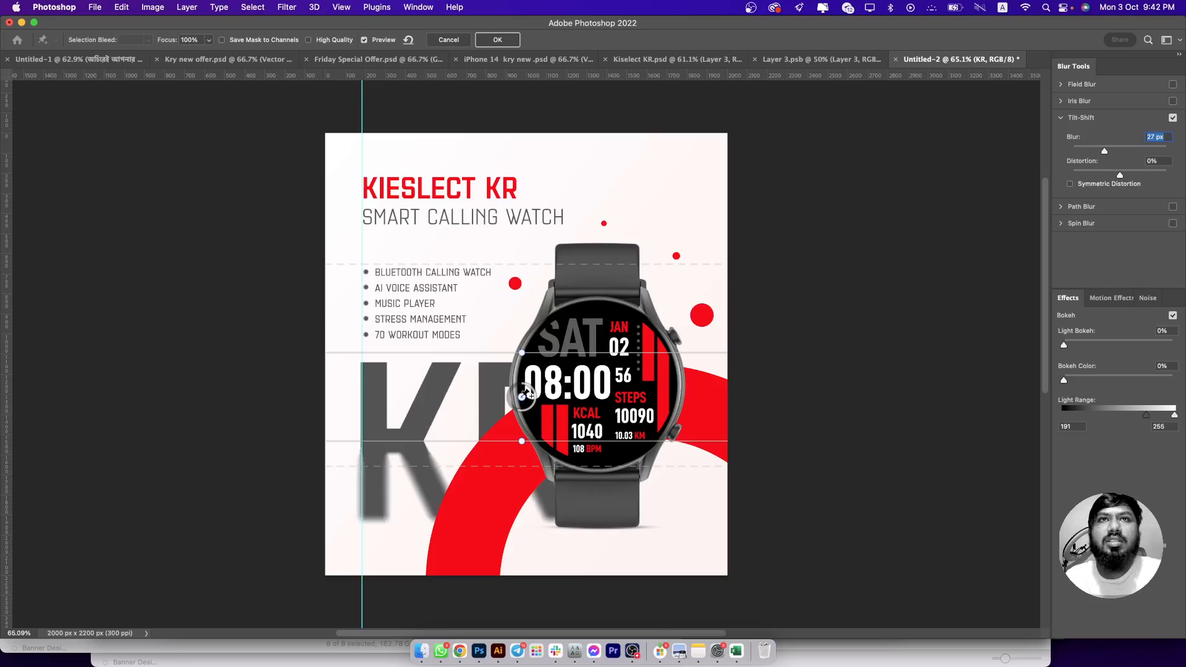
pyautogui.moveTo(523, 401); pyautogui.dragTo(519, 548)
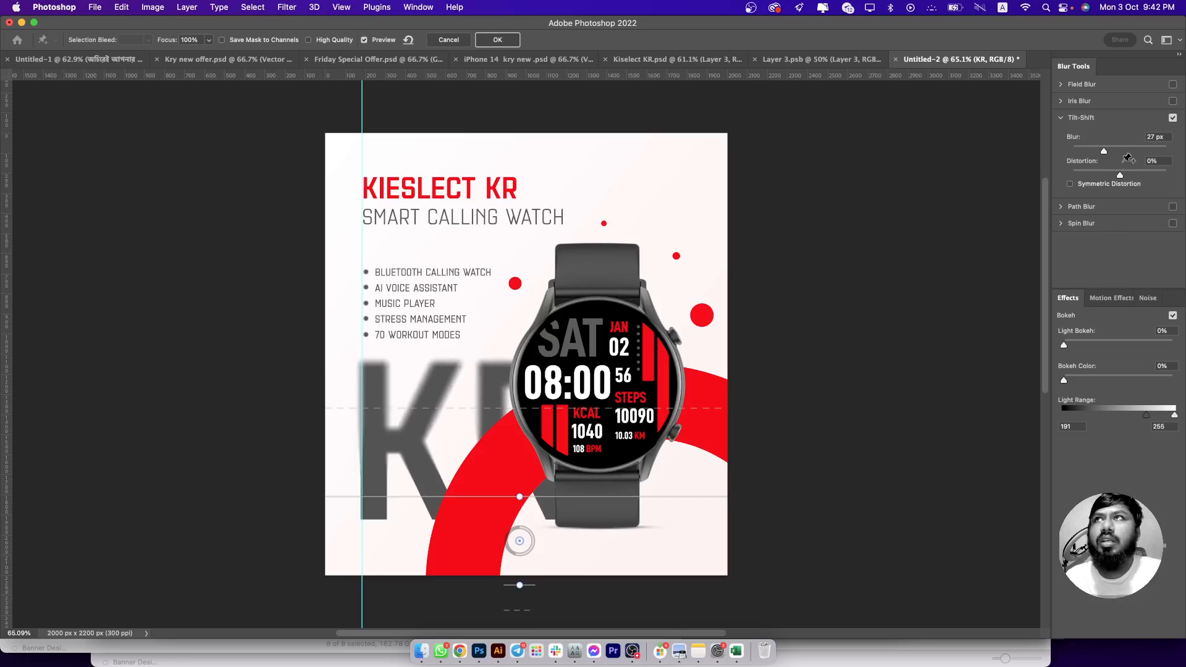
pyautogui.moveTo(1103, 152); pyautogui.dragTo(1111, 151)
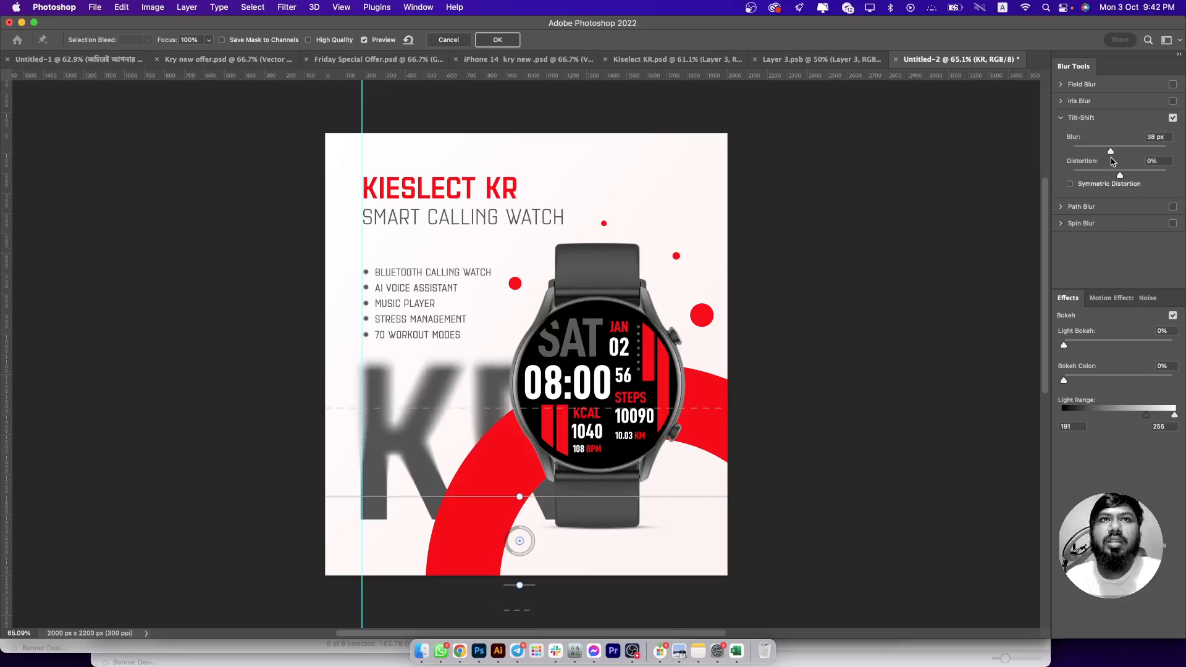
pyautogui.moveTo(522, 535); pyautogui.dragTo(524, 462)
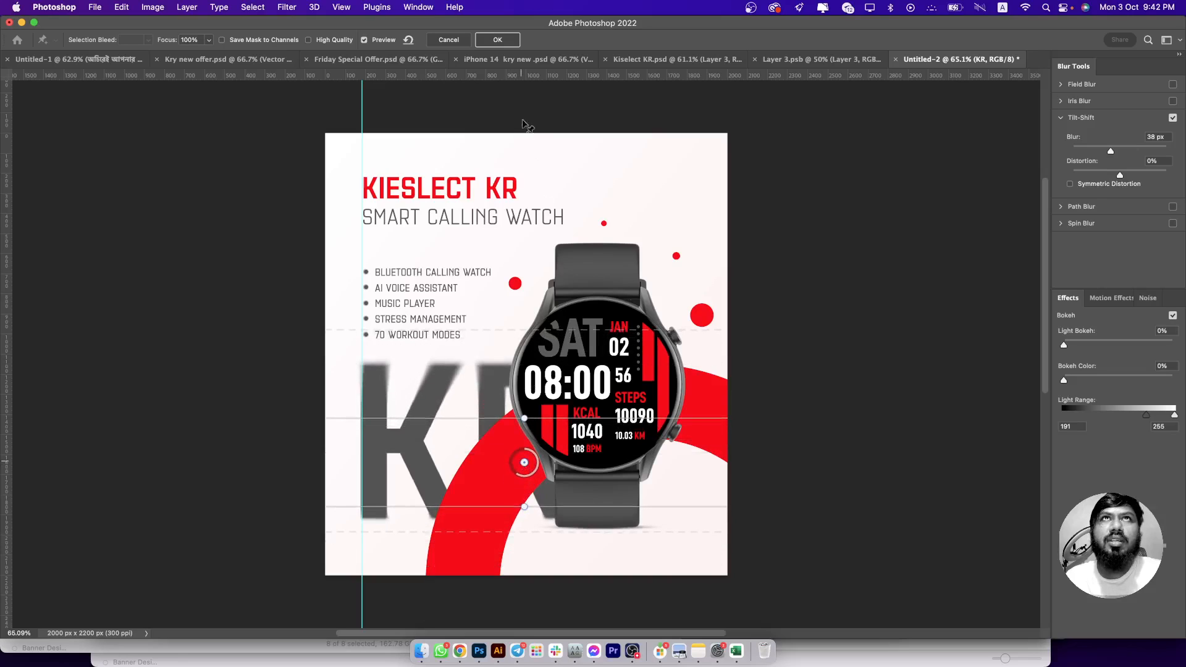
pyautogui.click(498, 40)
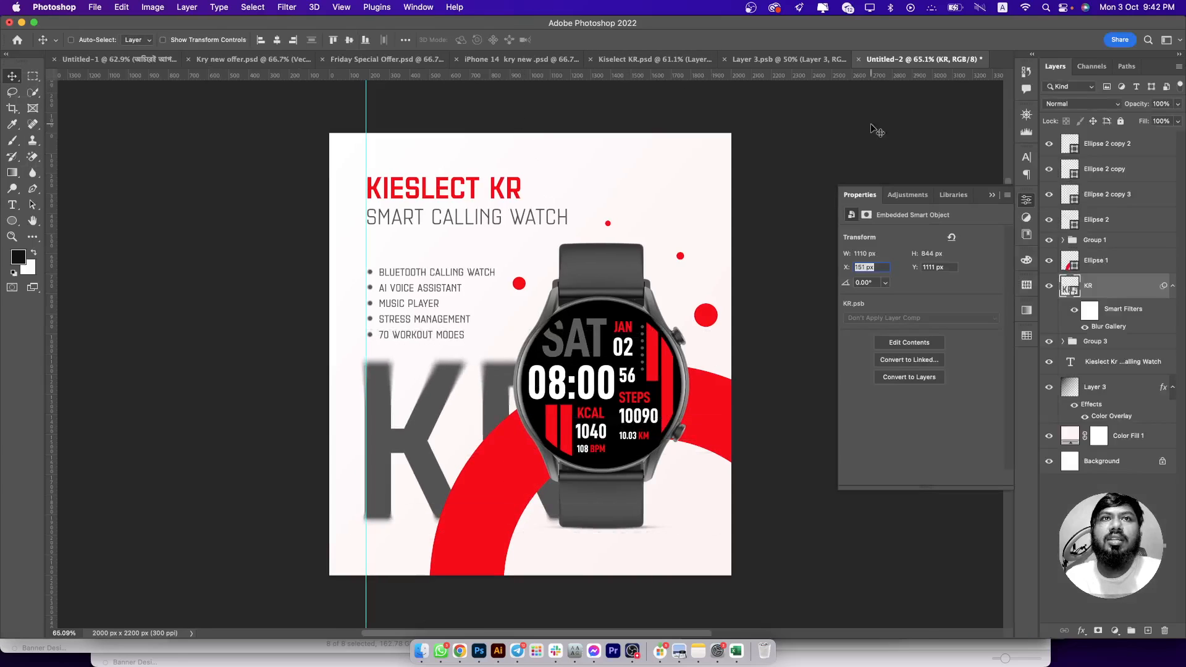
# - Lower the KR lettering's opacity to 14%, scale it to about 110% and place it below the feature list, along the vertical guide
pyautogui.click(1178, 104)
pyautogui.click(1128, 119)
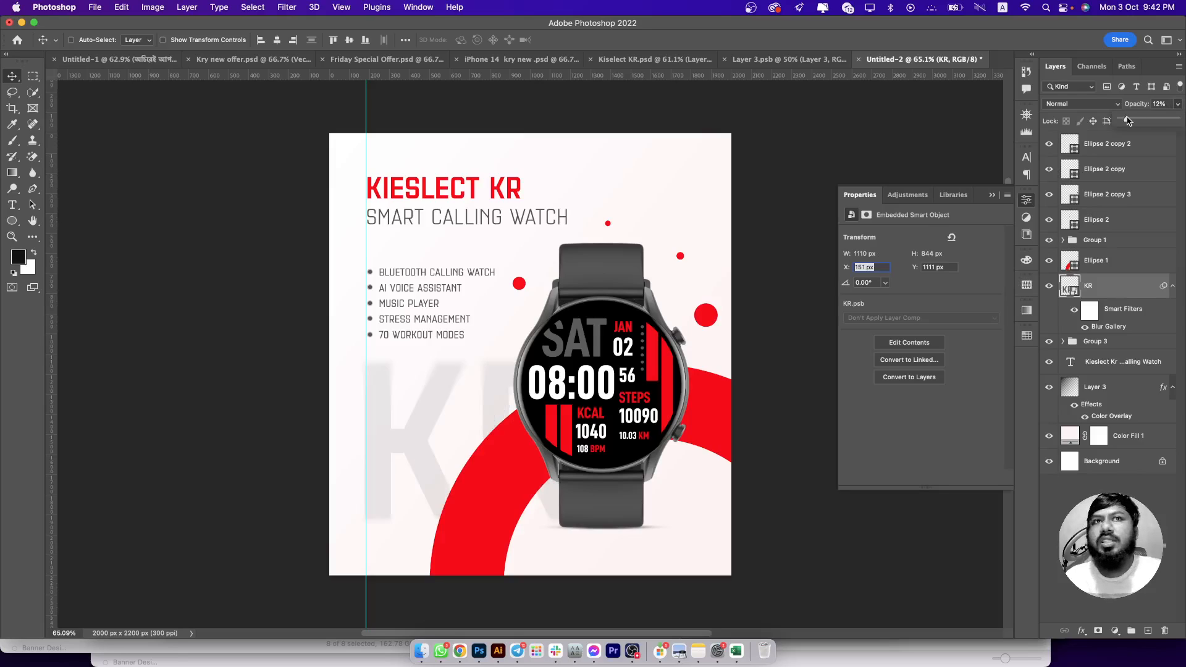
pyautogui.press('super+t')
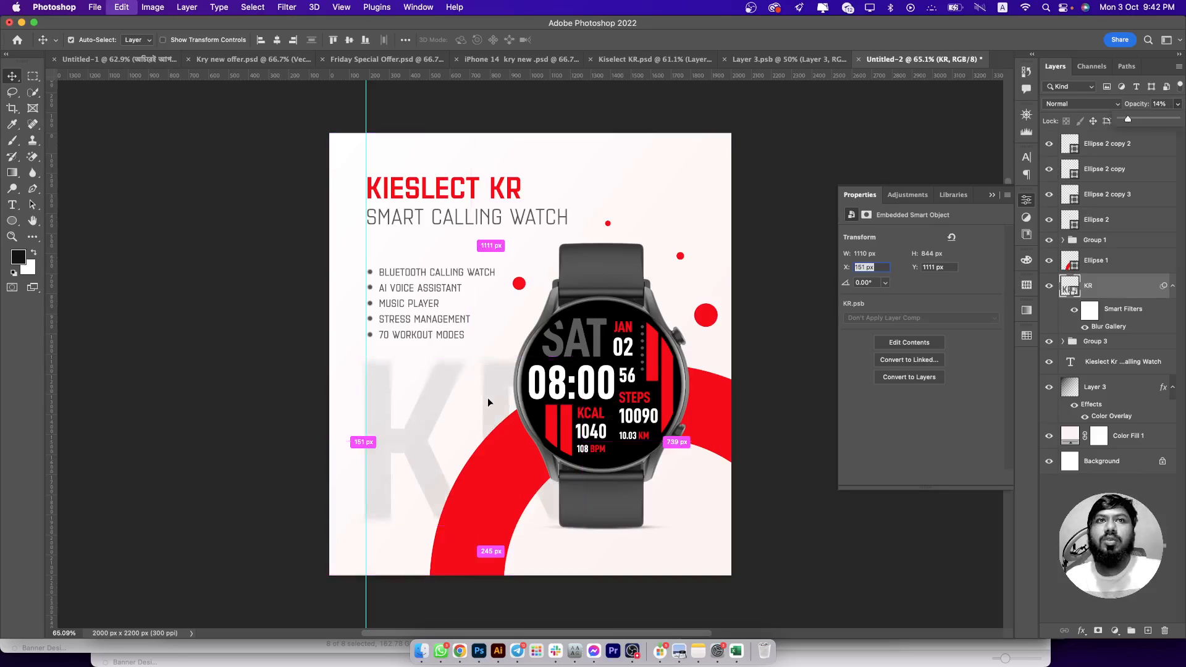
pyautogui.moveTo(695, 443); pyautogui.dragTo(700, 447)
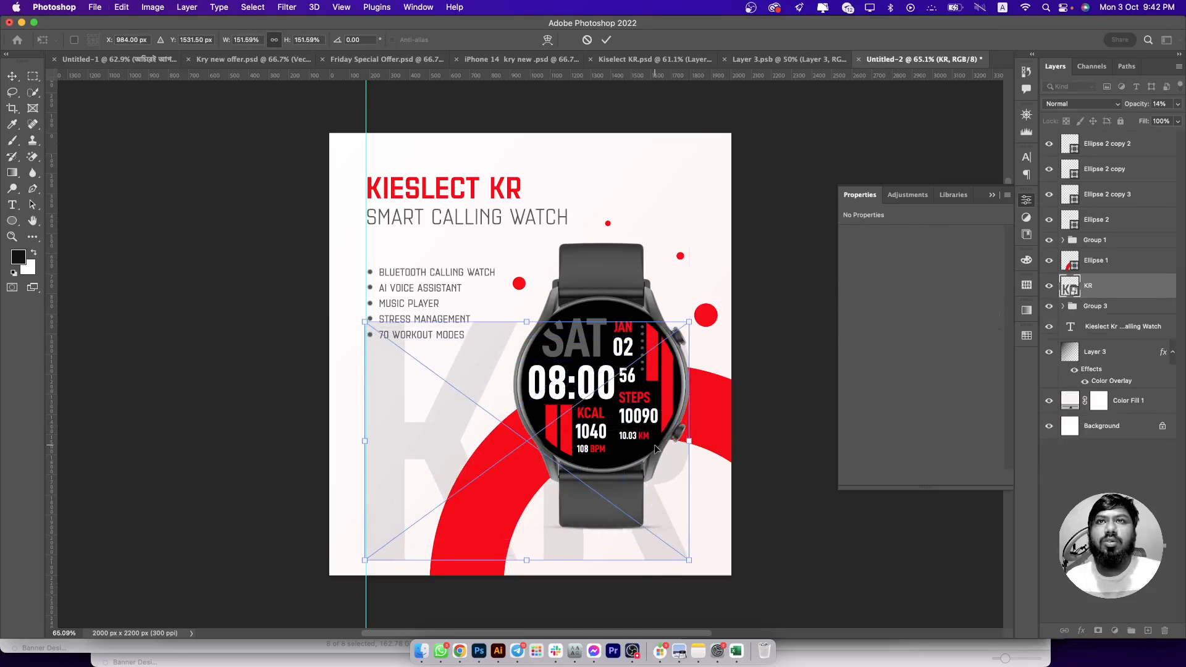
pyautogui.press('Return')
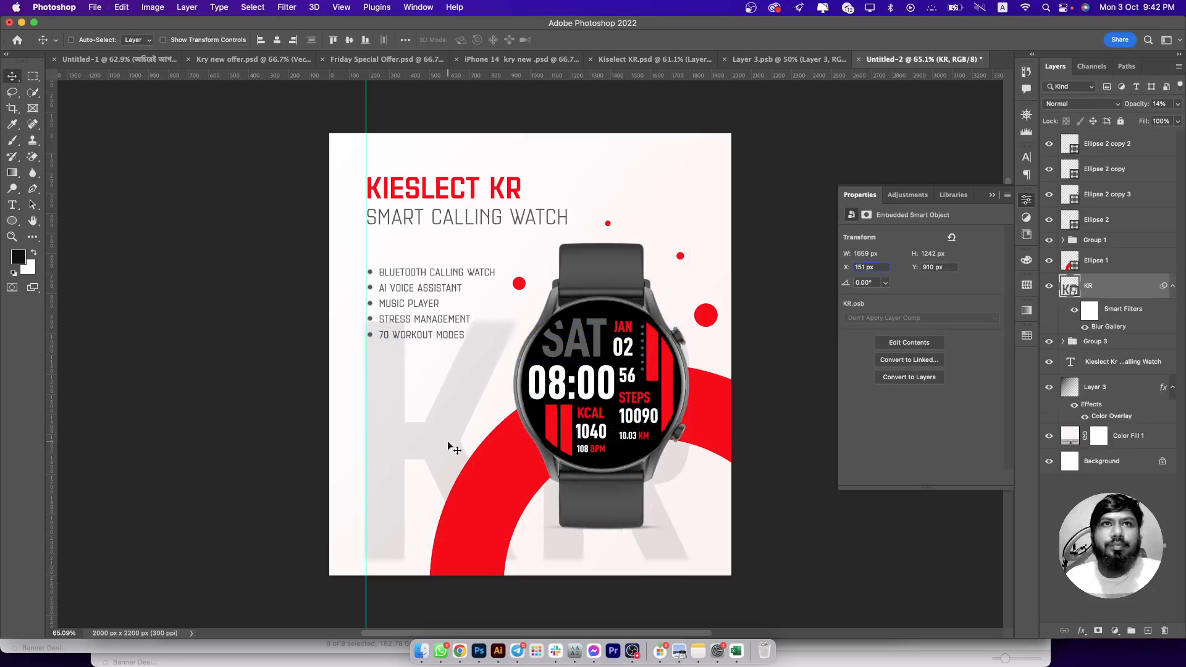
pyautogui.press('super+t')
pyautogui.moveTo(525, 321); pyautogui.dragTo(526, 355)
pyautogui.moveTo(476, 394); pyautogui.dragTo(446, 405)
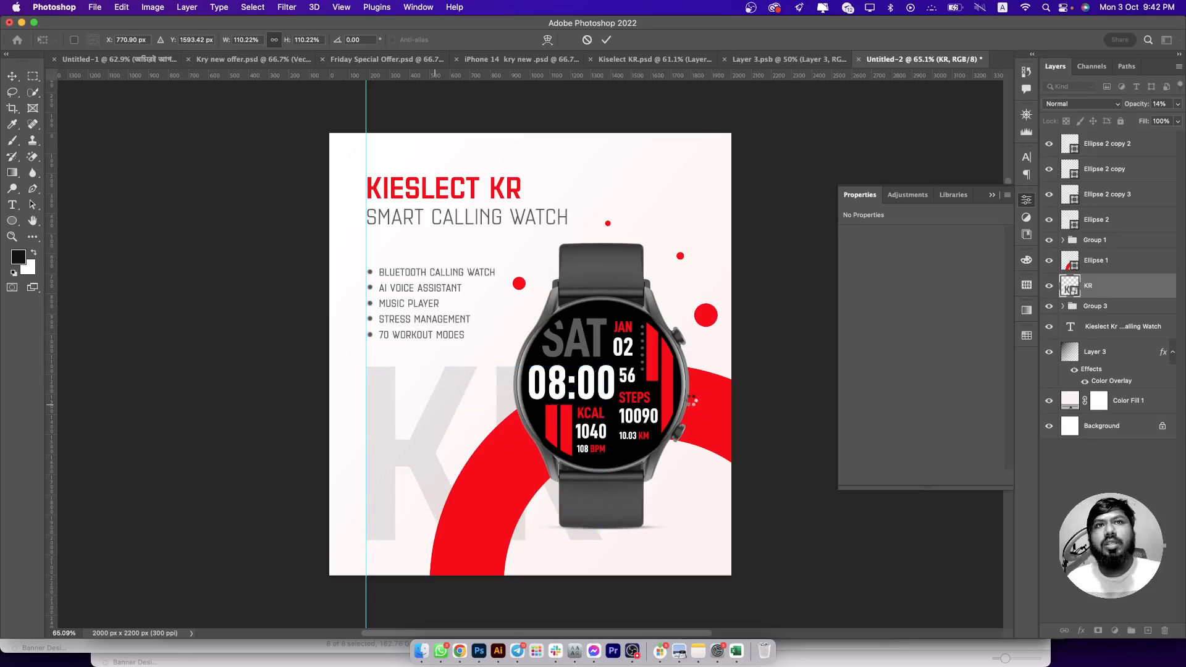
pyautogui.press('Return')
pyautogui.scroll(-5, 690, 401)
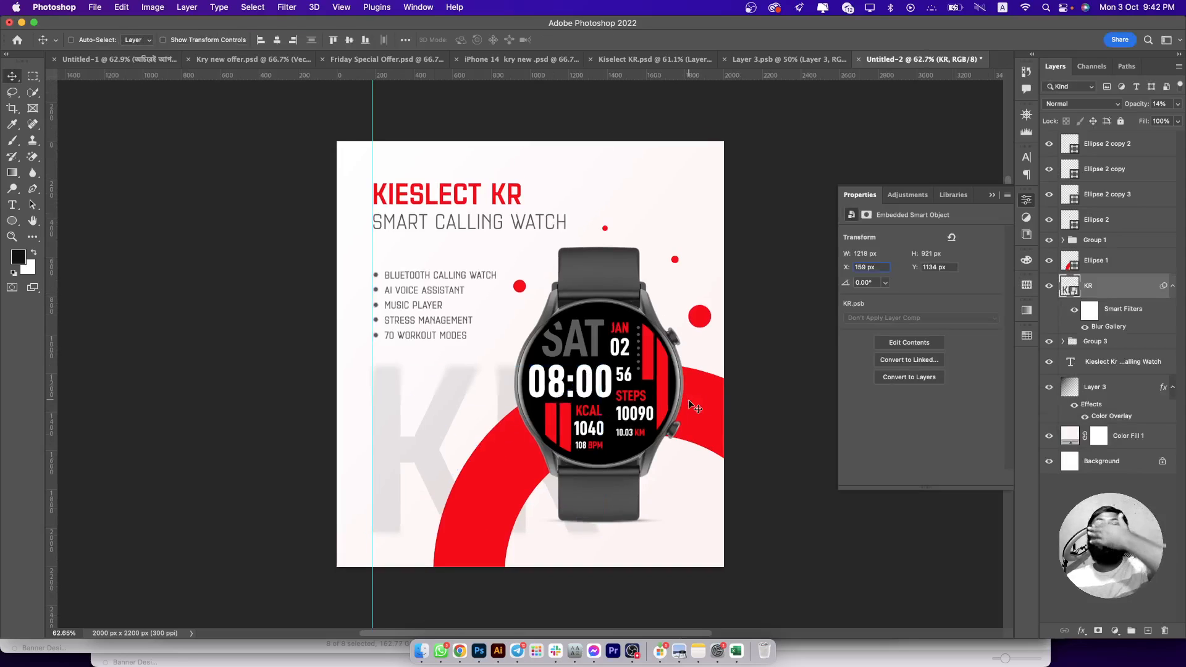
pyautogui.scroll(6, 690, 402)
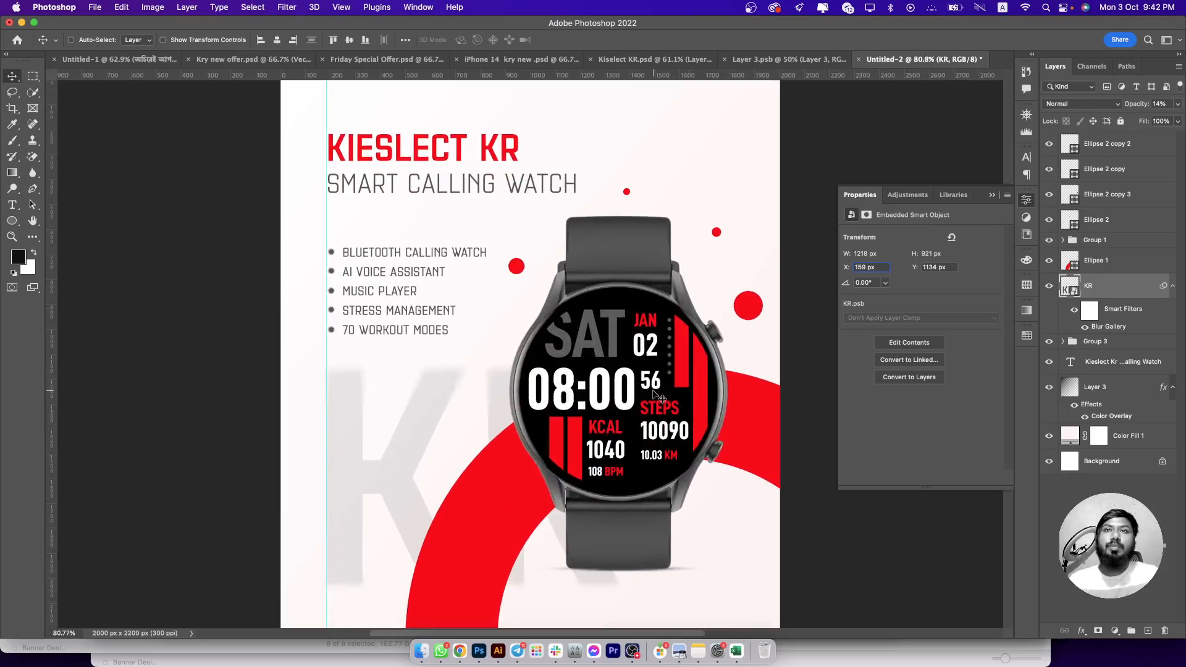
pyautogui.scroll(-2, 652, 396)
pyautogui.scroll(2, 652, 397)
pyautogui.scroll(-1, 506, 358)
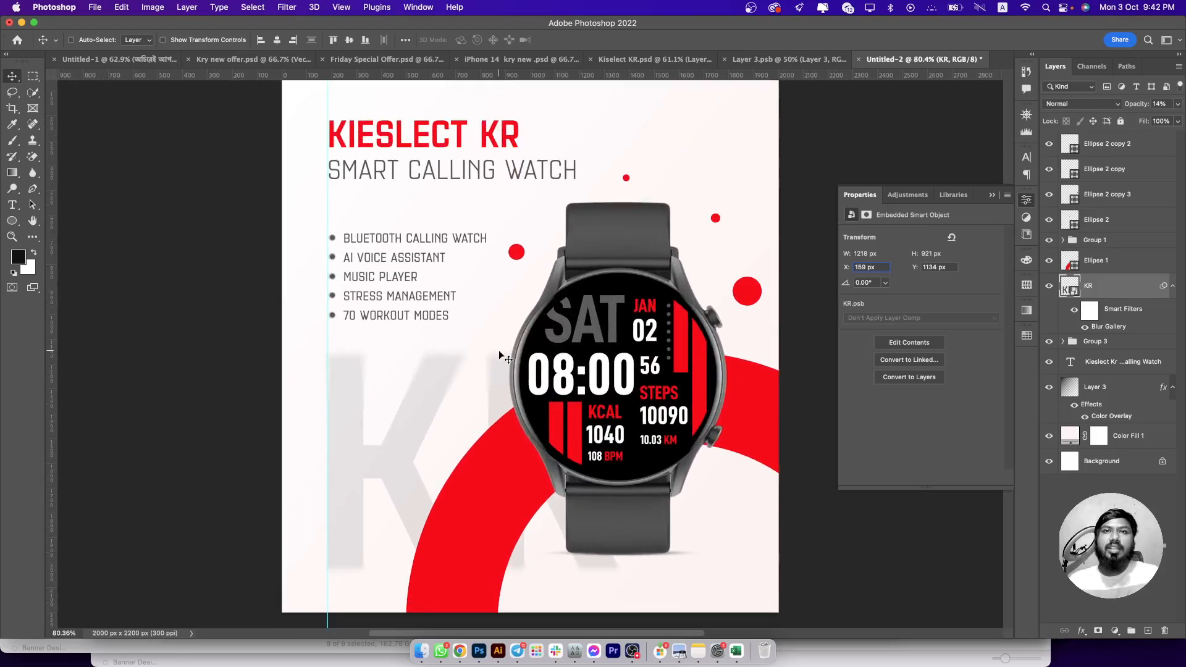
pyautogui.click(18, 210)
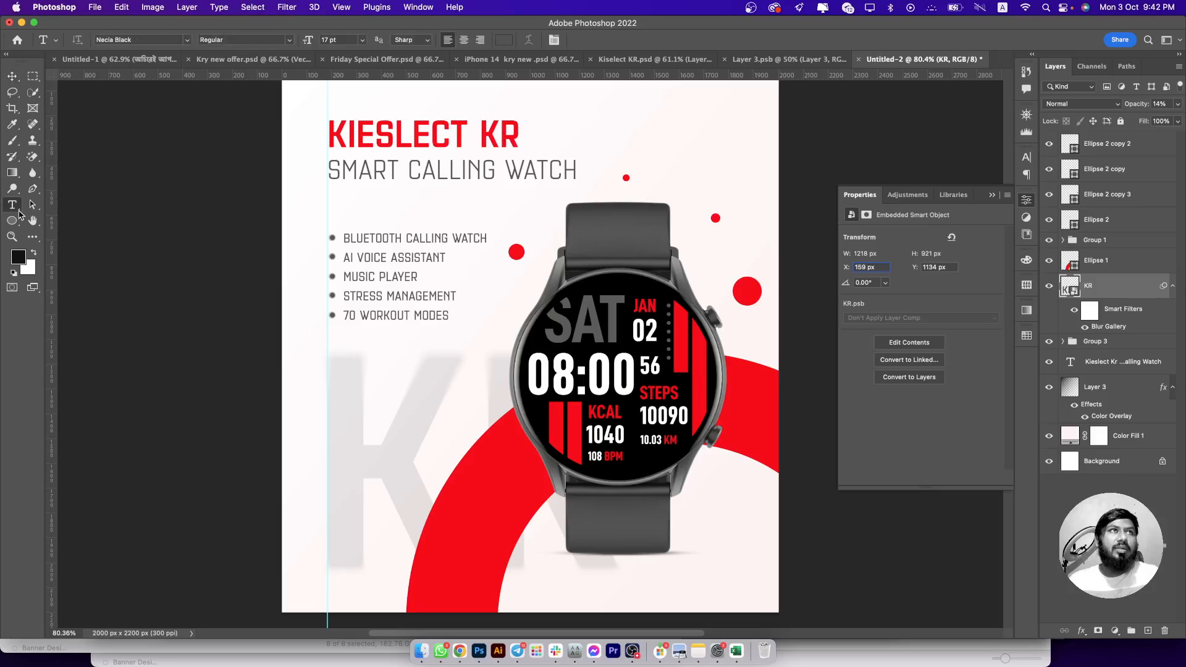
pyautogui.click(635, 132)
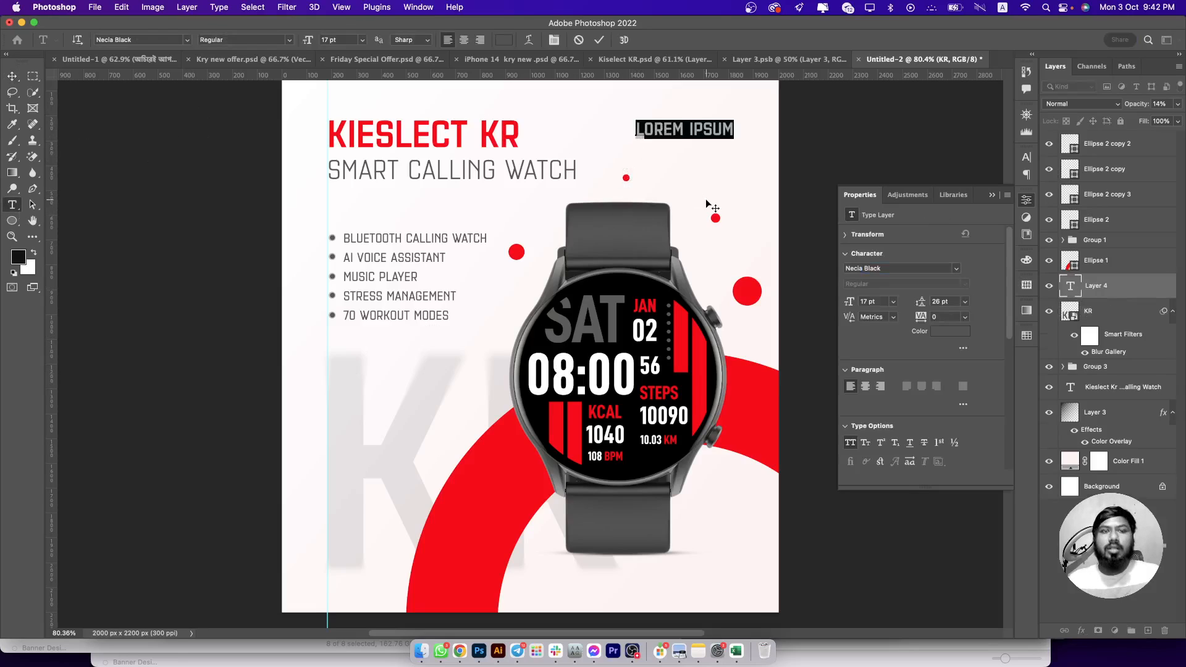
pyautogui.write('www.web.')
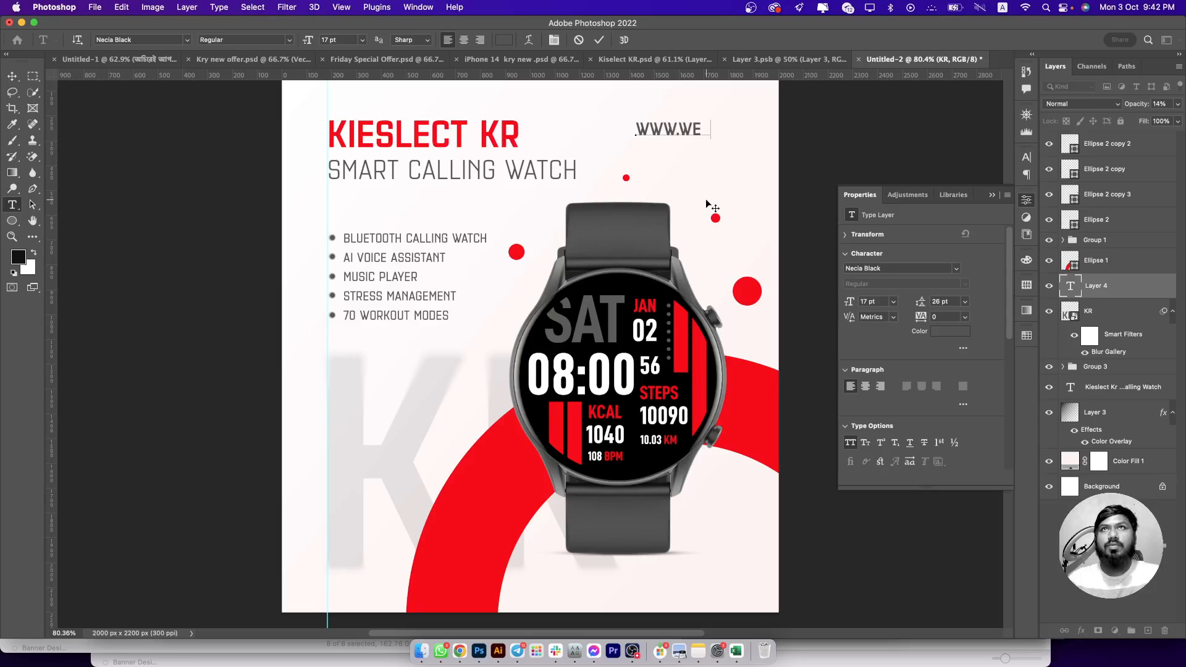
pyautogui.press('super+a')
pyautogui.press('super+BackSpace')
pyautogui.write('www')
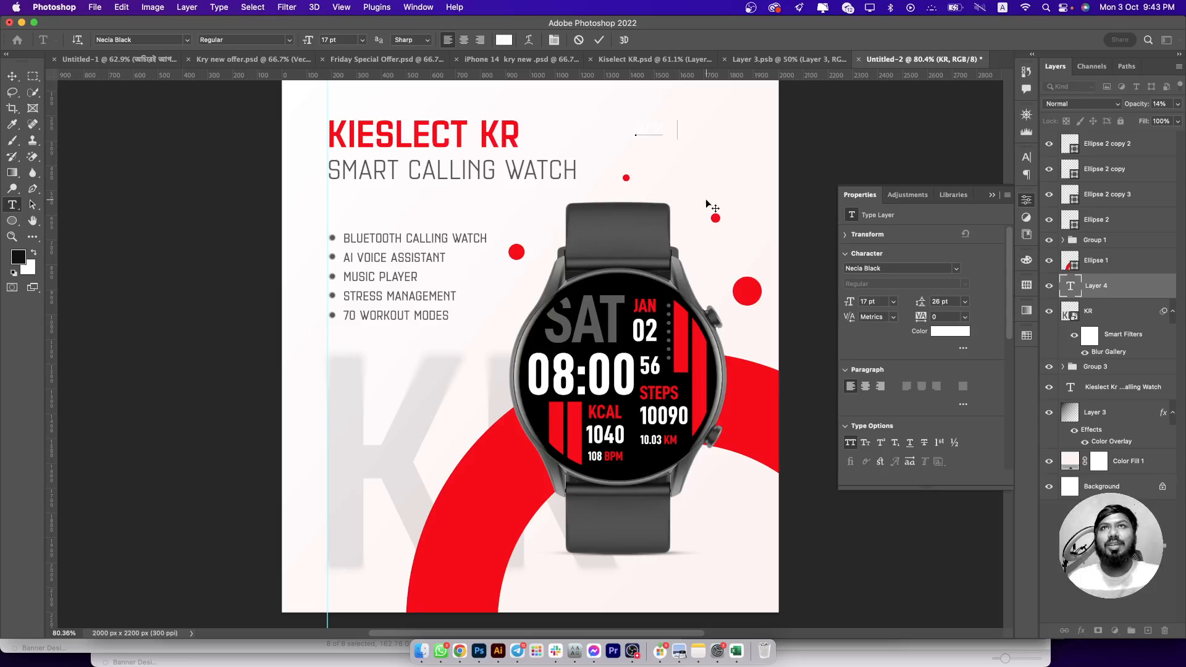
pyautogui.write('.')
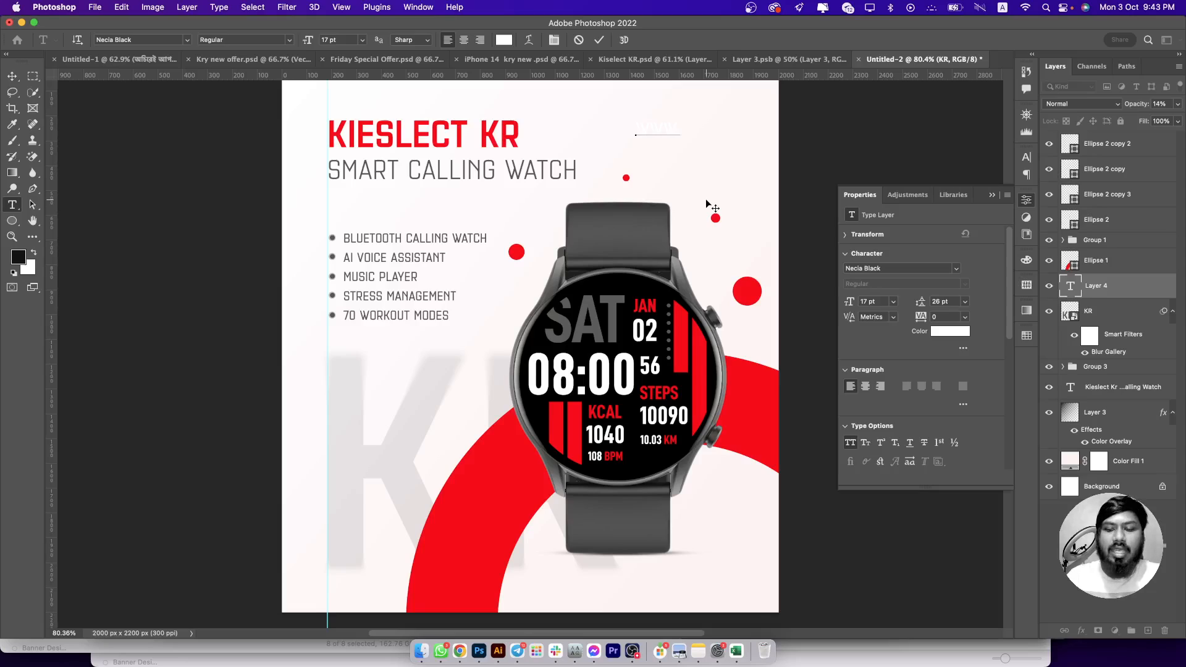
pyautogui.write('kieslect')
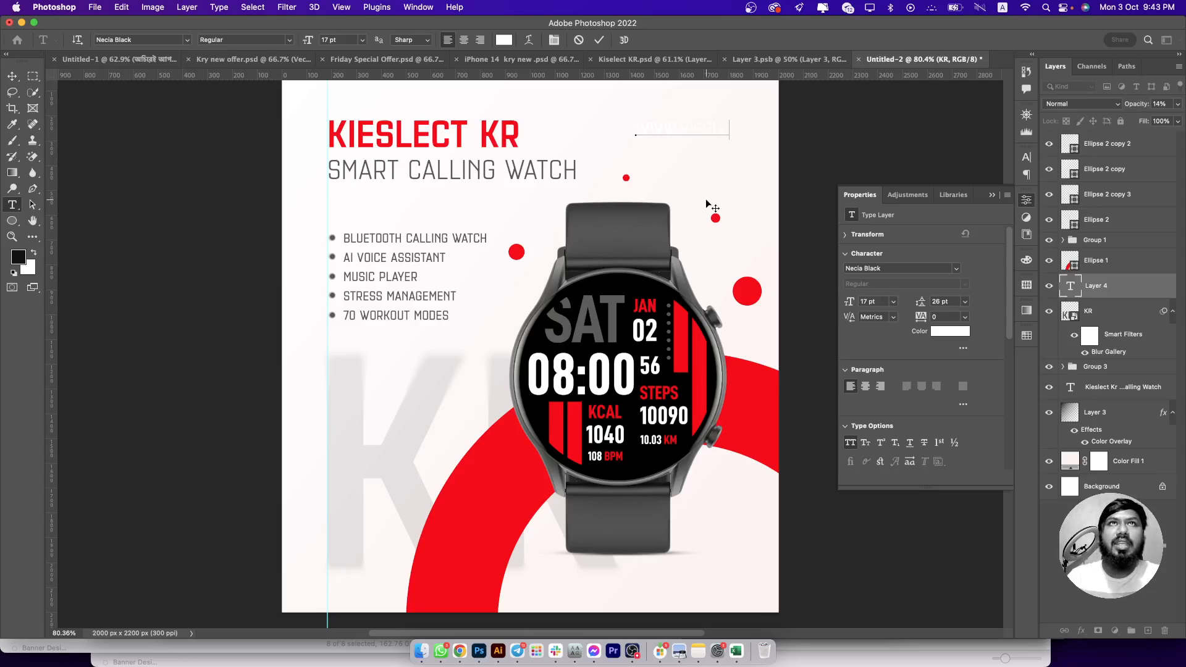
pyautogui.write('.co')
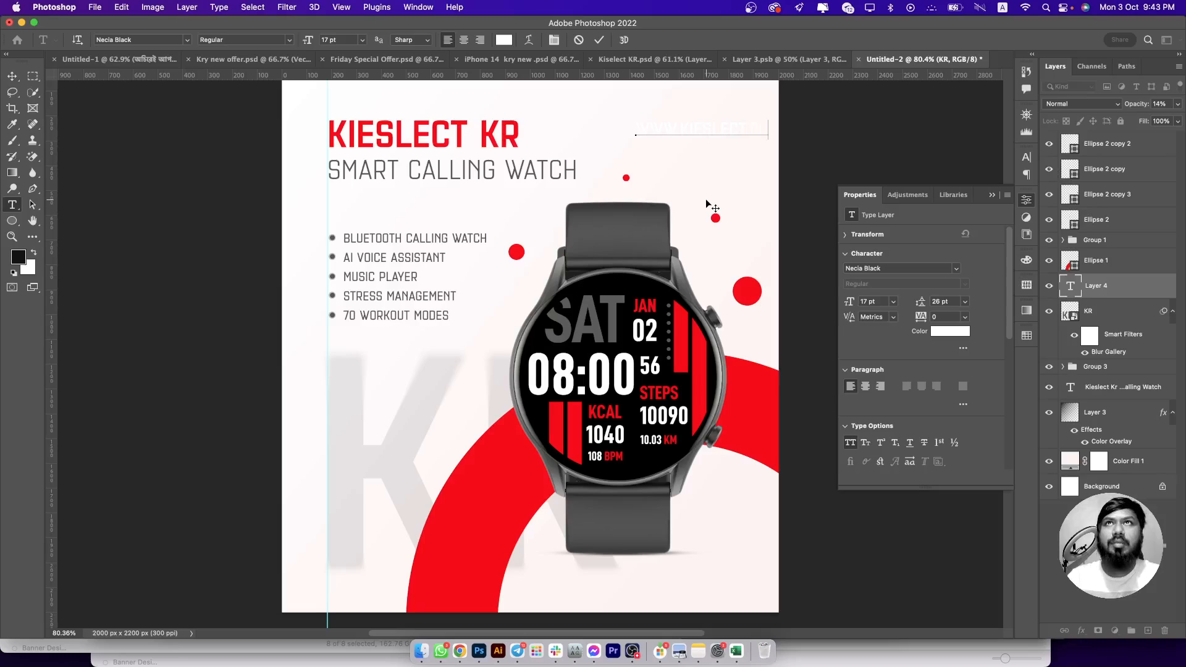
pyautogui.write('m')
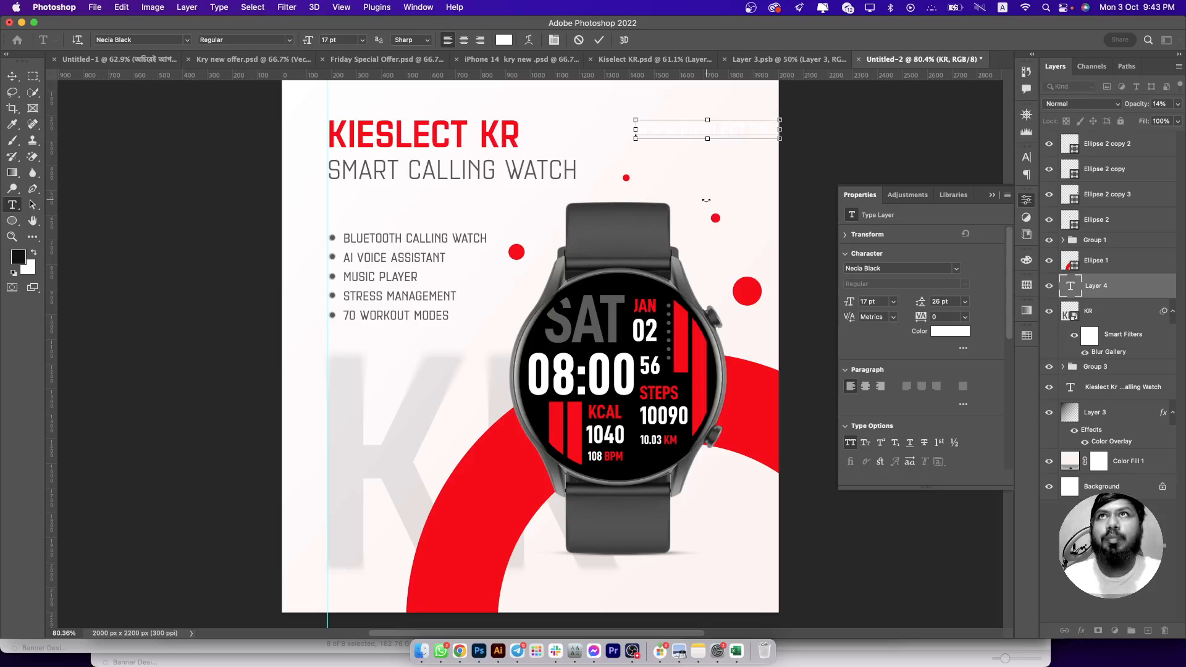
# - Recolour the web address text with the red sampled from the ring
pyautogui.press('super+a')
pyautogui.click(511, 39)
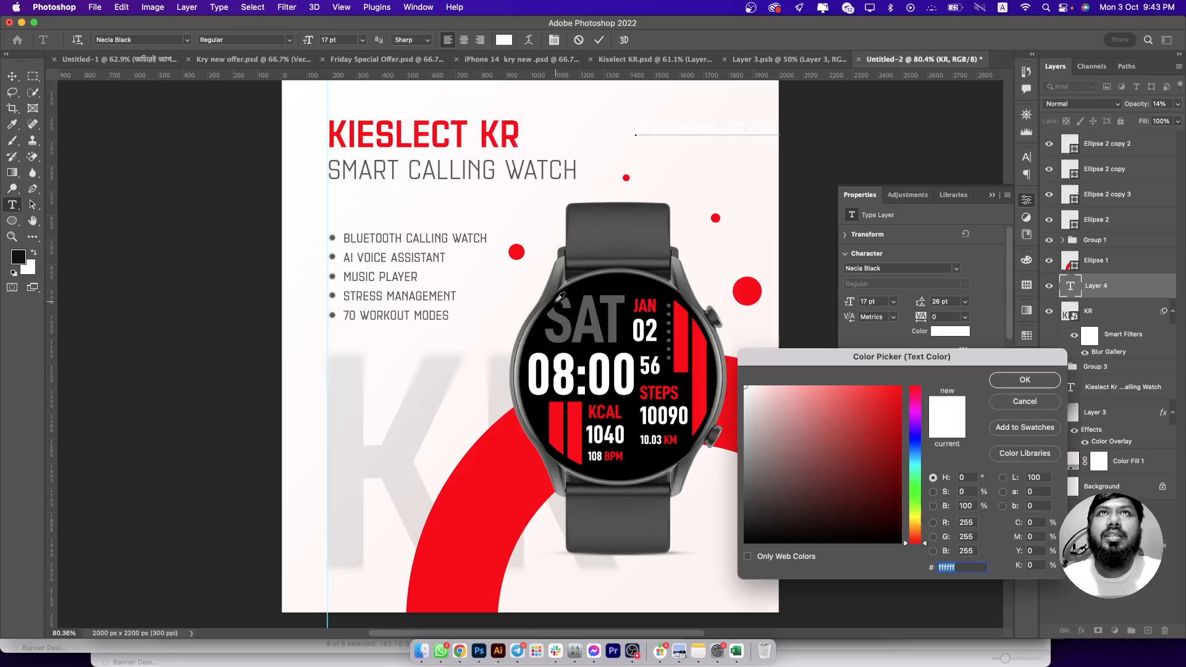
pyautogui.click(493, 475)
pyautogui.click(1025, 381)
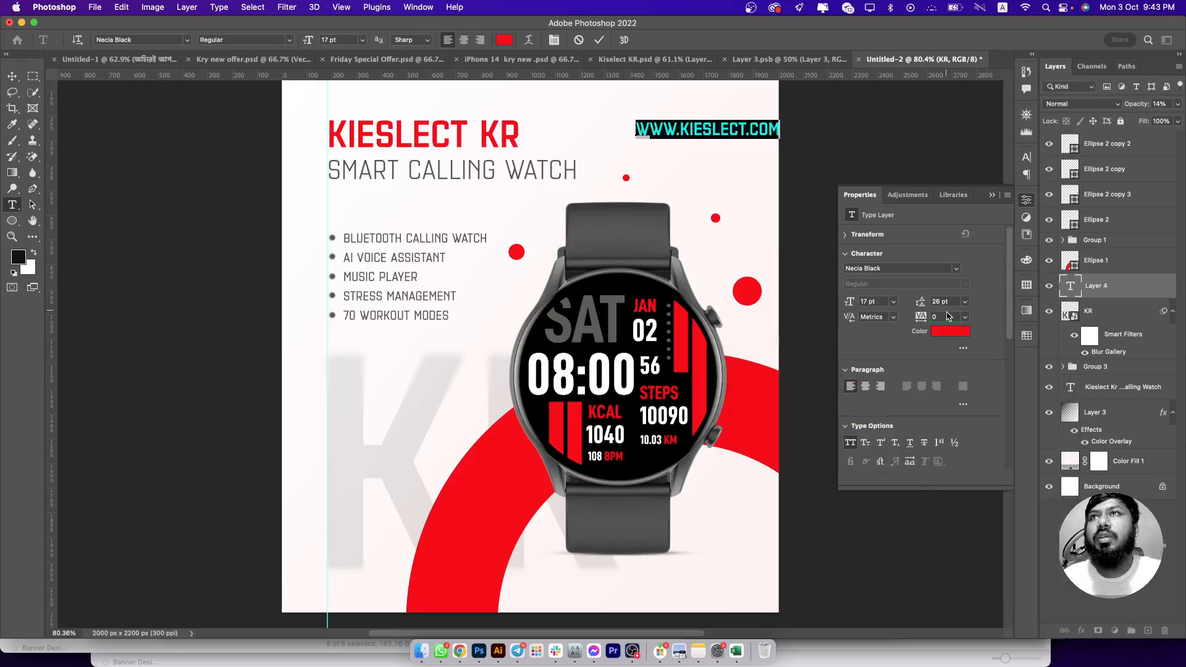
# - Set the web address to 10 pt and widen its letter tracking to 380
pyautogui.click(877, 301)
pyautogui.write('10')
pyautogui.press('Return')
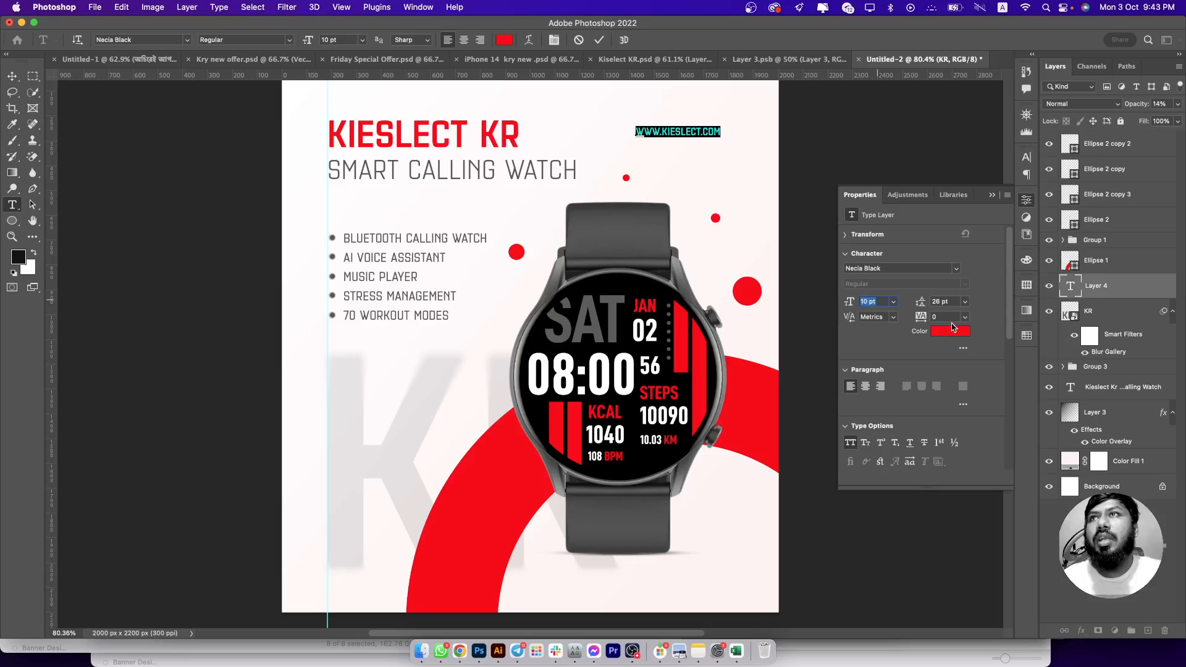
pyautogui.press('Up')
pyautogui.press('Up')
pyautogui.press('Up')
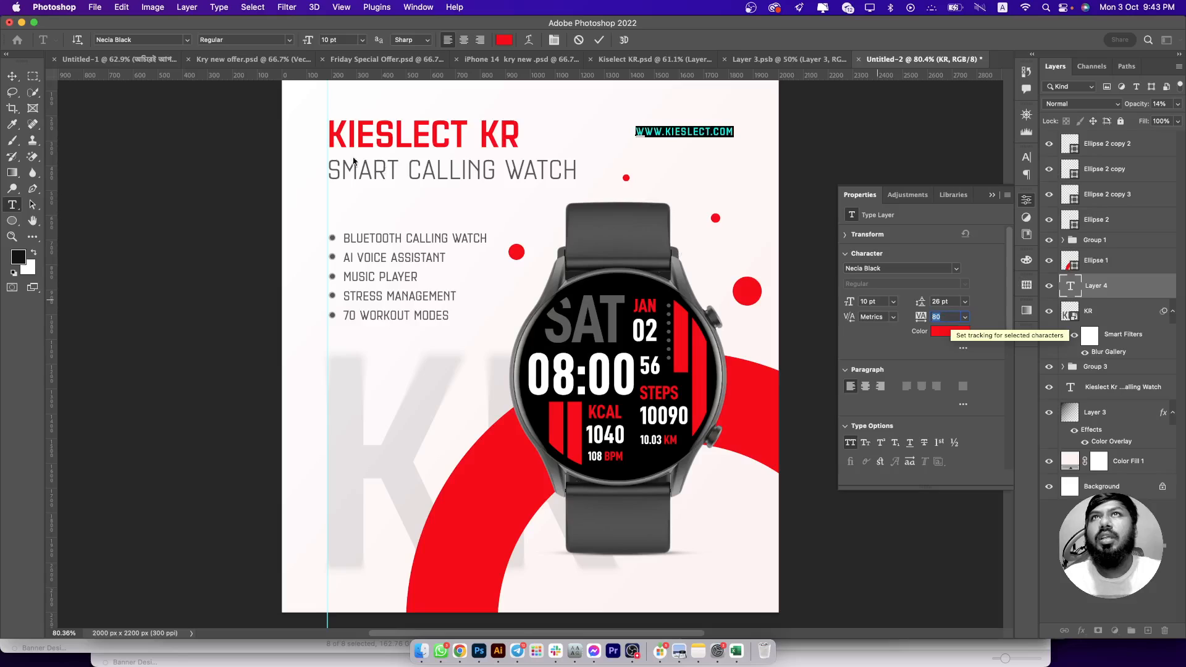
pyautogui.hotkey('shift', 'Up')
pyautogui.hotkey('shift', 'Up')
pyautogui.hotkey('shift', 'Up')
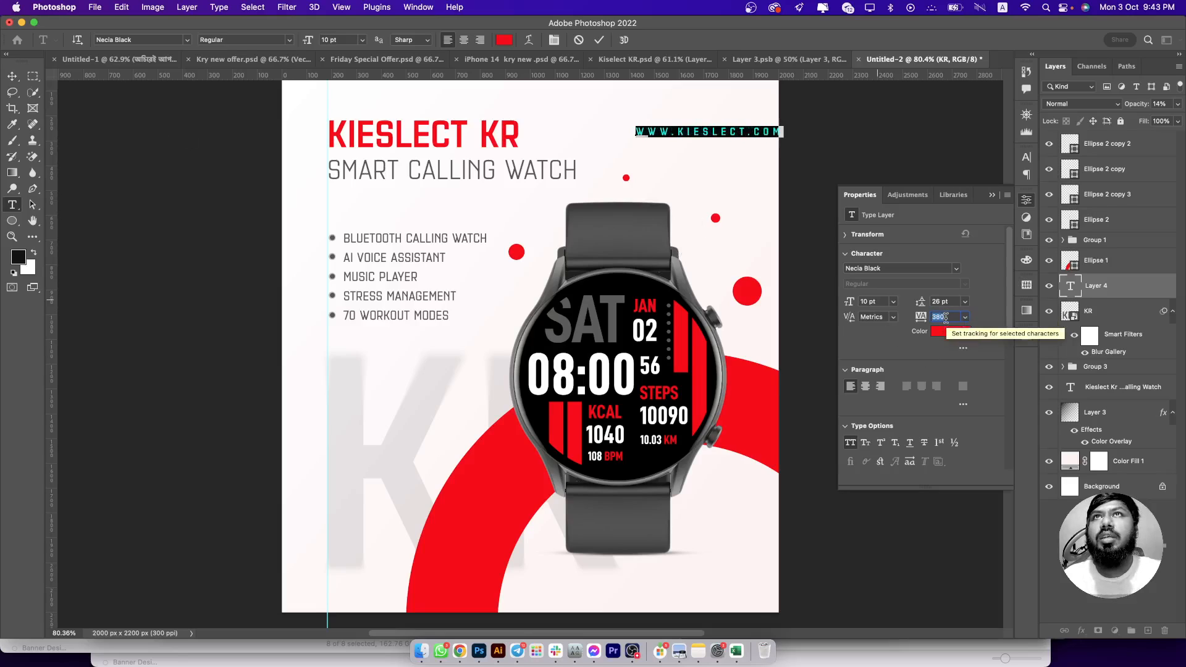
# - Move the web address to the banner's lower-right corner below the watch and scale it to about 6.28 pt
pyautogui.click(12, 75)
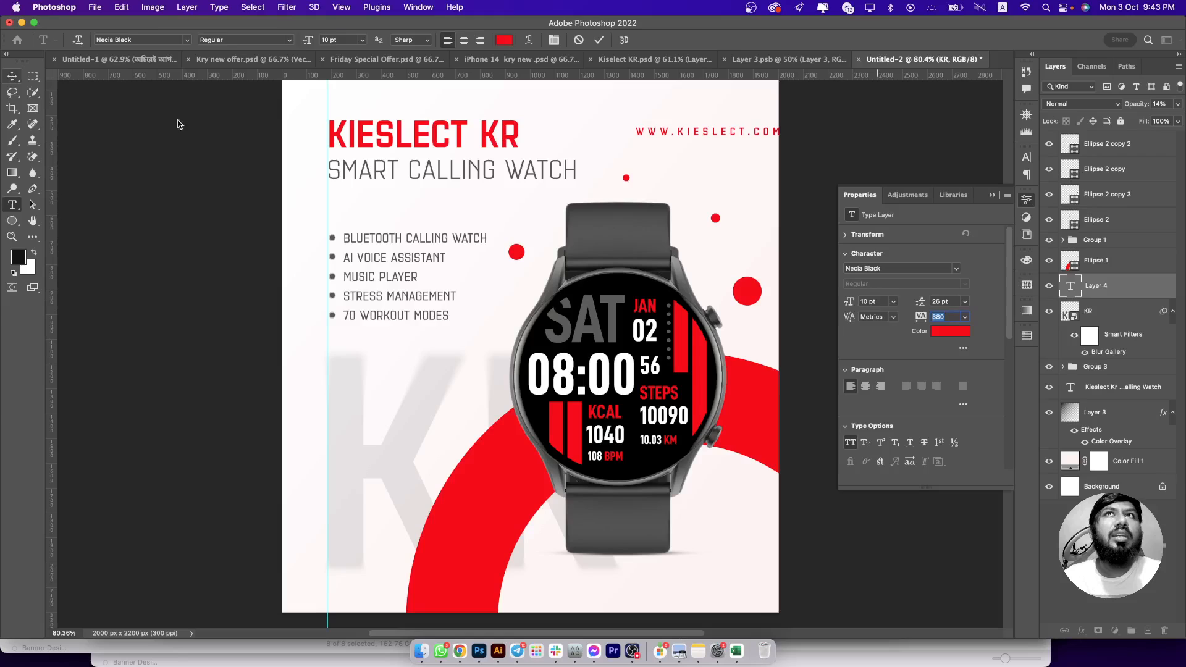
pyautogui.moveTo(686, 136); pyautogui.dragTo(748, 597)
pyautogui.press('super+t')
pyautogui.press('Return')
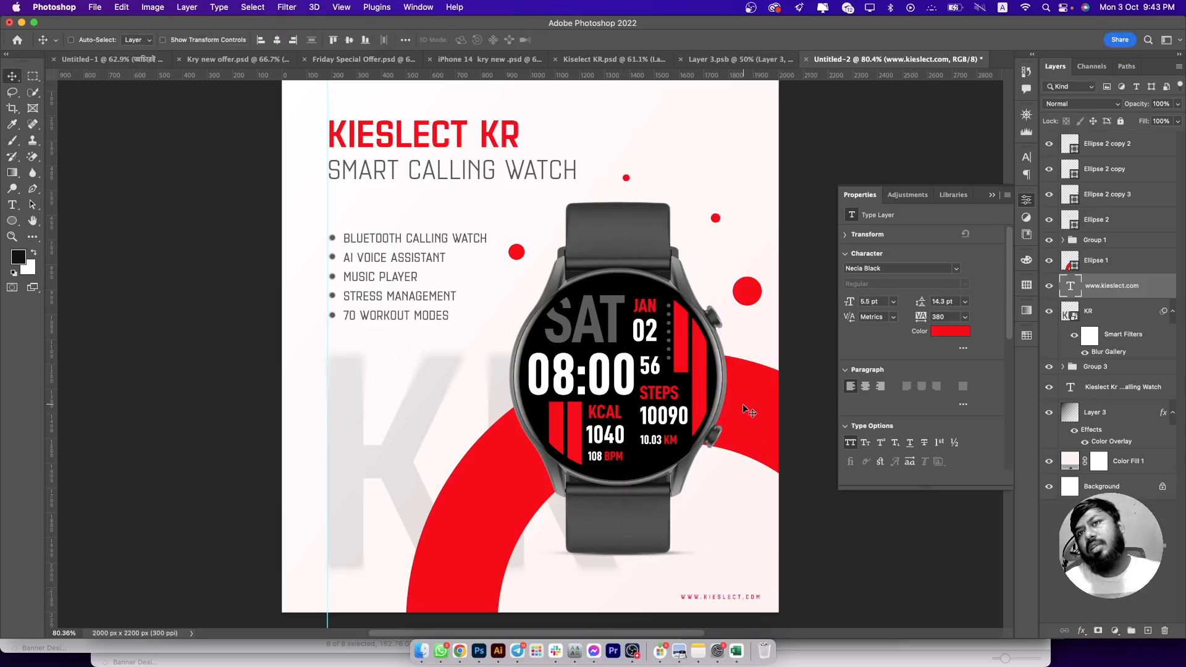
pyautogui.scroll(-5, 731, 394)
pyautogui.press('super+t')
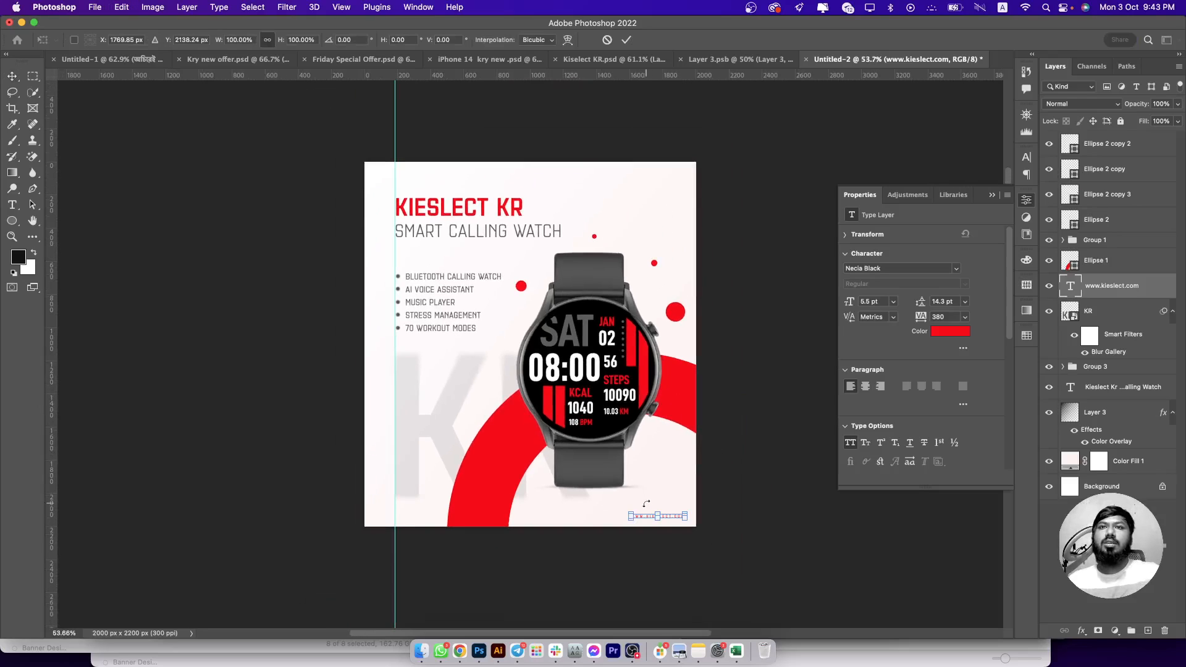
pyautogui.moveTo(632, 512); pyautogui.dragTo(623, 511)
pyautogui.press('Return')
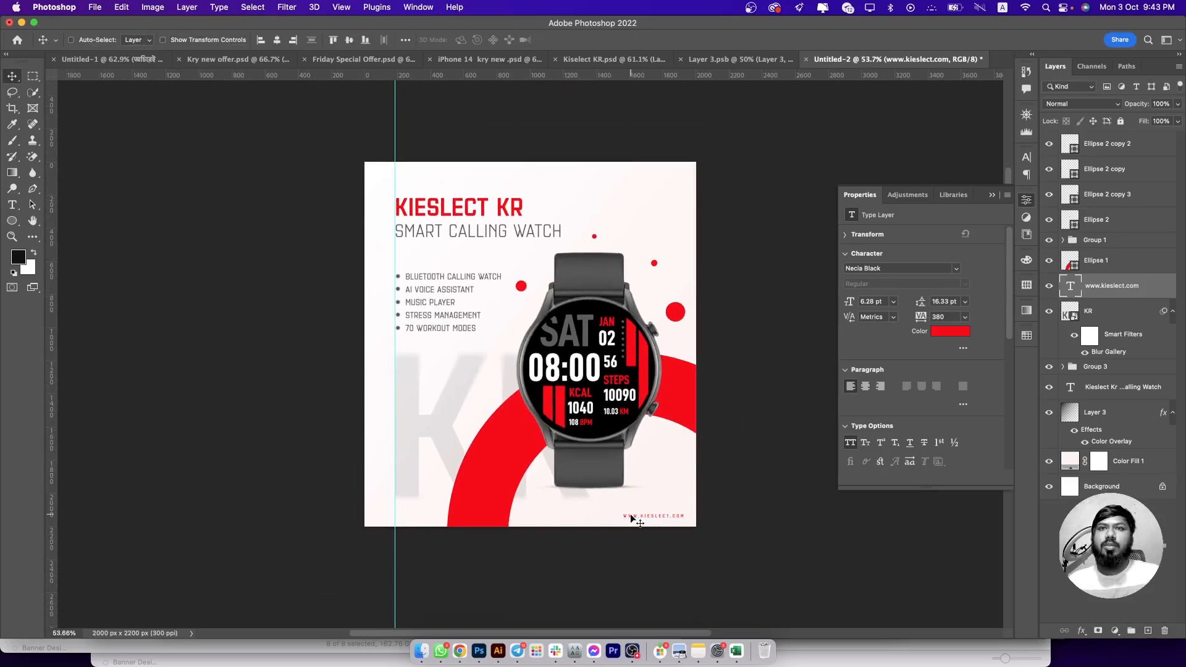
# - Examine the whole banner composition, close up and at reduced size, from the headline and feature list to the watch and web address
pyautogui.moveTo(694, 382); pyautogui.dragTo(693, 386)
pyautogui.scroll(4, 568, 511)
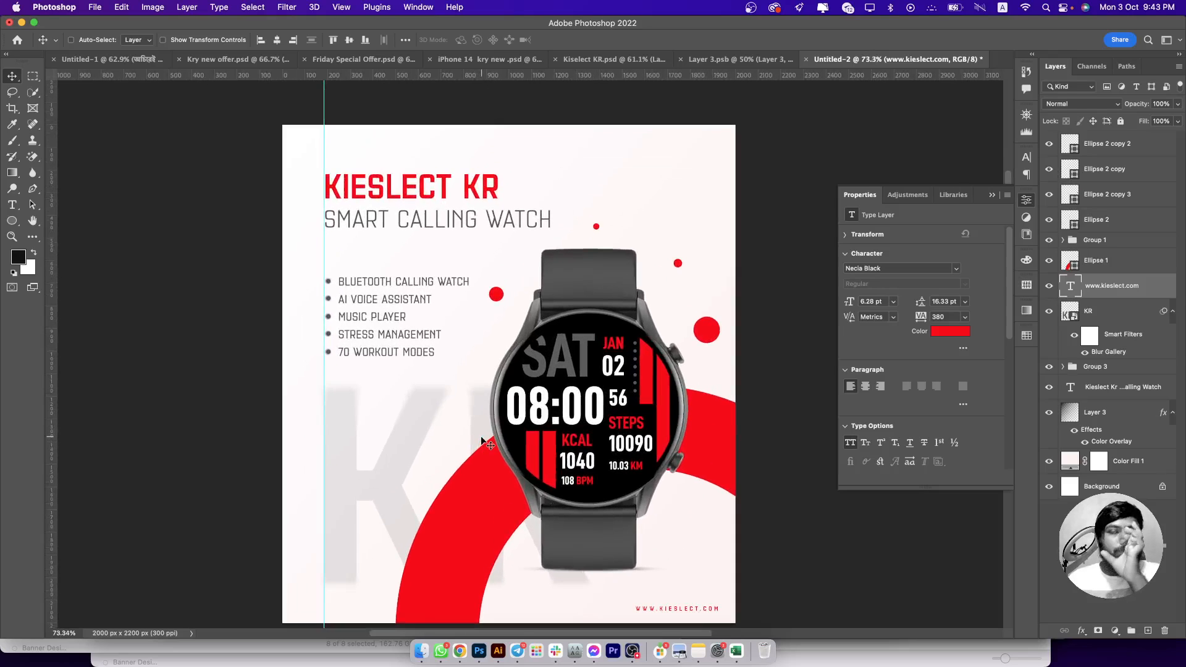
pyautogui.moveTo(462, 303); pyautogui.dragTo(490, 298)
pyautogui.scroll(-4, 494, 302)
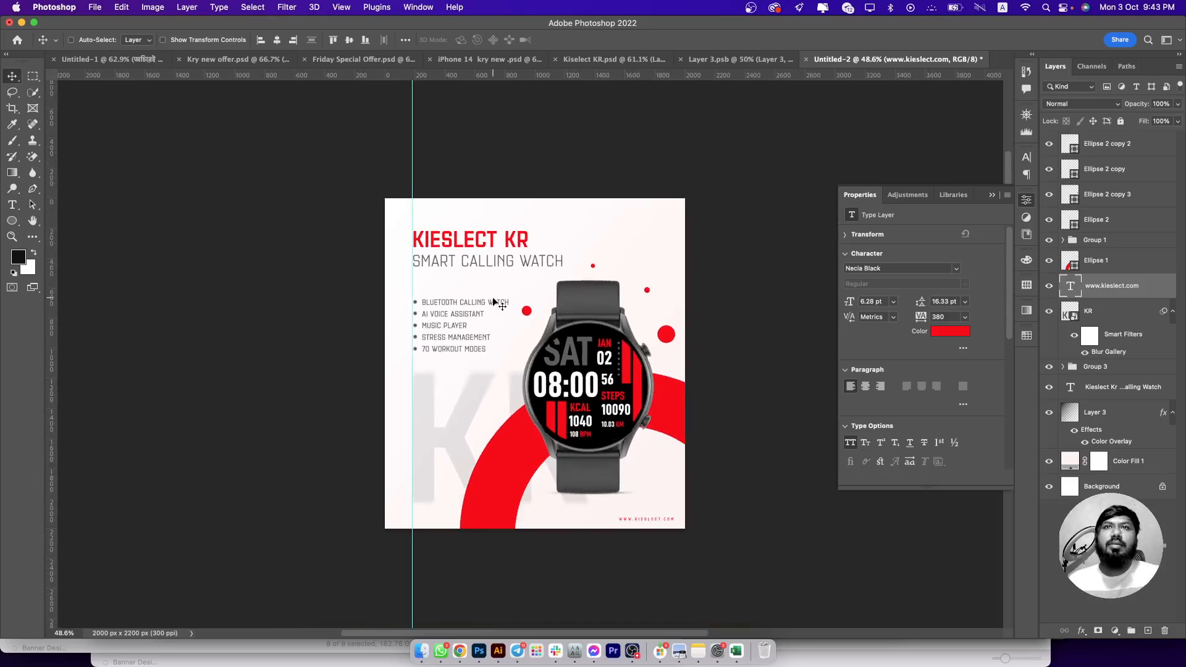
pyautogui.scroll(4, 502, 304)
pyautogui.scroll(1, 510, 305)
pyautogui.scroll(-3, 511, 305)
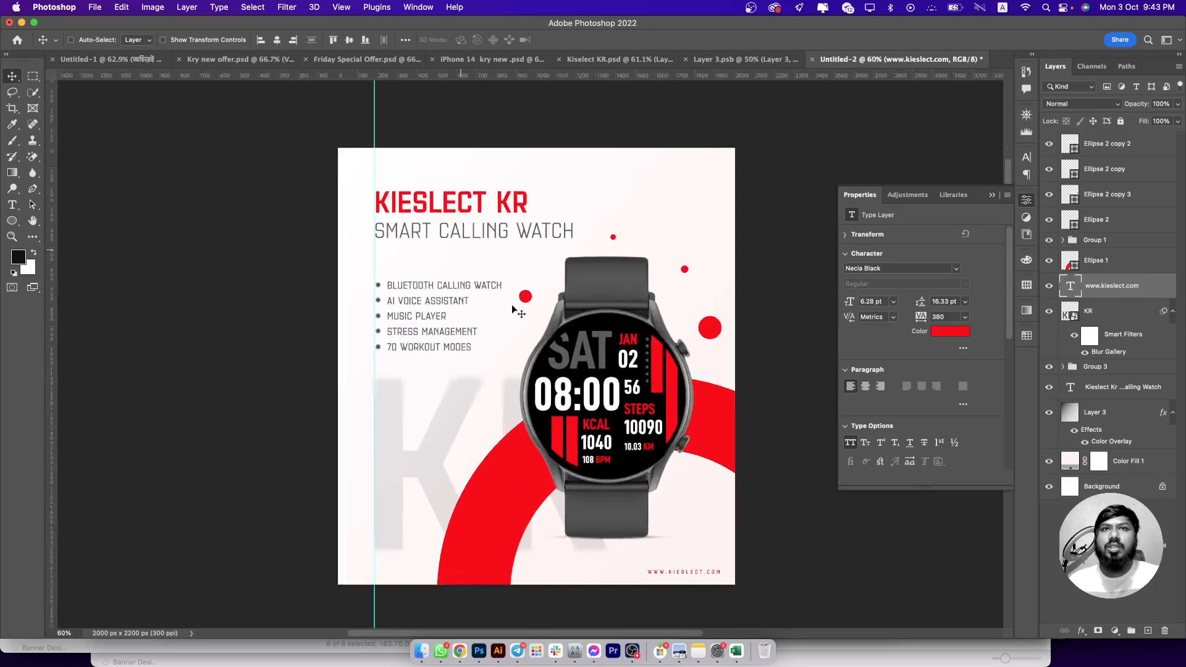
pyautogui.scroll(2, 516, 308)
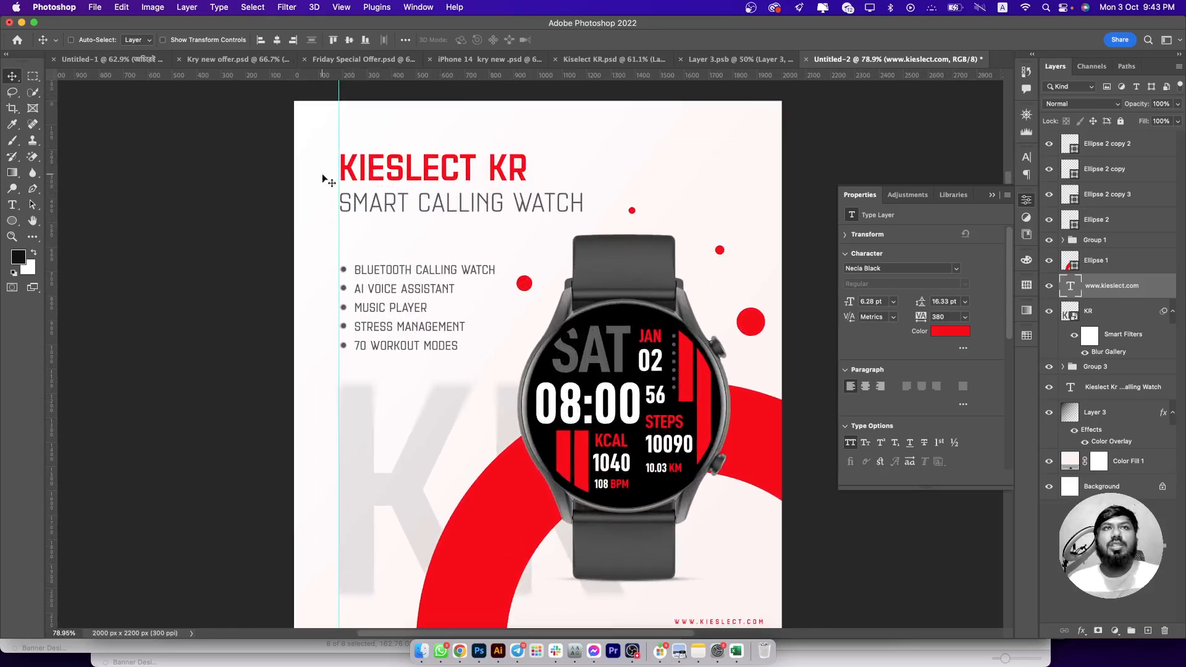
pyautogui.scroll(-3, 652, 255)
pyautogui.scroll(2, 652, 255)
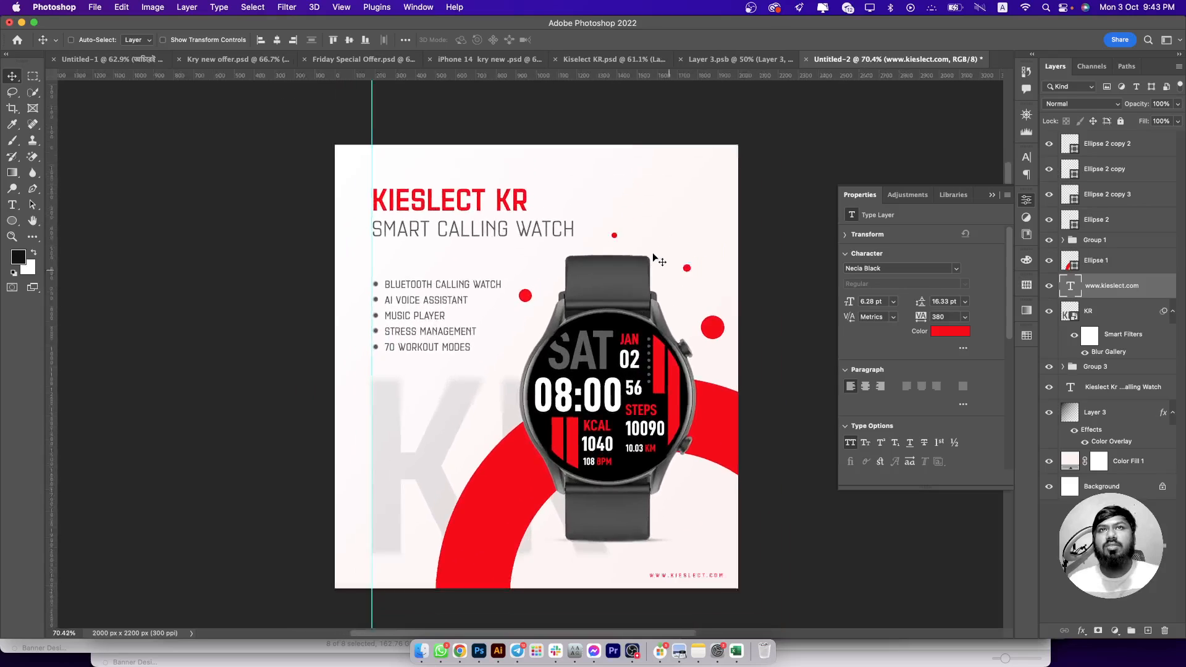
pyautogui.scroll(-3, 653, 256)
pyautogui.scroll(3, 653, 253)
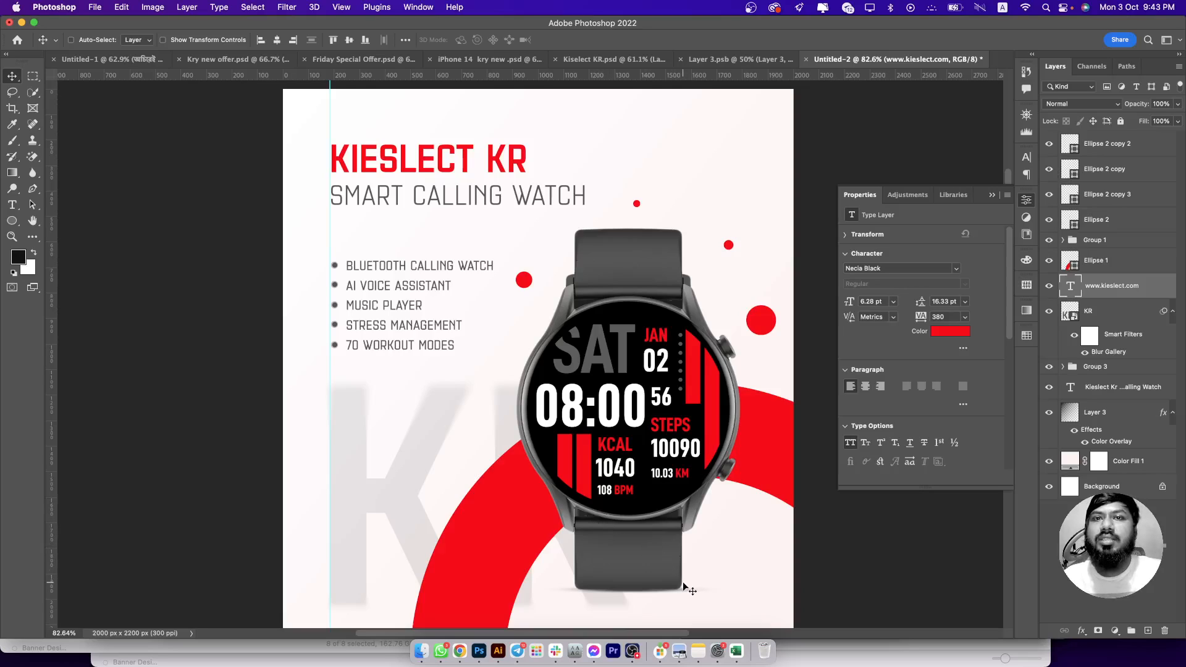
pyautogui.click(631, 651)
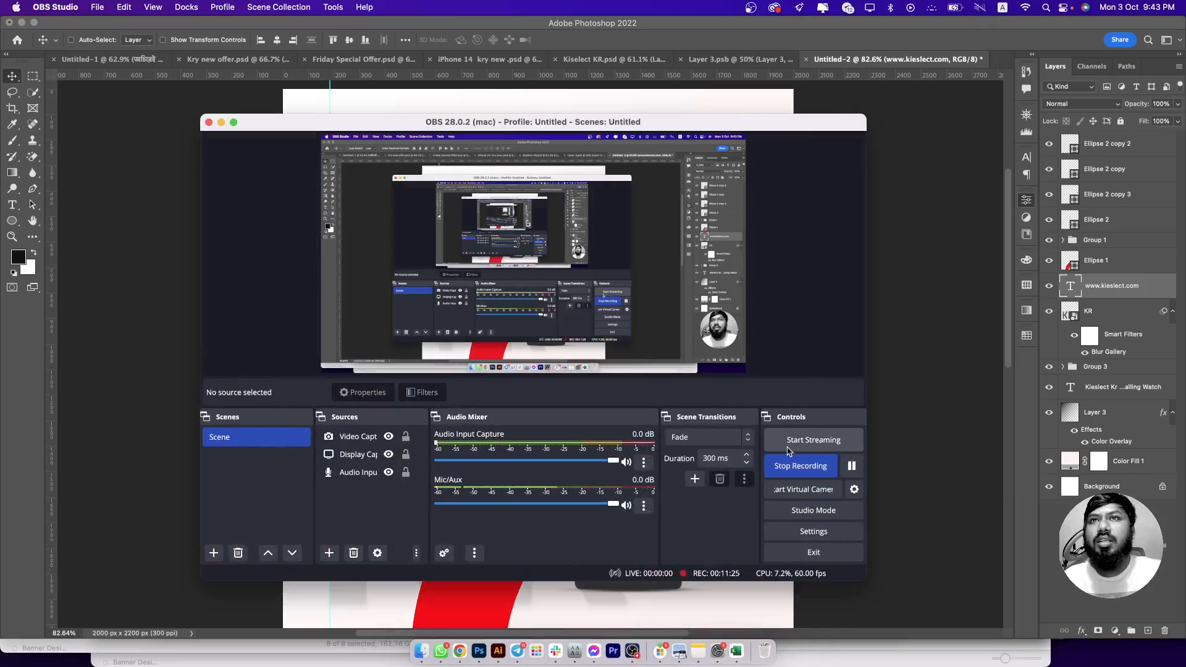